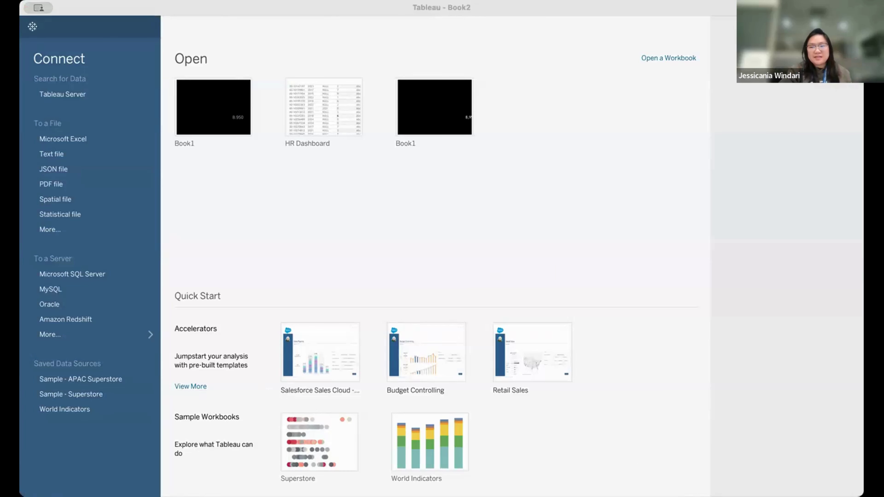
# Connect to the text file HumanResources.csv in the Tableau-HR-Project-Materials folder.
pyautogui.click(550, 237)
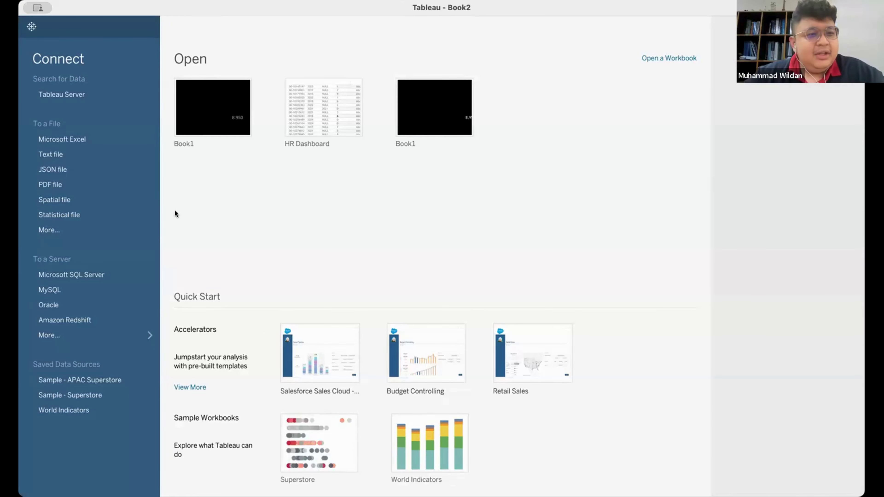
pyautogui.click(79, 150)
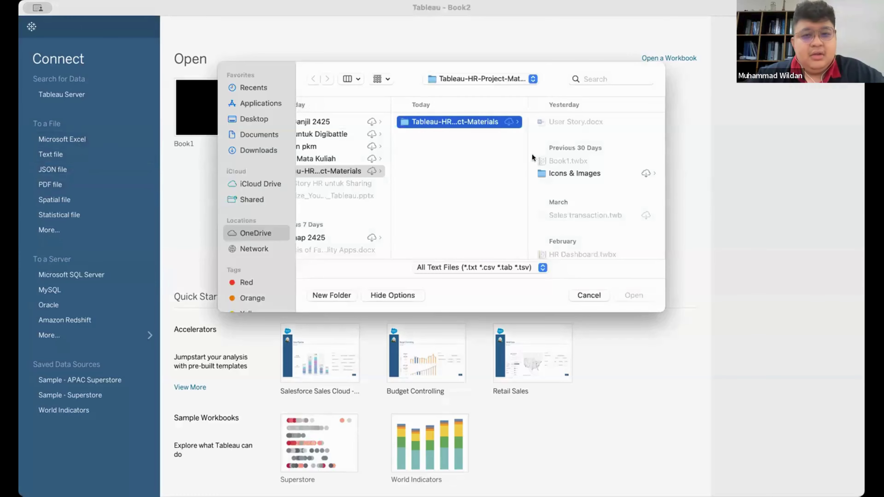
pyautogui.scroll(-3, 578, 204)
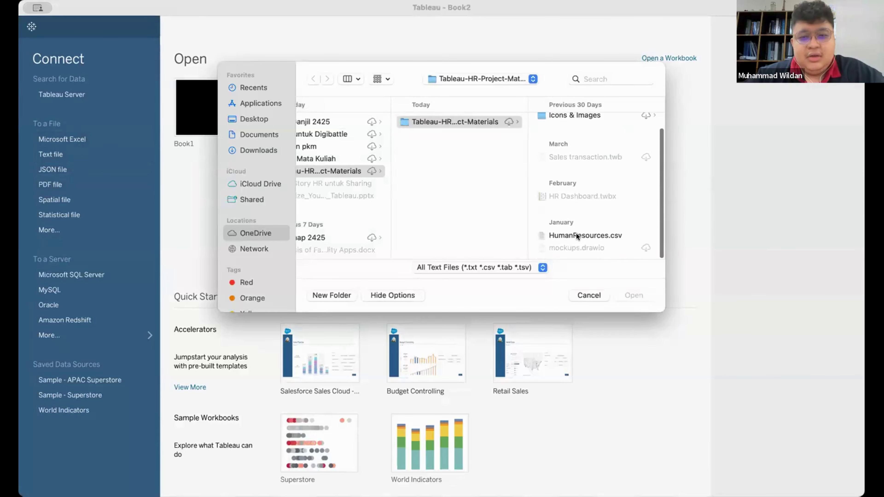
pyautogui.click(576, 236)
pyautogui.doubleClick(576, 235)
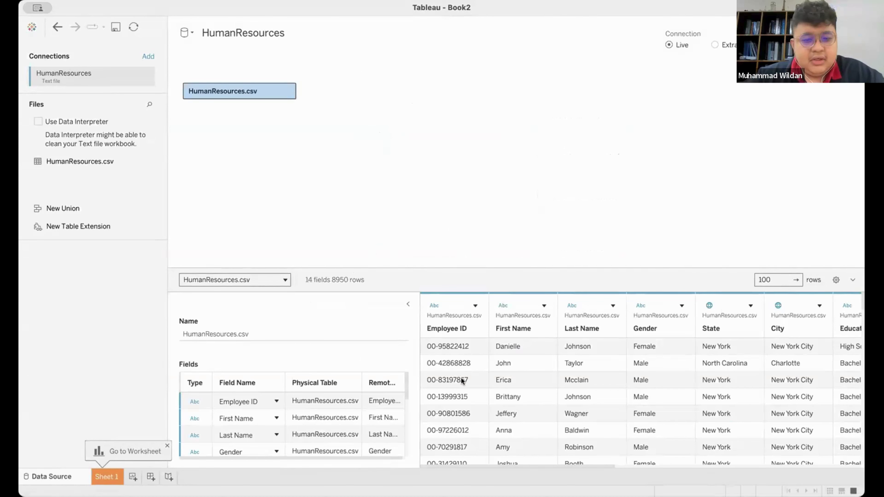
# Examine the columns in the HumanResources.csv preview and the data type options of the City column.
pyautogui.scroll(-2, 463, 369)
pyautogui.scroll(2, 462, 369)
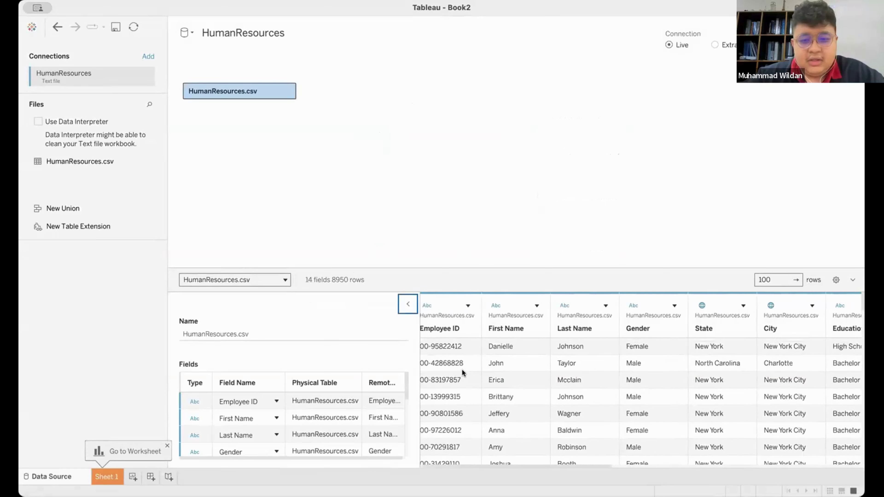
pyautogui.hscroll(-1, 462, 369)
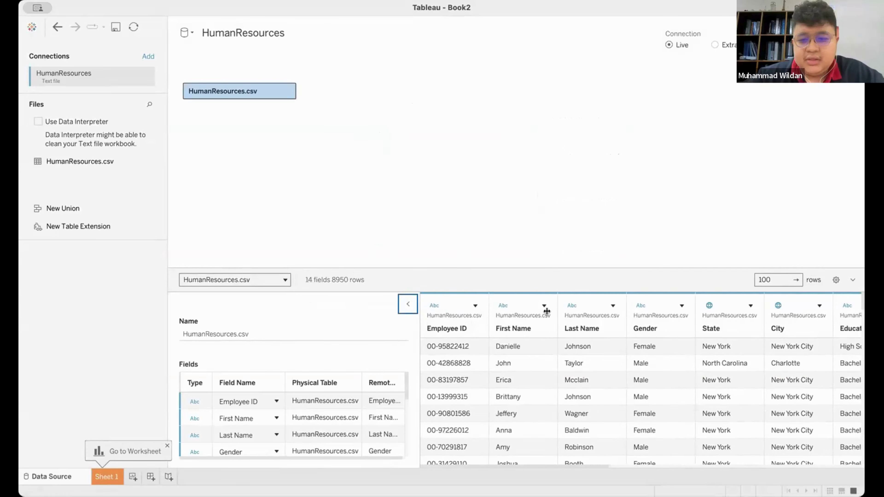
pyautogui.hscroll(5, 546, 311)
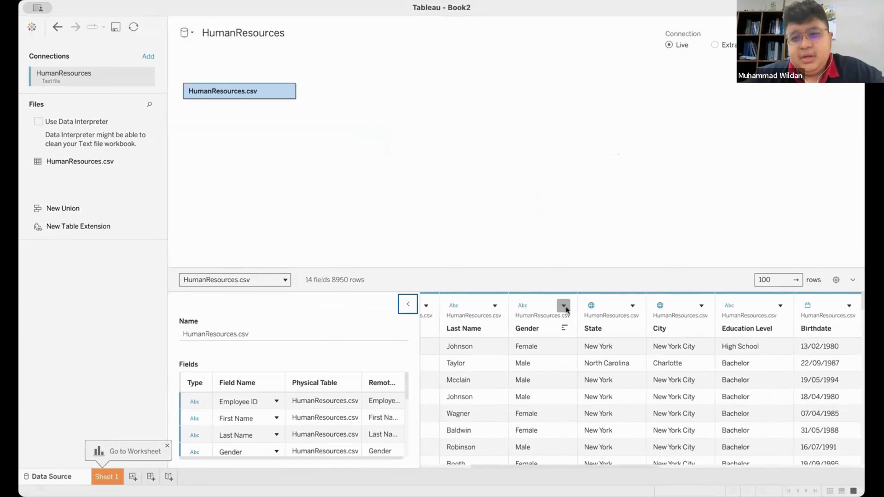
pyautogui.hscroll(4, 565, 306)
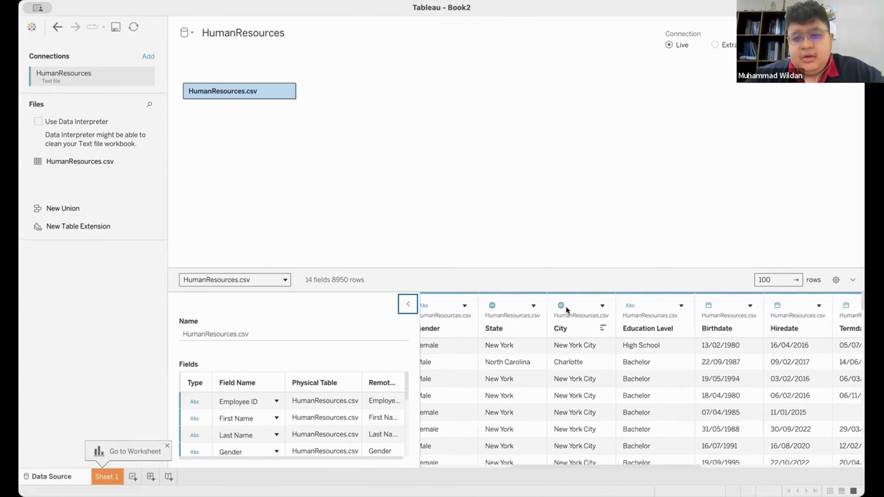
pyautogui.hscroll(2, 566, 307)
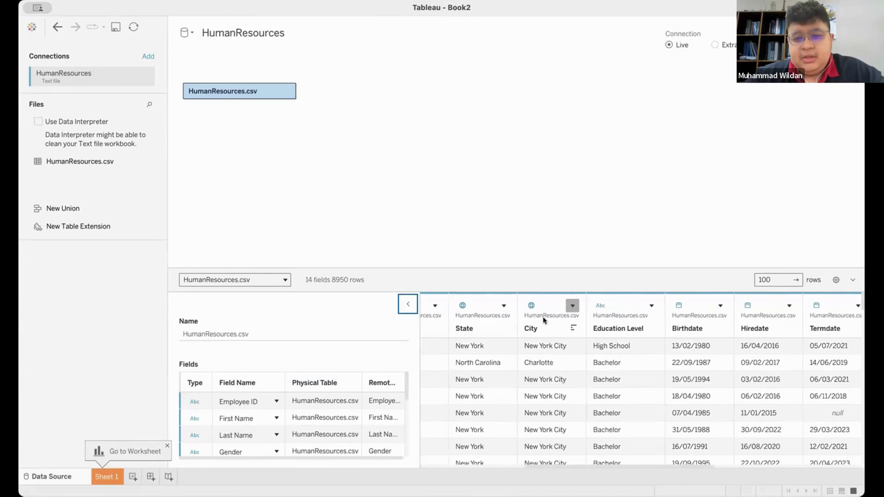
pyautogui.click(530, 305)
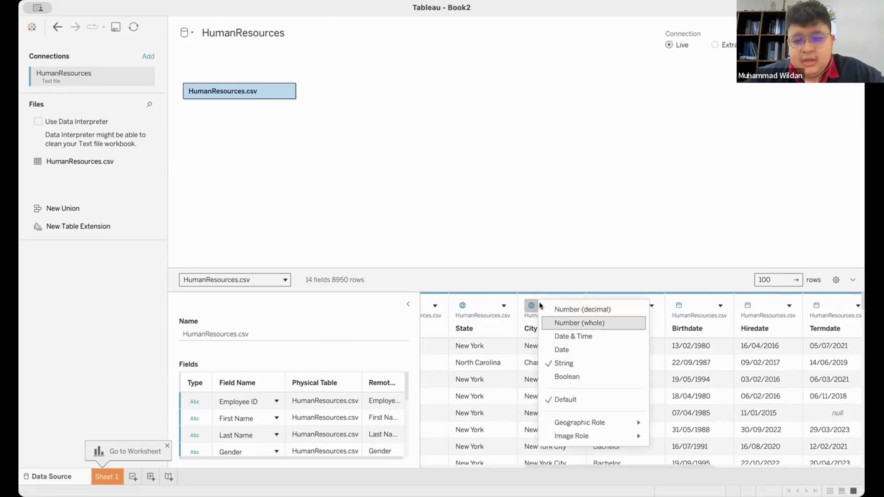
pyautogui.click(530, 304)
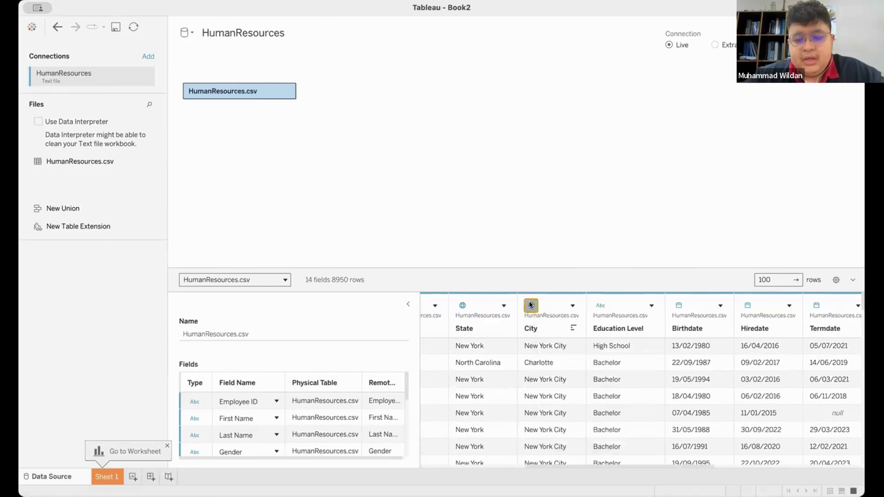
pyautogui.click(533, 300)
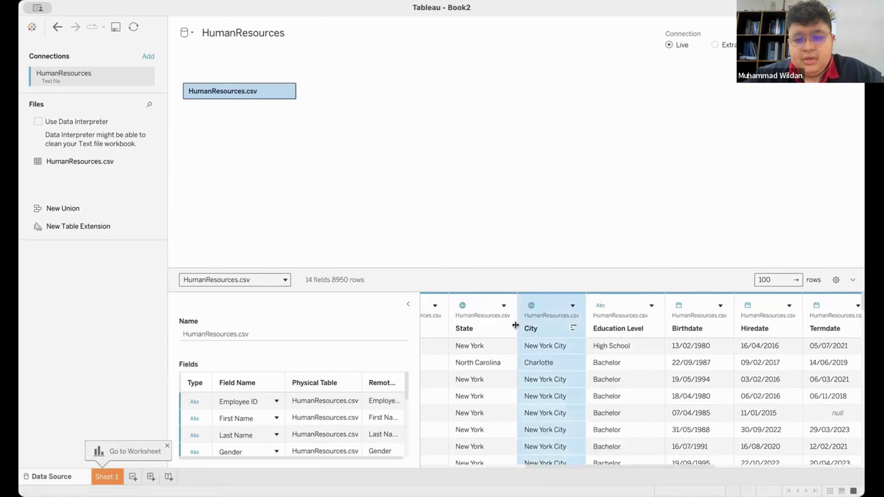
pyautogui.click(530, 300)
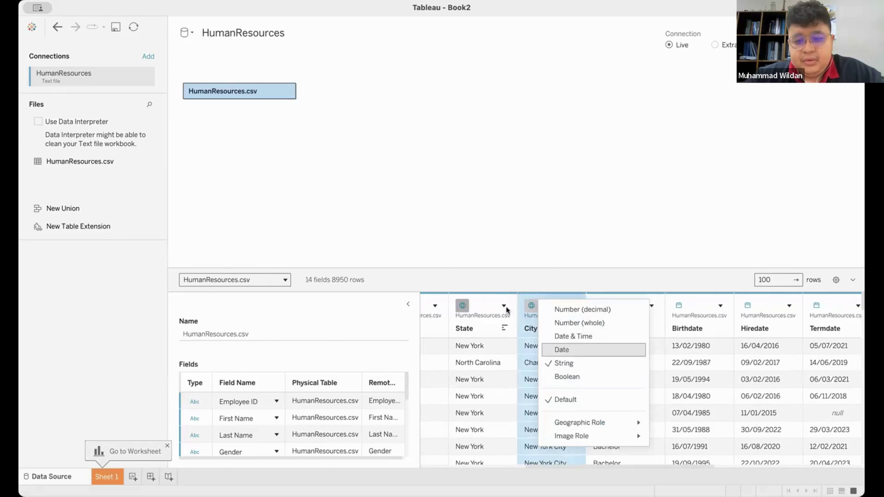
# Check the data types assigned to the Gender and Birthdate columns.
pyautogui.hscroll(-3, 470, 313)
pyautogui.click(433, 299)
pyautogui.click(433, 300)
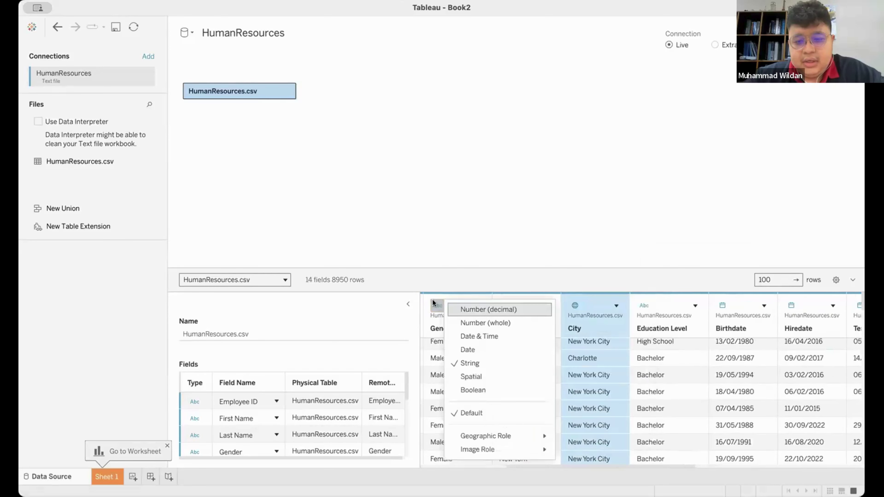
pyautogui.click(596, 305)
pyautogui.hscroll(5, 578, 315)
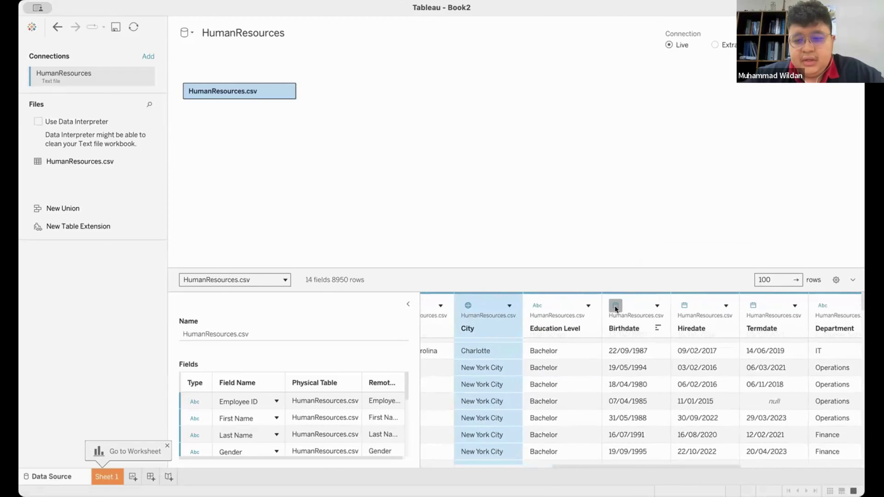
pyautogui.click(615, 306)
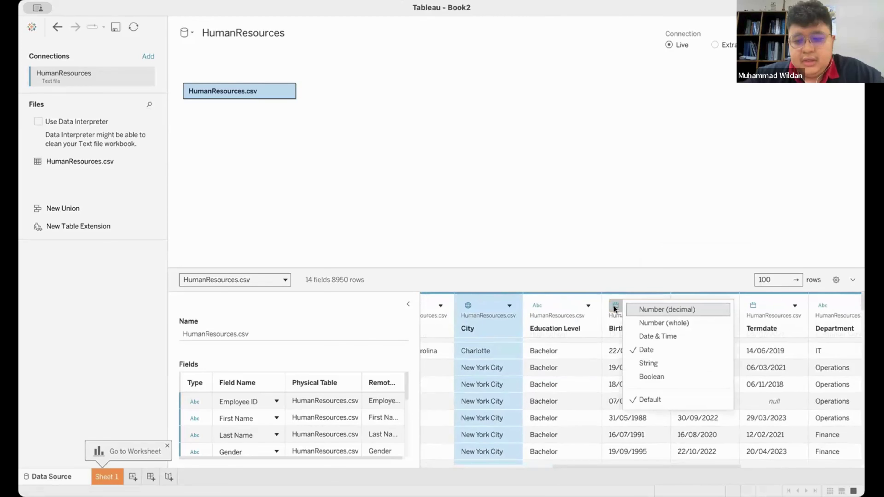
pyautogui.click(610, 319)
# Check the data types assigned to the Salary and Performance Rating columns.
pyautogui.hscroll(5, 609, 319)
pyautogui.hscroll(3, 609, 321)
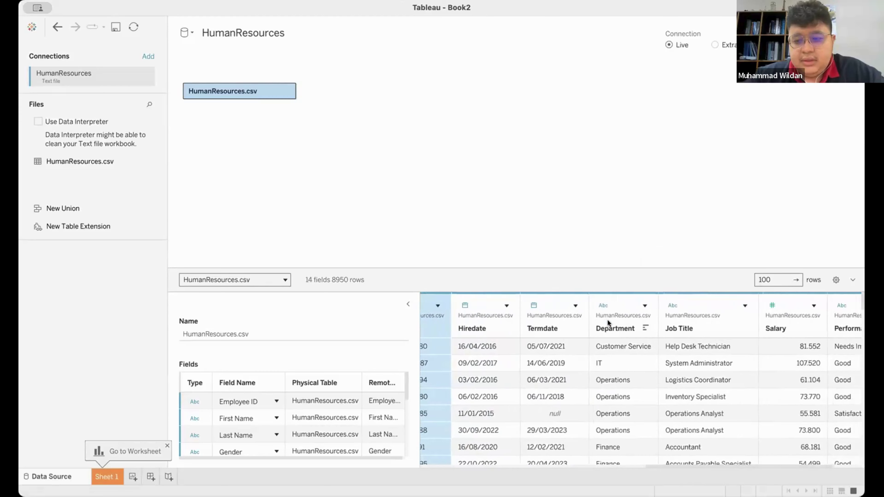
pyautogui.click(709, 305)
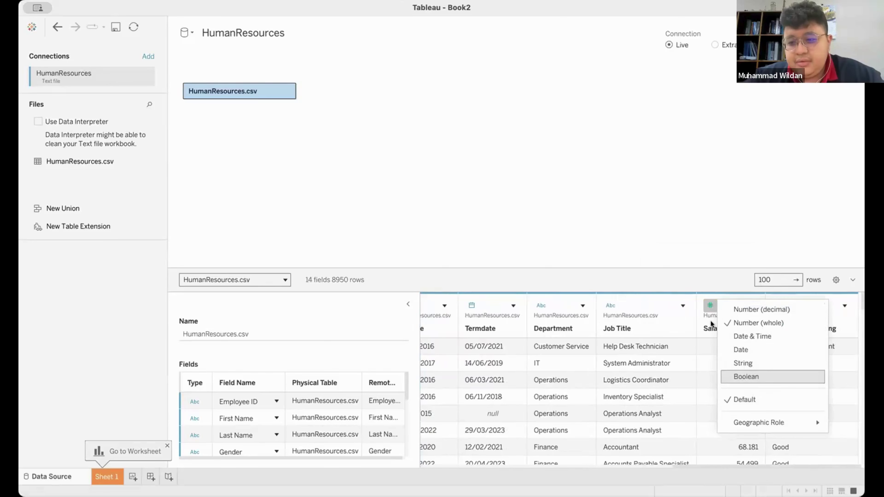
pyautogui.click(703, 320)
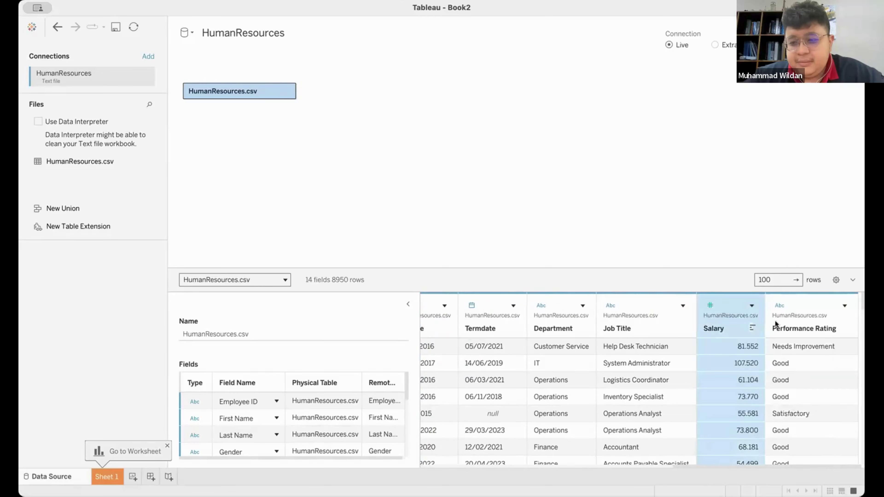
pyautogui.click(776, 301)
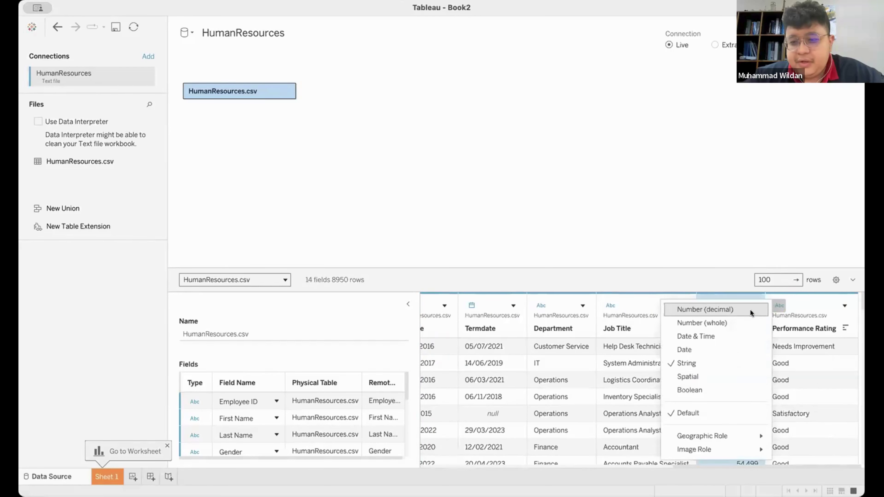
pyautogui.click(712, 285)
# Look through the field list and the preview rows of the HumanResources.csv table.
pyautogui.hscroll(-15, 669, 335)
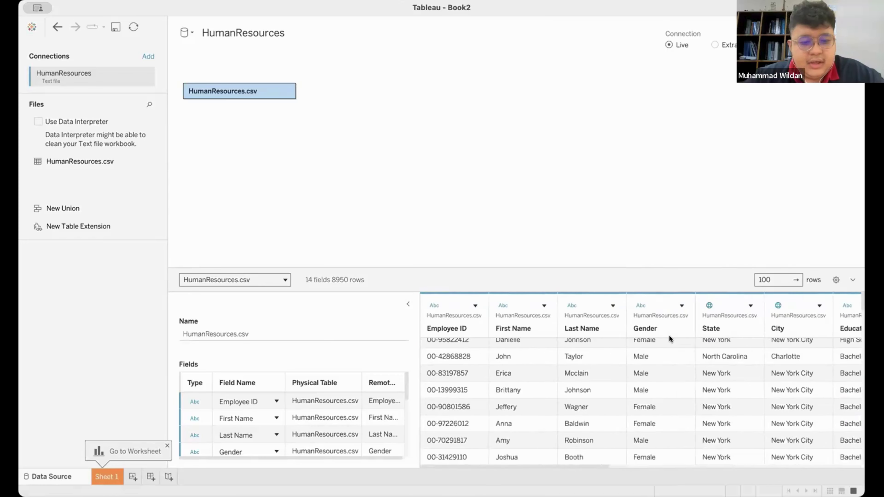
pyautogui.scroll(-5, 375, 392)
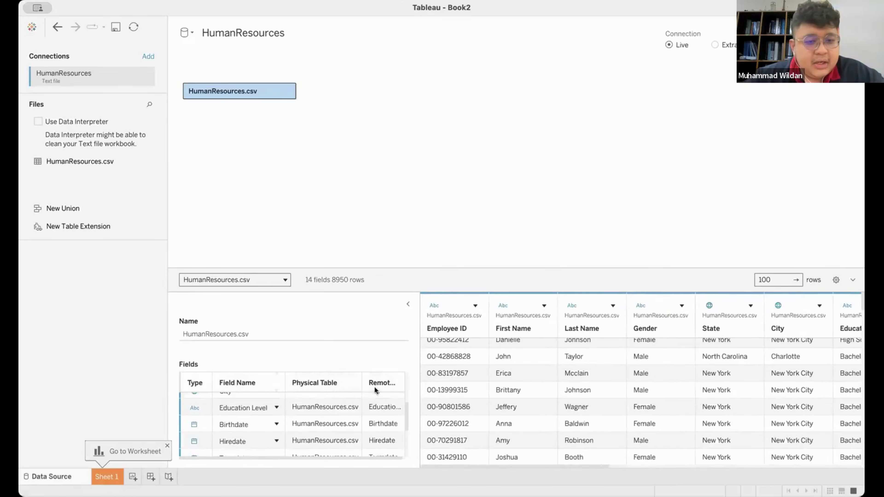
pyautogui.scroll(-2, 375, 387)
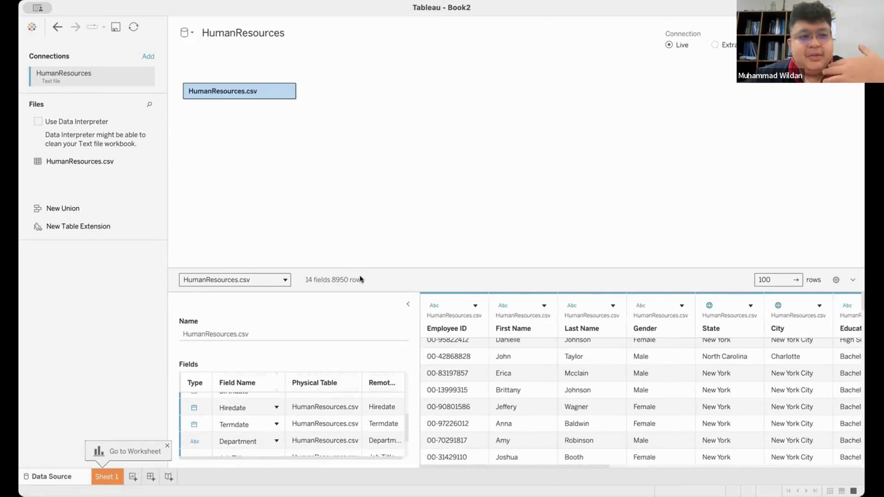
pyautogui.scroll(-3, 454, 352)
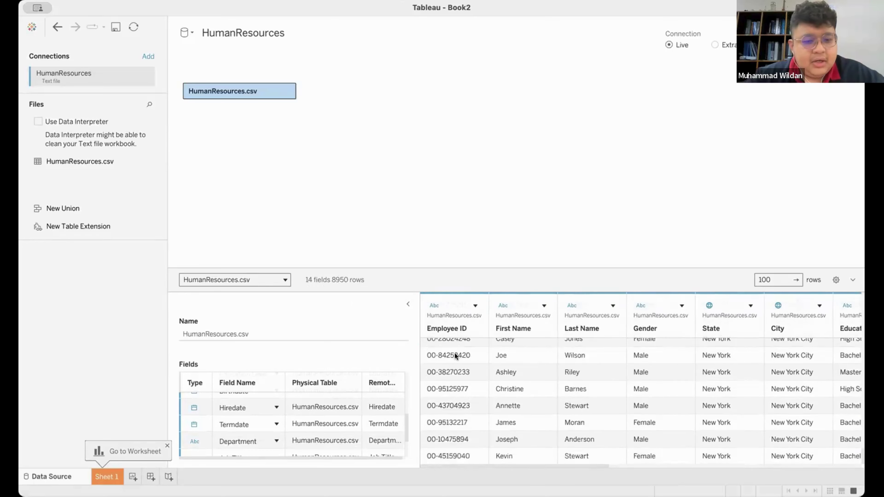
pyautogui.hscroll(5, 454, 352)
pyautogui.scroll(-3, 452, 352)
pyautogui.hscroll(-5, 452, 352)
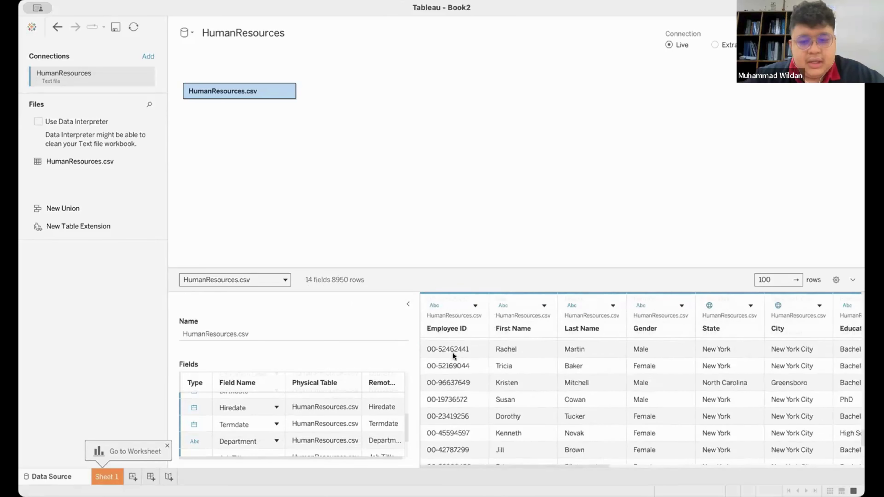
pyautogui.scroll(-4, 453, 353)
pyautogui.hscroll(2, 452, 352)
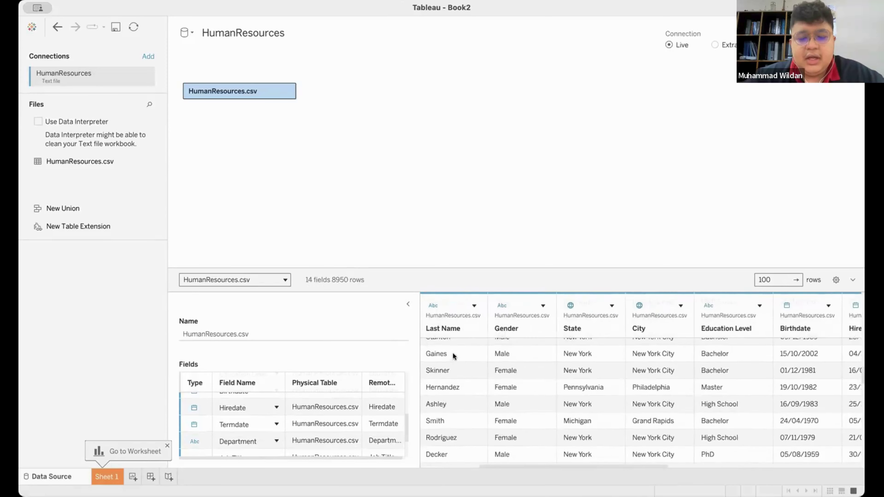
pyautogui.scroll(5, 452, 352)
pyautogui.hscroll(-3, 460, 335)
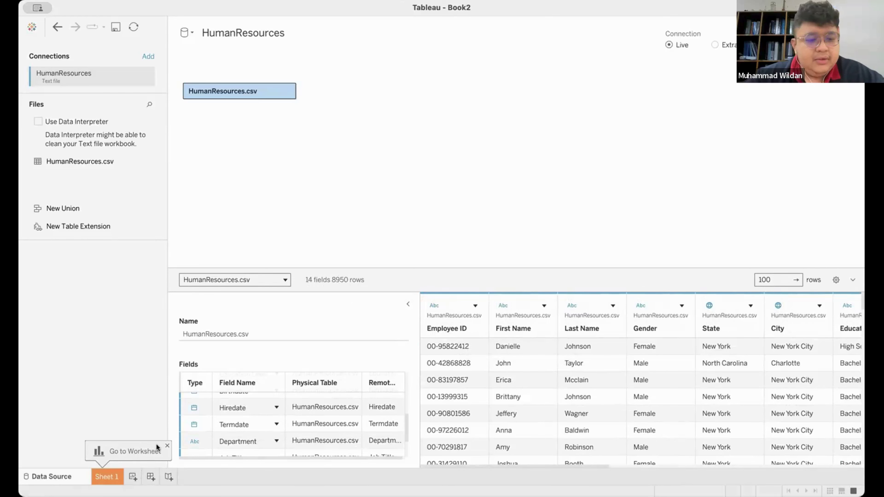
# Open the Sheet 1 worksheet for the HumanResources data source.
pyautogui.click(111, 475)
pyautogui.click(78, 476)
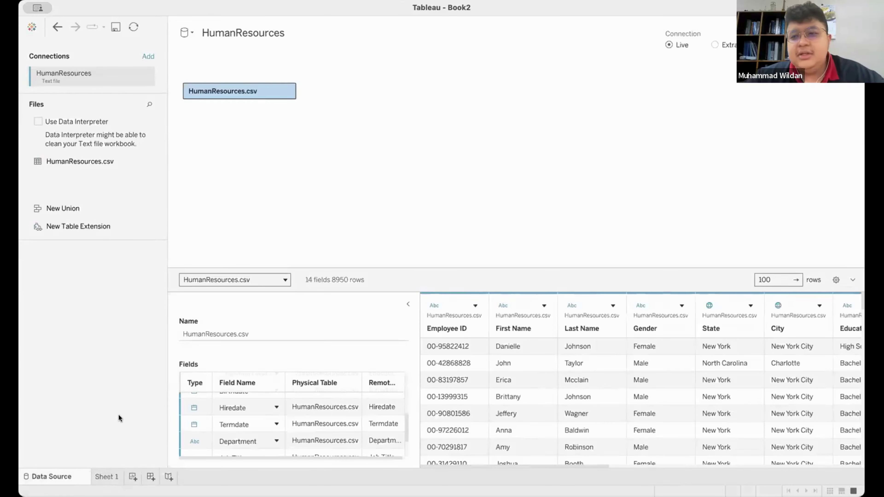
pyautogui.click(105, 477)
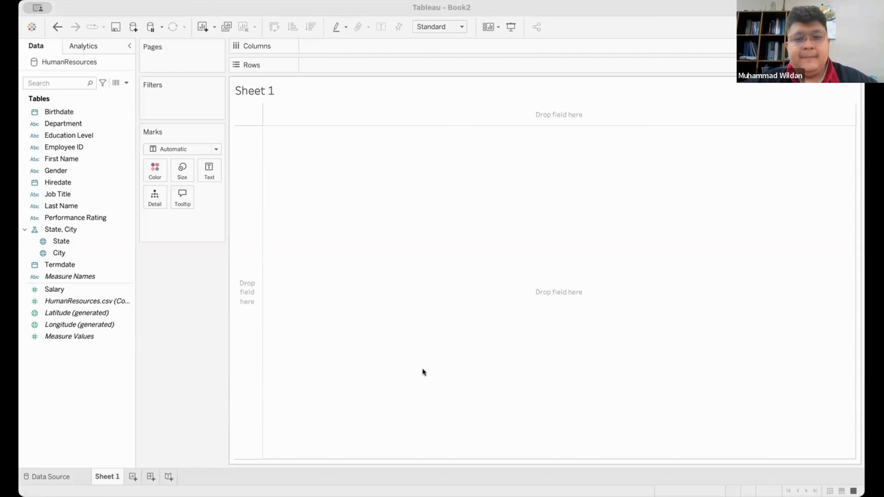
pyautogui.click(196, 351)
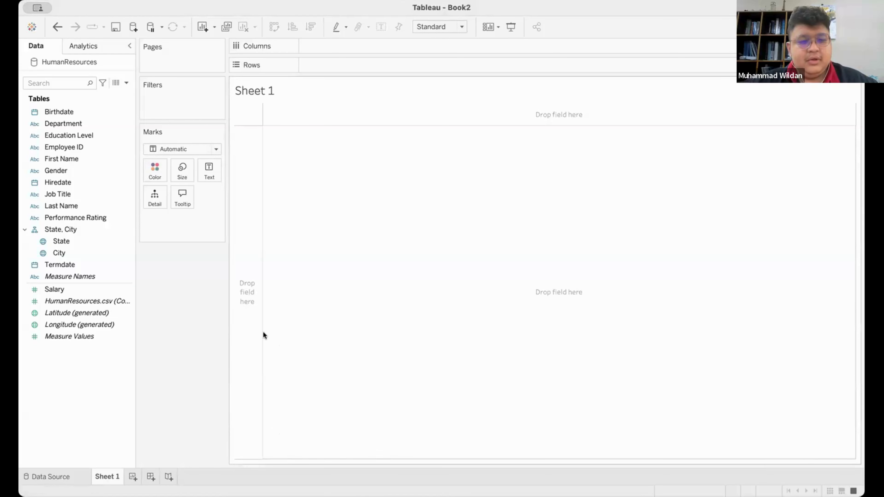
pyautogui.click(102, 180)
pyautogui.click(87, 374)
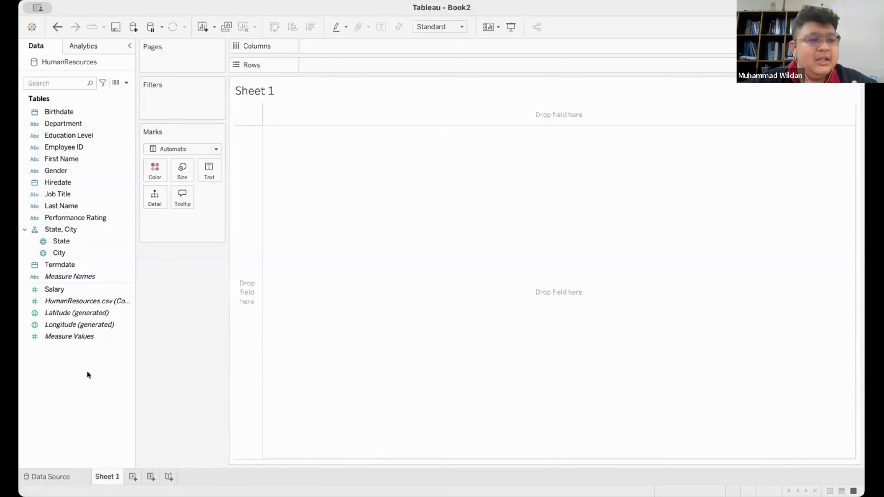
pyautogui.click(102, 158)
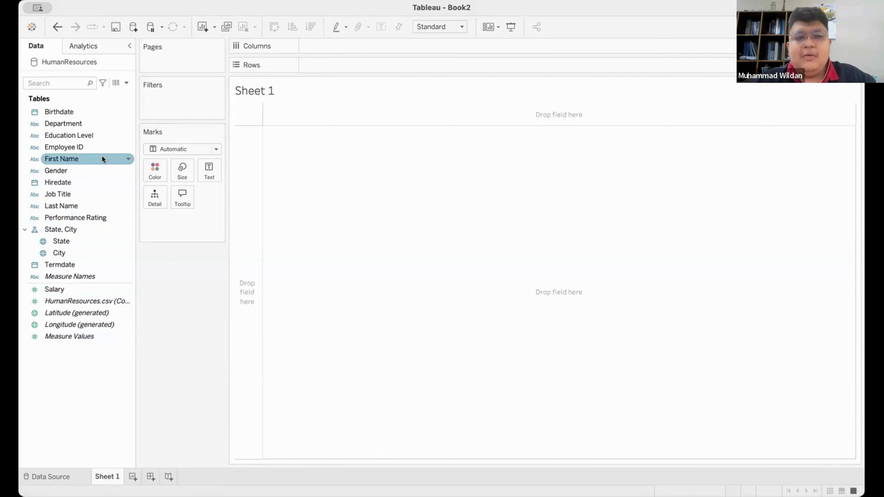
# Add the Employee ID field to the Rows of Sheet 1 and look through the resulting list.
pyautogui.click(80, 149)
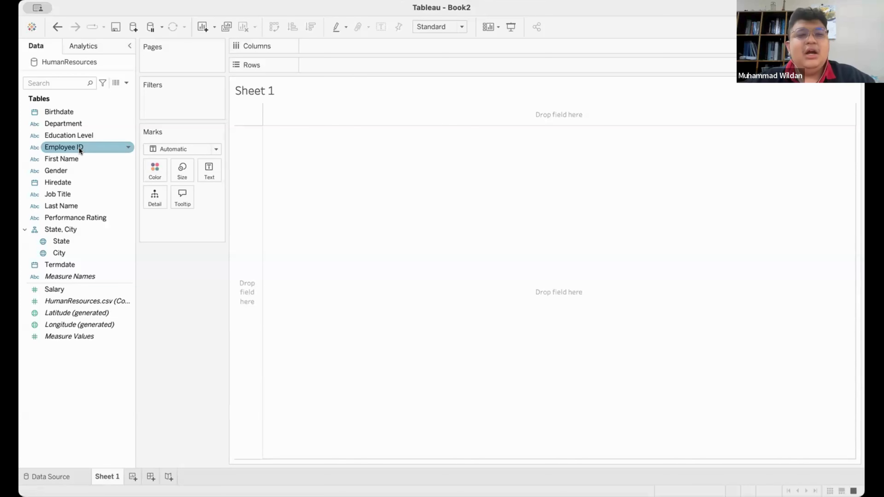
pyautogui.moveTo(79, 147); pyautogui.dragTo(352, 66)
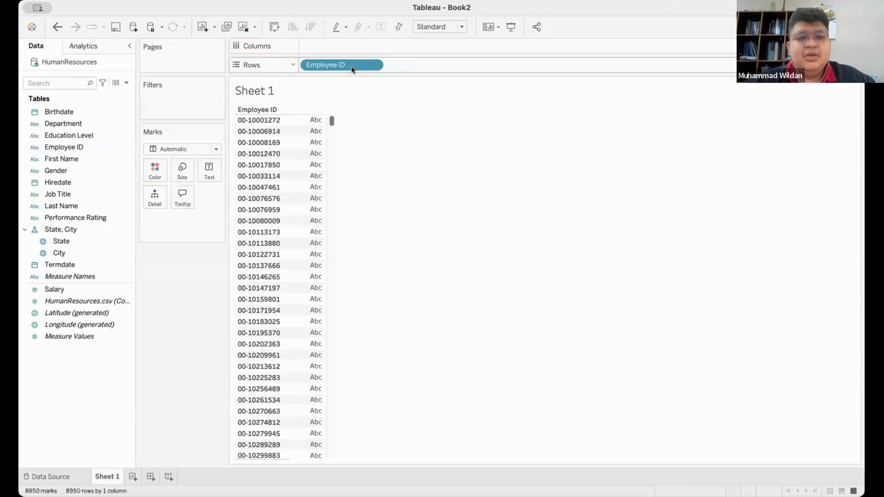
pyautogui.scroll(-15, 307, 209)
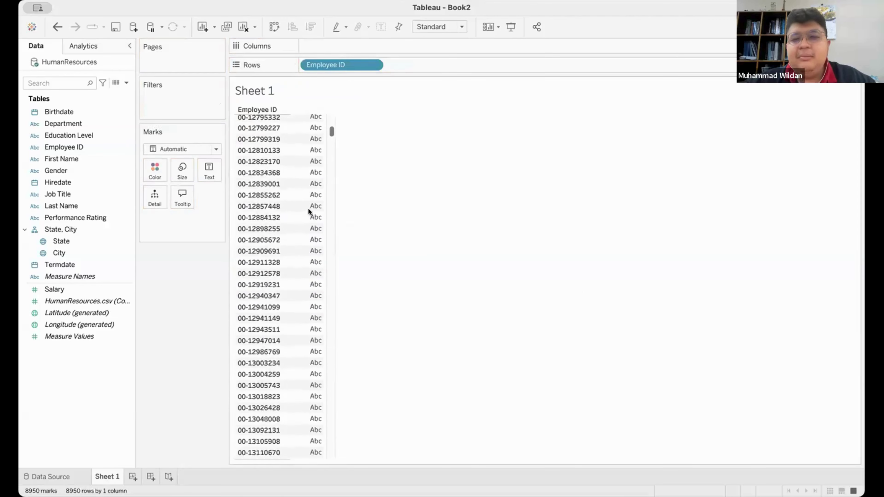
# Look through the Employee ID values listed in Sheet 1 and return to the start of the list.
pyautogui.scroll(-20, 308, 209)
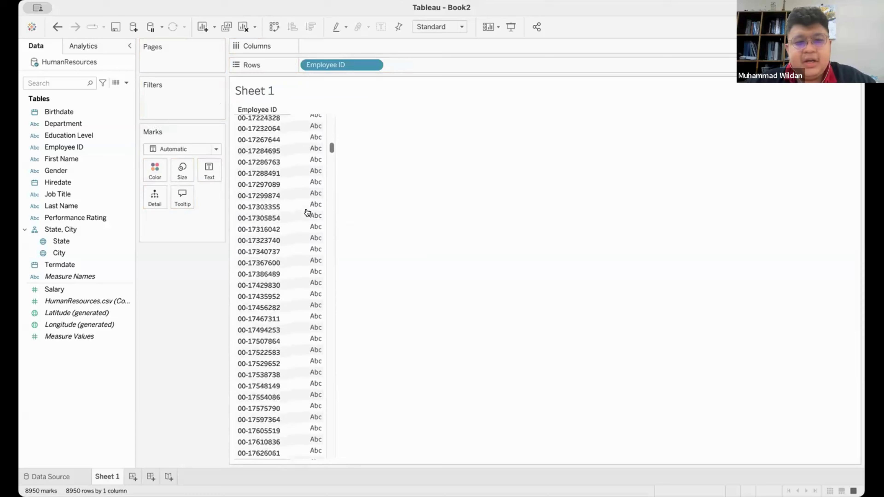
pyautogui.scroll(-15, 307, 212)
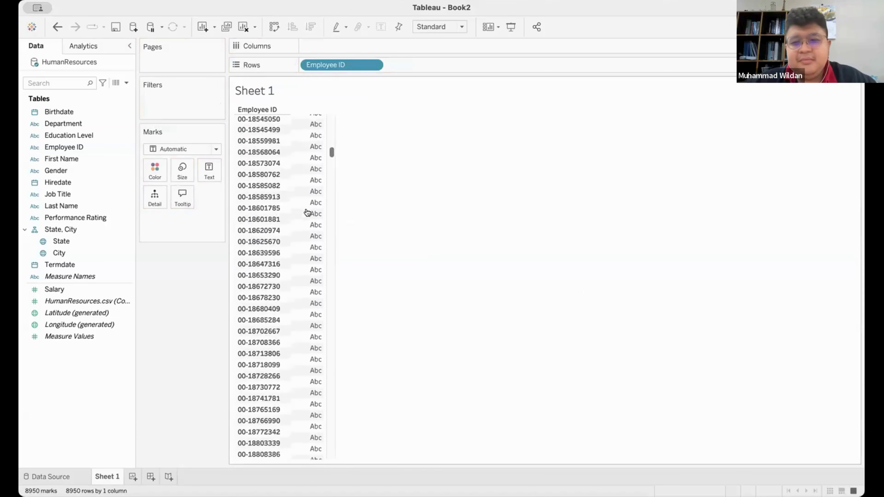
pyautogui.scroll(20, 307, 212)
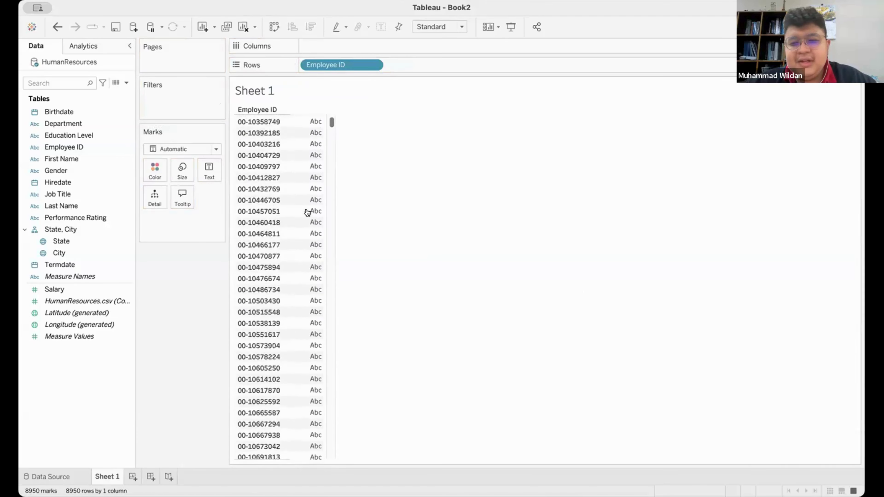
pyautogui.scroll(5, 307, 213)
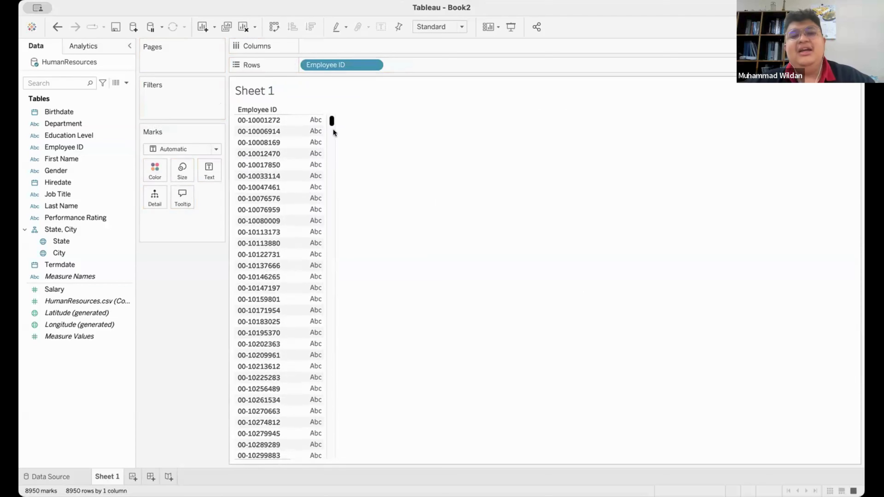
# Try the Employee ID field on Columns, move it back to Rows and look through the vertical list.
pyautogui.moveTo(339, 66)
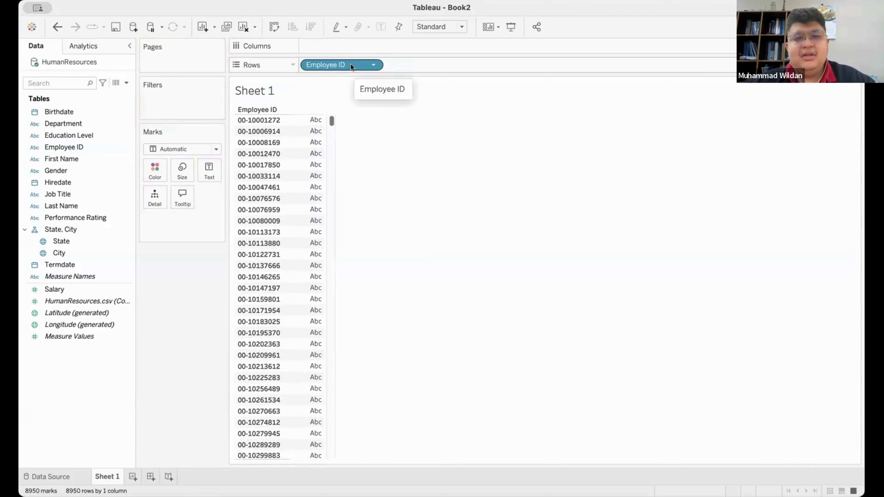
pyautogui.moveTo(343, 65); pyautogui.dragTo(366, 46)
pyautogui.hscroll(5, 382, 134)
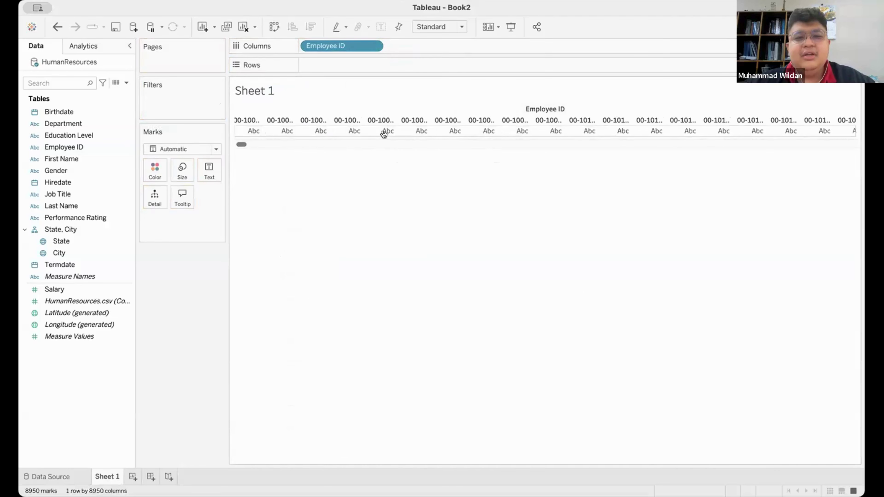
pyautogui.moveTo(355, 40); pyautogui.dragTo(346, 63)
pyautogui.scroll(-15, 294, 233)
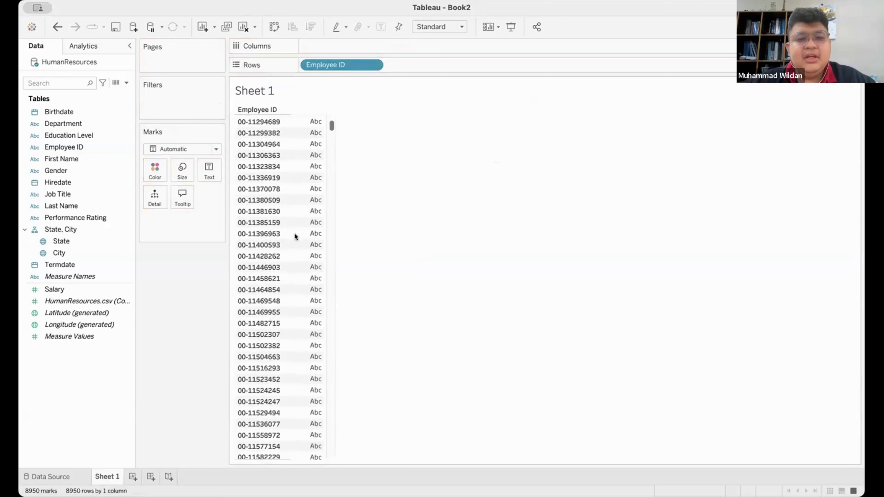
pyautogui.scroll(15, 297, 237)
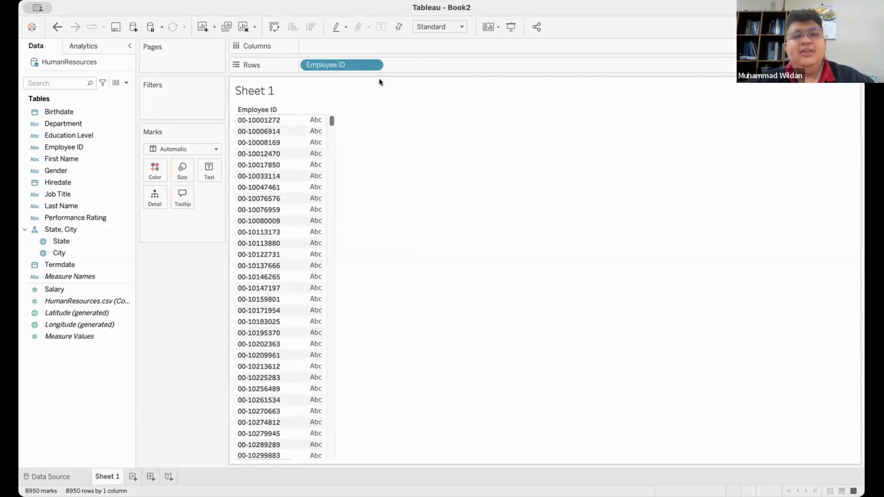
# Remove the Employee ID field from the Rows of Sheet 1.
pyautogui.click(373, 65)
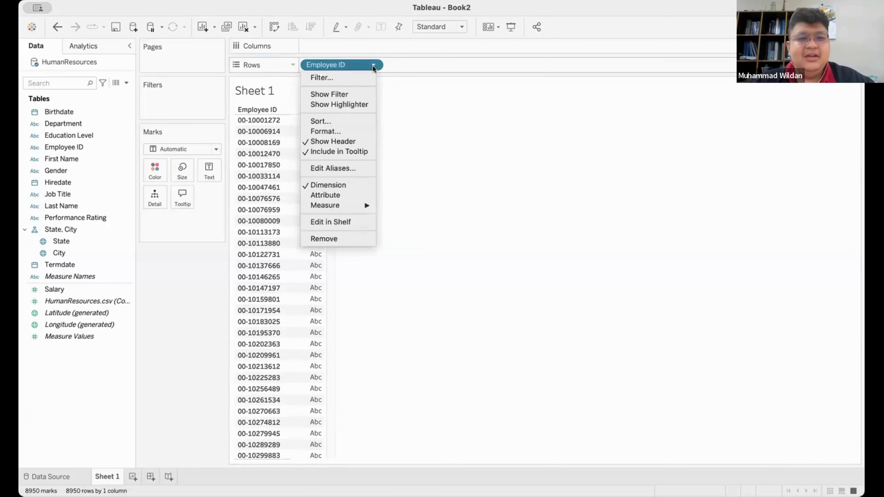
pyautogui.click(334, 240)
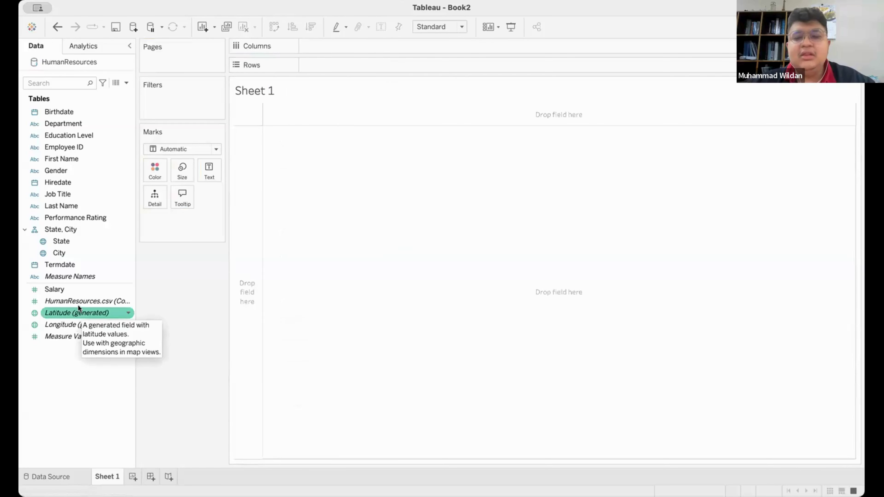
pyautogui.rightClick(64, 354)
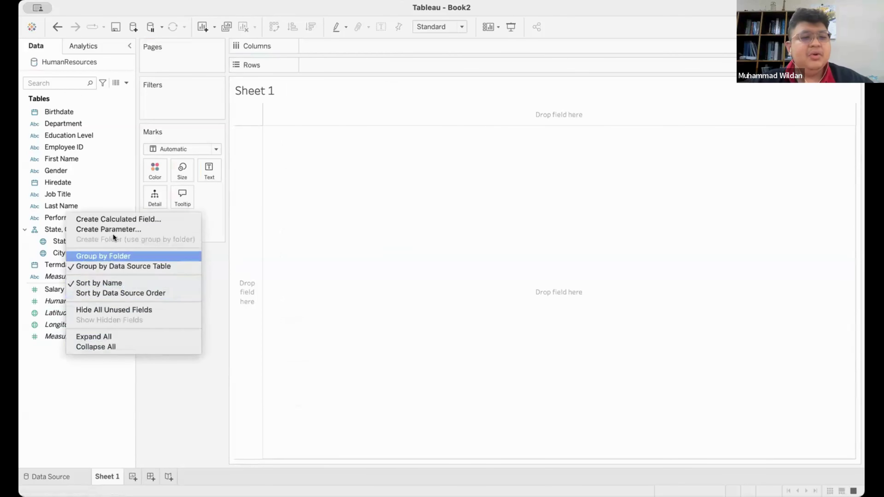
pyautogui.click(62, 356)
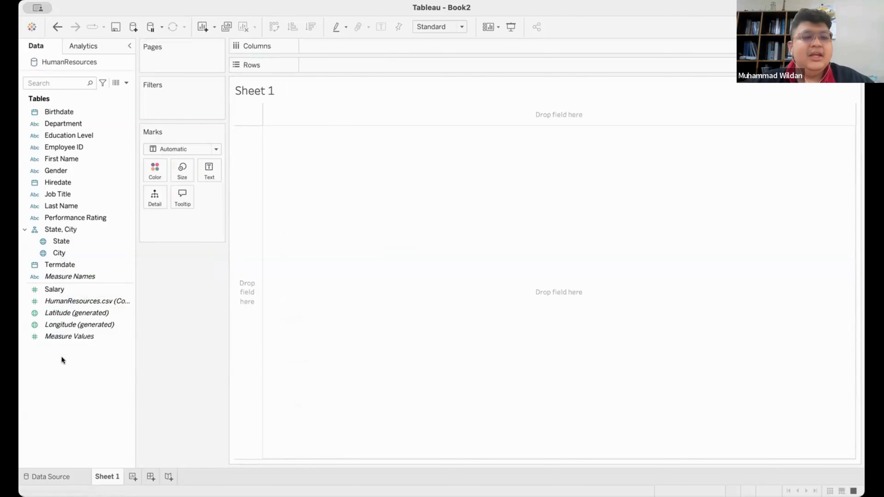
pyautogui.rightClick(61, 356)
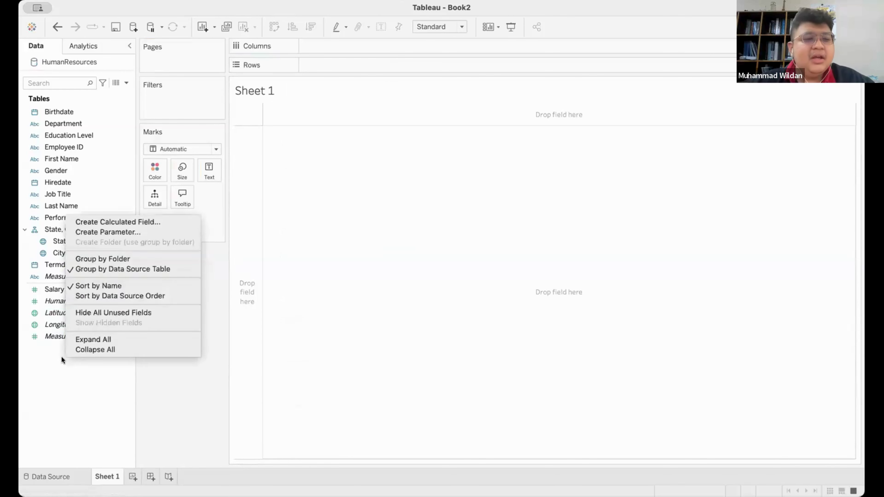
pyautogui.click(123, 222)
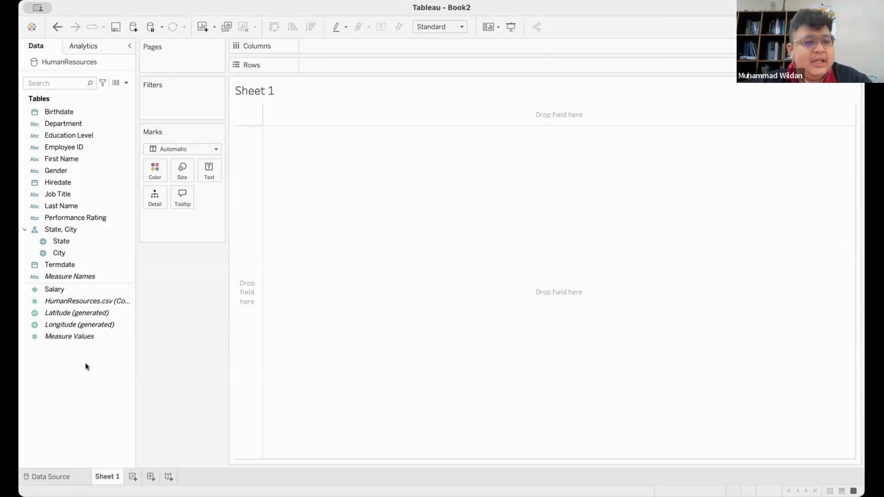
pyautogui.rightClick(61, 345)
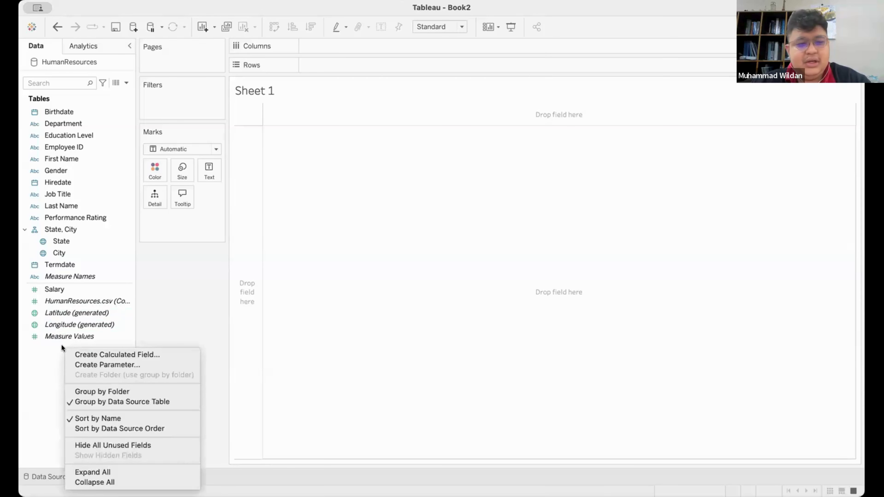
pyautogui.click(87, 350)
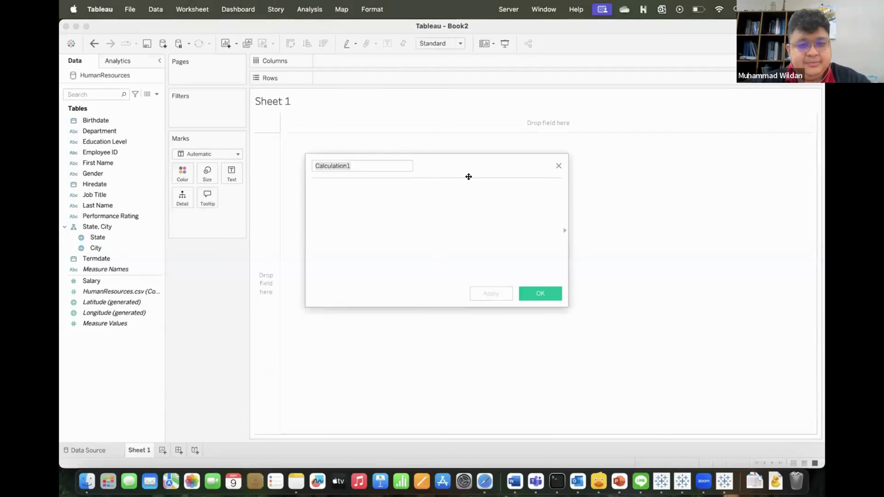
pyautogui.click(558, 165)
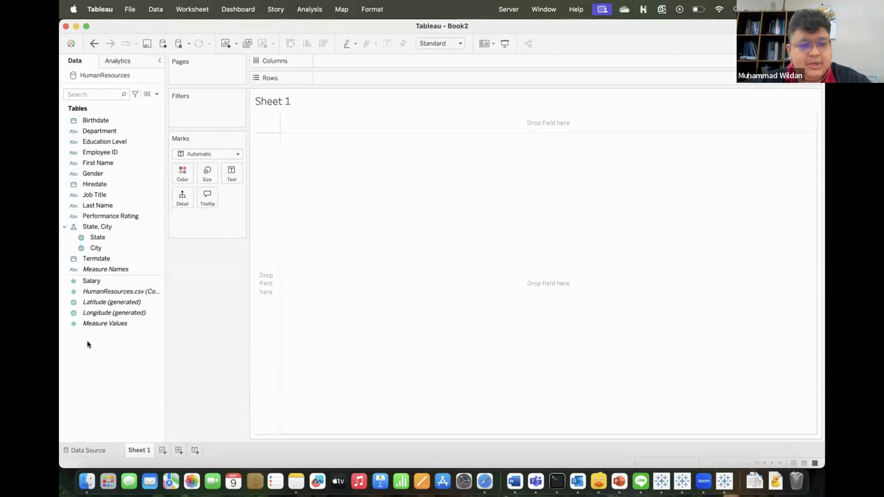
pyautogui.rightClick(88, 340)
pyautogui.click(86, 371)
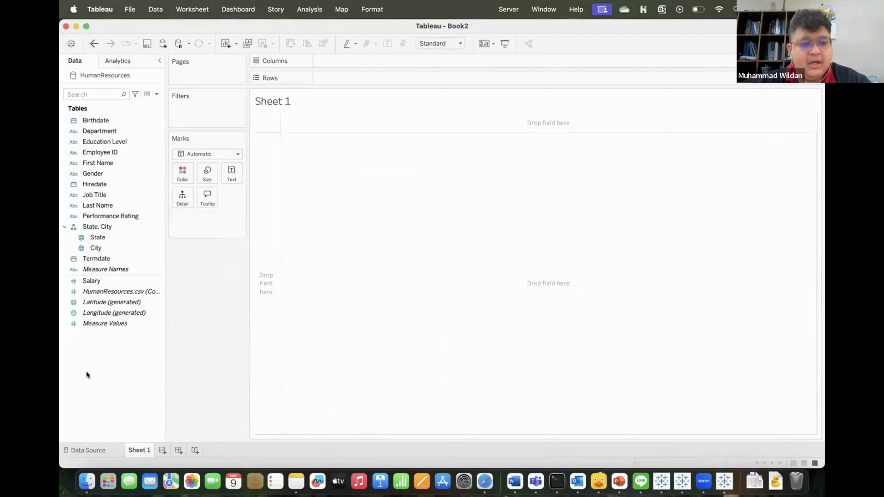
# Start a new calculated field in the HumanResources data source and name it TotalHired.
pyautogui.rightClick(86, 371)
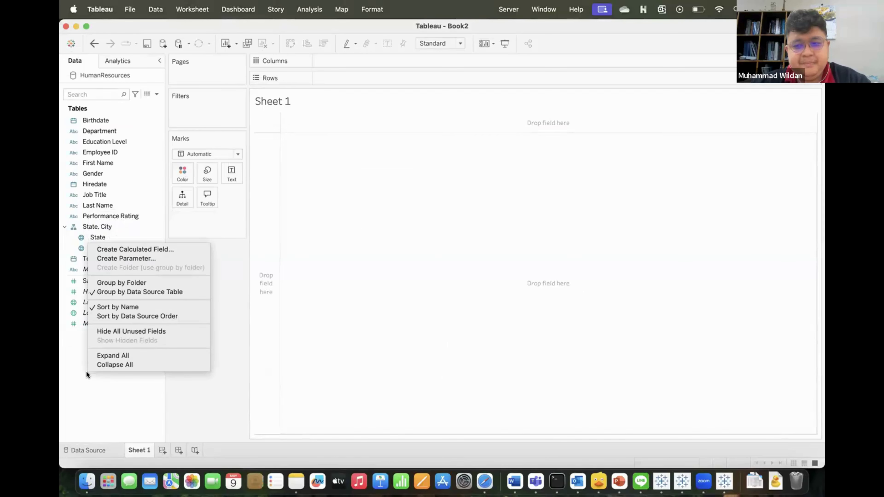
pyautogui.click(139, 249)
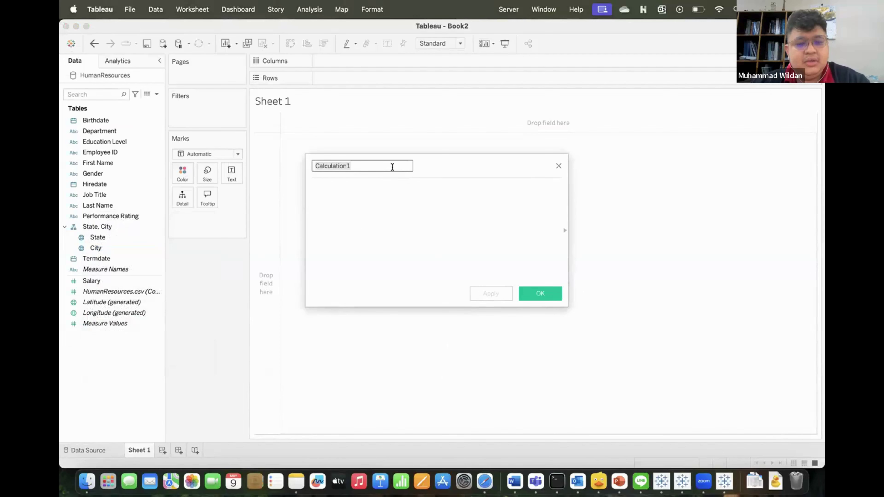
pyautogui.write('Totla')
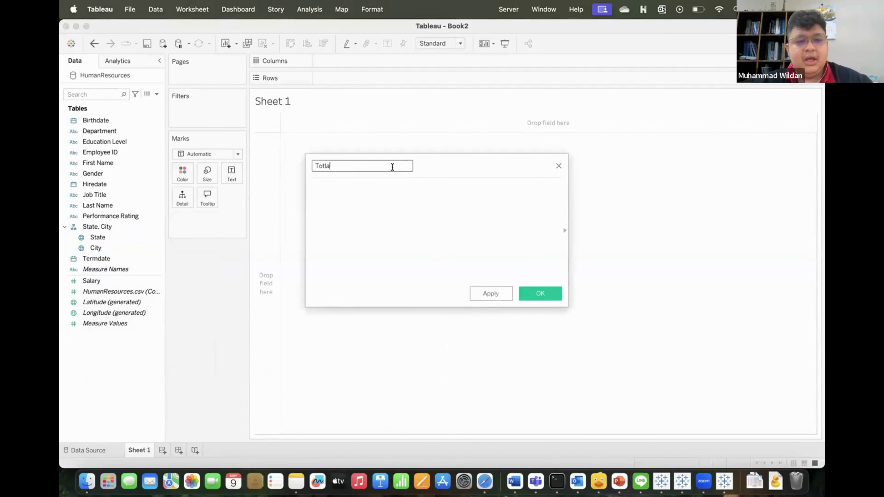
pyautogui.press('BackSpace')
pyautogui.press('BackSpace')
pyautogui.write('alHired')
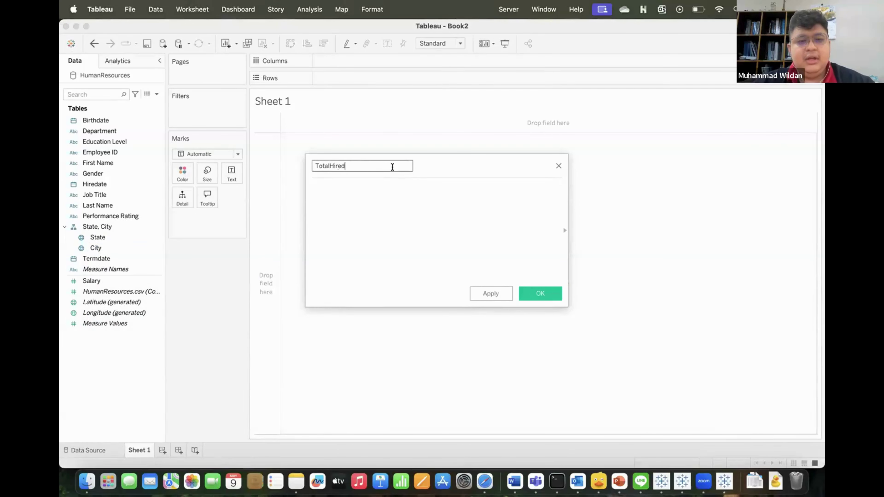
# Define the TotalHired calculation as COUNT([Employee ID]) and save the calculated field.
pyautogui.click(375, 189)
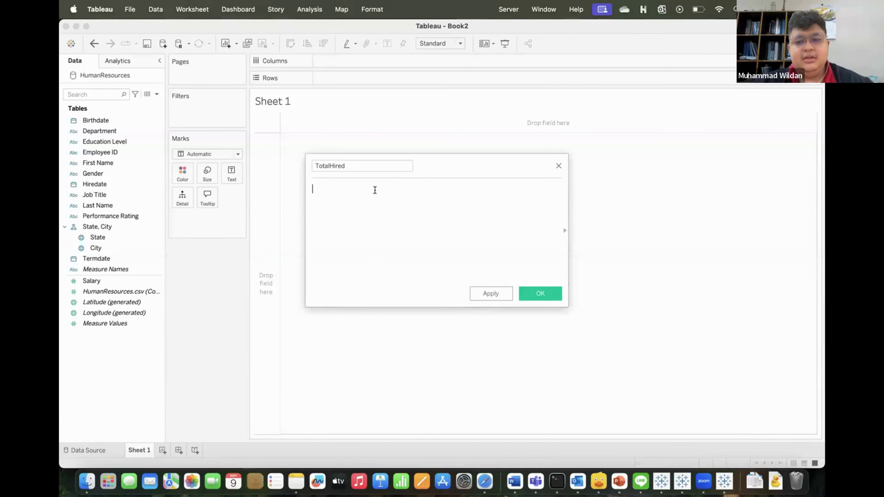
pyautogui.write('c')
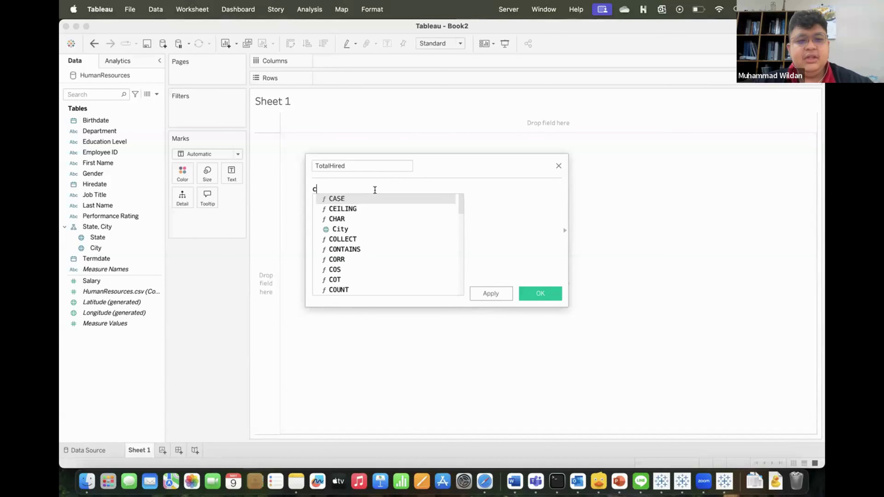
pyautogui.write('oun')
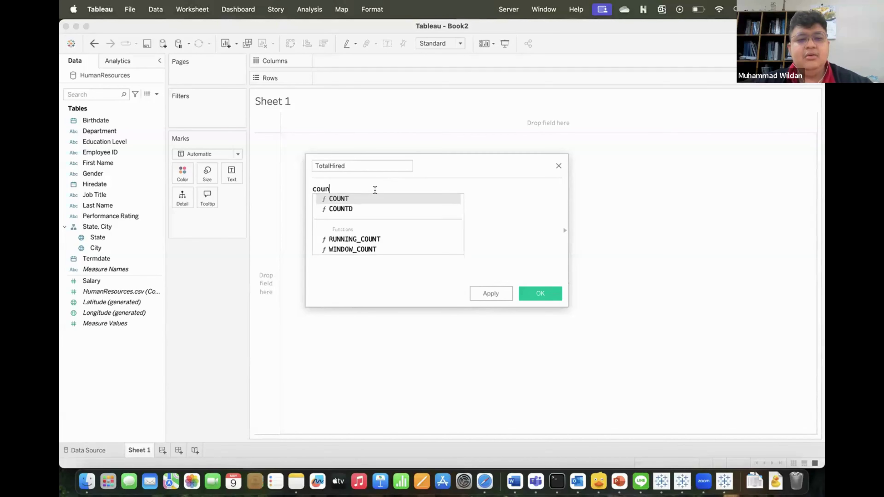
pyautogui.press('Return')
pyautogui.write('em')
pyautogui.press('Return')
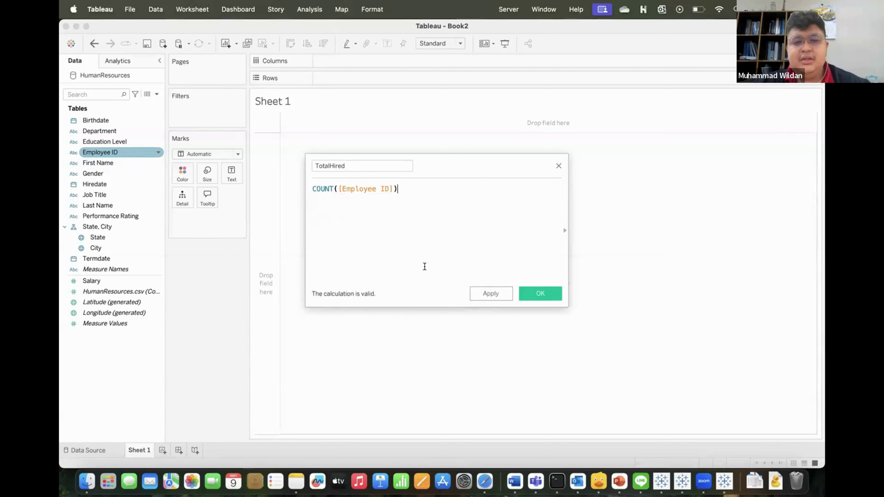
pyautogui.click(536, 292)
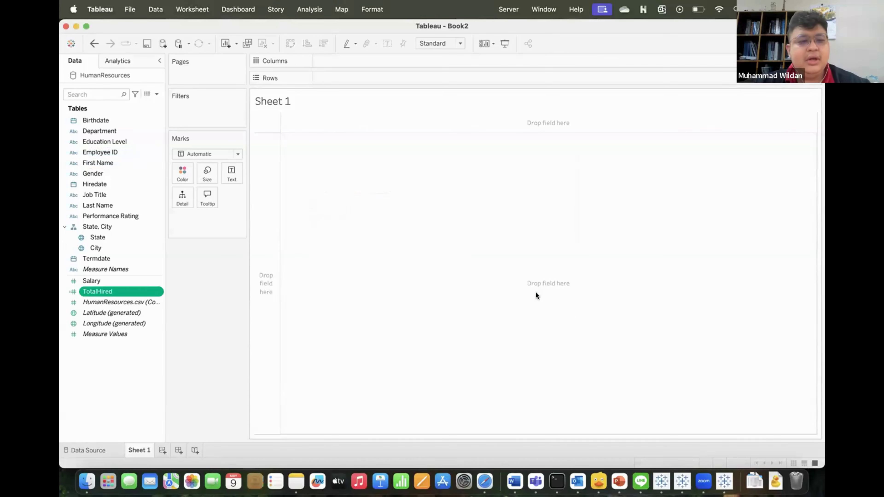
pyautogui.click(136, 364)
pyautogui.click(138, 313)
pyautogui.click(141, 302)
pyautogui.click(115, 362)
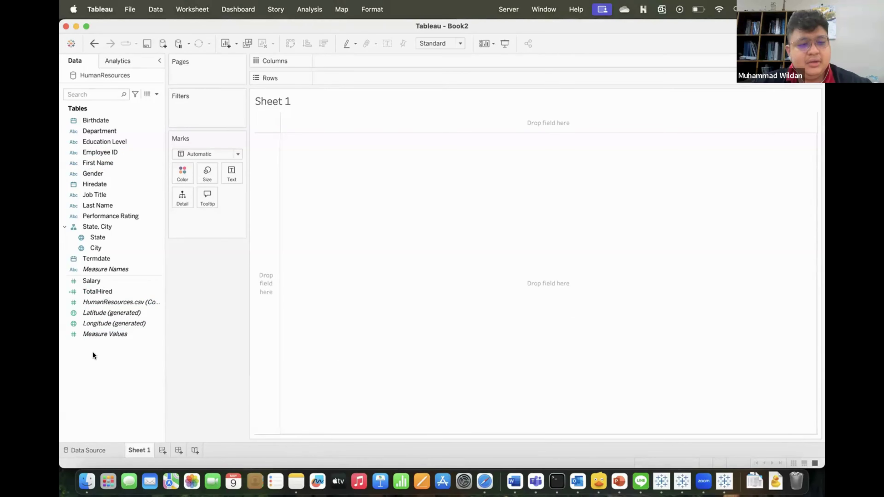
pyautogui.click(111, 282)
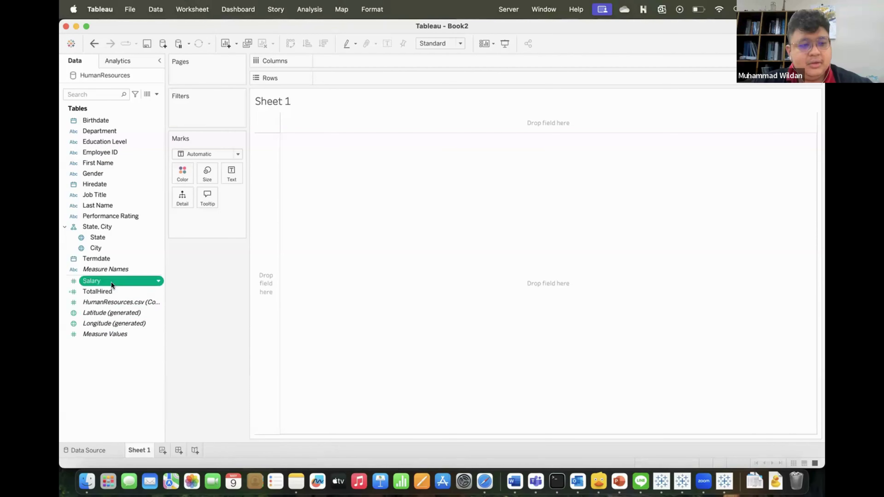
pyautogui.rightClick(104, 352)
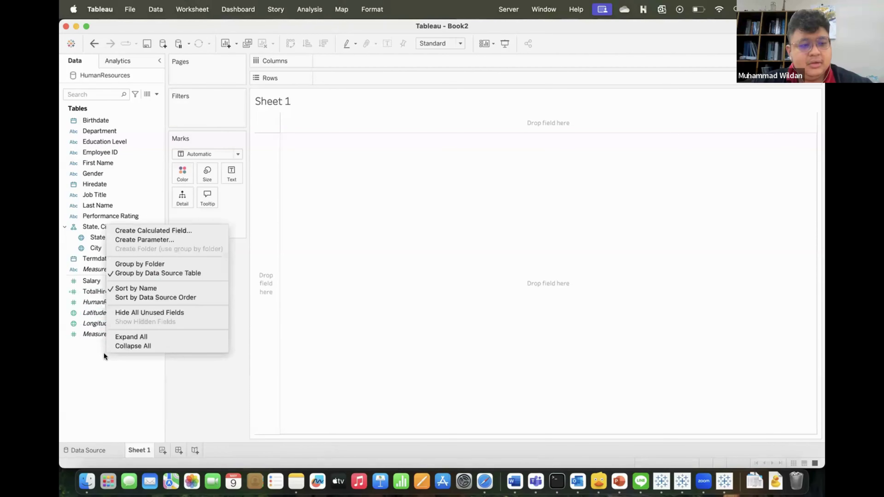
pyautogui.click(160, 226)
pyautogui.click(350, 164)
pyautogui.moveTo(350, 164); pyautogui.dragTo(322, 165)
pyautogui.click(335, 188)
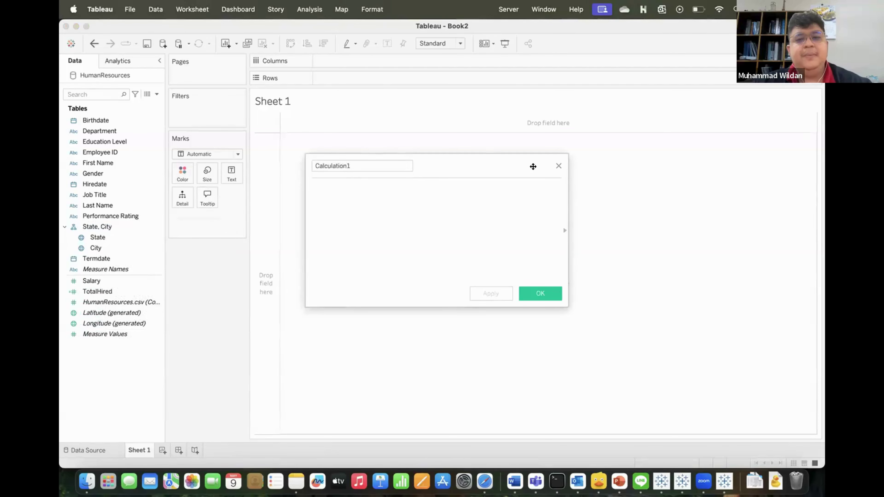
pyautogui.click(557, 165)
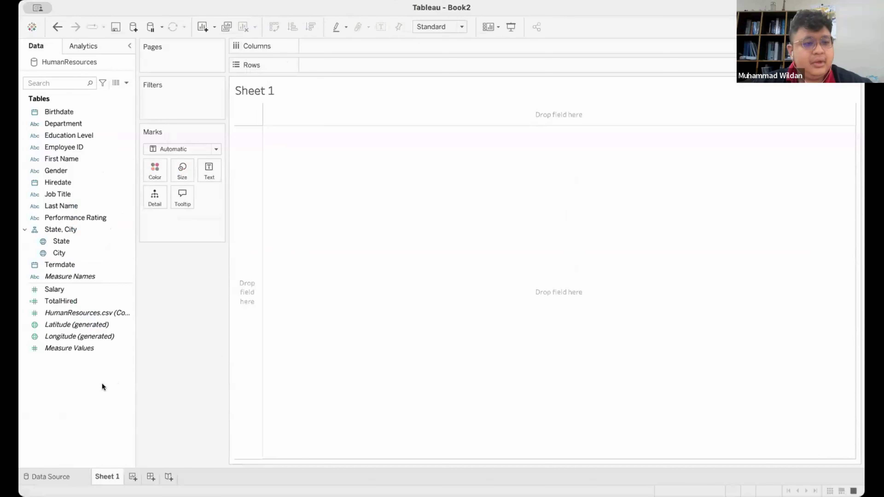
pyautogui.click(100, 324)
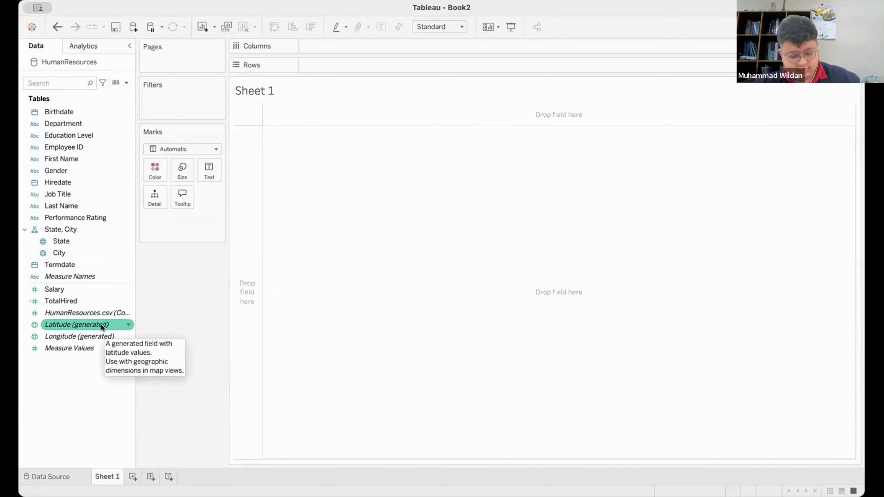
pyautogui.click(207, 463)
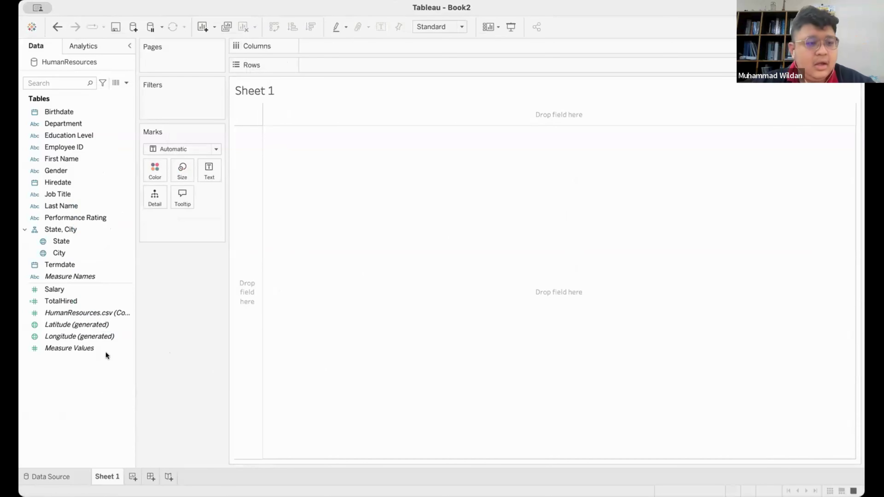
pyautogui.click(89, 311)
pyautogui.click(87, 301)
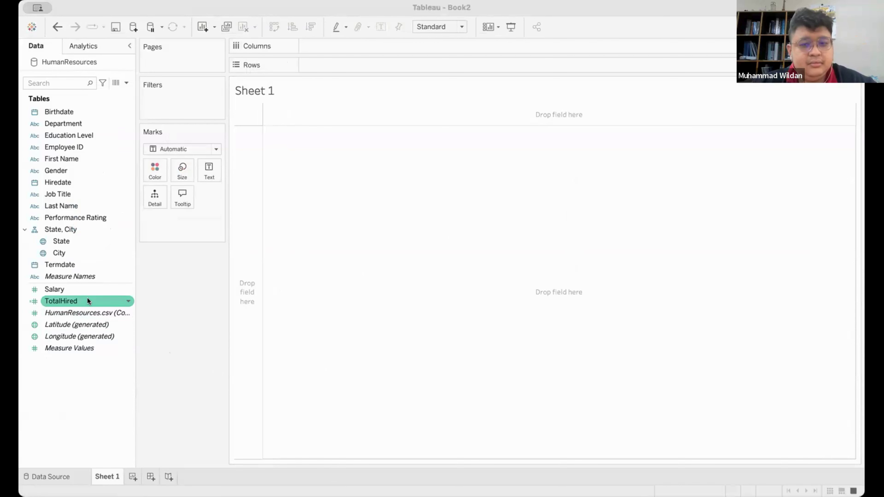
# Try the TotalHired field as text in Sheet 1 and remove it from the Marks card.
pyautogui.click(105, 325)
pyautogui.click(80, 302)
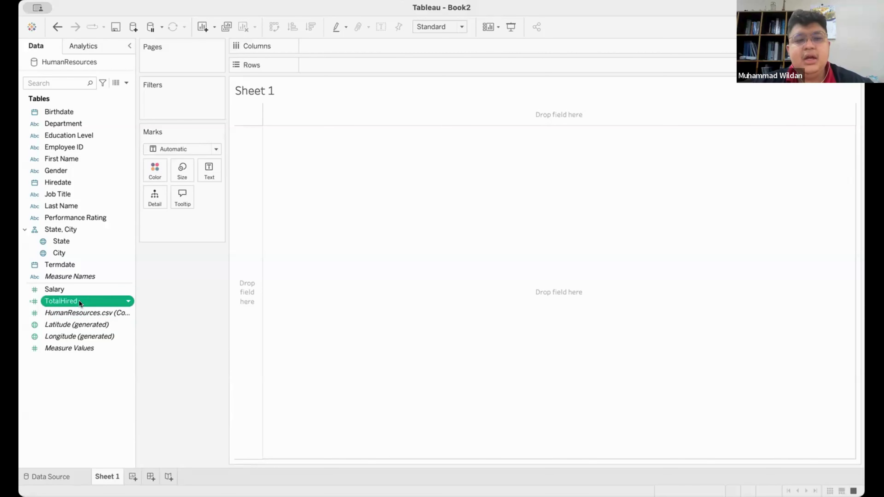
pyautogui.moveTo(79, 299); pyautogui.dragTo(61, 305)
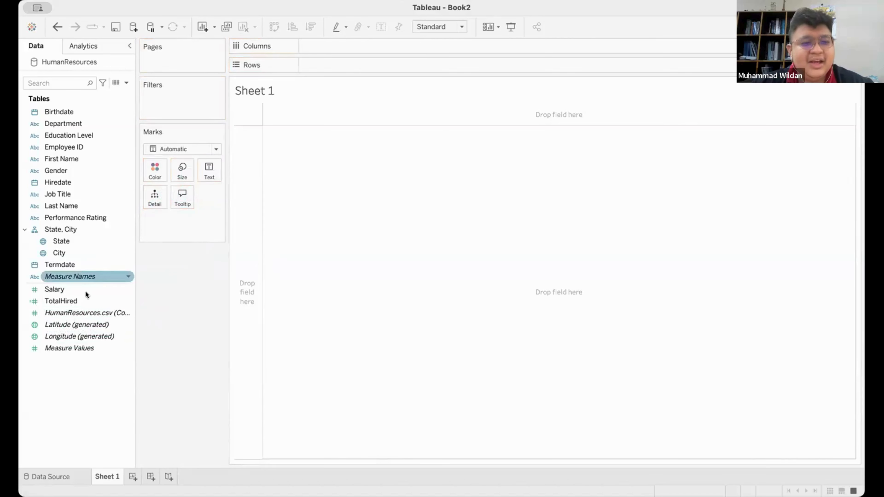
pyautogui.moveTo(84, 297); pyautogui.dragTo(212, 169)
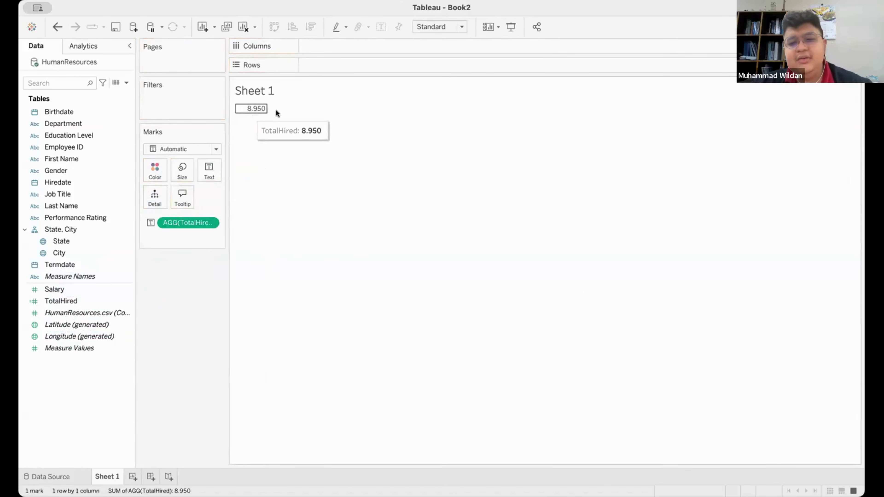
pyautogui.moveTo(254, 109)
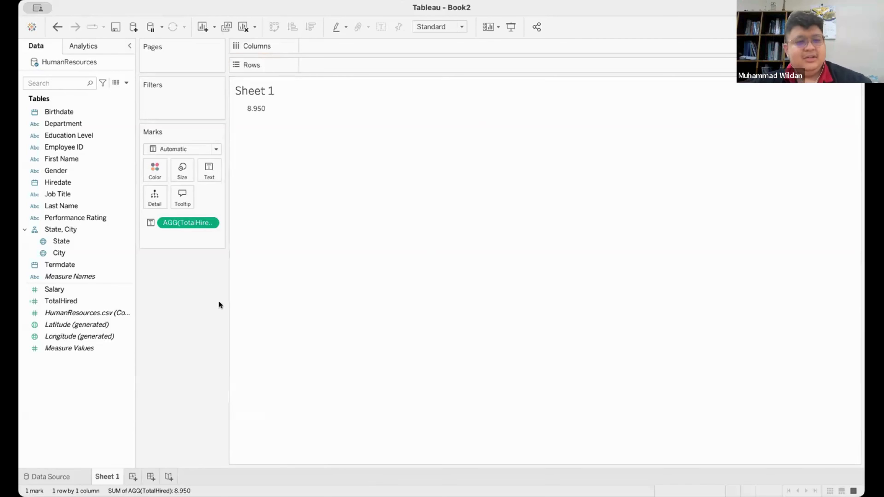
pyautogui.click(206, 225)
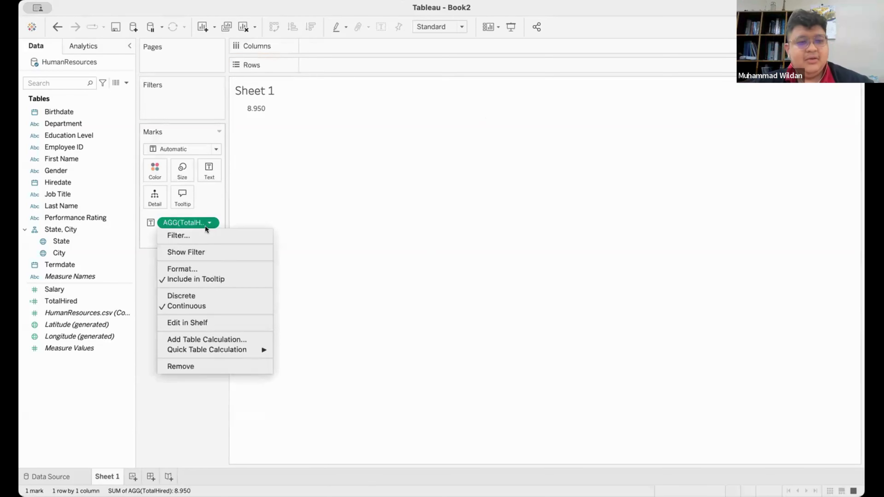
pyautogui.click(199, 362)
# Place the TotalHired field on the Text mark of Sheet 1.
pyautogui.click(105, 316)
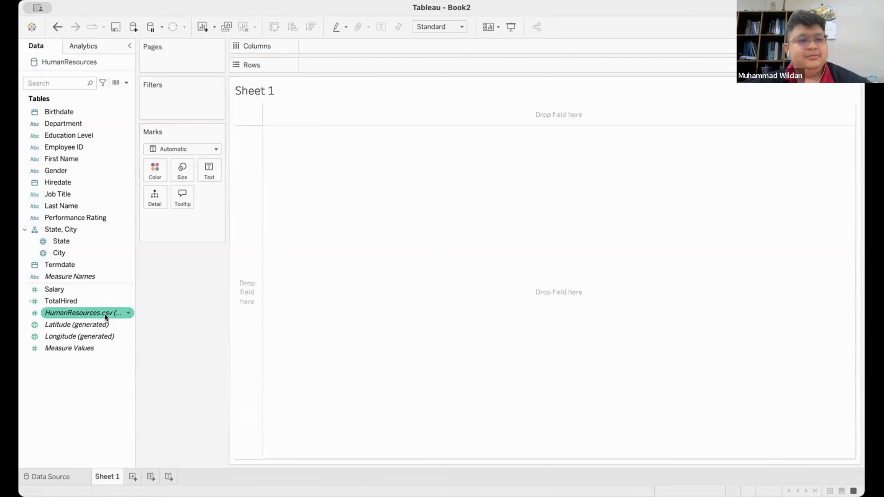
pyautogui.click(70, 300)
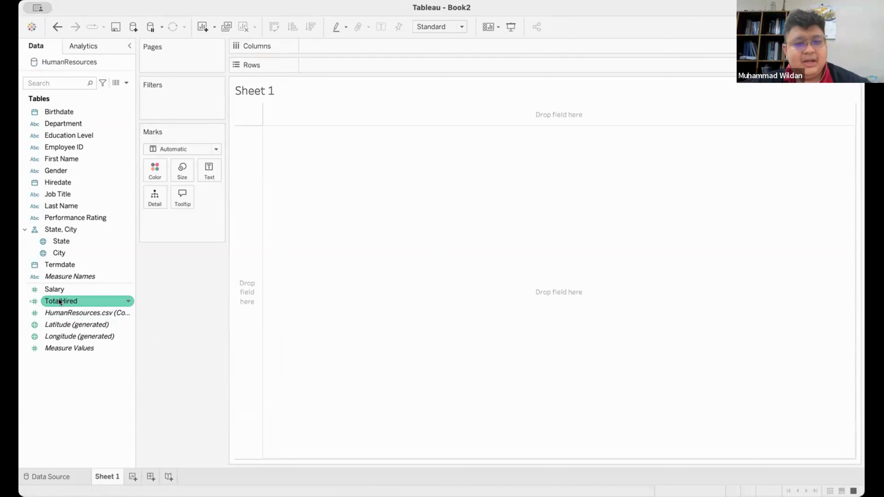
pyautogui.moveTo(60, 299); pyautogui.dragTo(210, 173)
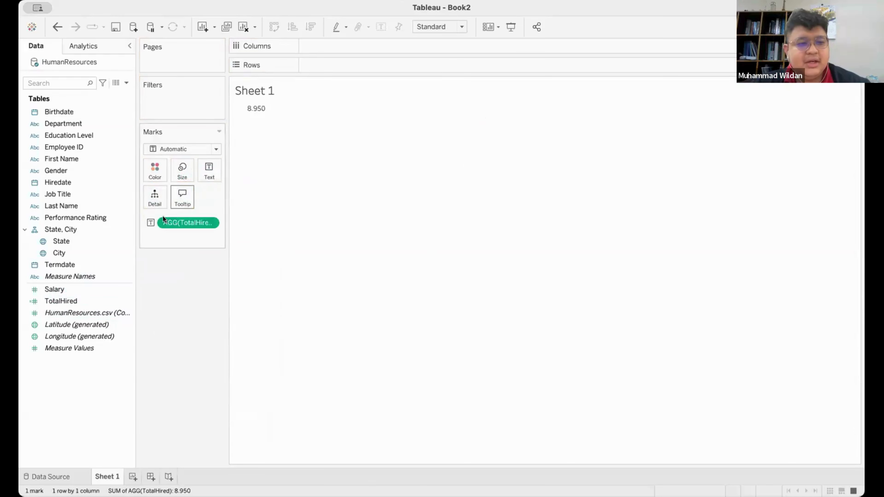
# Try other mark roles for TotalHired, including Size, and return the field to a text label.
pyautogui.click(150, 222)
pyautogui.click(159, 234)
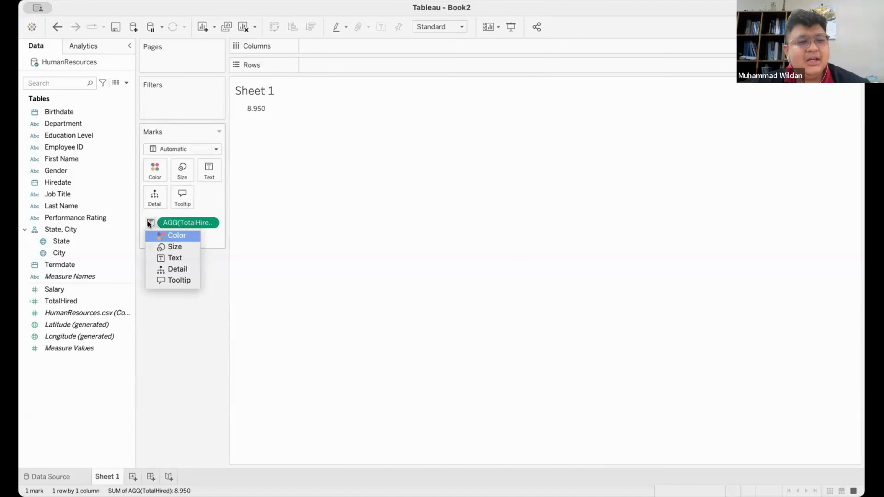
pyautogui.click(149, 221)
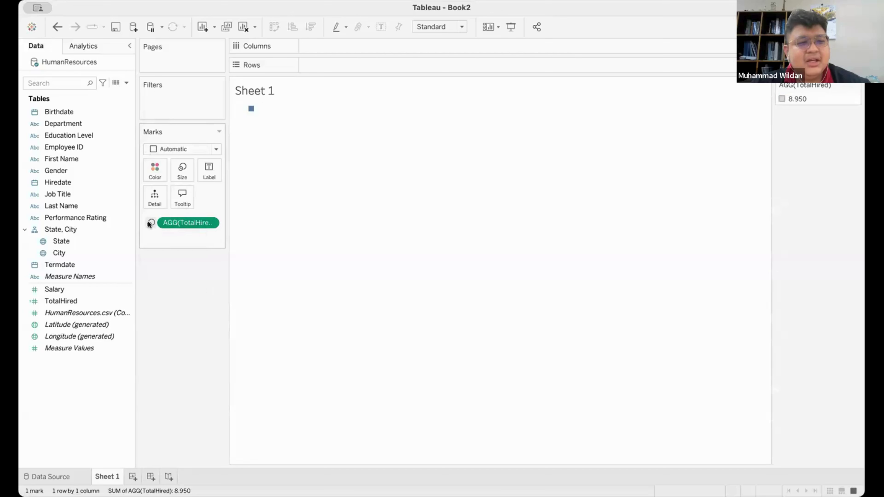
pyautogui.click(148, 220)
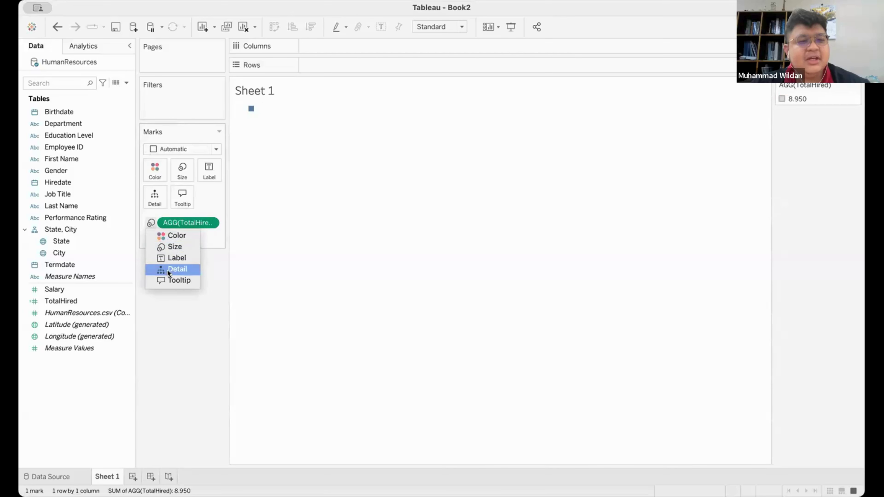
pyautogui.click(172, 258)
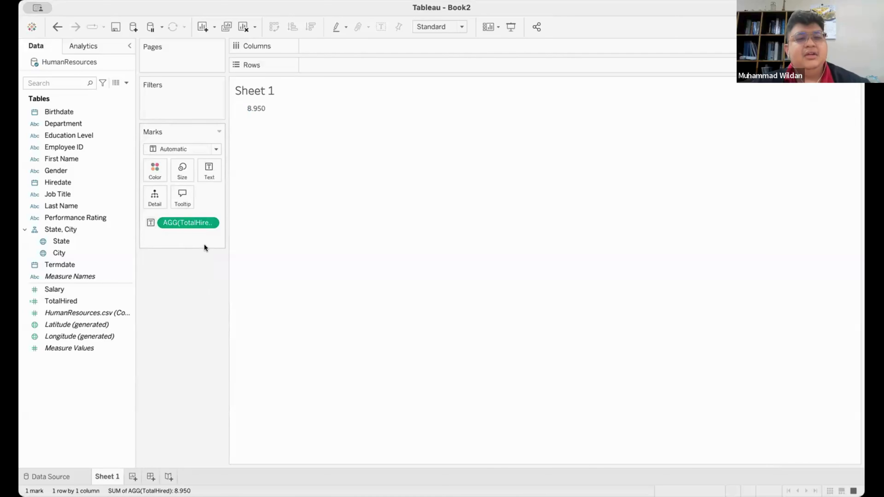
pyautogui.click(150, 220)
pyautogui.click(156, 306)
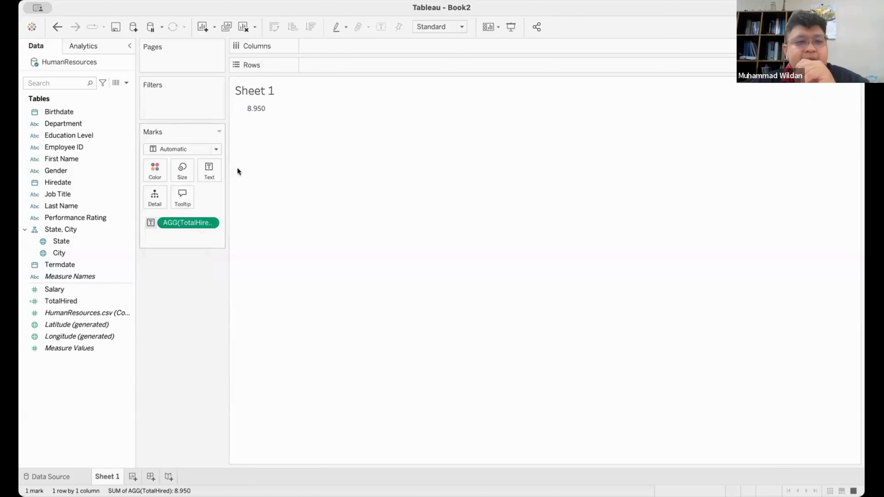
# Set the fit of Sheet 1 to Entire View.
pyautogui.moveTo(263, 109)
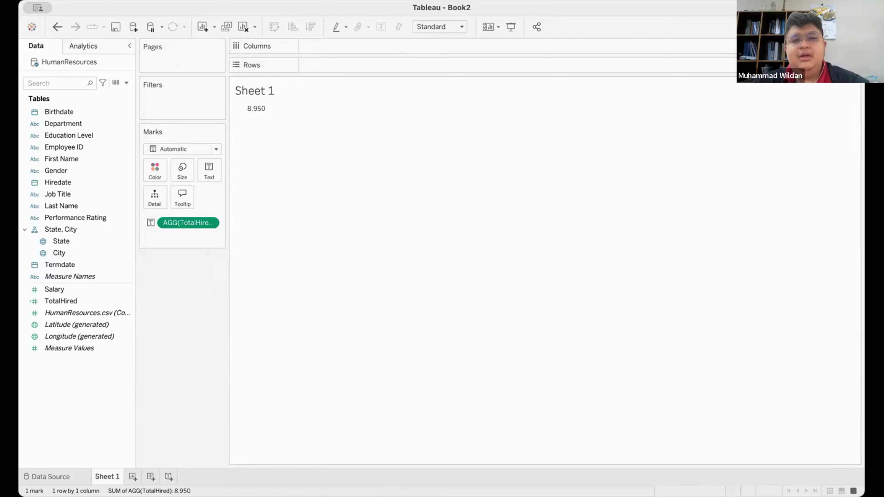
pyautogui.click(445, 28)
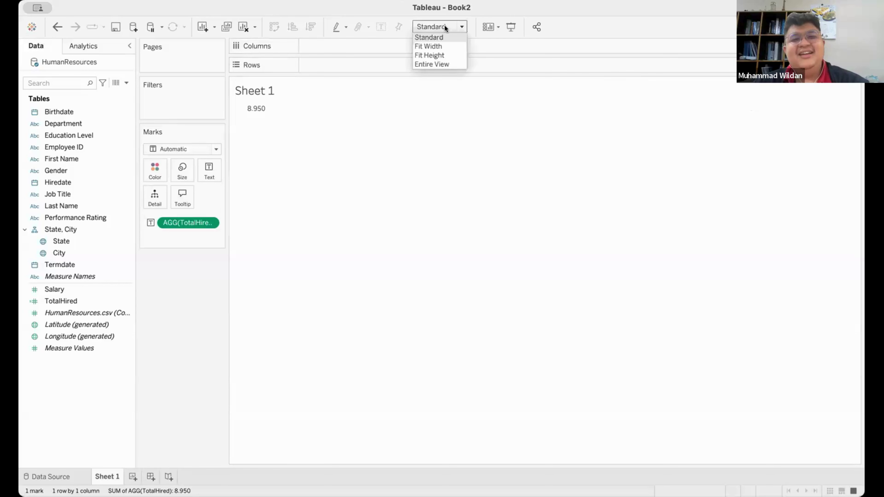
pyautogui.click(444, 27)
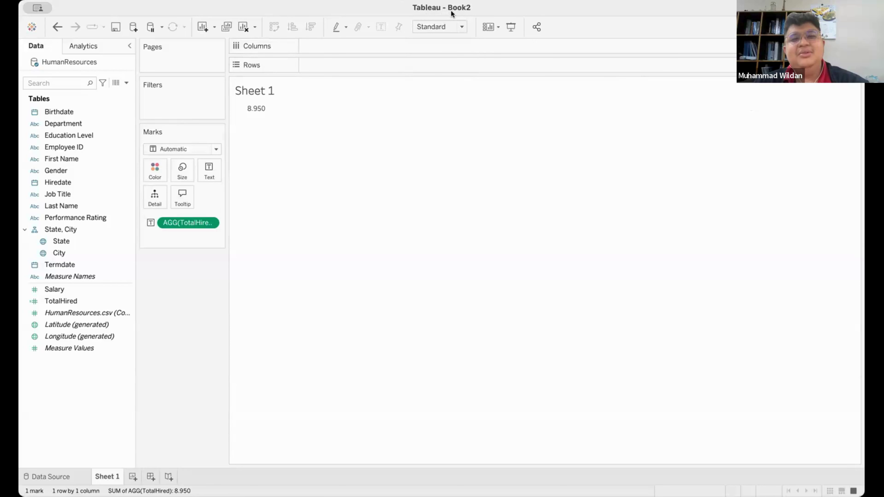
pyautogui.click(433, 22)
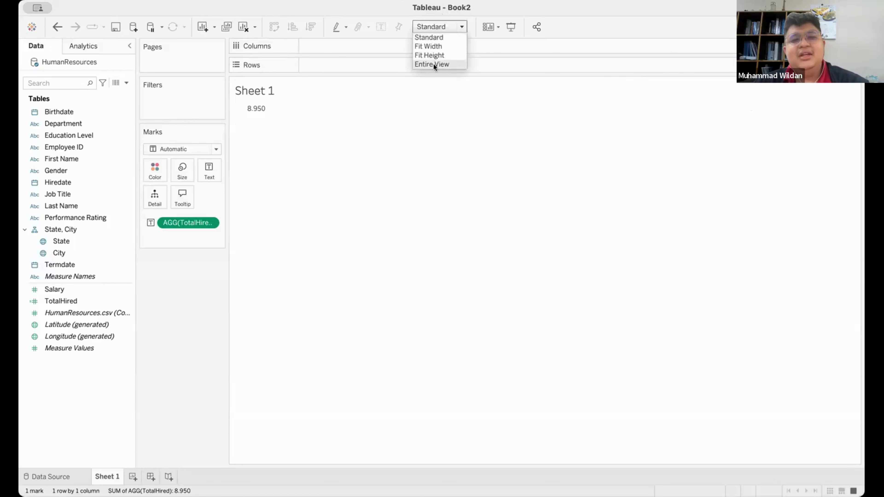
pyautogui.click(433, 63)
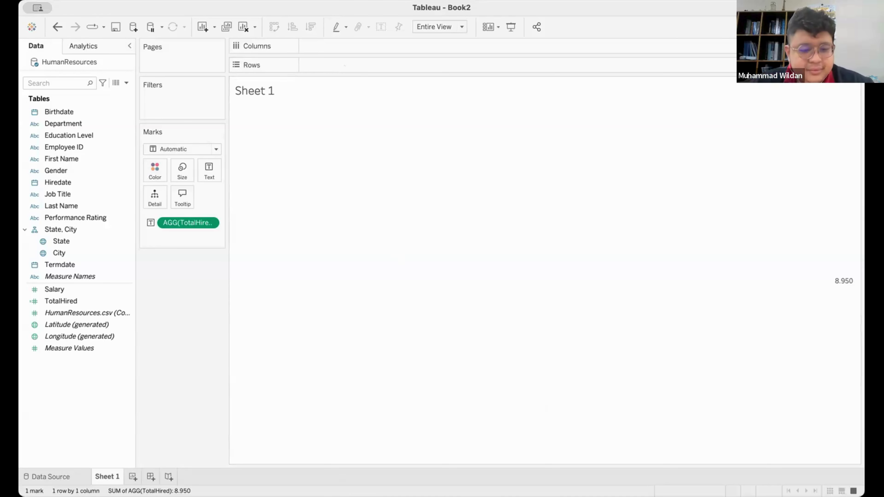
# Format the worksheet of Sheet 1 with a black default background shading.
pyautogui.moveTo(242, 410)
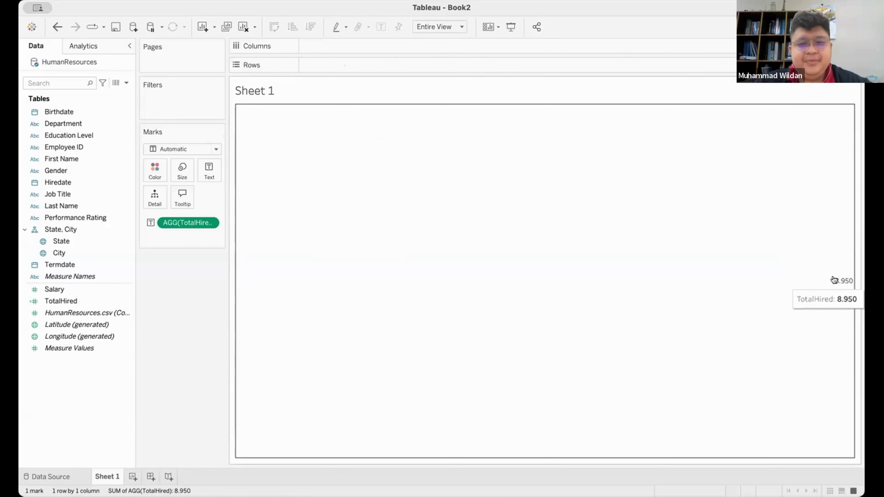
pyautogui.rightClick(488, 208)
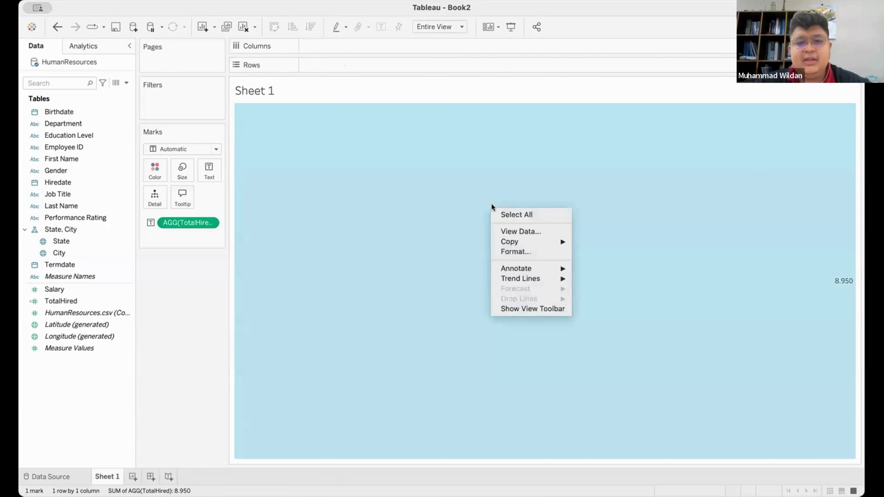
pyautogui.click(518, 251)
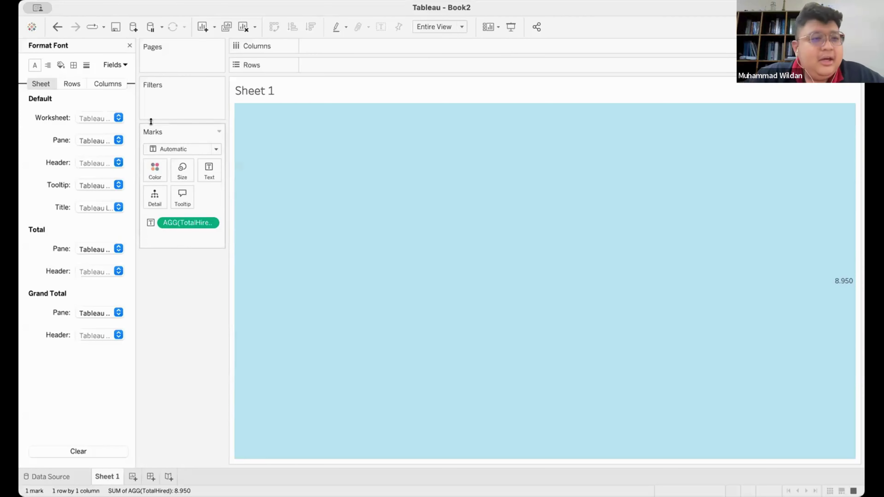
pyautogui.click(60, 65)
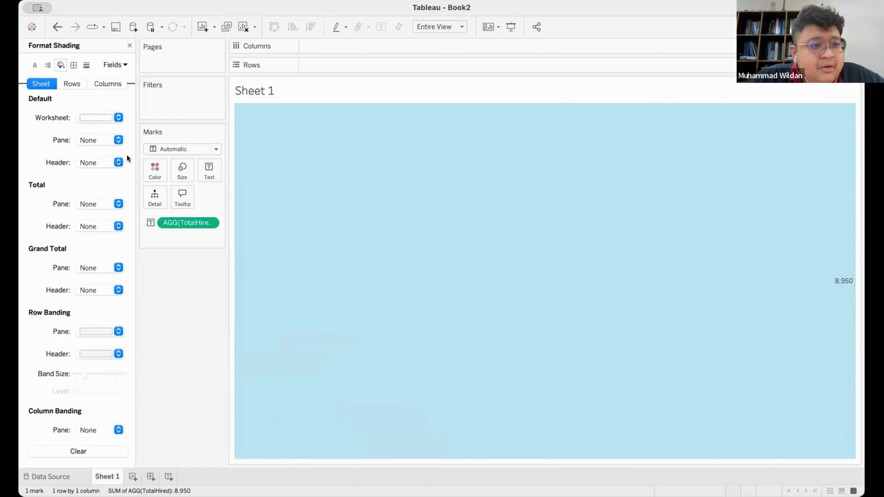
pyautogui.click(102, 118)
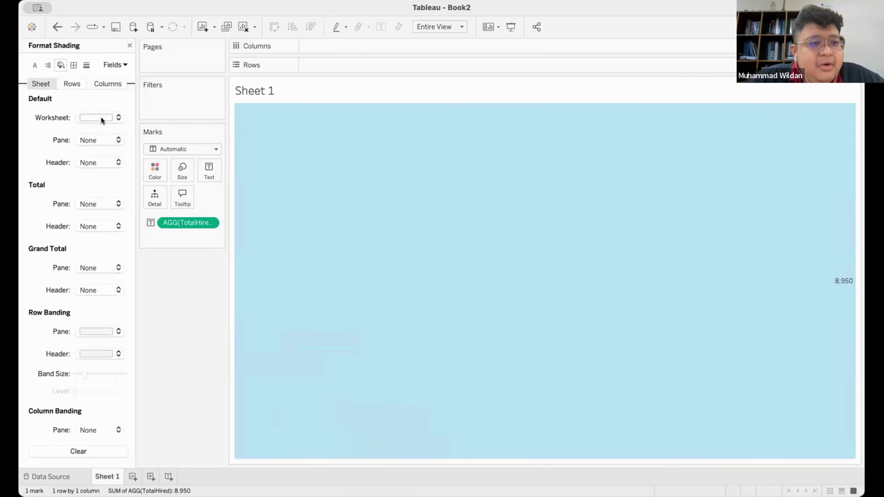
pyautogui.click(85, 137)
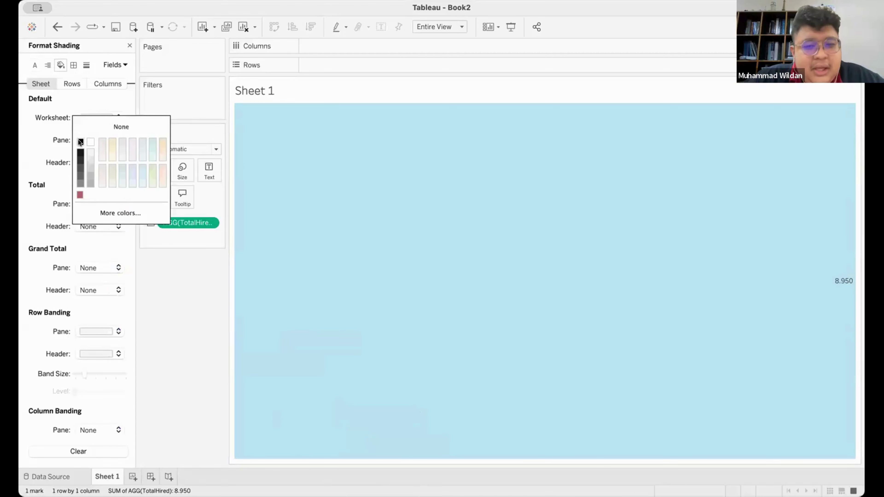
pyautogui.click(80, 141)
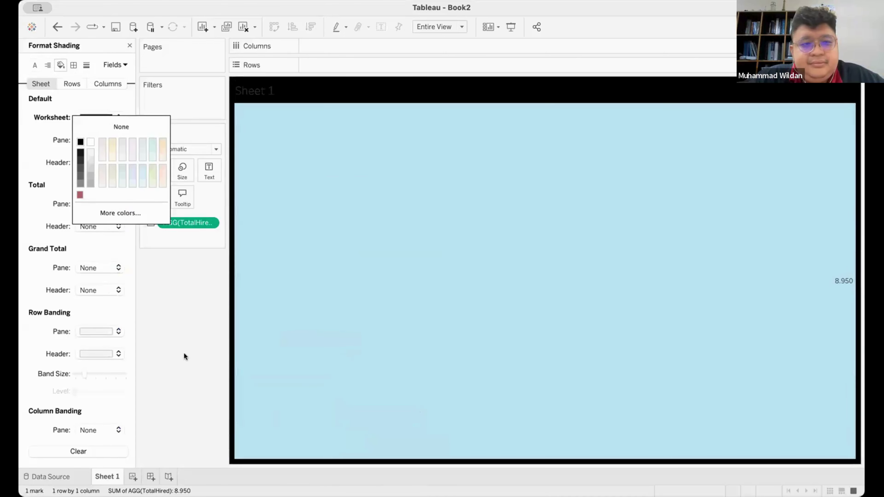
pyautogui.click(187, 308)
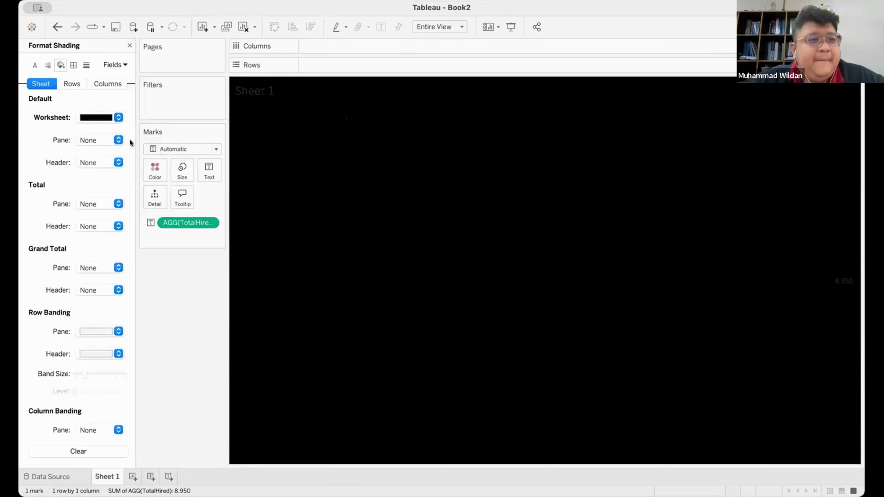
# Set the worksheet's default font colour to white and its font size to 22.
pyautogui.click(34, 66)
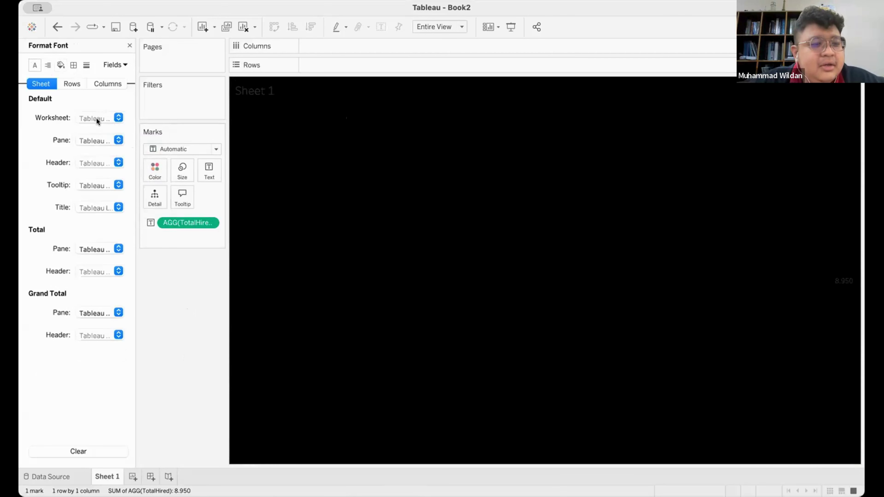
pyautogui.click(91, 161)
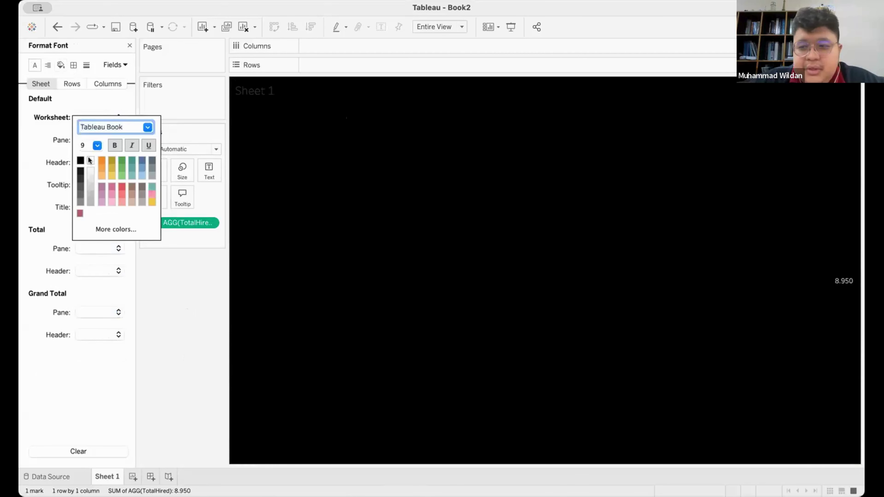
pyautogui.click(91, 114)
pyautogui.click(89, 116)
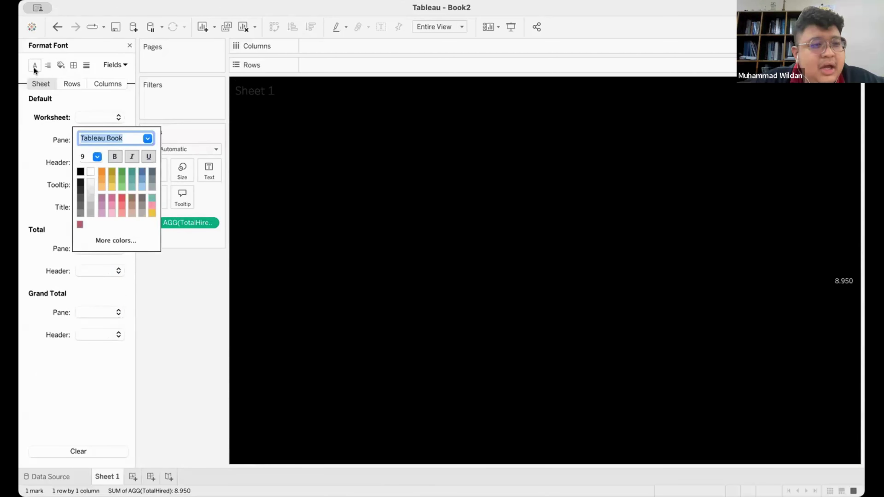
pyautogui.click(40, 81)
pyautogui.click(94, 112)
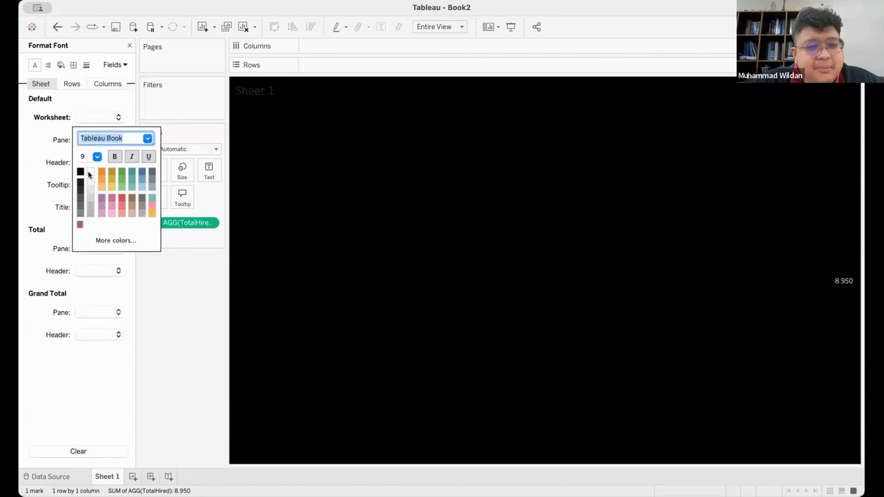
pyautogui.click(92, 155)
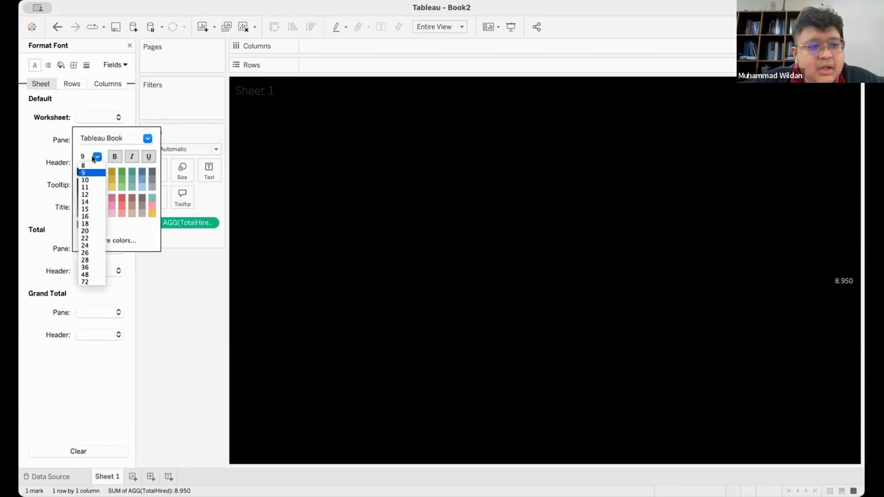
pyautogui.click(92, 238)
pyautogui.click(54, 175)
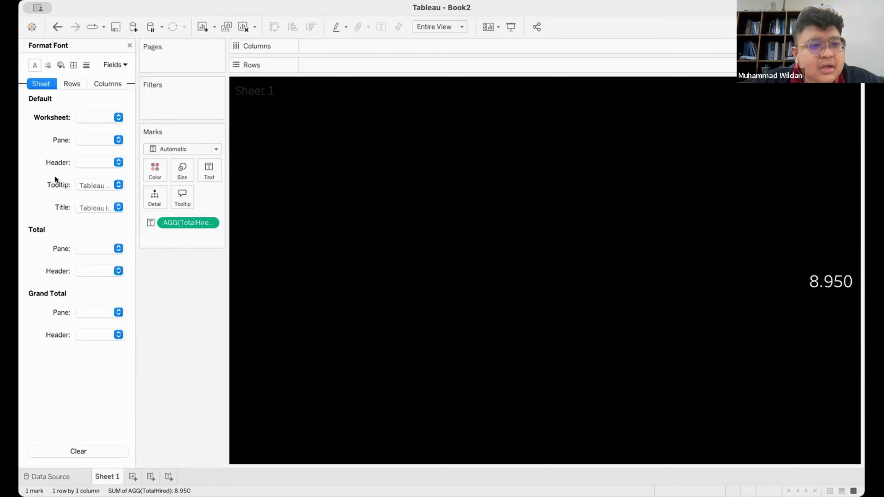
# Examine the font, line, border and shading format settings of the worksheet.
pyautogui.click(101, 140)
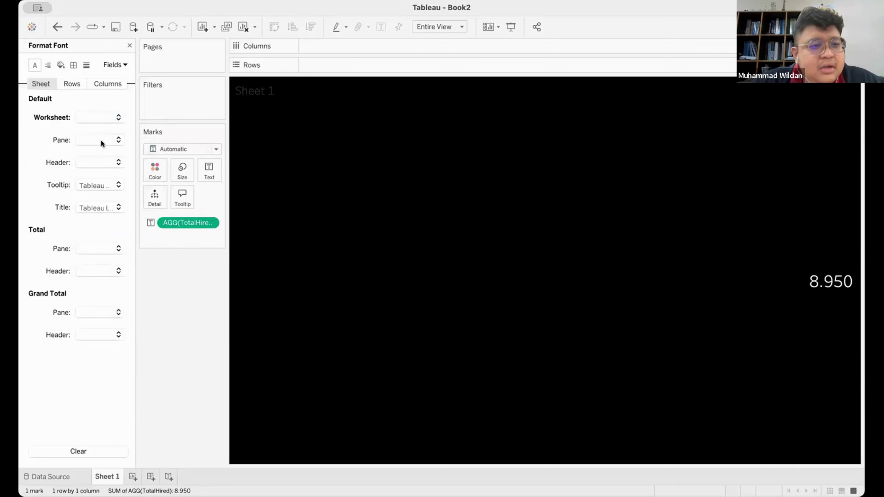
pyautogui.click(35, 163)
pyautogui.click(103, 159)
pyautogui.click(24, 175)
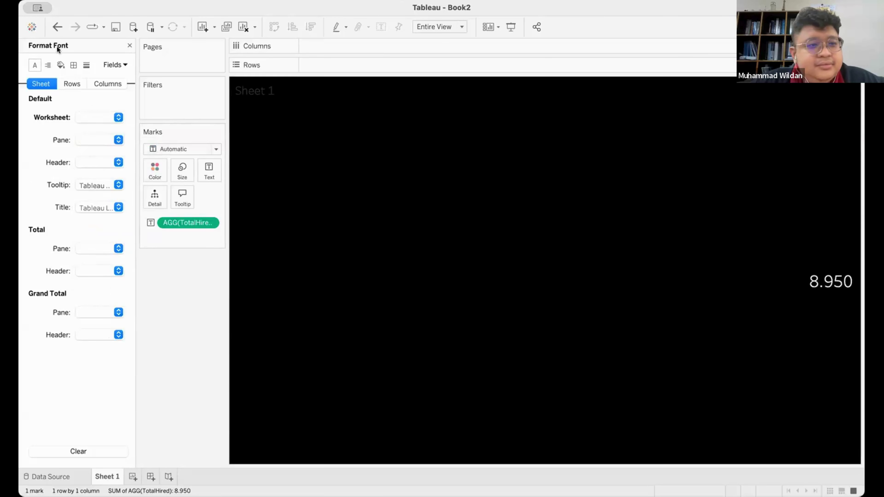
pyautogui.click(85, 65)
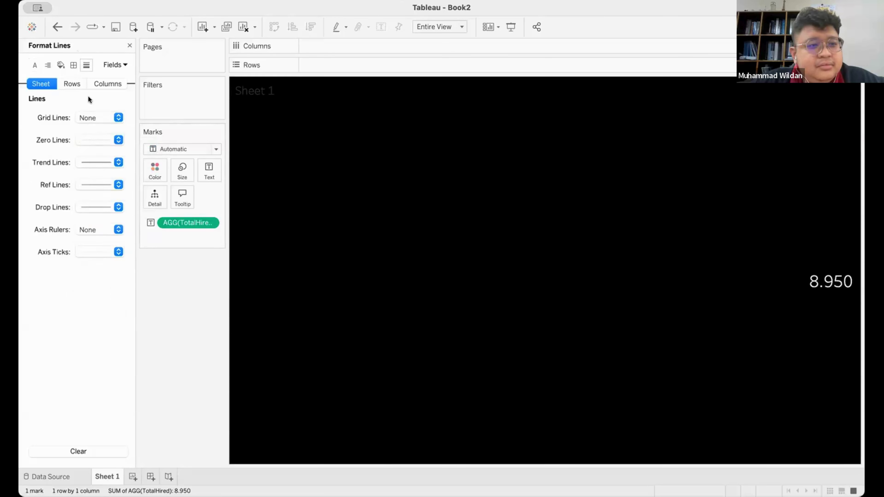
pyautogui.click(70, 66)
pyautogui.click(52, 65)
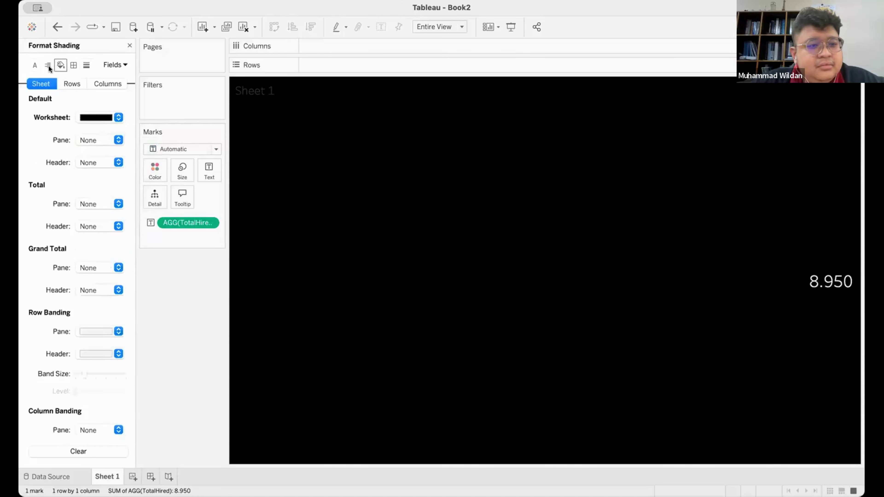
# Centre the TotalHired number horizontally in the view, undo and redo that alignment, and close the formatting settings.
pyautogui.click(151, 222)
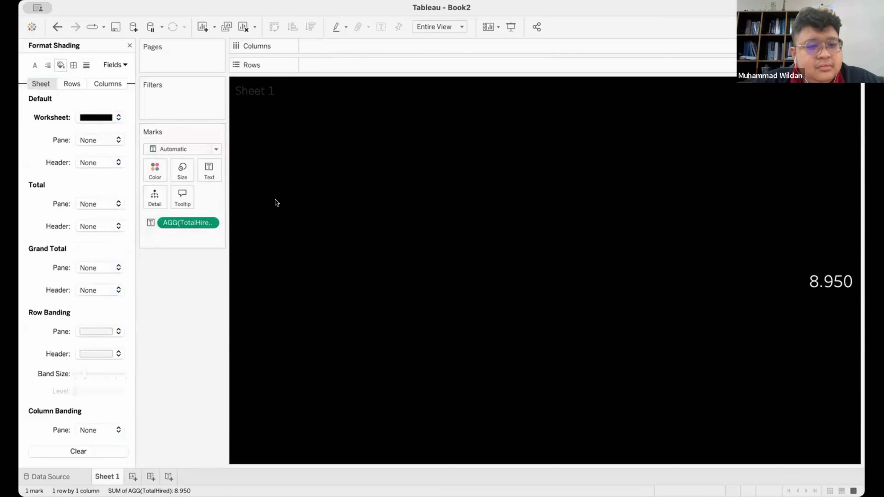
pyautogui.click(183, 275)
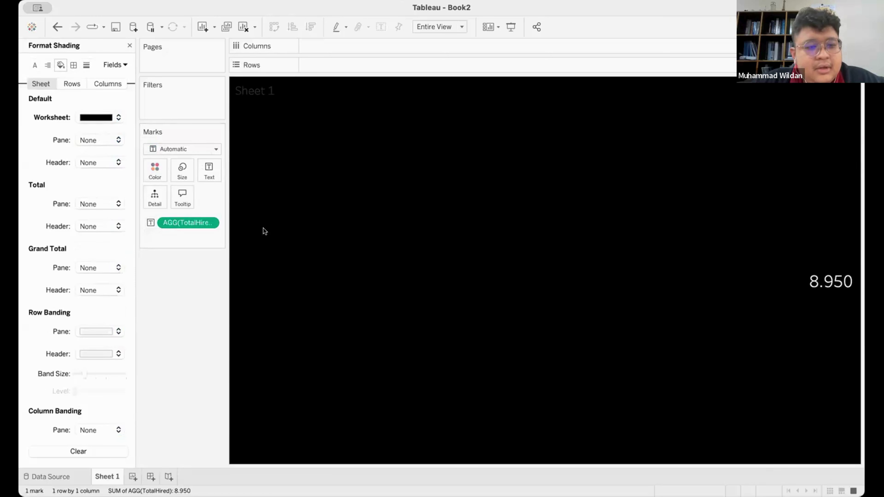
pyautogui.click(174, 315)
pyautogui.hotkey('ctrl', 'z')
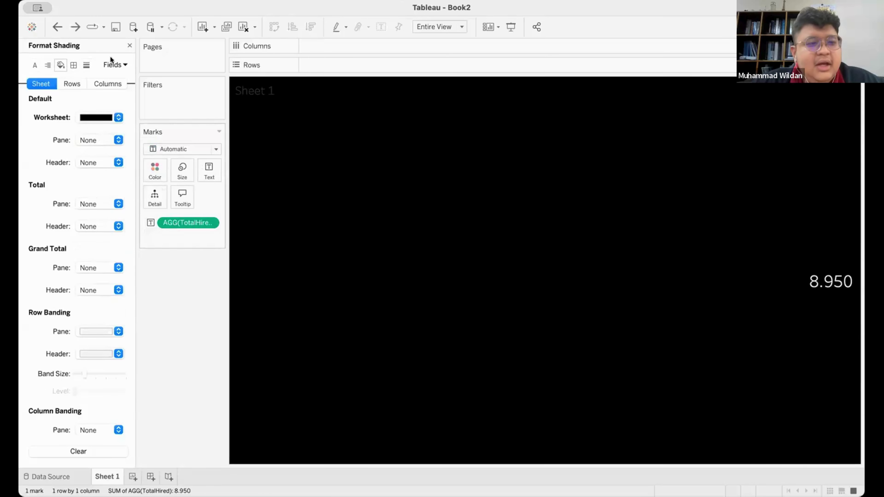
pyautogui.click(129, 44)
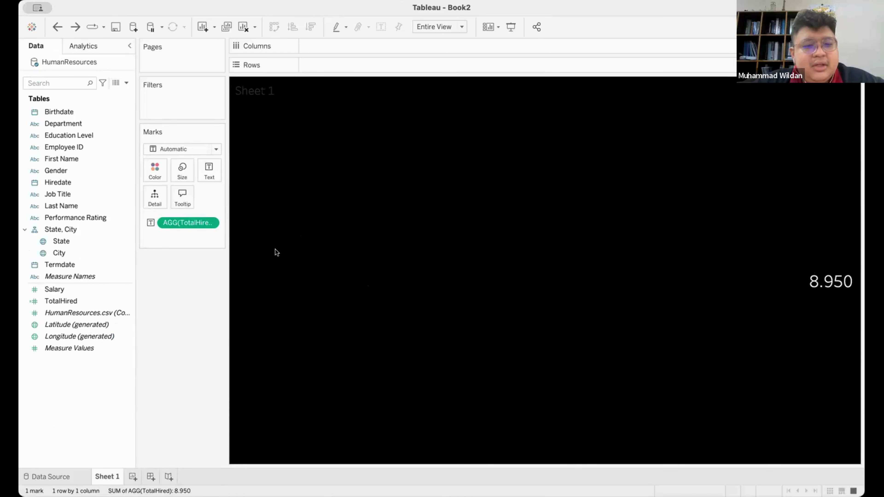
pyautogui.press('super+shift+z')
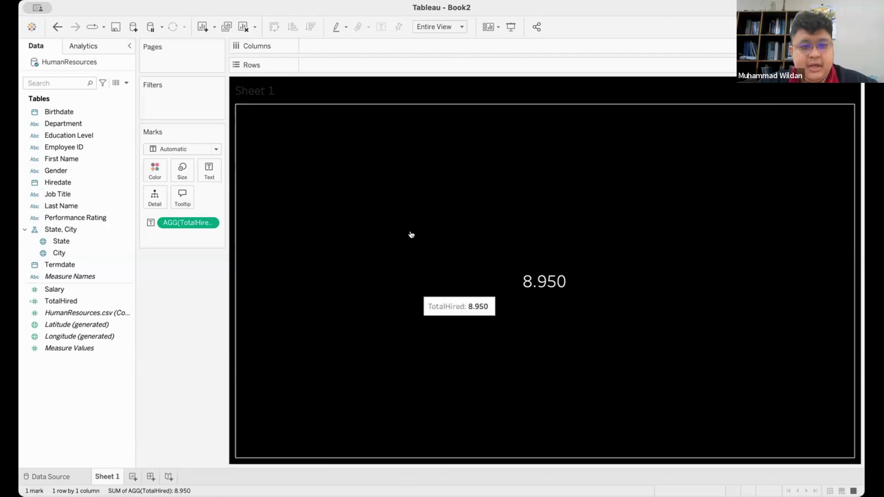
# Hide the title of Sheet 1 and rename the sheet as Total Hired.
pyautogui.rightClick(281, 89)
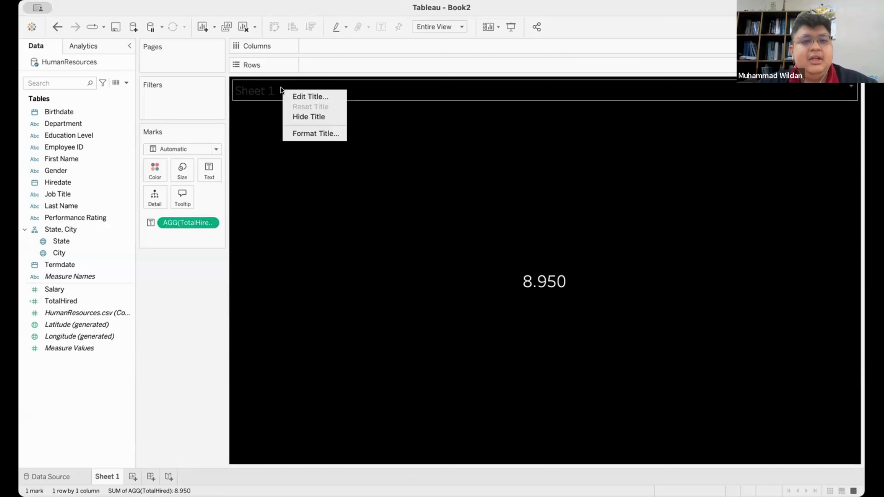
pyautogui.click(308, 117)
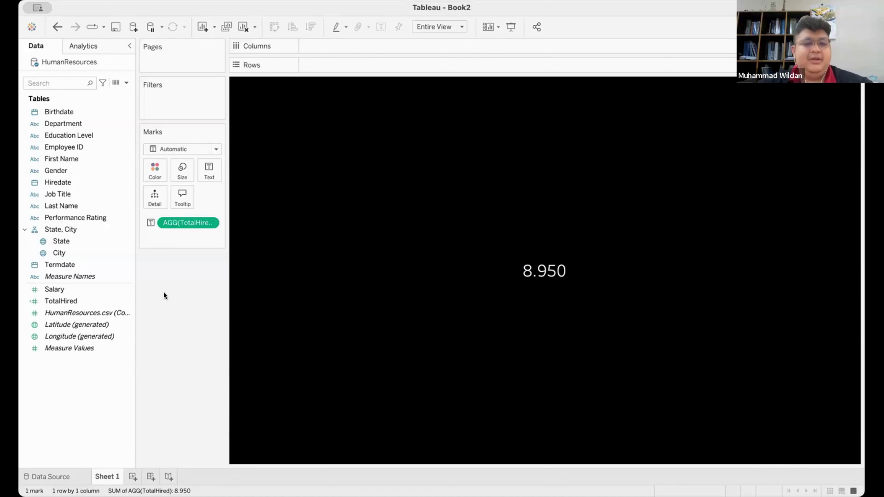
pyautogui.doubleClick(107, 475)
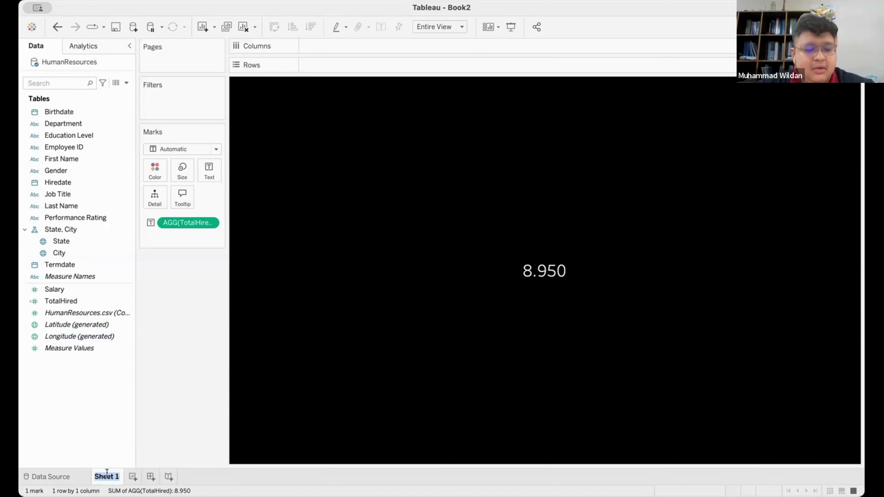
pyautogui.write('Total H')
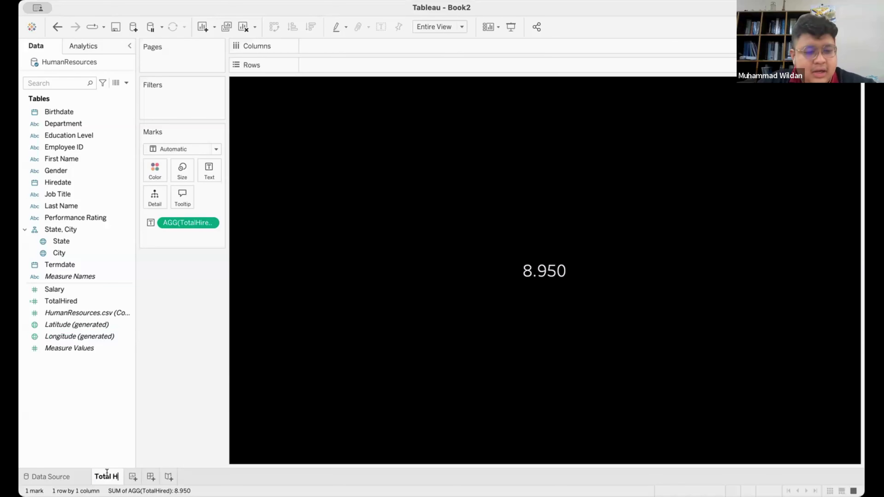
pyautogui.write('ired')
pyautogui.click(186, 426)
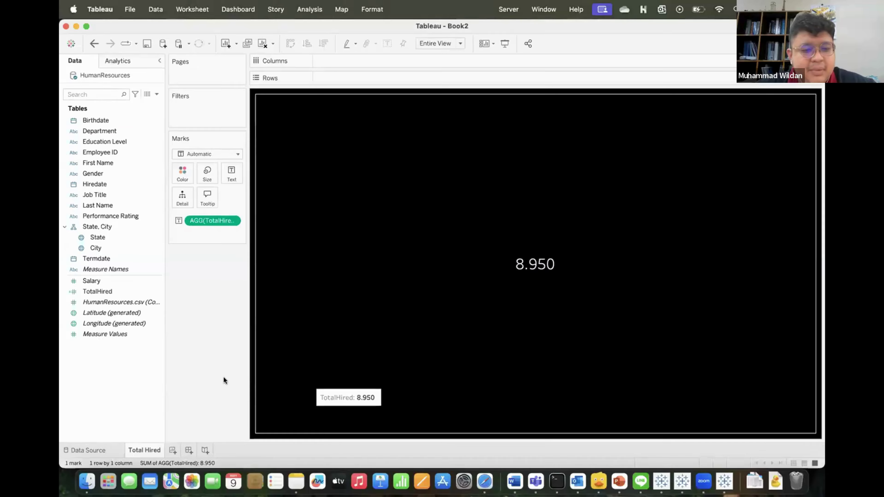
# Add a new worksheet and name it Total Active.
pyautogui.moveTo(267, 381)
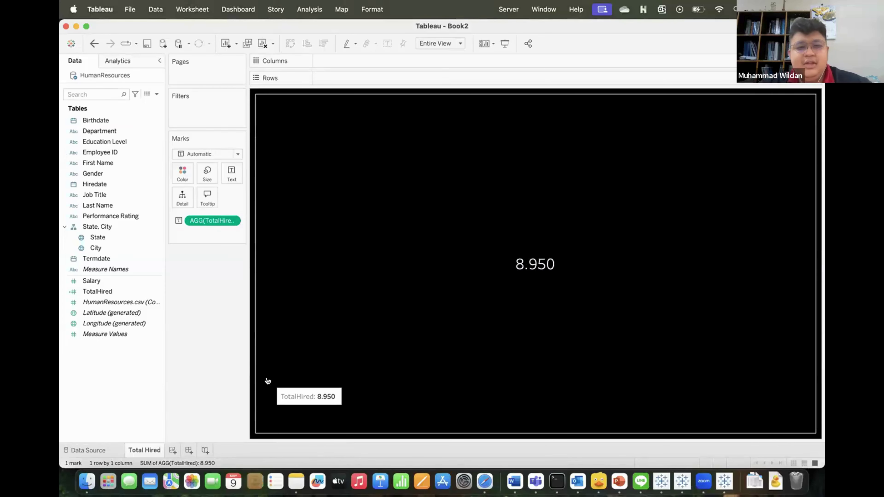
pyautogui.click(173, 450)
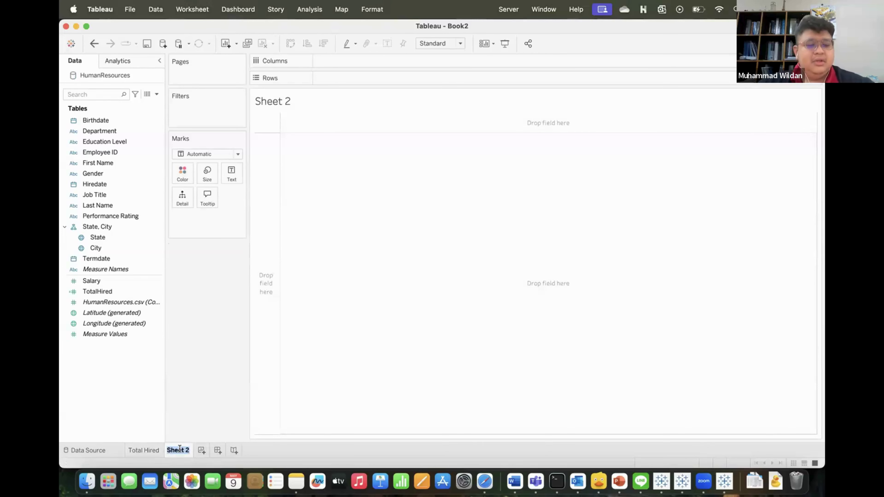
pyautogui.write('Total Ac')
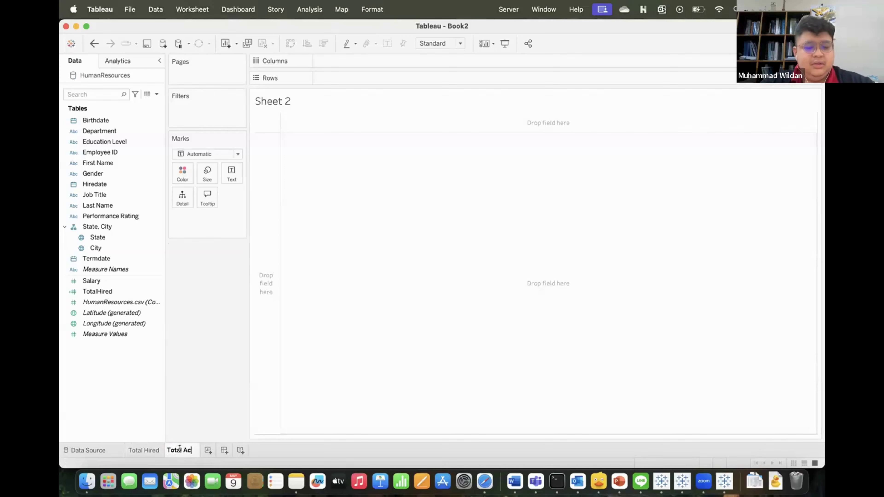
pyautogui.write('tive')
pyautogui.press('Return')
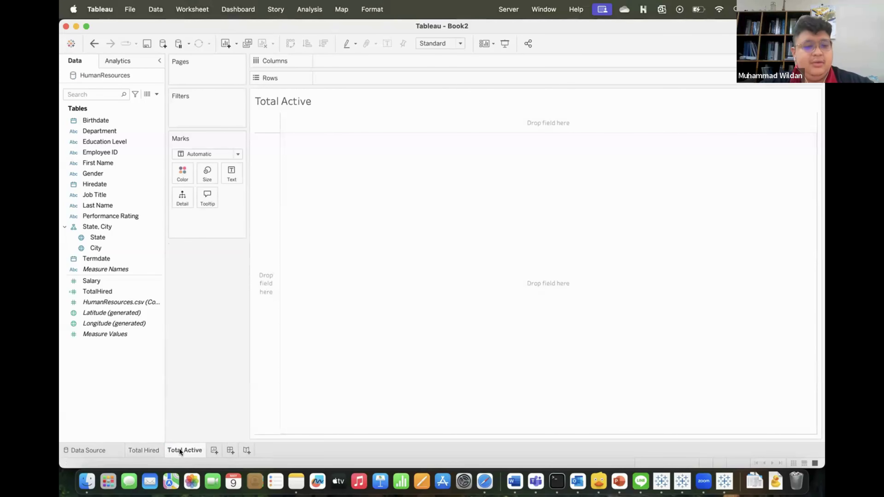
# Create a new calculated field named Total Active.
pyautogui.rightClick(107, 361)
pyautogui.click(153, 239)
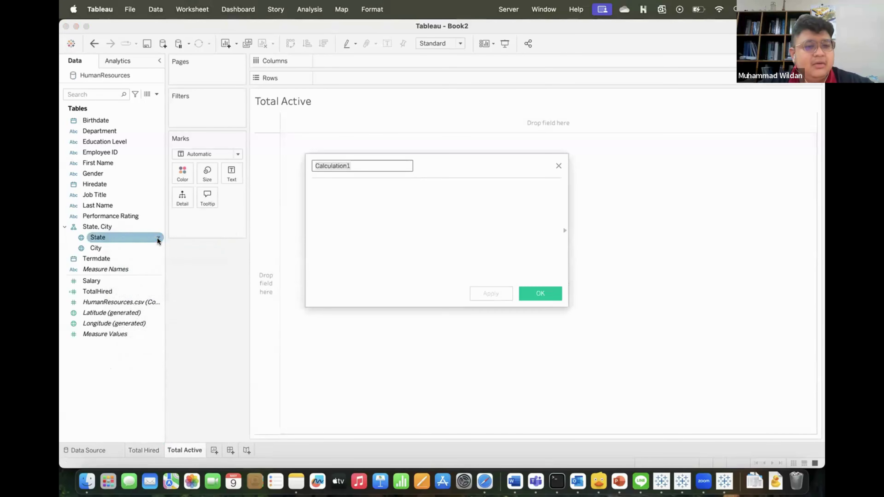
pyautogui.write('Total Active')
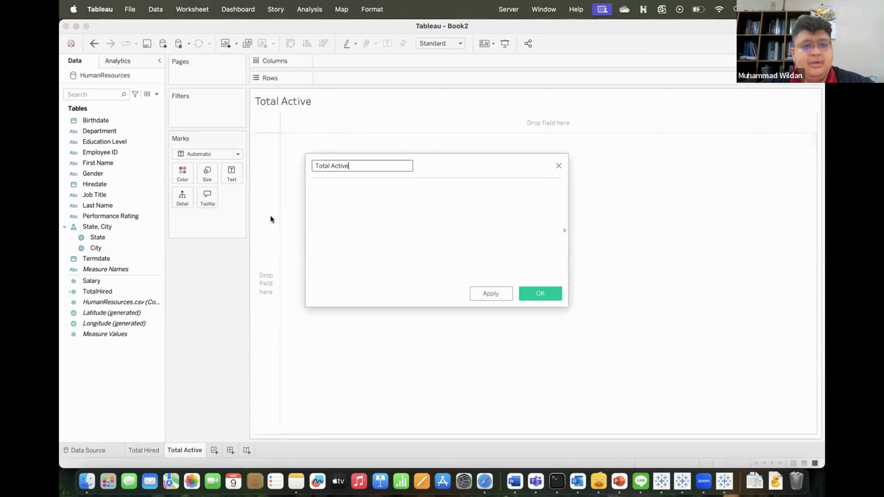
# Paste the copied field description into the calculation and trim it to COUNT(IF ISNULL([Termdate])THEN [Employee ID] END).
pyautogui.click(371, 204)
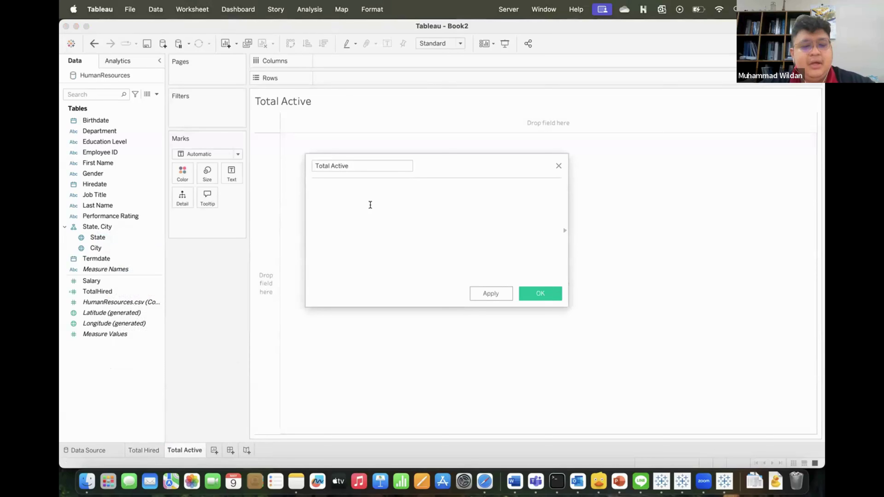
pyautogui.write('Type:   Calculated Field Status: Valid  Formula  COUNT(IF ISNULL([Termdate])THEN [Employee ID] END)  Domain  The single value 7,984.')
pyautogui.moveTo(410, 271); pyautogui.dragTo(384, 271)
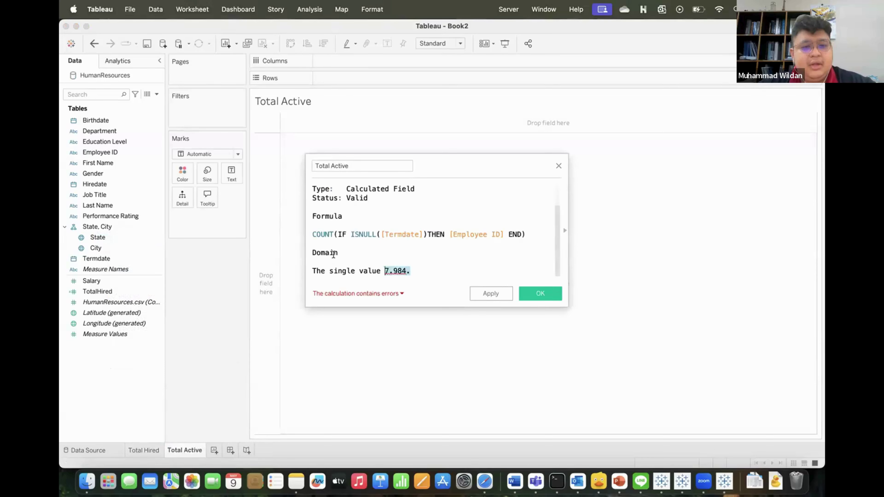
pyautogui.moveTo(334, 255); pyautogui.dragTo(313, 252)
pyautogui.press('BackSpace')
pyautogui.click(343, 234)
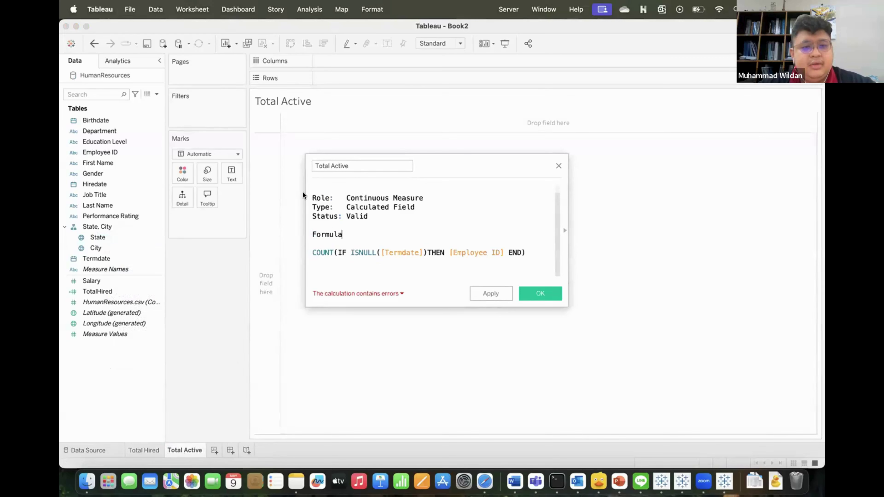
pyautogui.keyDown('shift'); pyautogui.click(302, 191); pyautogui.keyUp('shift')
pyautogui.press('BackSpace')
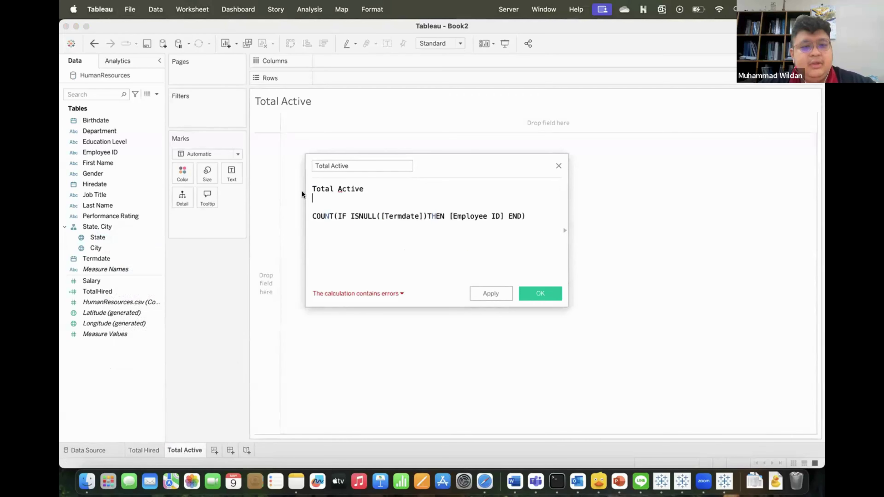
pyautogui.press('BackSpace')
pyautogui.press('BackSpace')
pyautogui.press('BackSpace')
pyautogui.press('BackSpace')
pyautogui.press('BackSpace')
pyautogui.press('BackSpace')
pyautogui.press('BackSpace')
pyautogui.press('BackSpace')
pyautogui.press('BackSpace')
pyautogui.press('BackSpace')
pyautogui.press('BackSpace')
pyautogui.press('BackSpace')
pyautogui.press('BackSpace')
pyautogui.press('BackSpace')
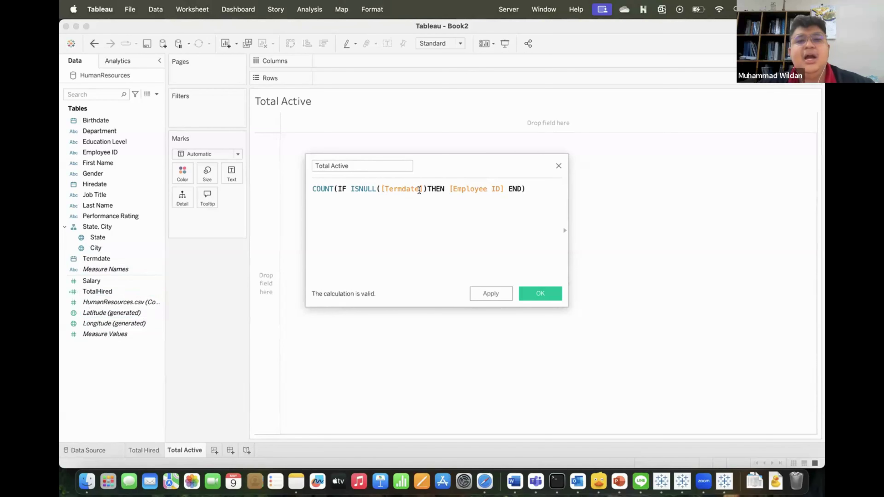
pyautogui.click(528, 185)
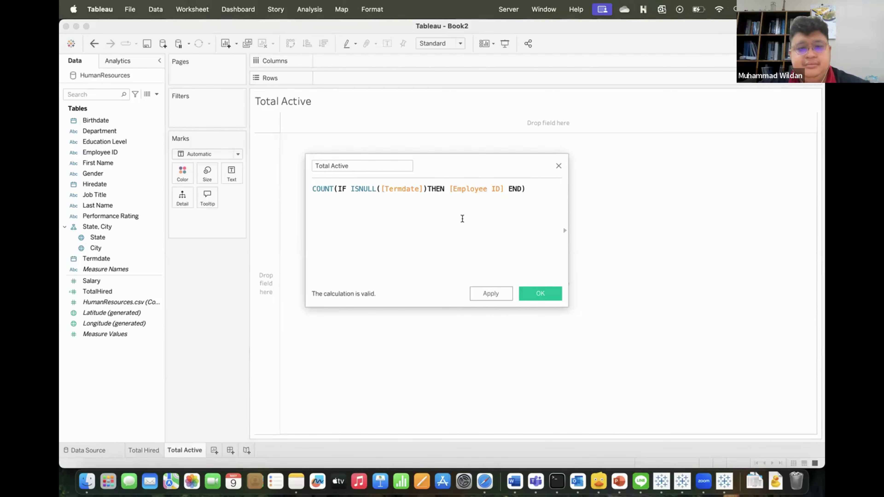
pyautogui.press('Return')
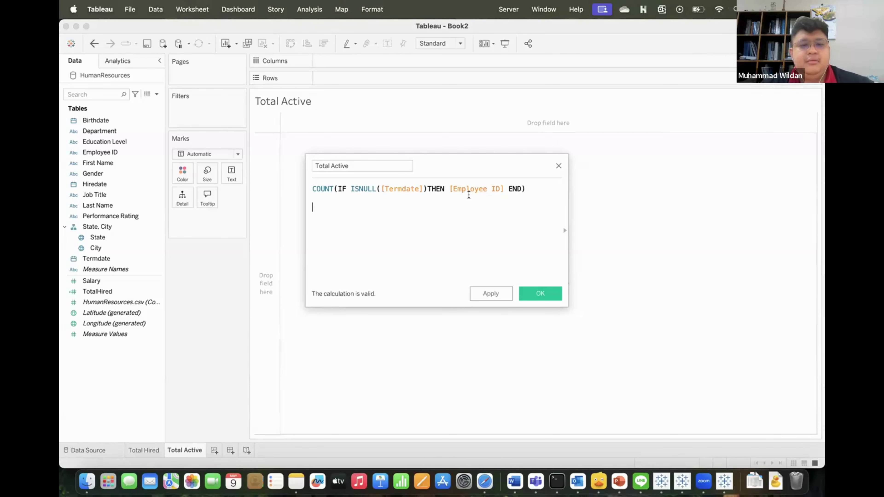
# Replace the calculation with COUNT(IF ISNULL([Termdate])), keeping the ISNULL test inside the COUNT parentheses.
pyautogui.press('super+a')
pyautogui.write('count')
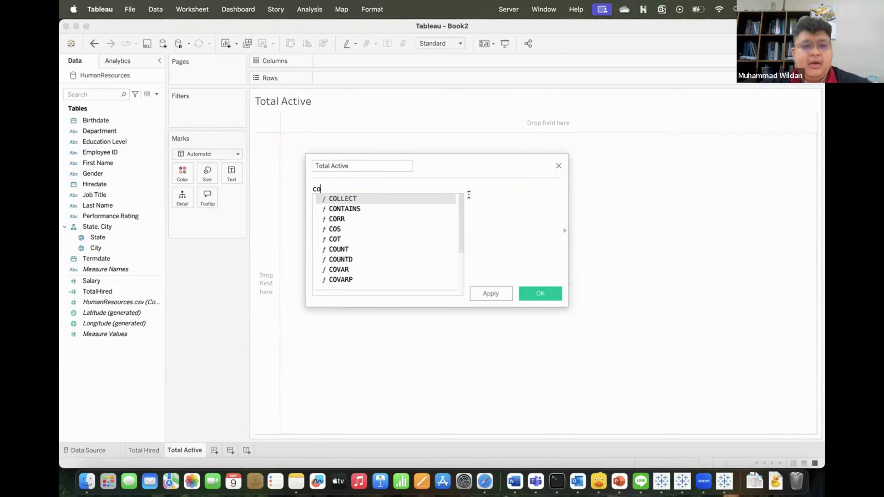
pyautogui.press('Return')
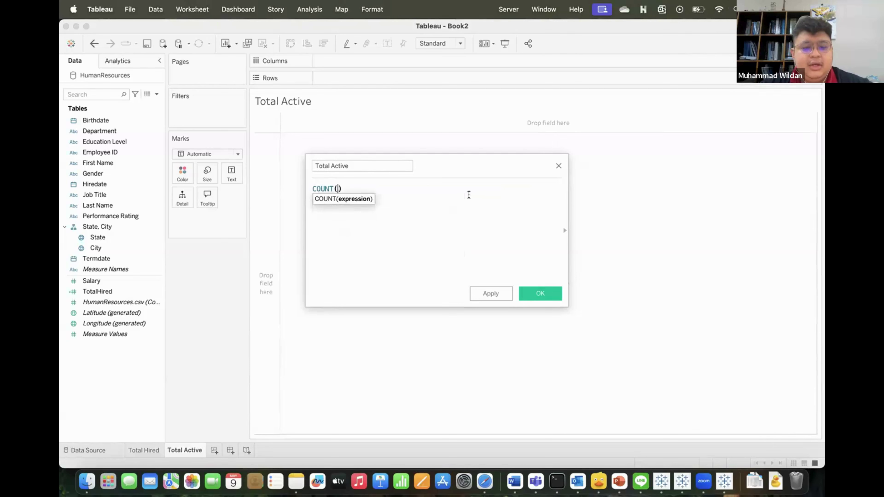
pyautogui.write('if')
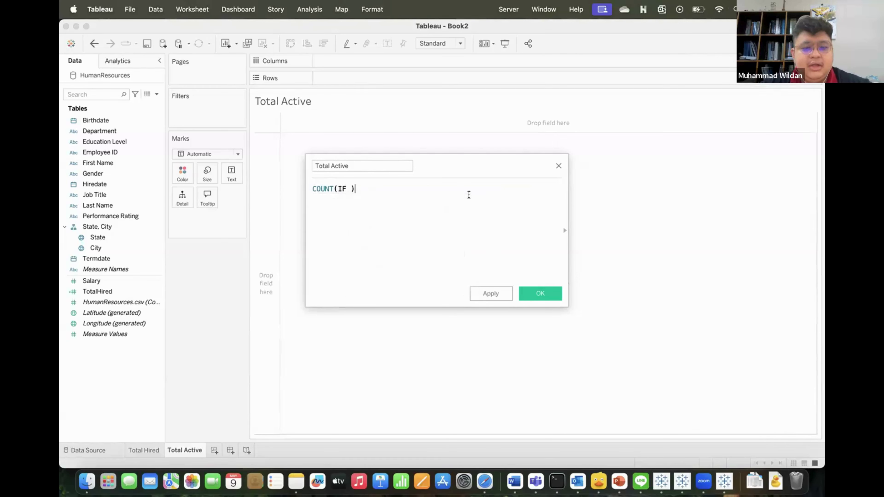
pyautogui.press('Left')
pyautogui.write('isn')
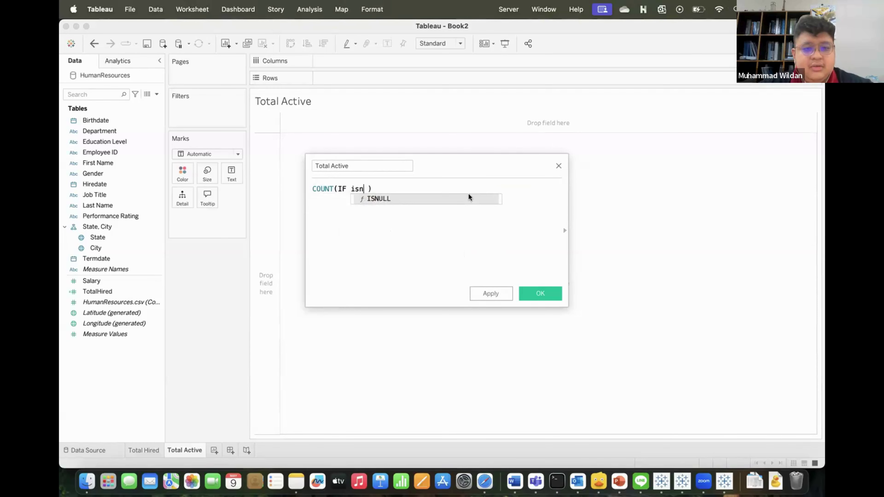
pyautogui.click(468, 195)
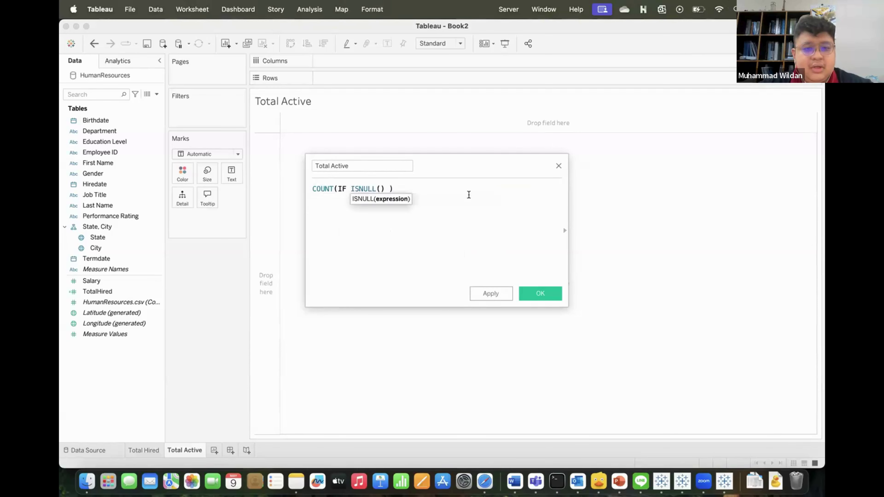
pyautogui.write('ter')
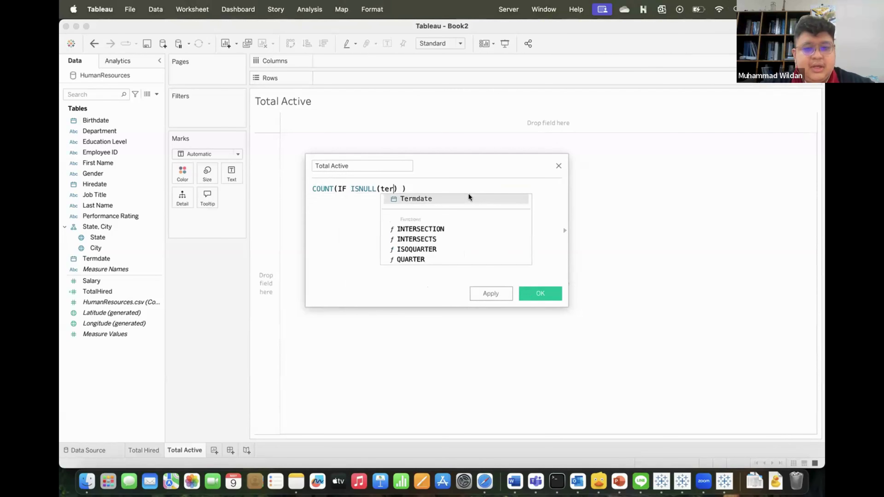
pyautogui.click(469, 195)
pyautogui.press('Left')
pyautogui.press('Left')
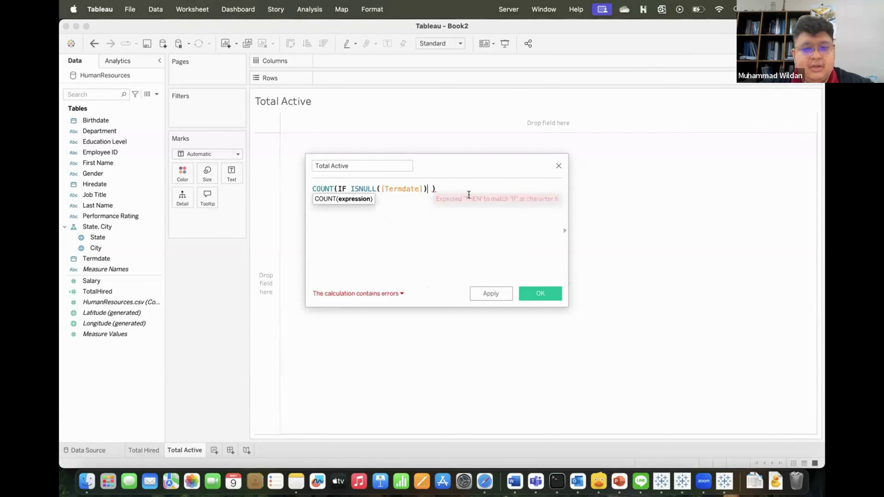
# Complete the formula with THEN [Employee ID] END after the ISNULL test, all enclosed in the COUNT parentheses.
pyautogui.write('th')
pyautogui.click(468, 195)
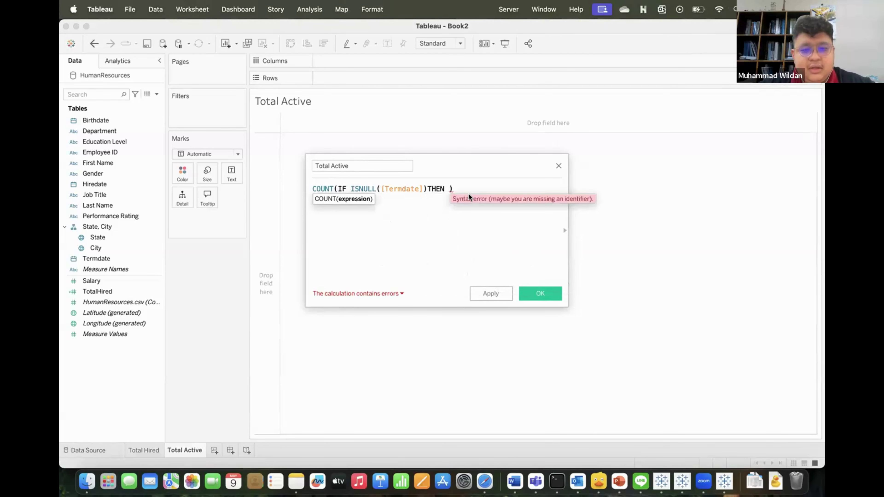
pyautogui.press('Delete')
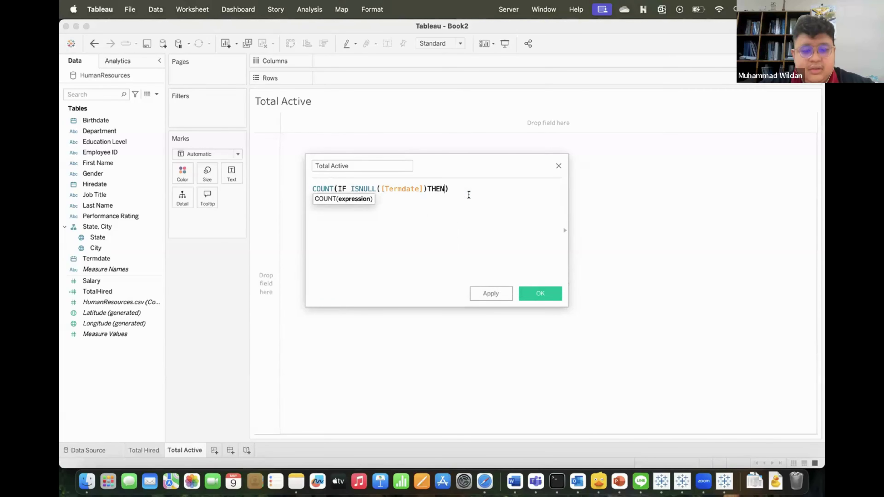
pyautogui.write('em')
pyautogui.click(469, 197)
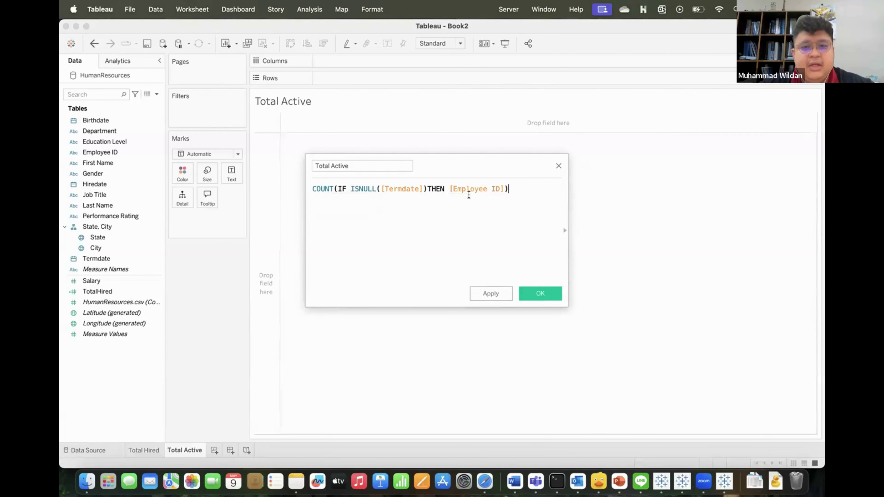
pyautogui.write('end')
pyautogui.press('Return')
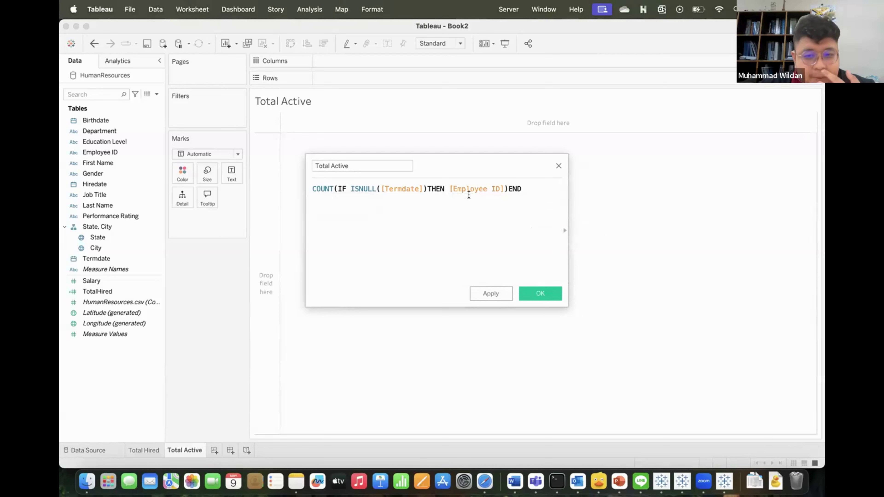
pyautogui.write(')')
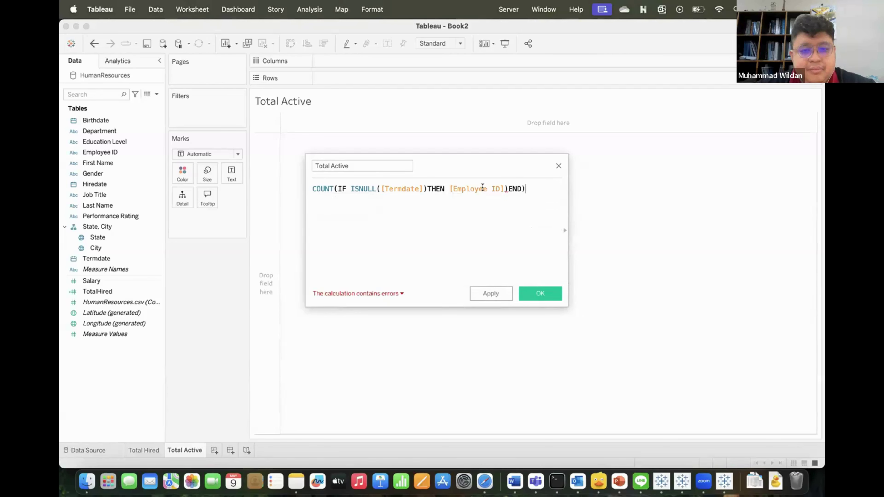
pyautogui.click(508, 188)
pyautogui.press('BackSpace')
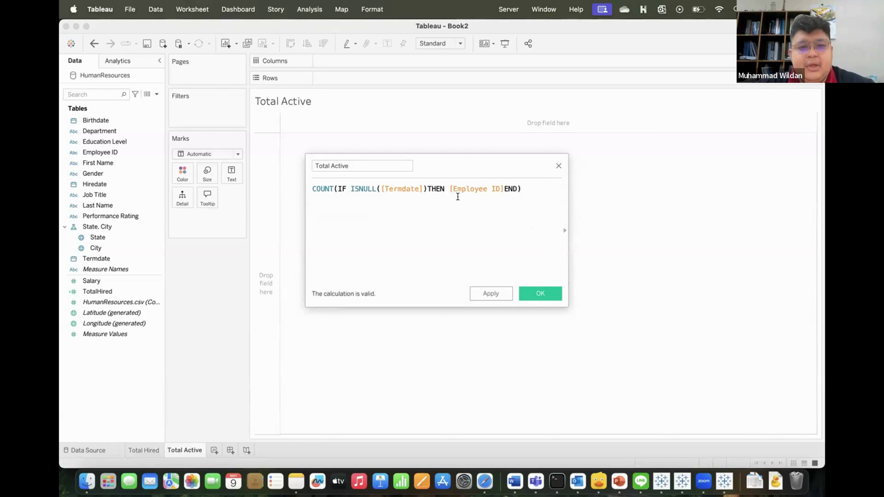
# Remove the space before [Employee ID] in the formula and save the Total Active calculated field.
pyautogui.click(448, 188)
pyautogui.press('BackSpace')
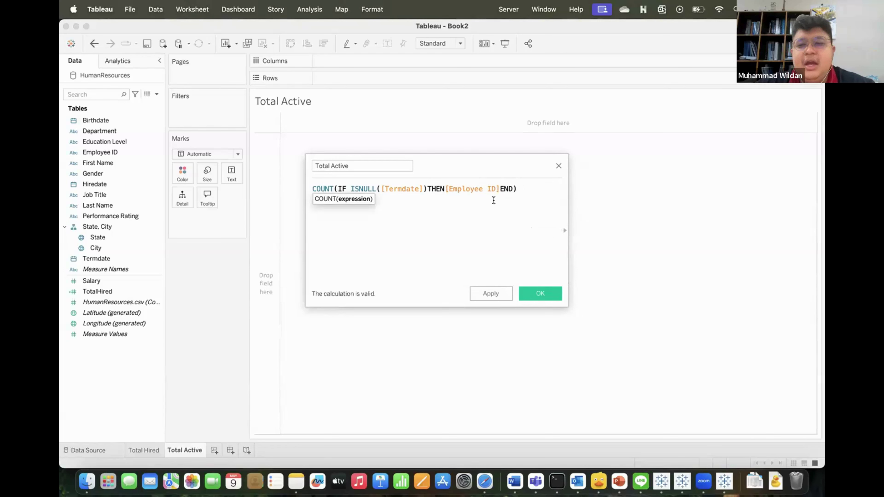
pyautogui.click(524, 198)
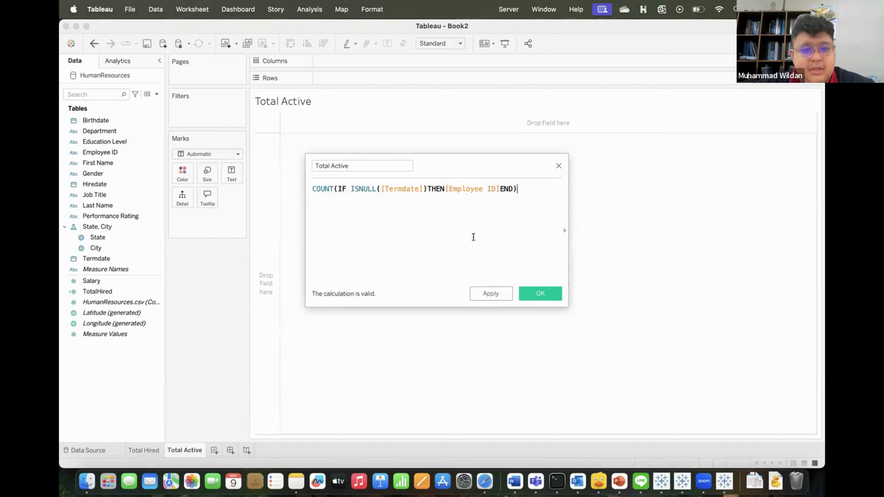
pyautogui.click(531, 292)
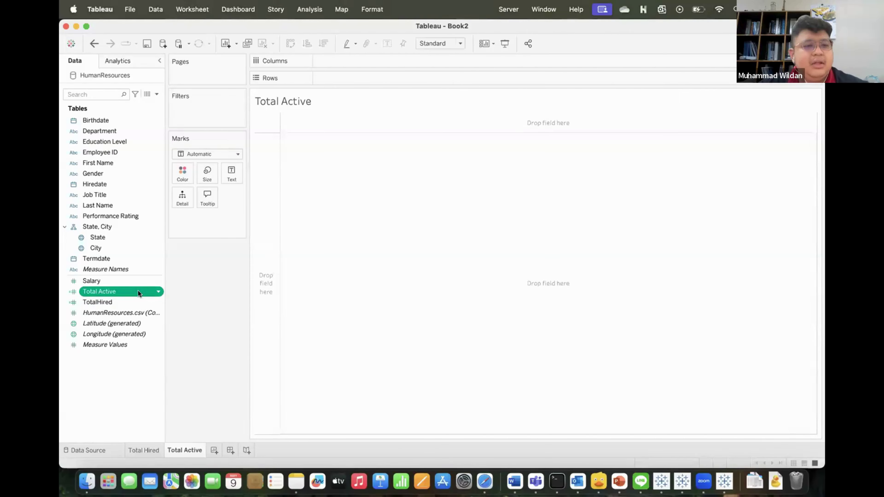
# Show the Total Active field as the worksheet's text mark and fit the sheet to Entire View.
pyautogui.moveTo(138, 291); pyautogui.dragTo(239, 170)
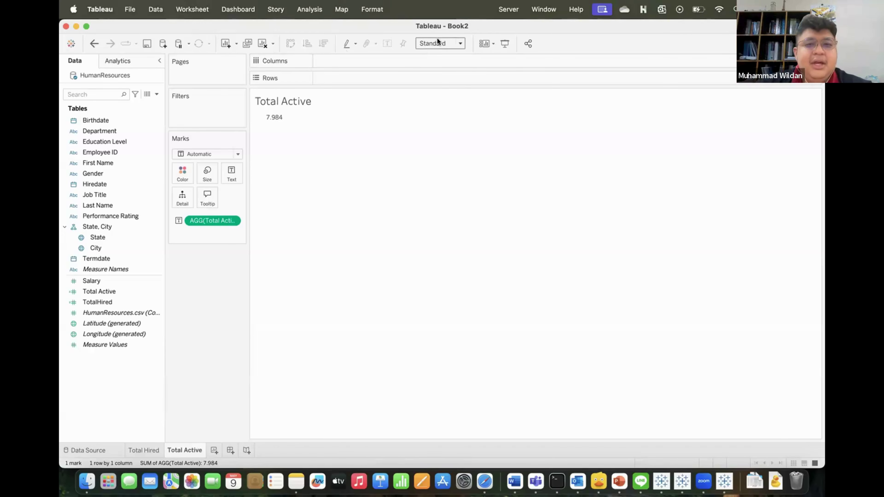
pyautogui.click(437, 42)
pyautogui.click(431, 77)
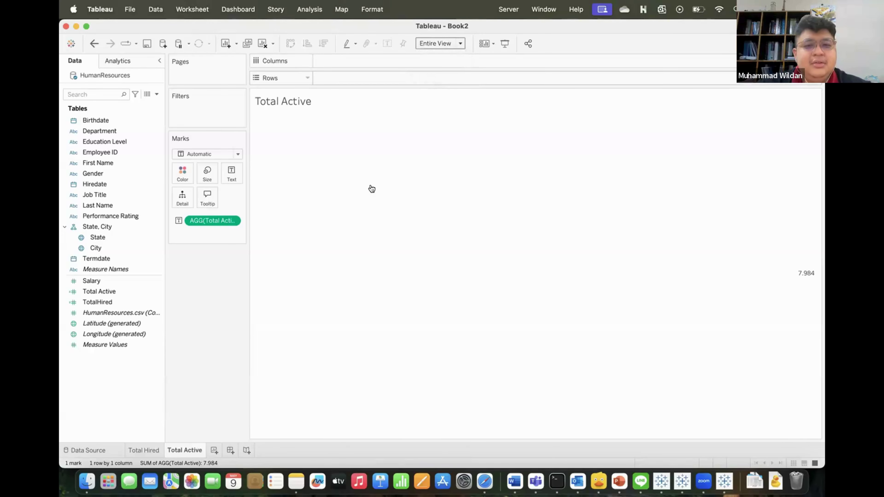
# Hide the Total Active worksheet title and set the default worksheet shading to black.
pyautogui.rightClick(297, 101)
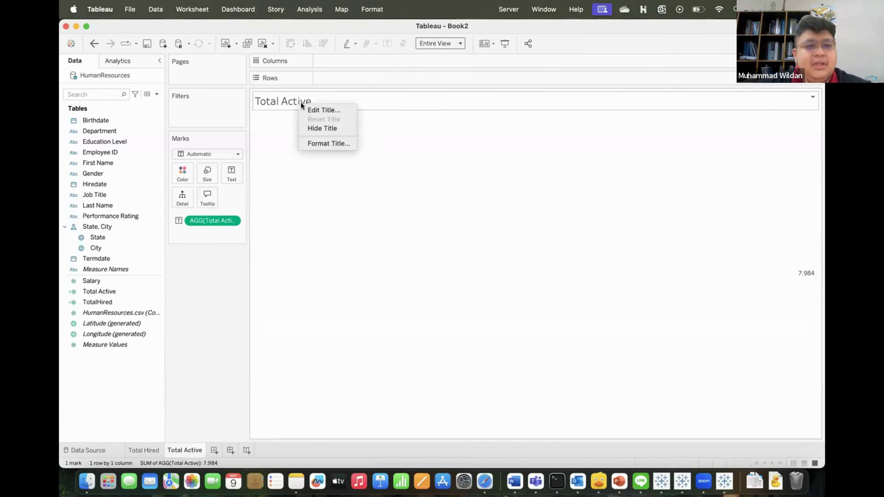
pyautogui.click(313, 130)
pyautogui.rightClick(509, 195)
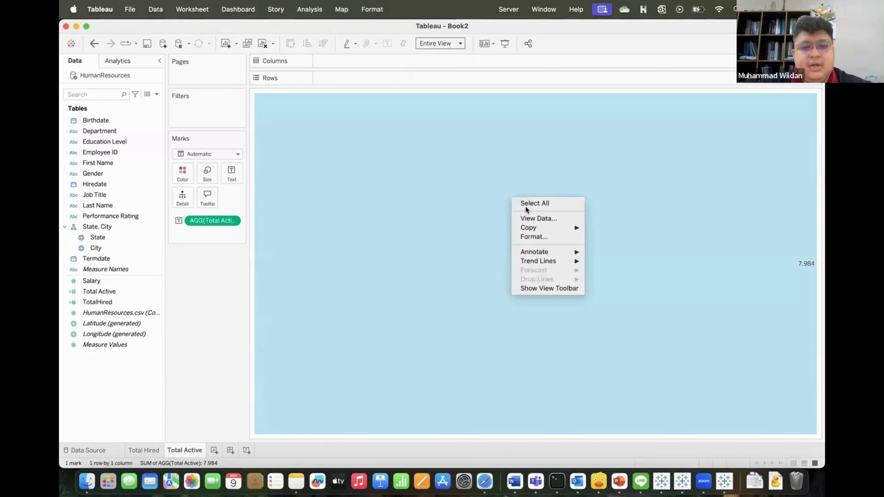
pyautogui.click(534, 236)
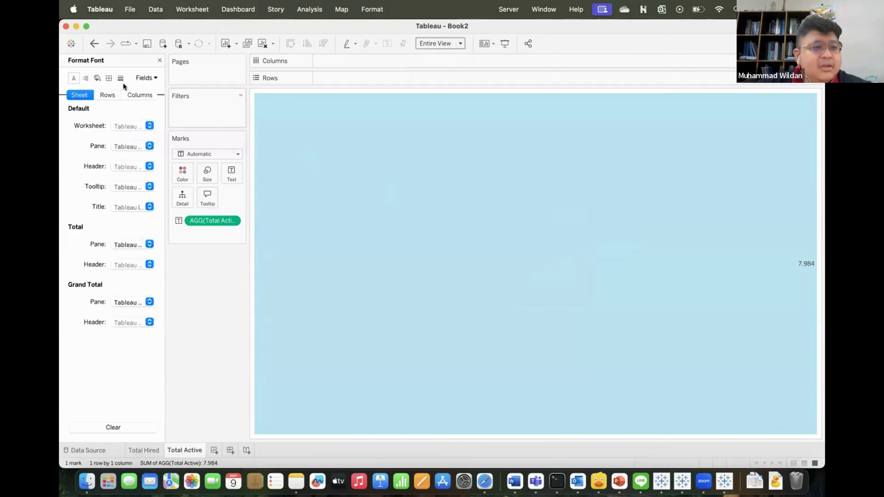
pyautogui.click(97, 79)
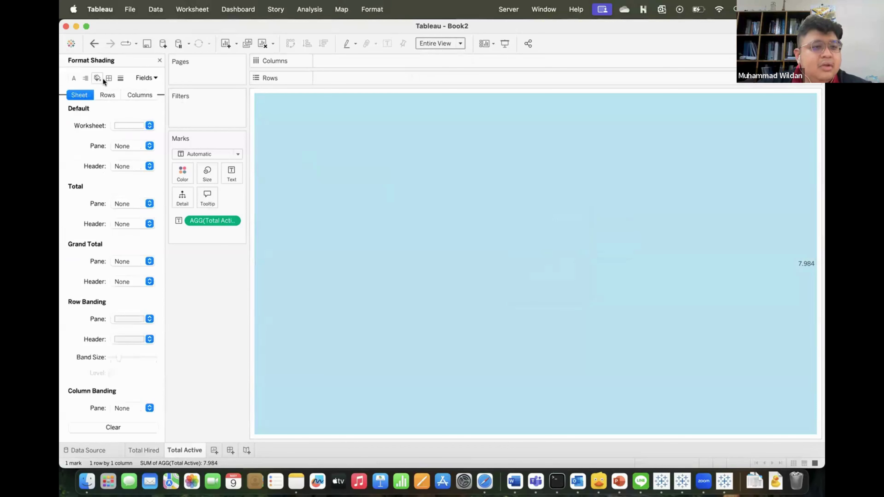
pyautogui.click(124, 125)
pyautogui.click(115, 148)
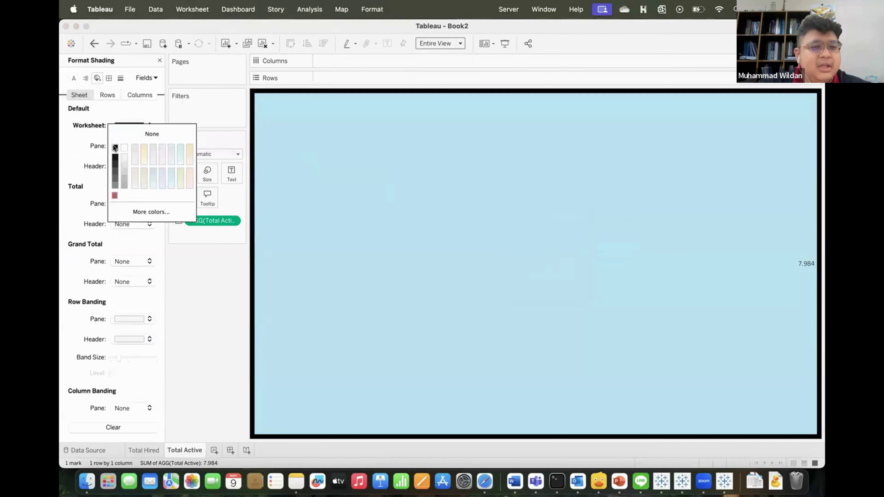
# Set the default worksheet font to size 22 in white and deselect the mark.
pyautogui.click(73, 79)
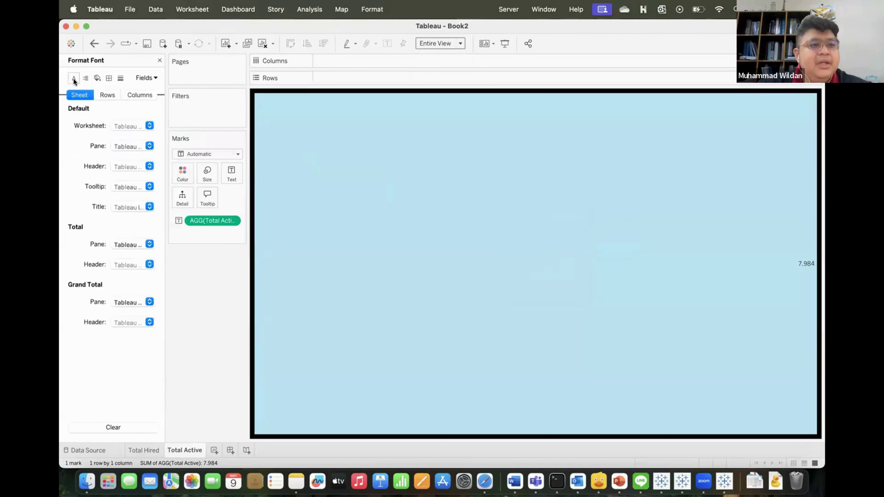
pyautogui.click(121, 124)
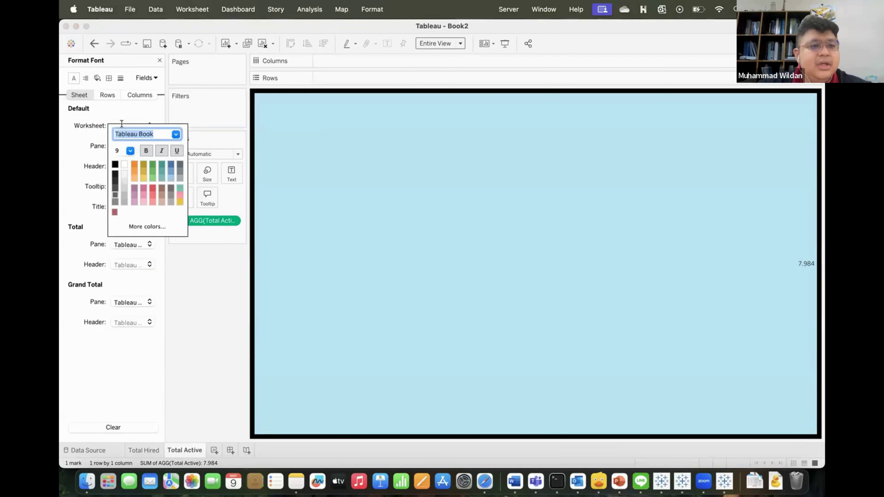
pyautogui.click(129, 150)
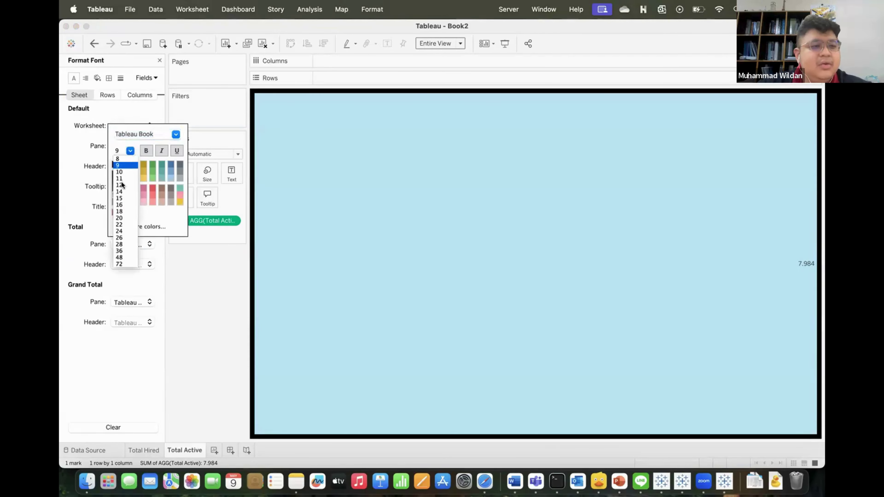
pyautogui.click(119, 225)
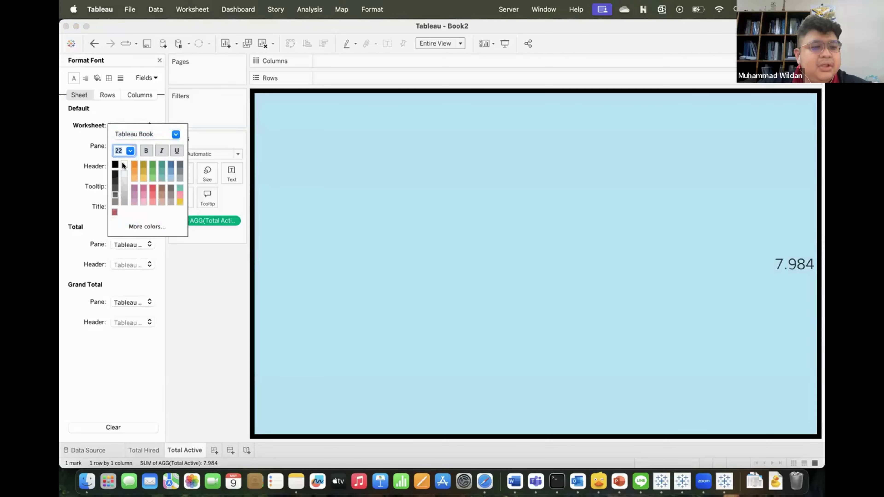
pyautogui.click(124, 164)
pyautogui.click(87, 148)
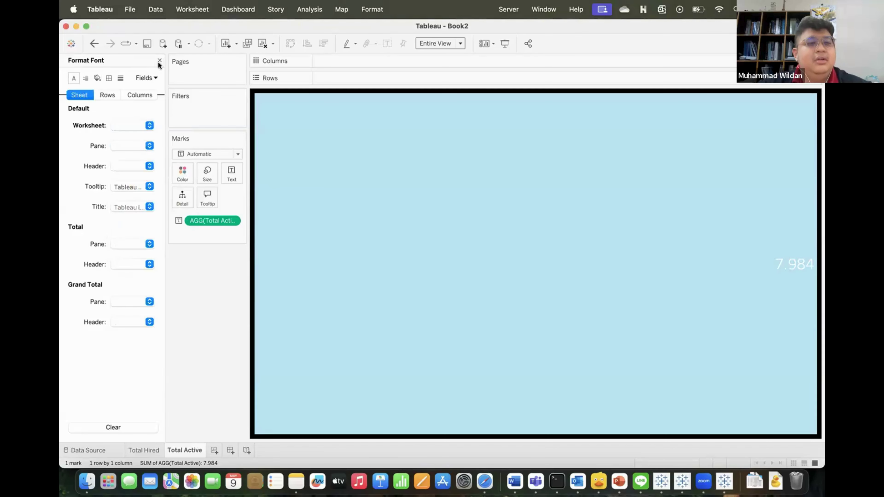
pyautogui.press('Escape')
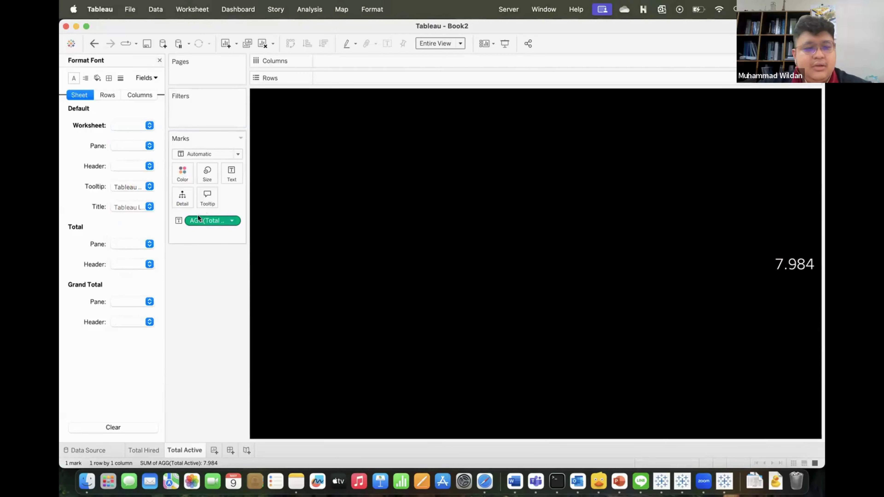
# Center the Total Active text mark horizontally and close the font formatting options.
pyautogui.click(228, 173)
pyautogui.click(287, 198)
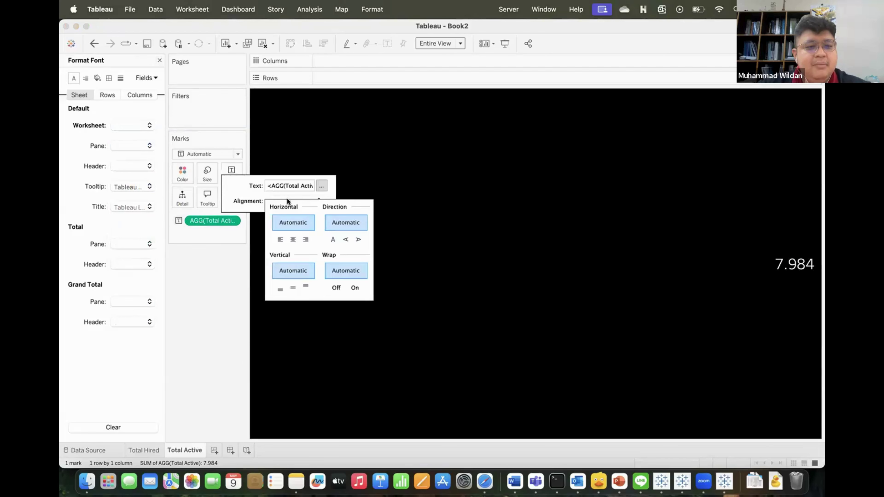
pyautogui.click(293, 239)
pyautogui.click(203, 288)
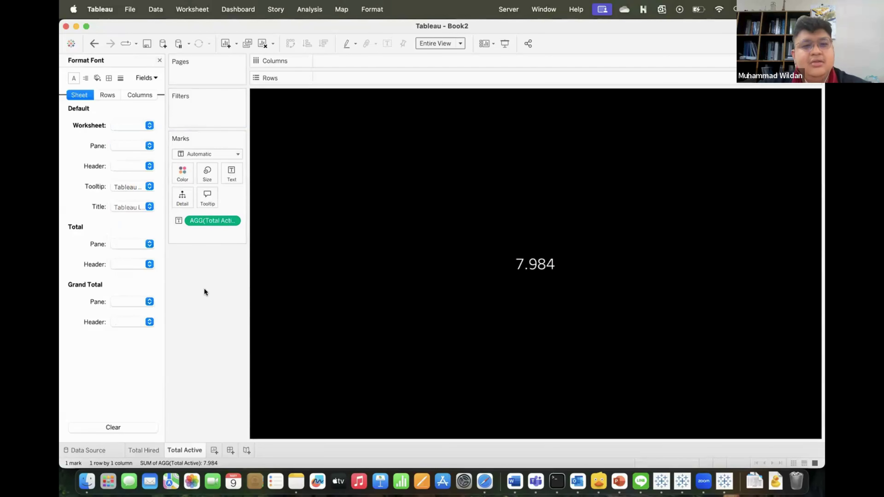
pyautogui.click(159, 60)
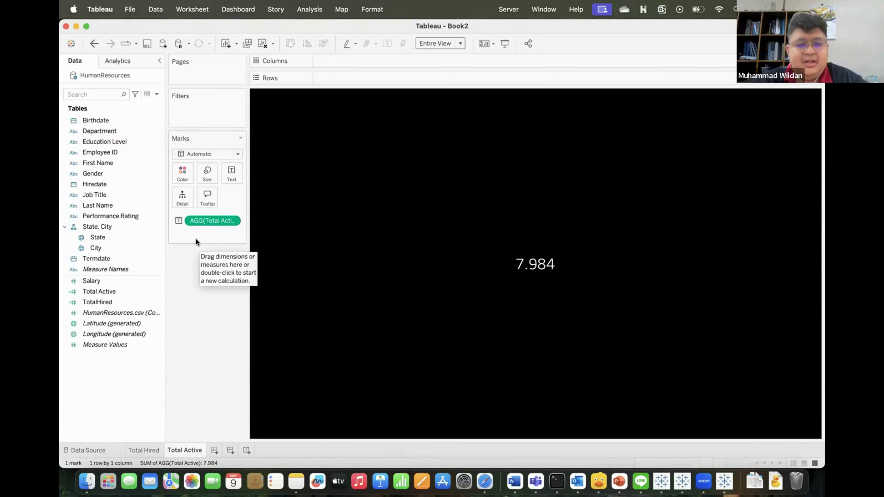
# Toggle the horizontal alignment of the Total Active text mark and set it back to Center.
pyautogui.click(232, 171)
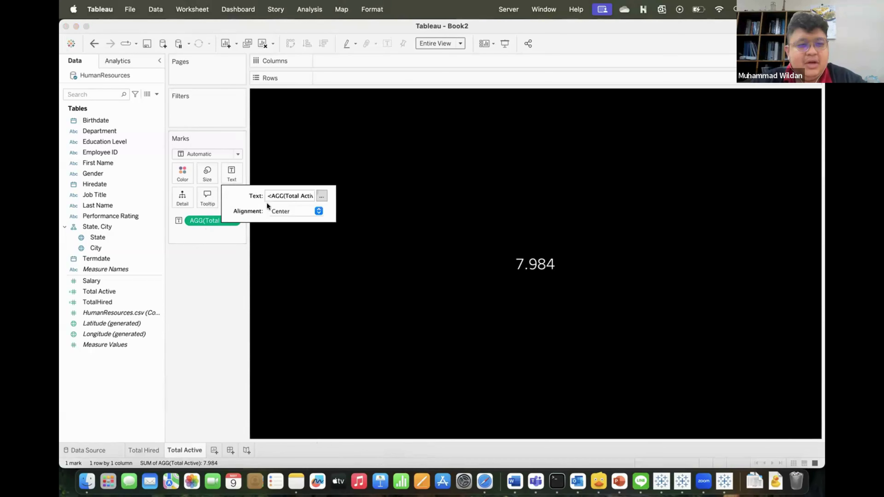
pyautogui.click(280, 212)
pyautogui.click(293, 249)
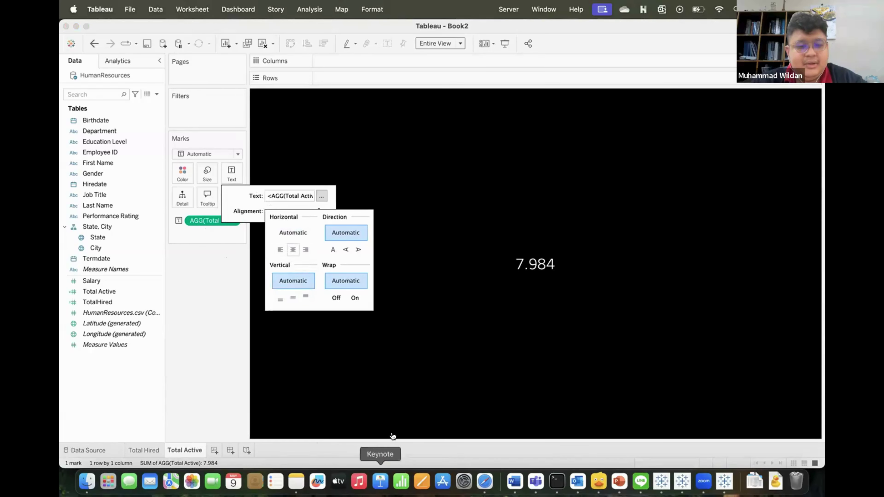
pyautogui.click(292, 249)
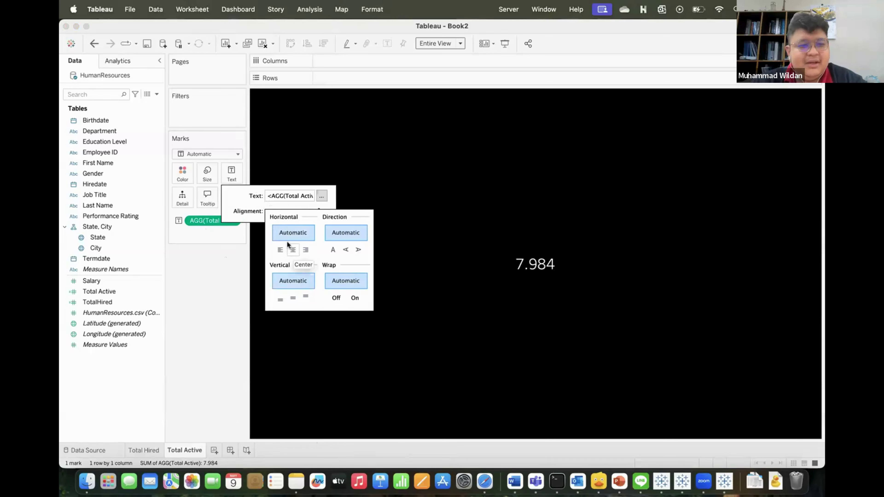
pyautogui.click(293, 249)
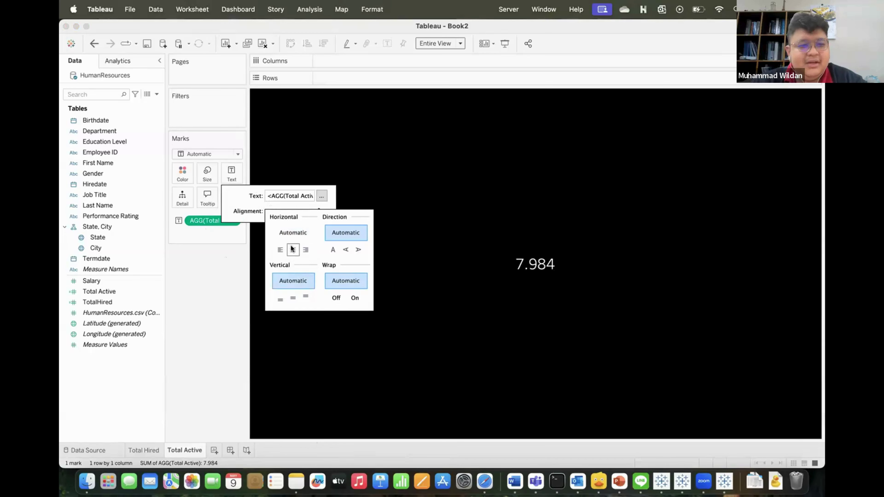
pyautogui.click(222, 285)
pyautogui.moveTo(479, 243)
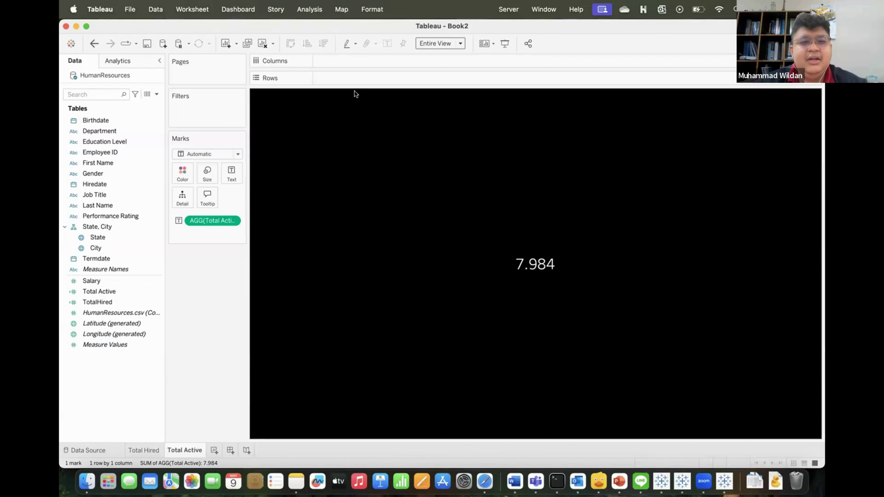
# Reopen the Total Active sheet's font formatting and re-enter size 22 for the default worksheet font.
pyautogui.rightClick(339, 176)
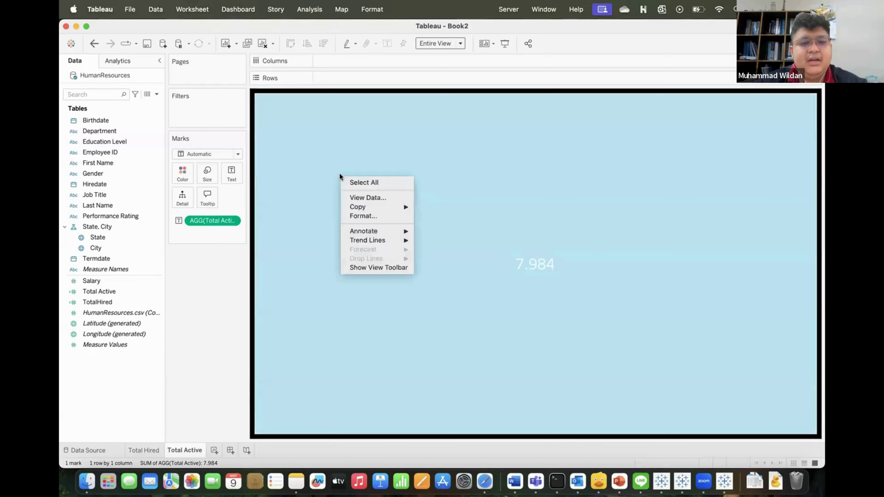
pyautogui.click(323, 214)
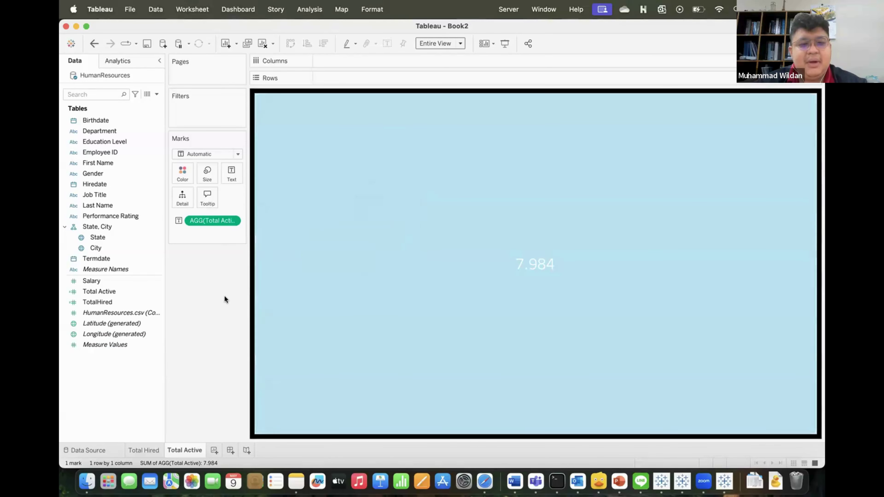
pyautogui.click(403, 190)
pyautogui.rightClick(403, 190)
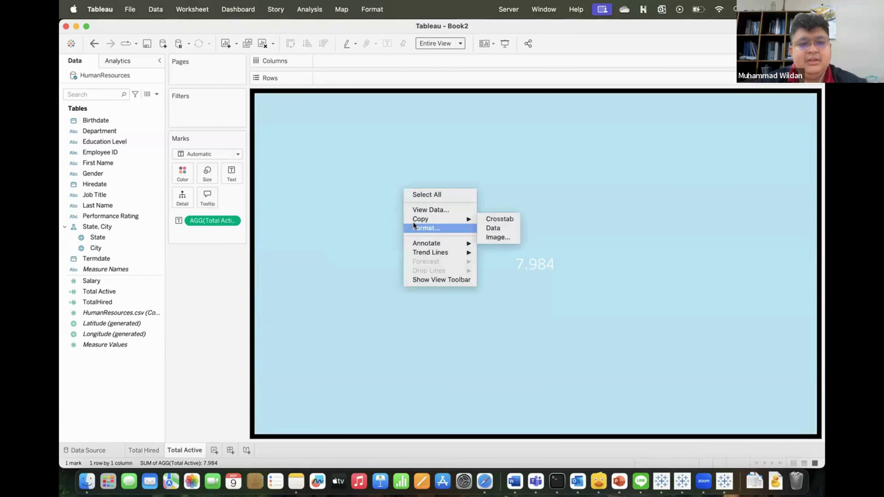
pyautogui.click(416, 228)
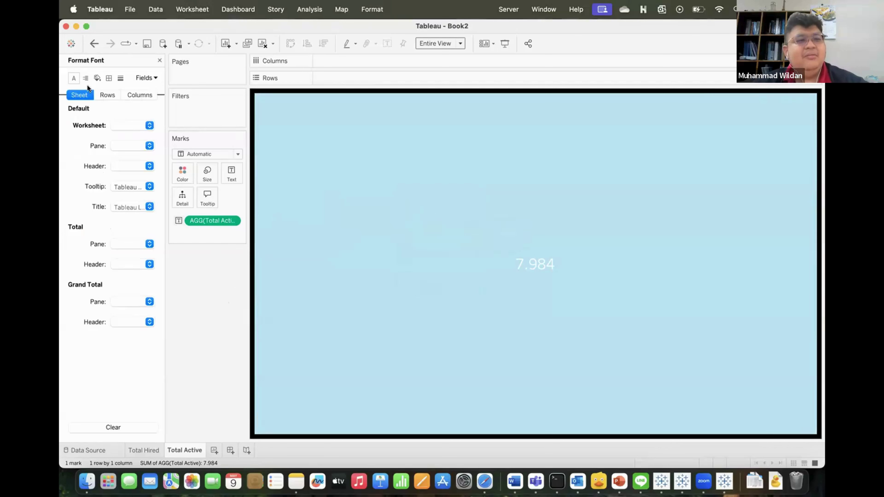
pyautogui.click(118, 122)
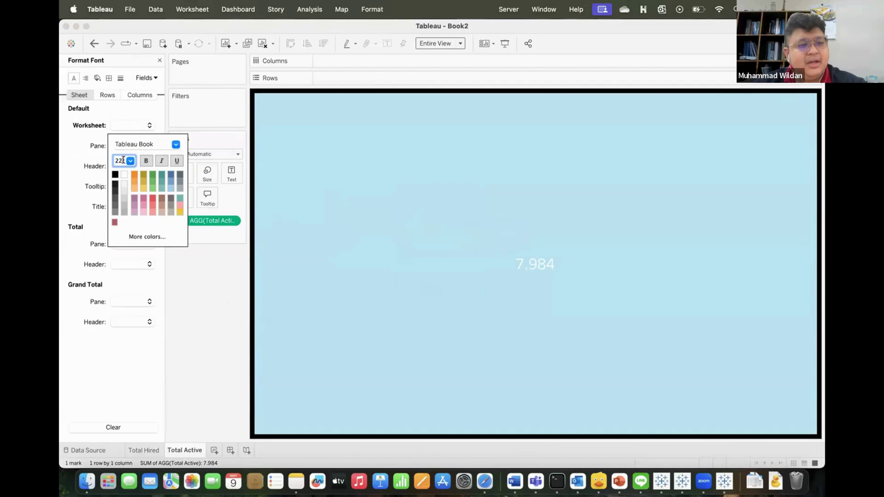
pyautogui.press('BackSpace')
pyautogui.press('BackSpace')
pyautogui.write('9')
pyautogui.press('BackSpace')
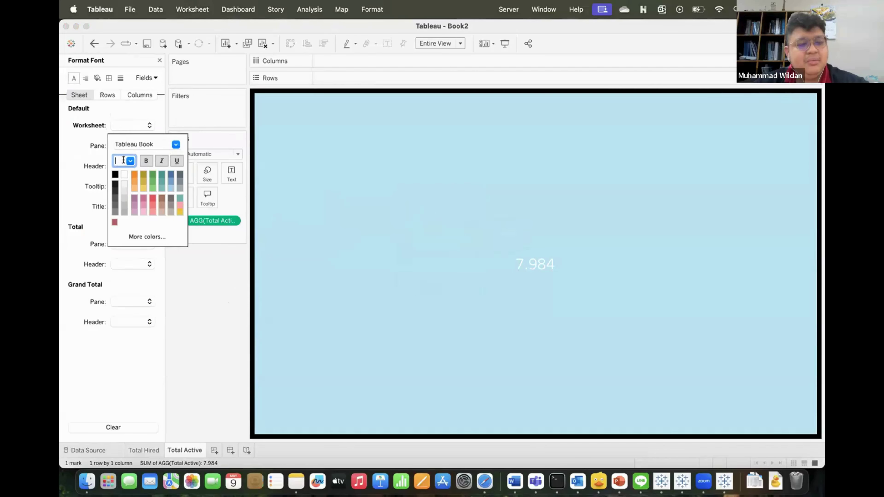
pyautogui.write('22')
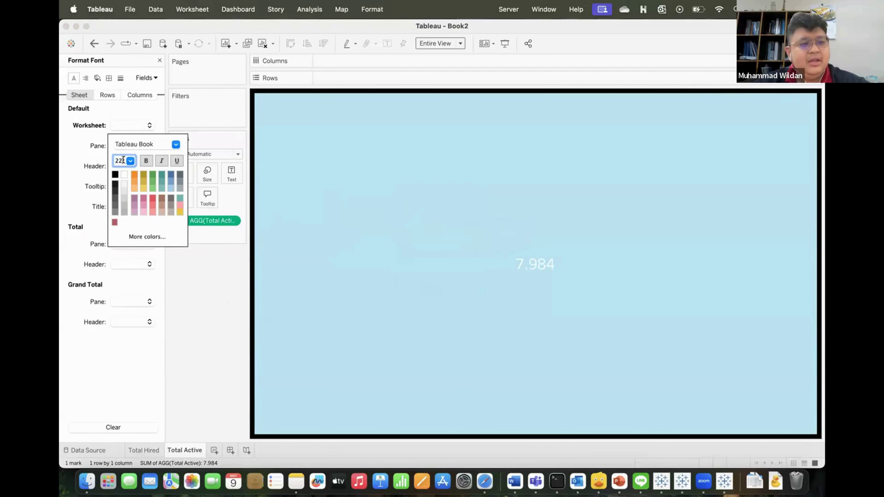
pyautogui.click(184, 282)
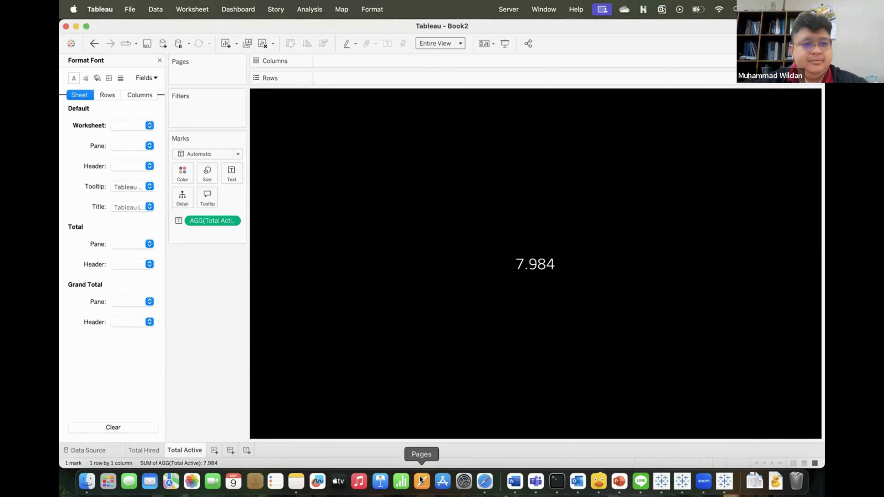
pyautogui.click(231, 173)
pyautogui.click(321, 196)
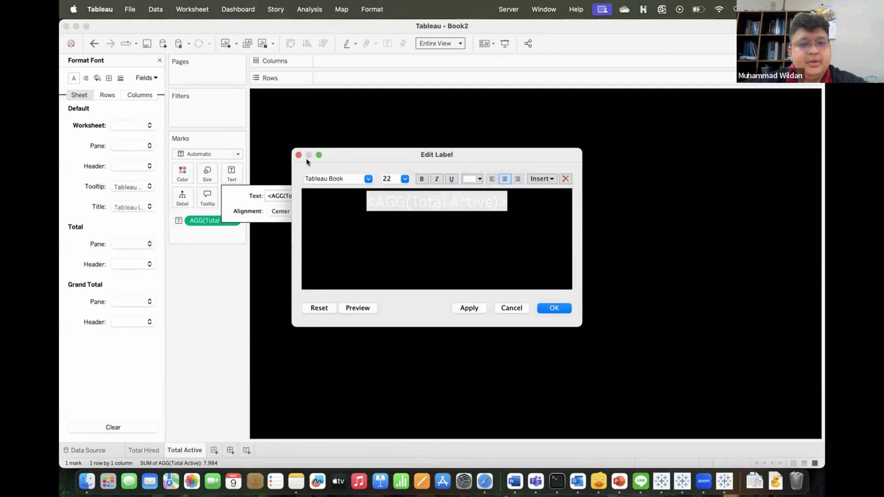
pyautogui.click(299, 155)
pyautogui.click(222, 263)
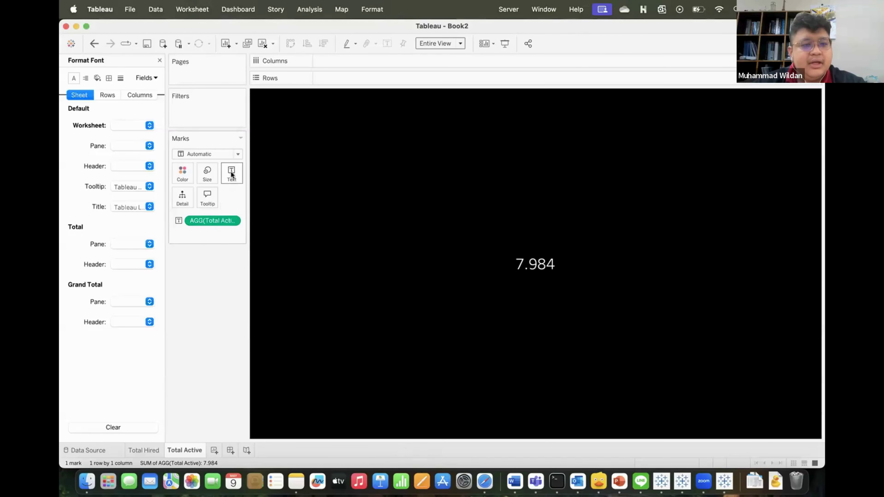
# Set the font size of the Total Active label text to 24 and close the text mark options.
pyautogui.click(231, 171)
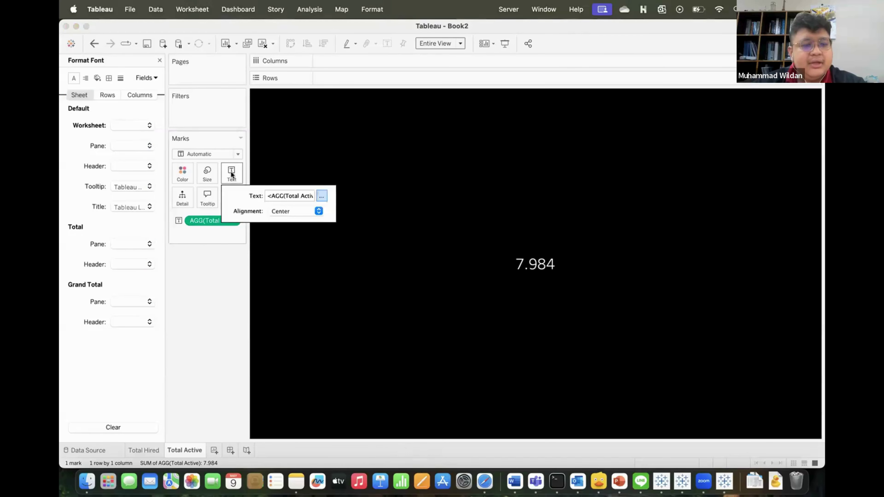
pyautogui.click(323, 196)
pyautogui.tripleClick(499, 201)
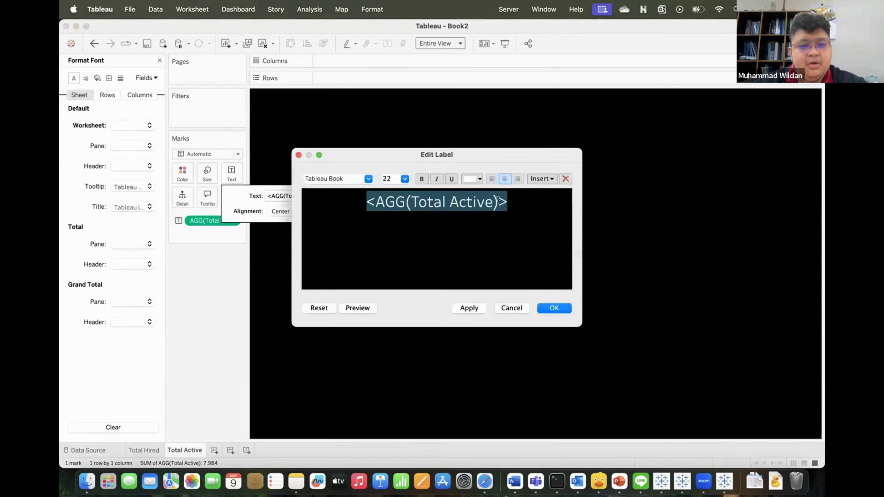
pyautogui.click(404, 180)
pyautogui.click(394, 272)
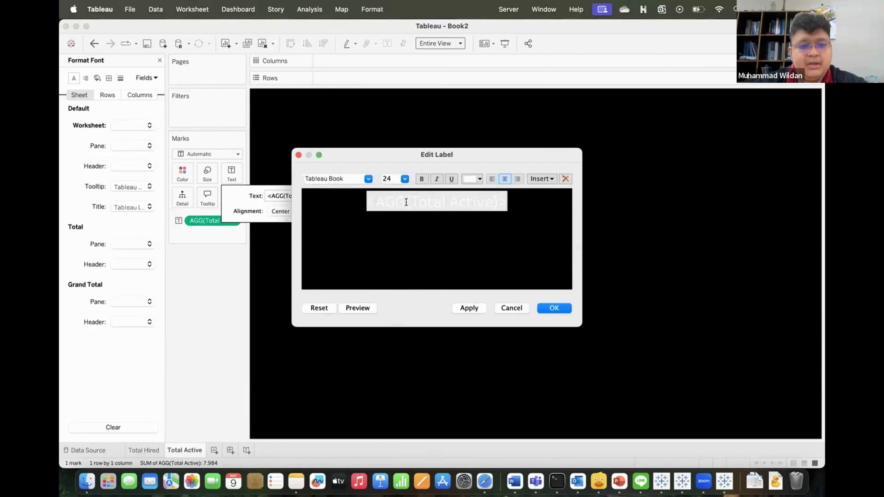
pyautogui.tripleClick(406, 202)
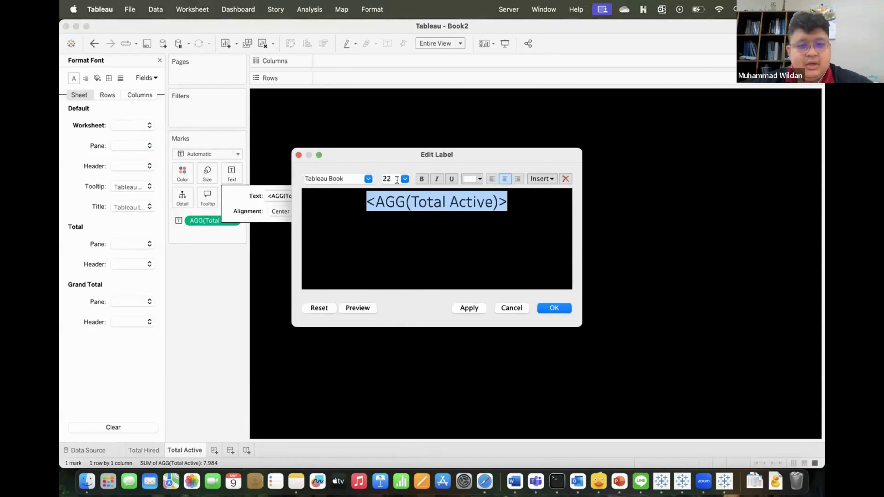
pyautogui.press('Return')
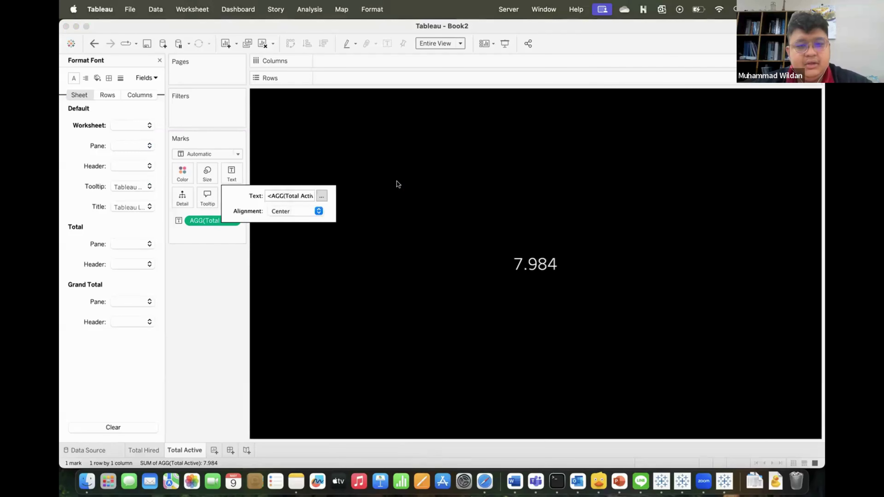
pyautogui.click(321, 195)
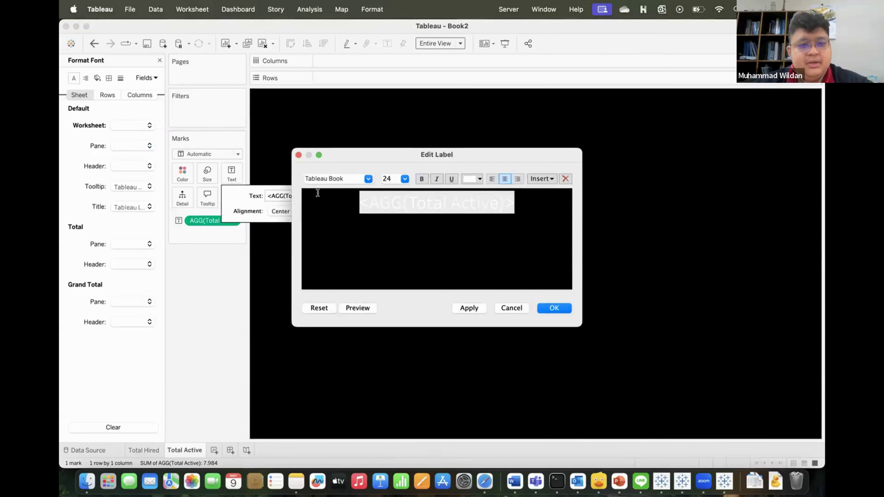
pyautogui.click(541, 307)
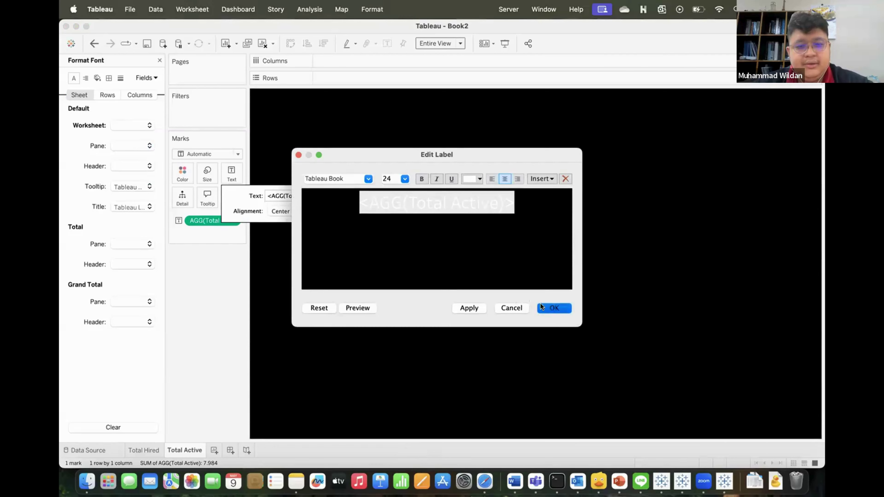
pyautogui.click(211, 275)
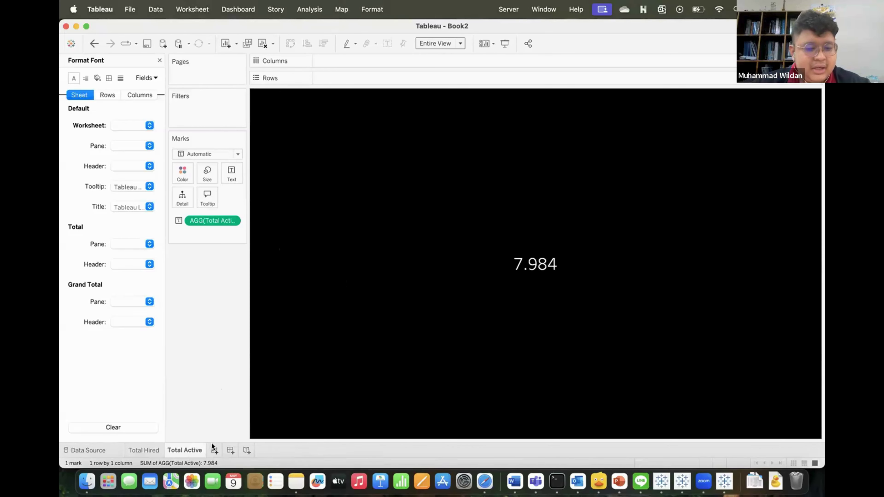
# Add a new worksheet after Total Active and name it TotalTerminated.
pyautogui.click(213, 449)
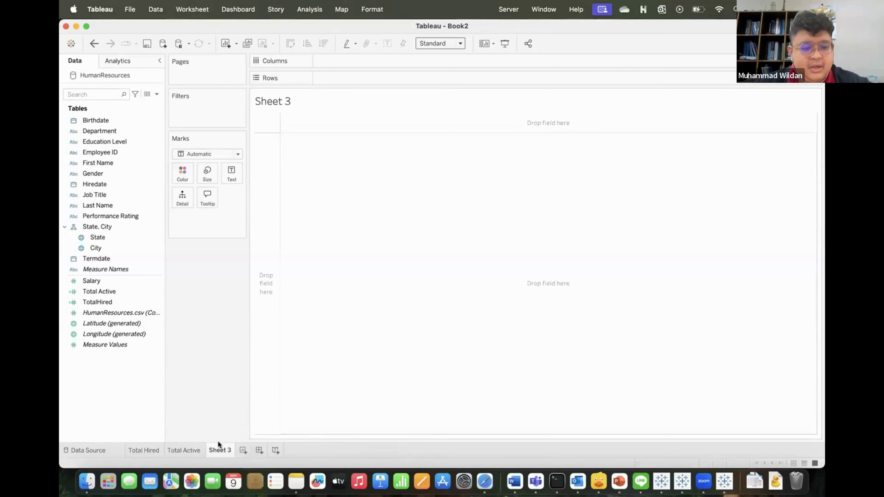
pyautogui.write('Tot')
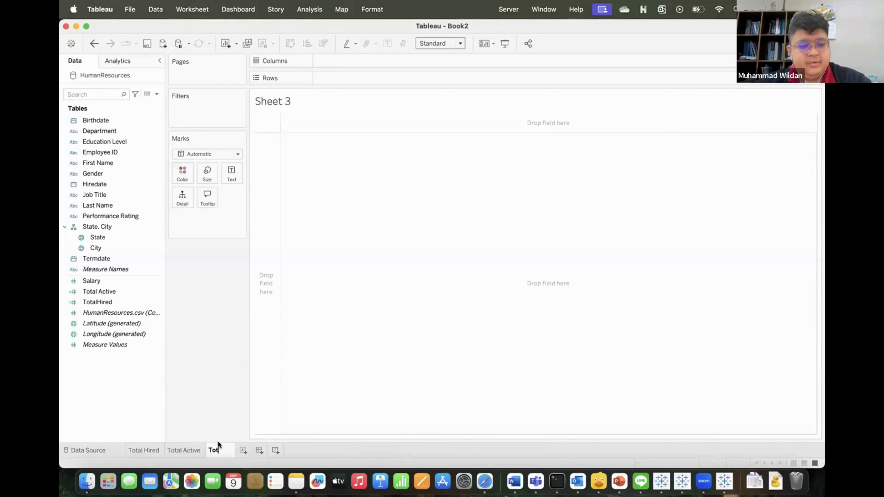
pyautogui.write('alTerminated')
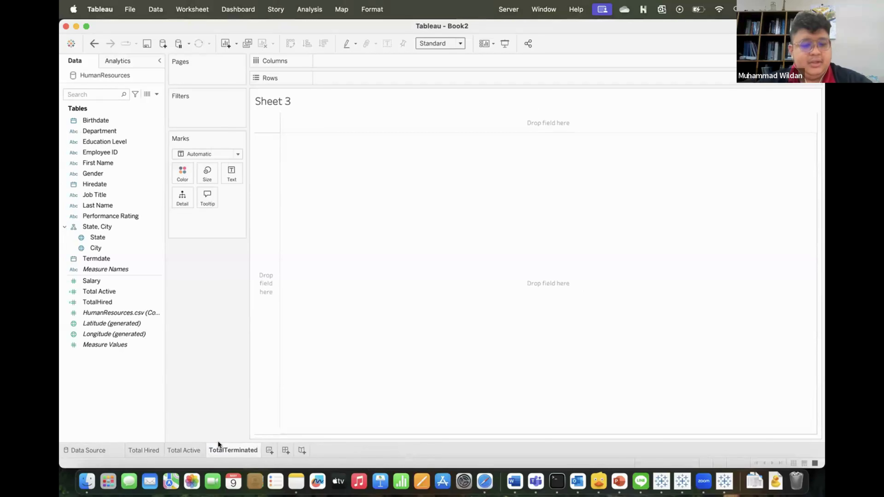
pyautogui.press('Return')
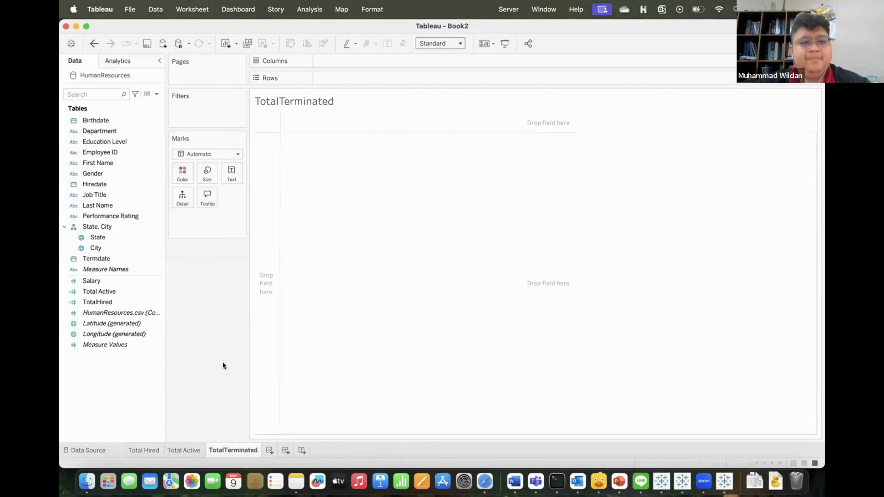
# Create a new calculated field in the HumanResources data and name it TotalTerminated.
pyautogui.rightClick(110, 369)
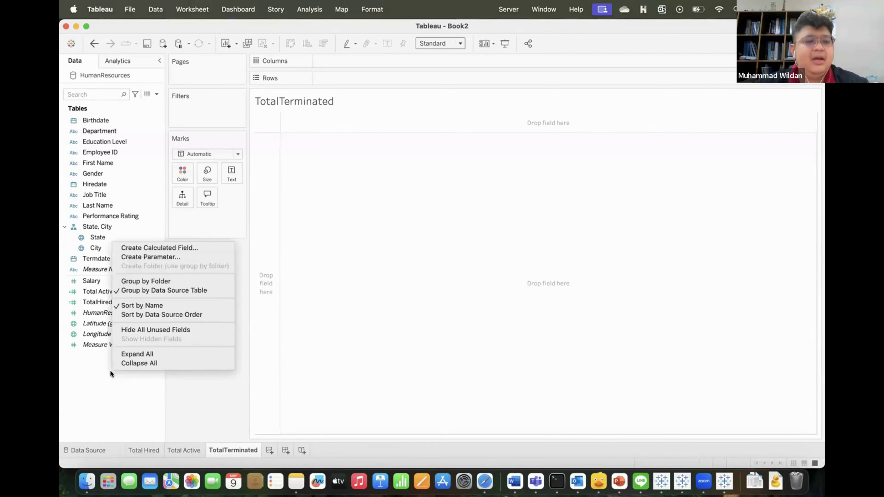
pyautogui.click(154, 244)
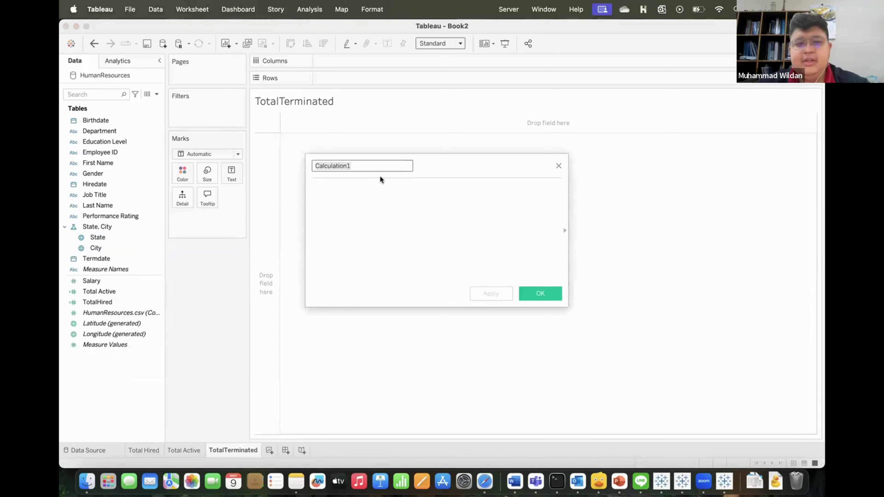
pyautogui.write('Tota')
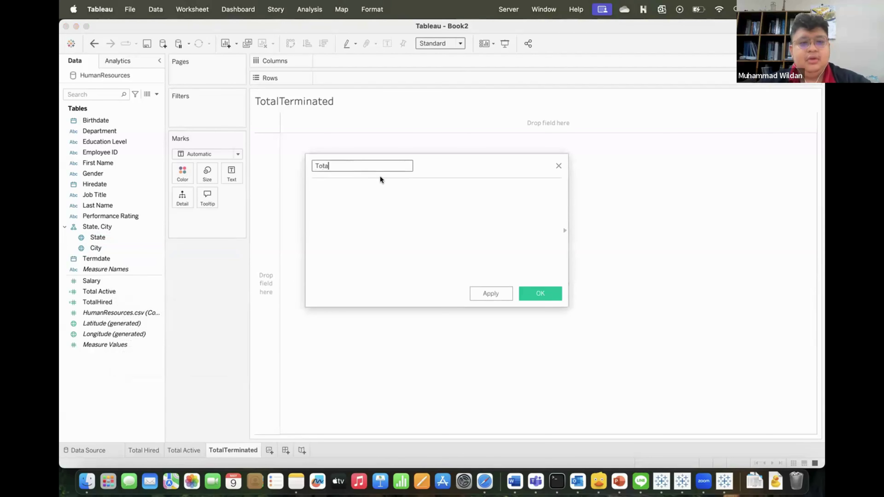
pyautogui.write('lTerminated')
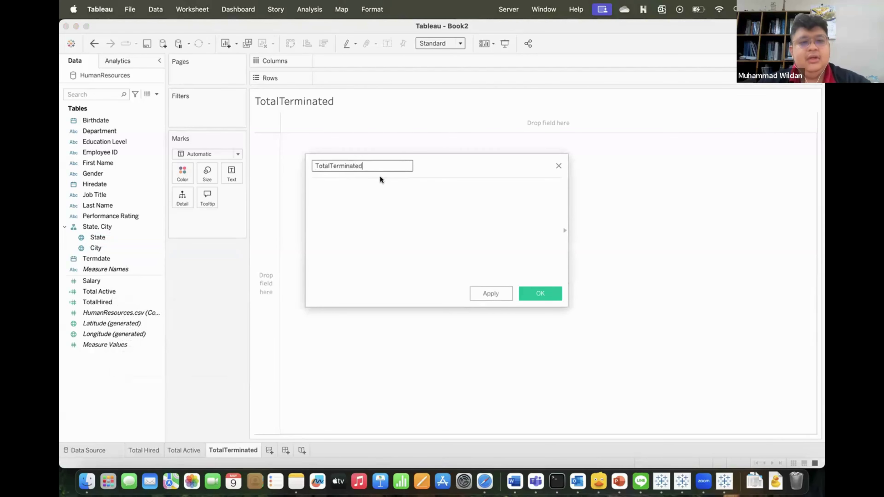
pyautogui.press('Tab')
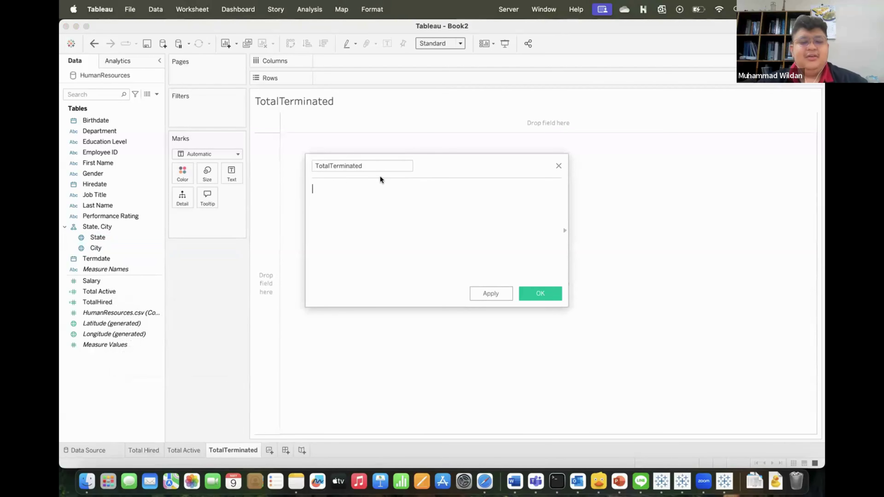
# Start the TotalTerminated formula with COUNT(IF NOT ISNULL([Termdate]) as the counting condition.
pyautogui.write('cou')
pyautogui.press('Return')
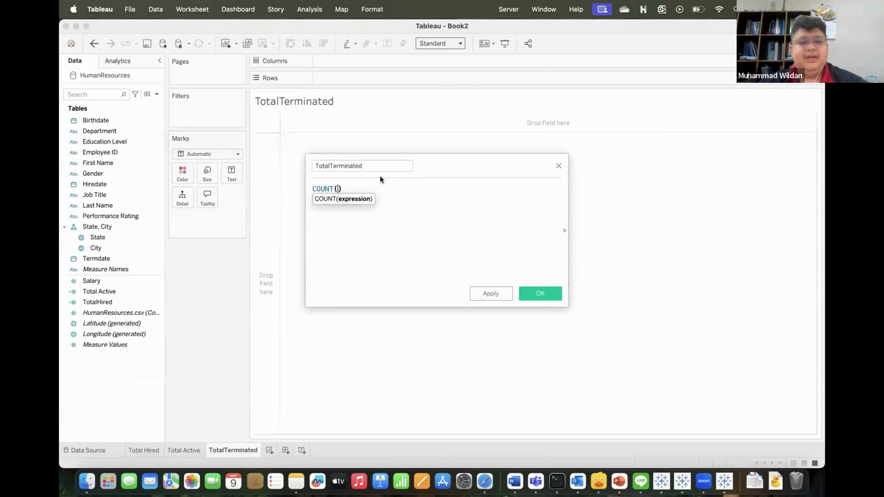
pyautogui.write('if')
pyautogui.press('Return')
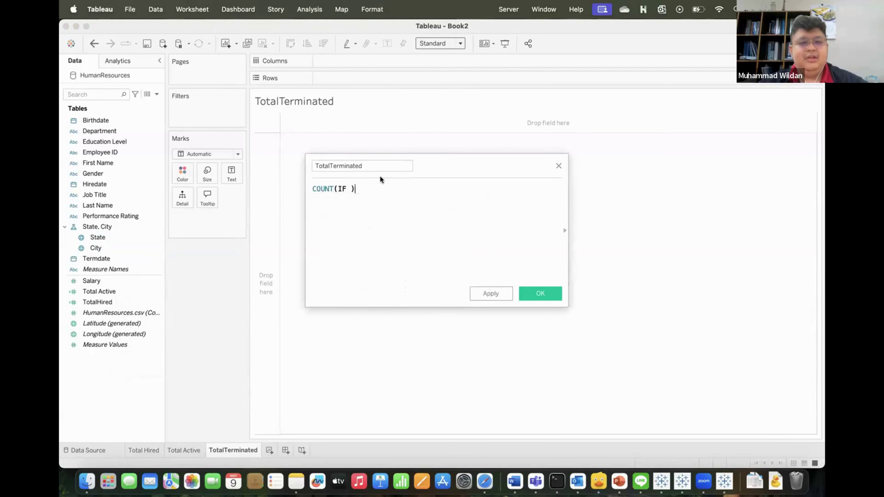
pyautogui.write('not')
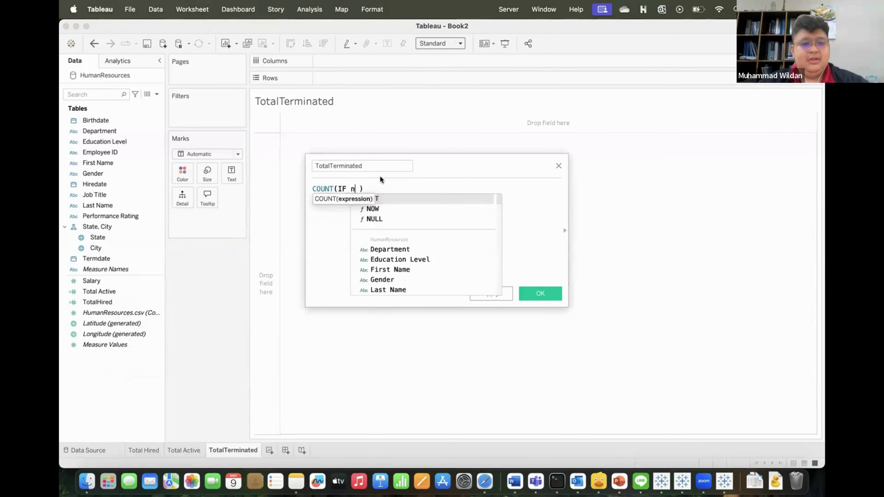
pyautogui.press('BackSpace')
pyautogui.press('Return')
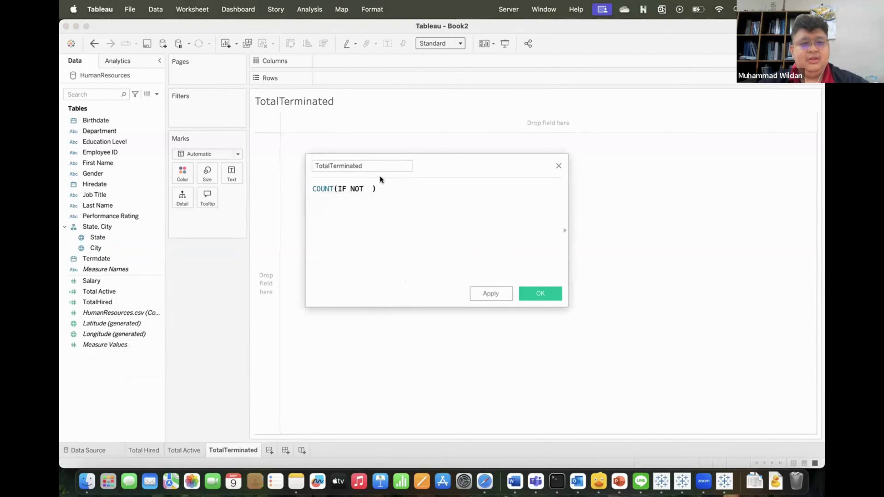
pyautogui.press('Left')
pyautogui.press('Left')
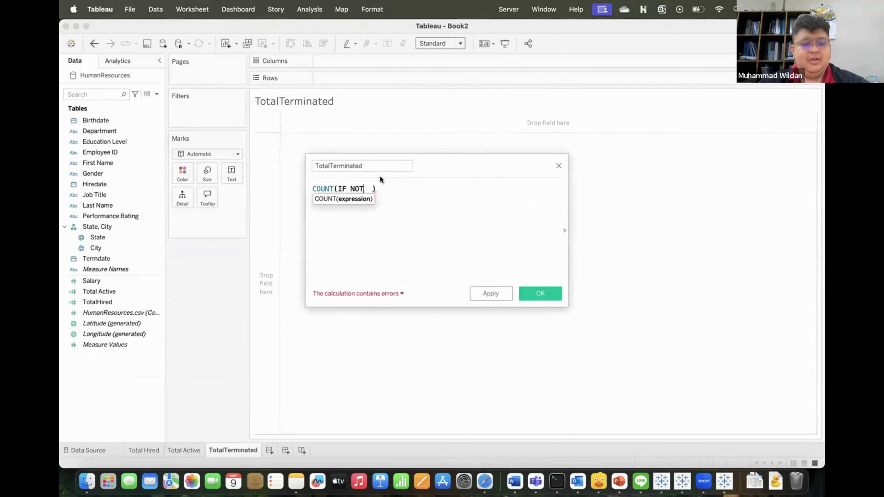
pyautogui.write('isn')
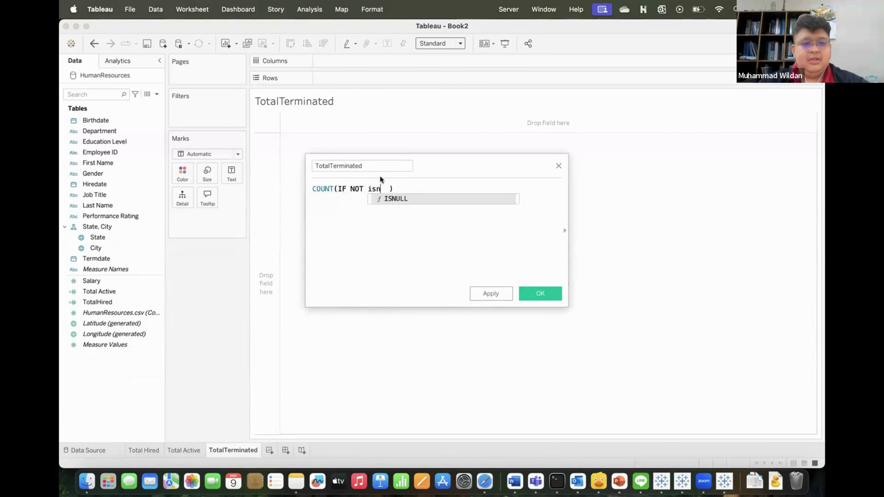
pyautogui.press('Return')
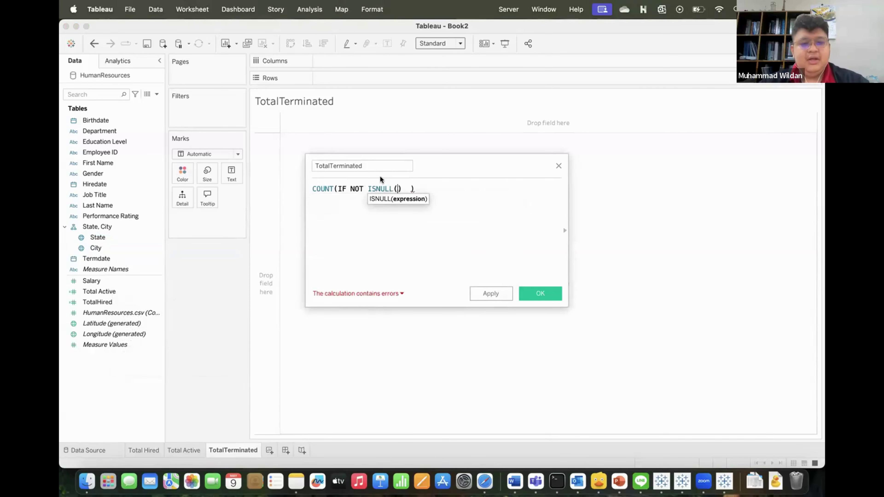
pyautogui.write('[ter')
pyautogui.press('Return')
pyautogui.press('End')
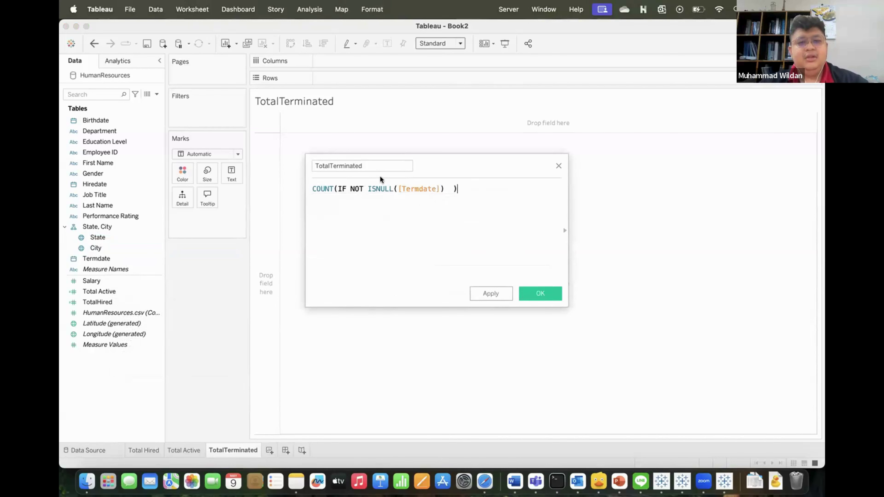
# Complete the TotalTerminated formula with THEN [Employee ID]END inside the COUNT parentheses and save the calculated field.
pyautogui.press('Left')
pyautogui.press('Left')
pyautogui.press('Left')
pyautogui.write('THEN ')
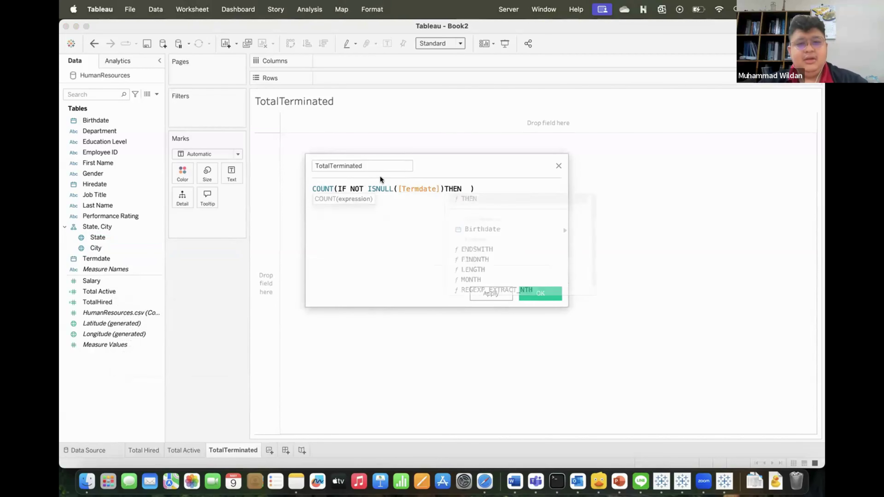
pyautogui.write('em')
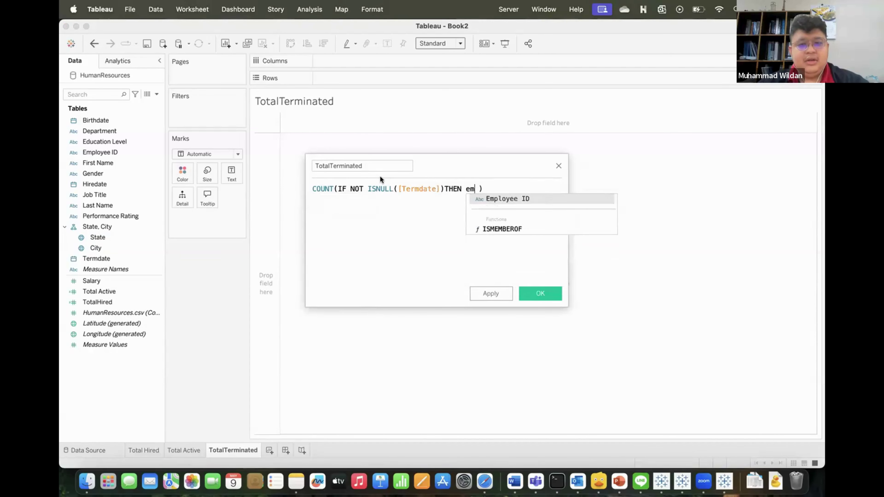
pyautogui.press('Return')
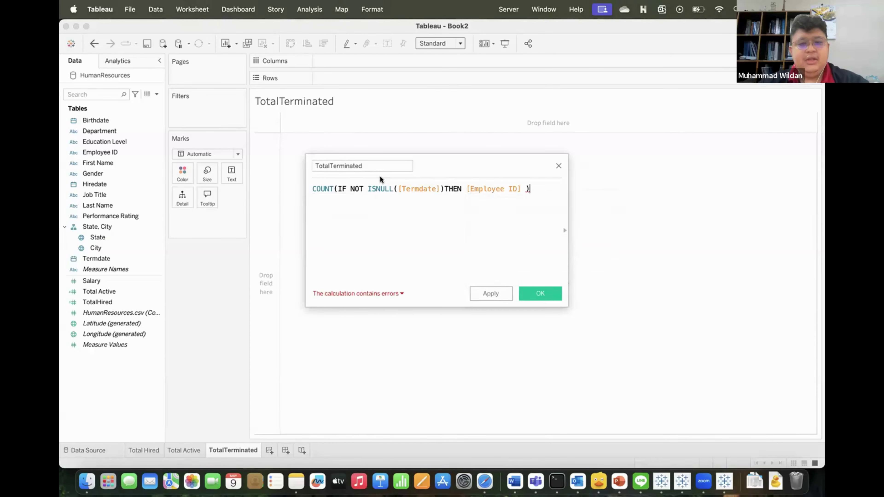
pyautogui.press('Left')
pyautogui.write('End')
pyautogui.press('Return')
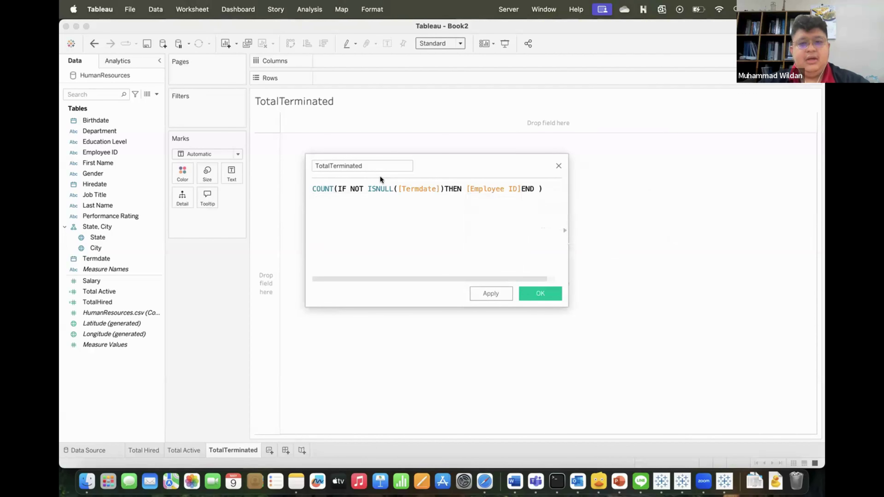
pyautogui.press('Right')
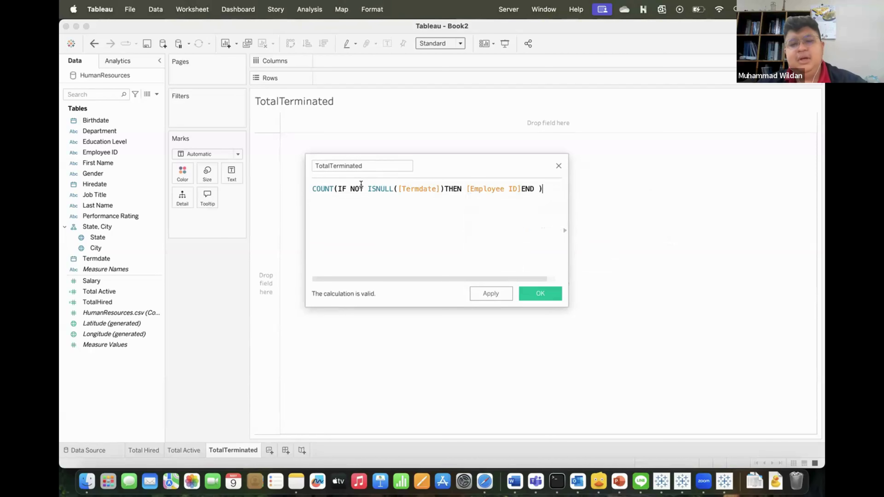
pyautogui.press('Left')
pyautogui.press('BackSpace')
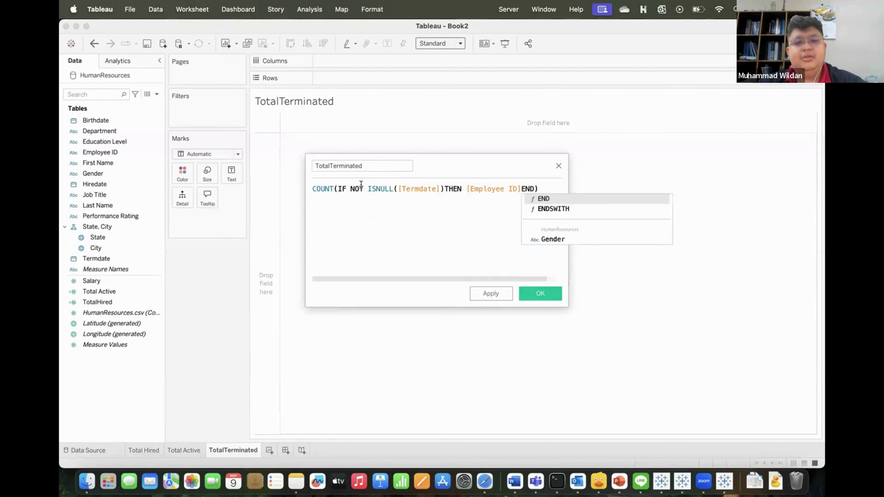
pyautogui.click(524, 293)
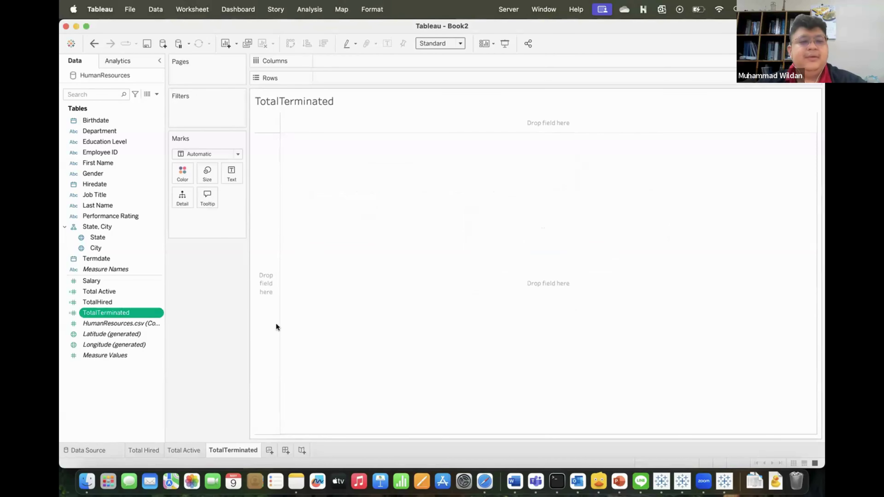
# Review the description of the TotalTerminated field, including its formula, and close it.
pyautogui.click(158, 313)
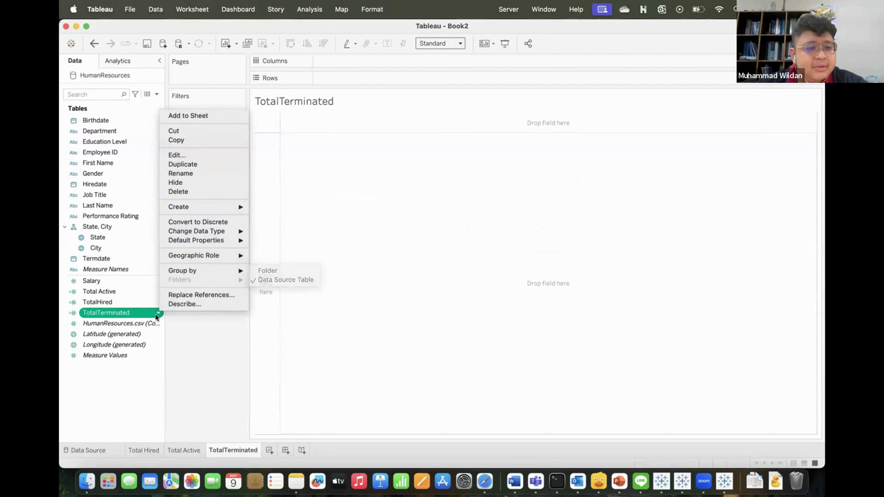
pyautogui.click(144, 314)
pyautogui.click(143, 314)
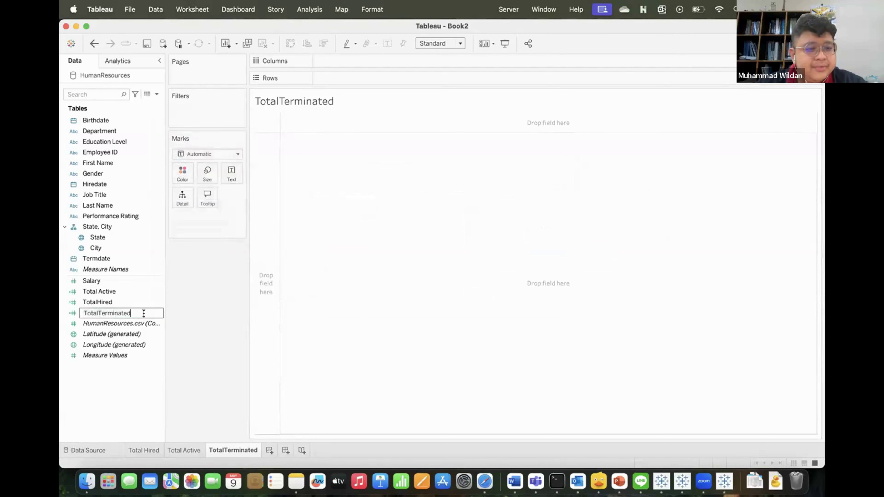
pyautogui.click(175, 321)
pyautogui.rightClick(155, 310)
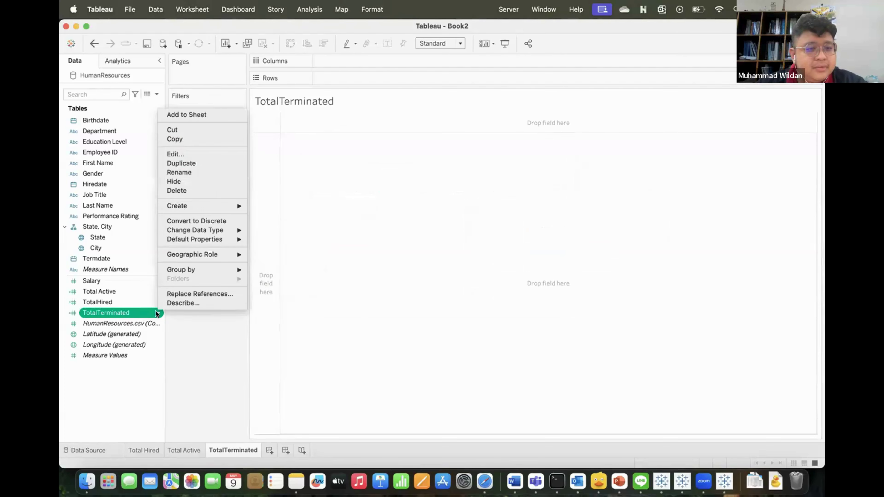
pyautogui.click(174, 303)
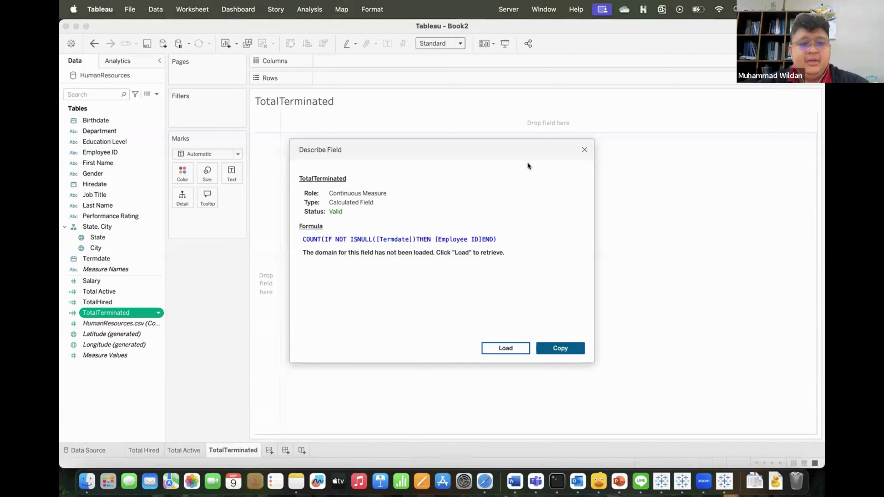
pyautogui.click(584, 149)
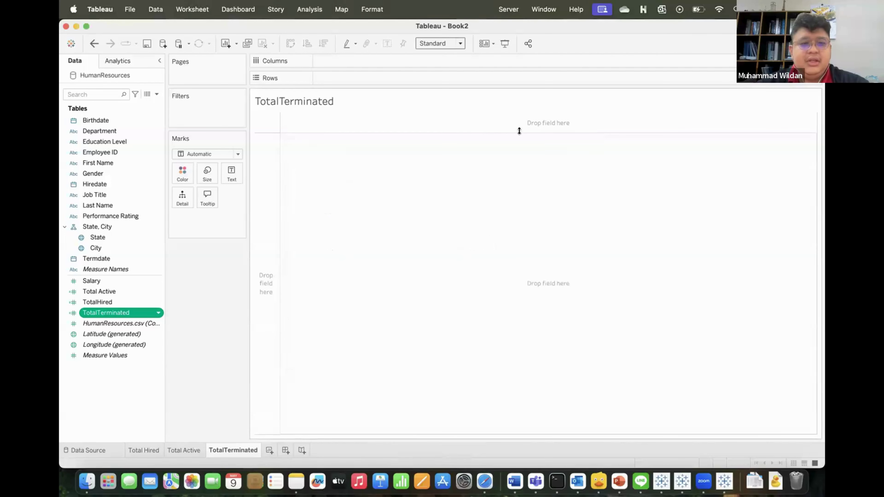
# Show the TotalTerminated measure as text on the worksheet and fit the sheet to Entire View.
pyautogui.moveTo(117, 312); pyautogui.dragTo(228, 176)
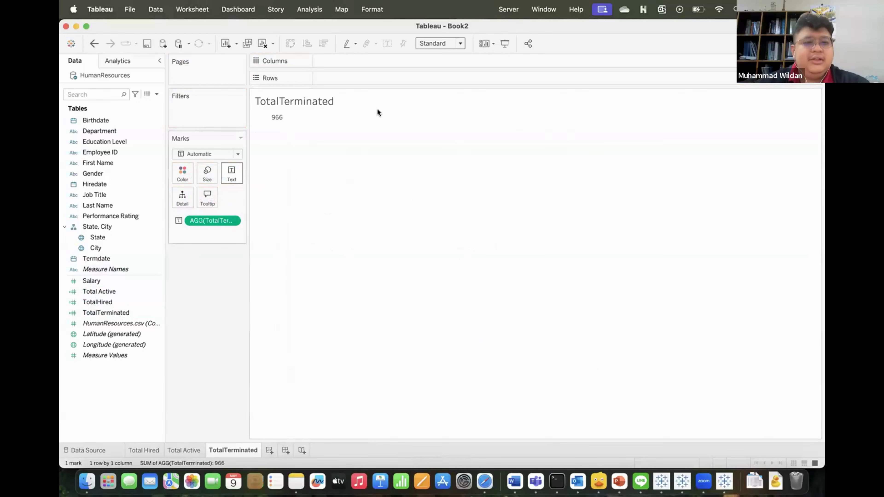
pyautogui.click(454, 45)
pyautogui.click(439, 78)
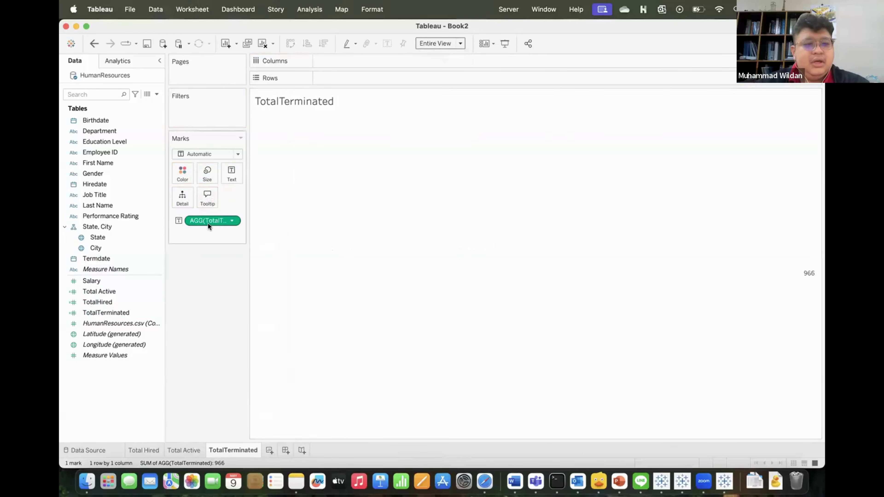
# Set the horizontal alignment of the TotalTerminated text mark to center.
pyautogui.click(230, 217)
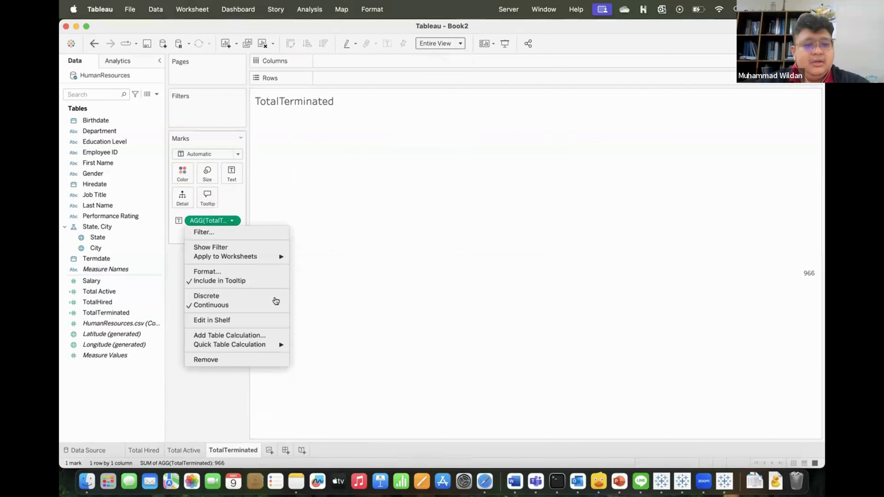
pyautogui.click(225, 458)
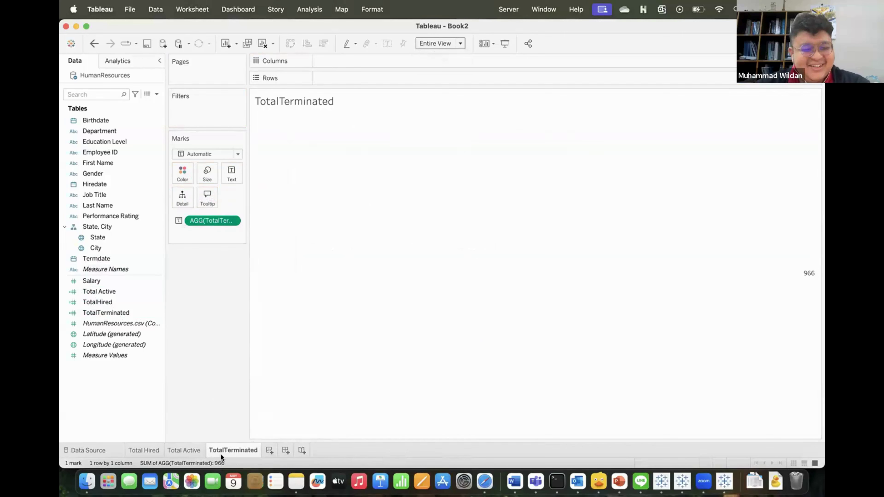
pyautogui.click(230, 219)
pyautogui.click(231, 178)
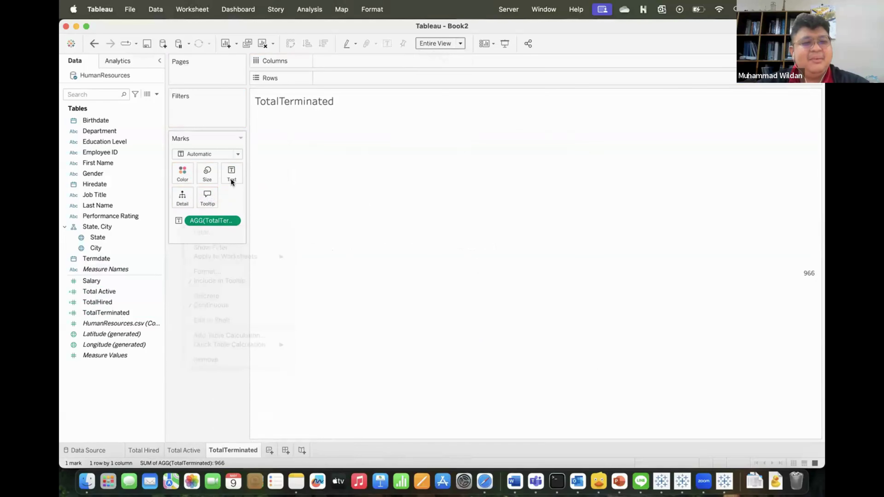
pyautogui.click(231, 178)
pyautogui.click(318, 201)
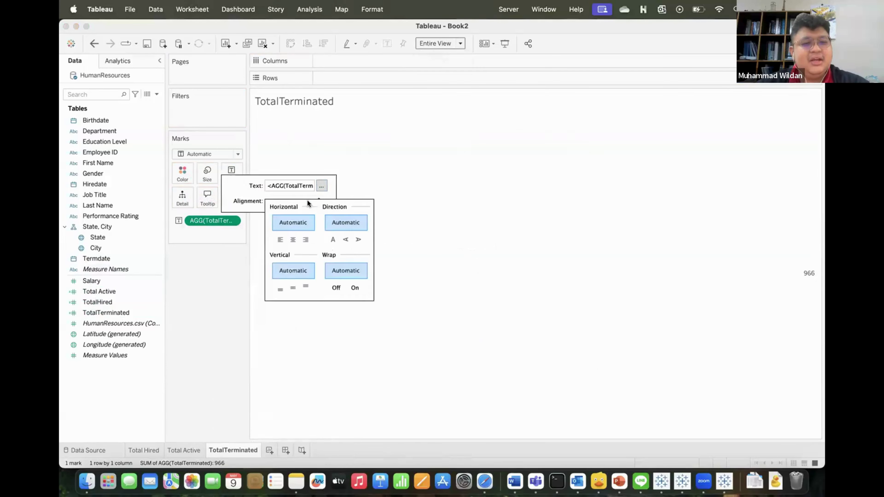
pyautogui.click(292, 237)
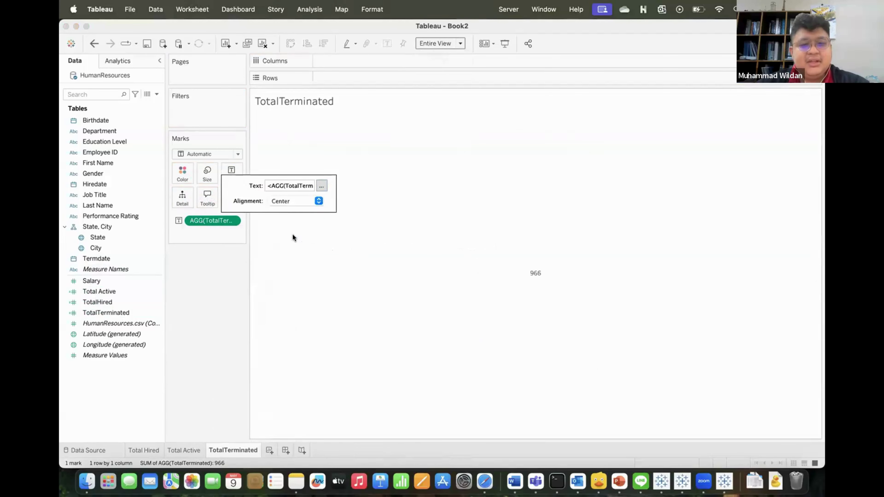
# Set the TotalTerminated label text to size 22 and white.
pyautogui.click(321, 186)
pyautogui.click(451, 192)
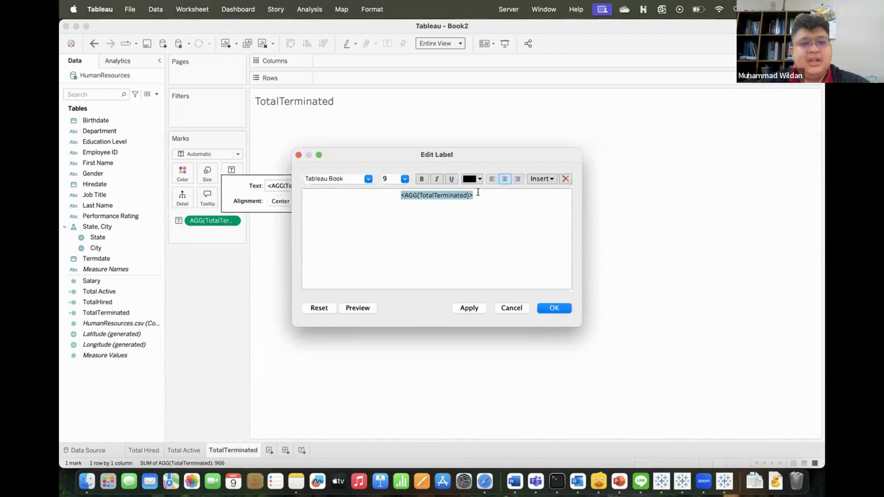
pyautogui.click(480, 192)
pyautogui.moveTo(458, 192); pyautogui.dragTo(391, 194)
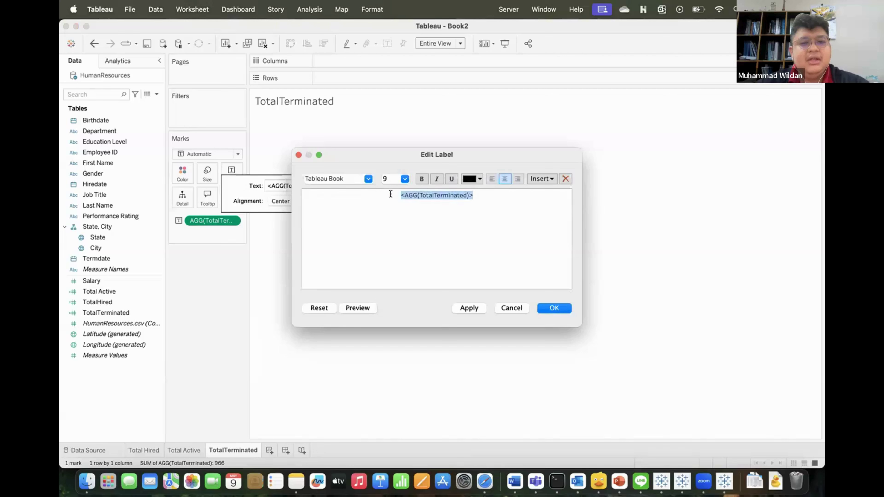
pyautogui.click(479, 194)
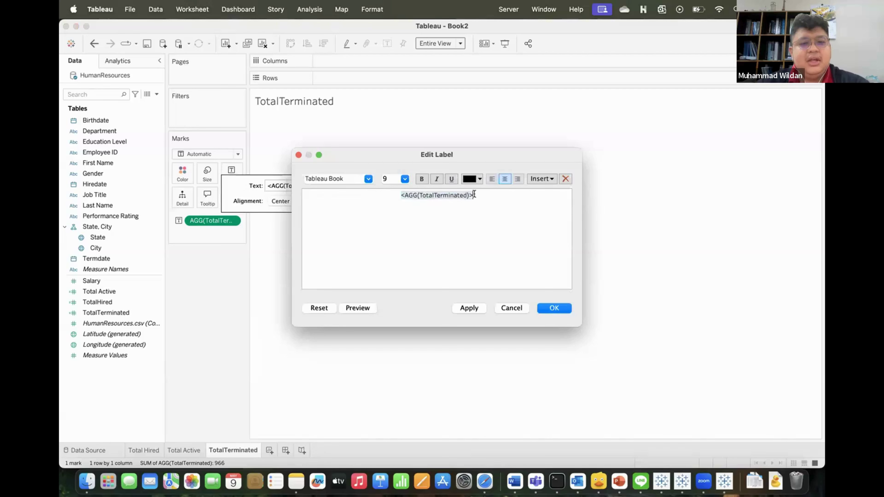
pyautogui.click(422, 195)
pyautogui.click(473, 193)
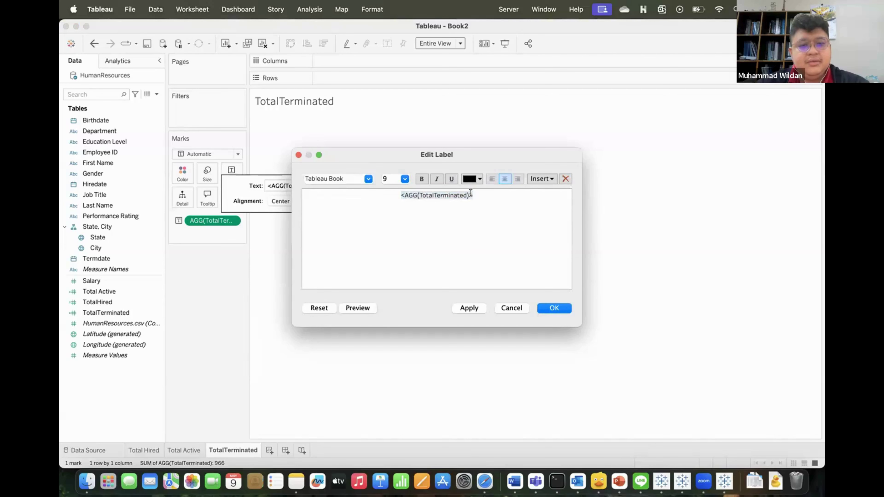
pyautogui.moveTo(391, 194); pyautogui.dragTo(474, 191)
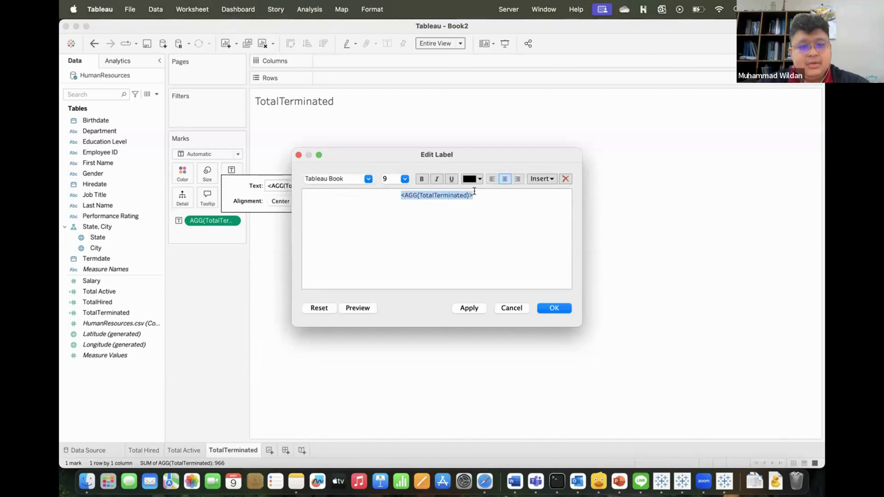
pyautogui.click(389, 178)
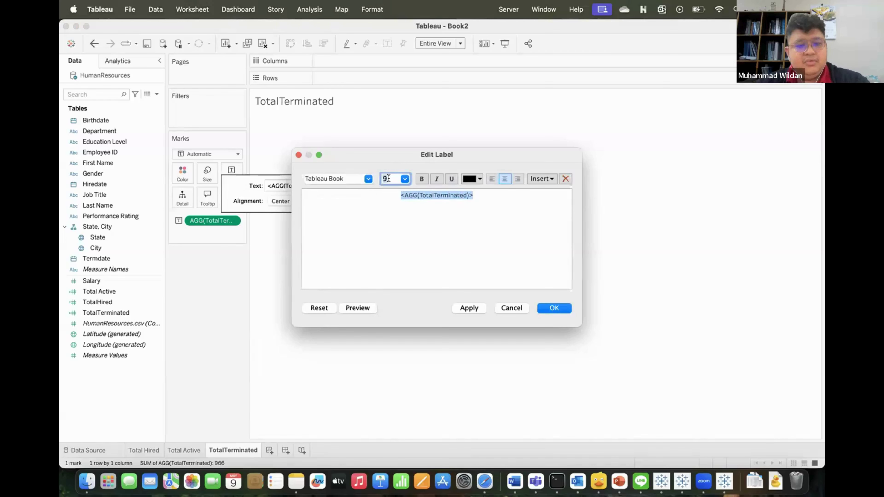
pyautogui.write('22')
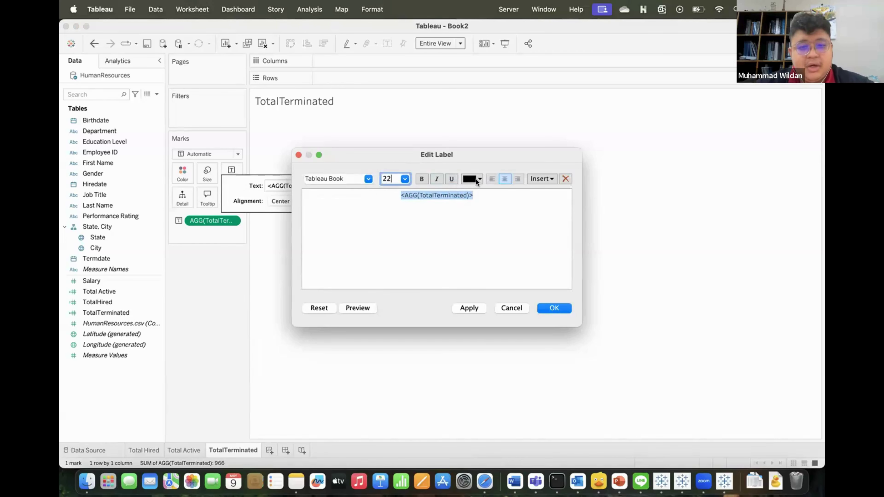
pyautogui.click(477, 182)
pyautogui.click(475, 184)
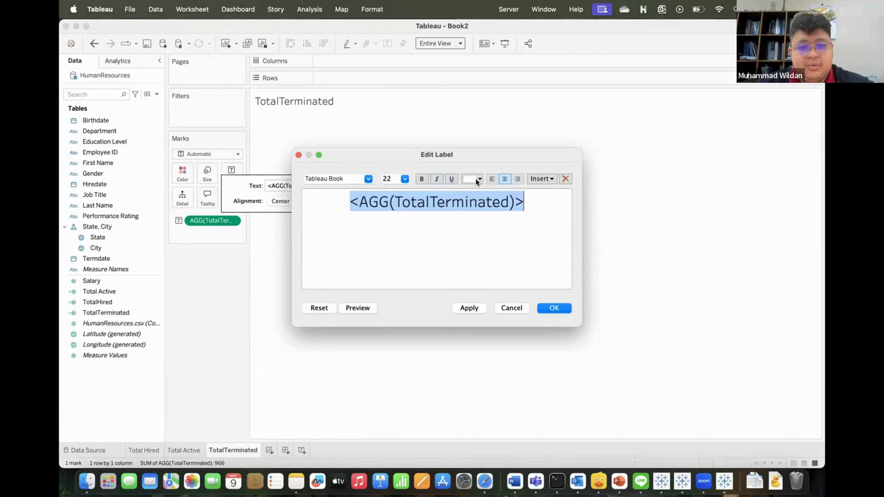
pyautogui.click(554, 308)
pyautogui.click(553, 257)
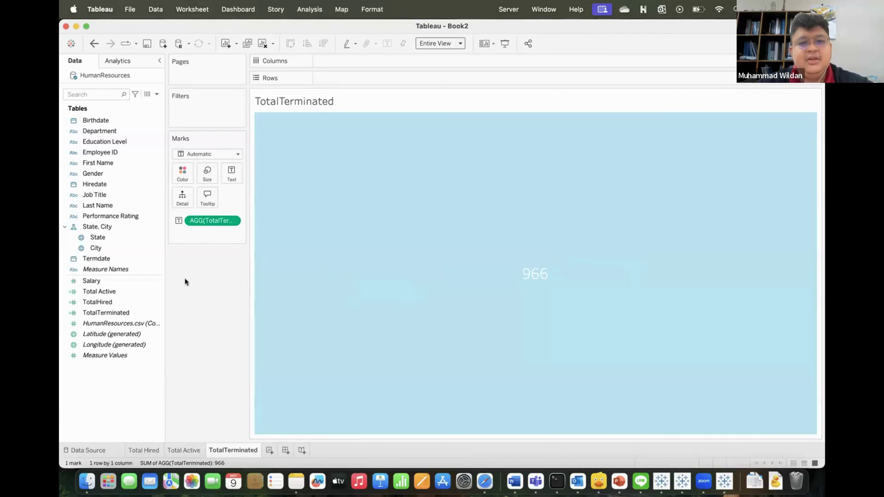
pyautogui.press('Escape')
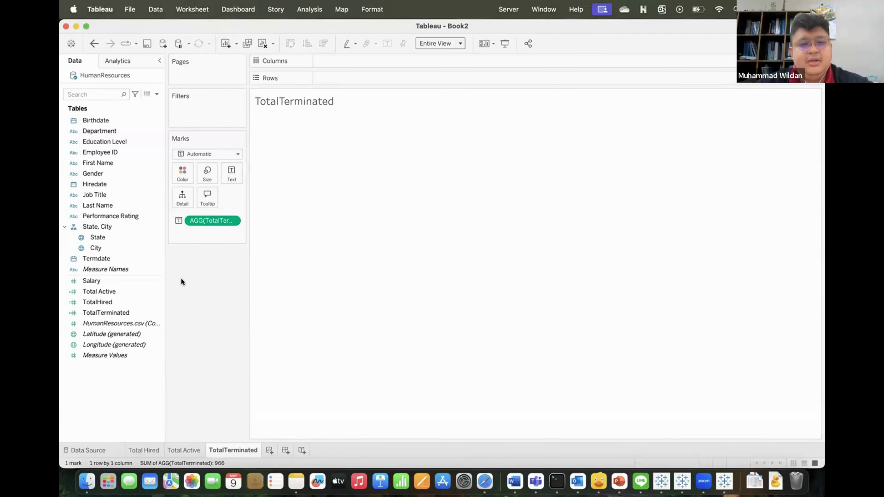
# Format the TotalTerminated sheet's worksheet shading as black.
pyautogui.click(303, 136)
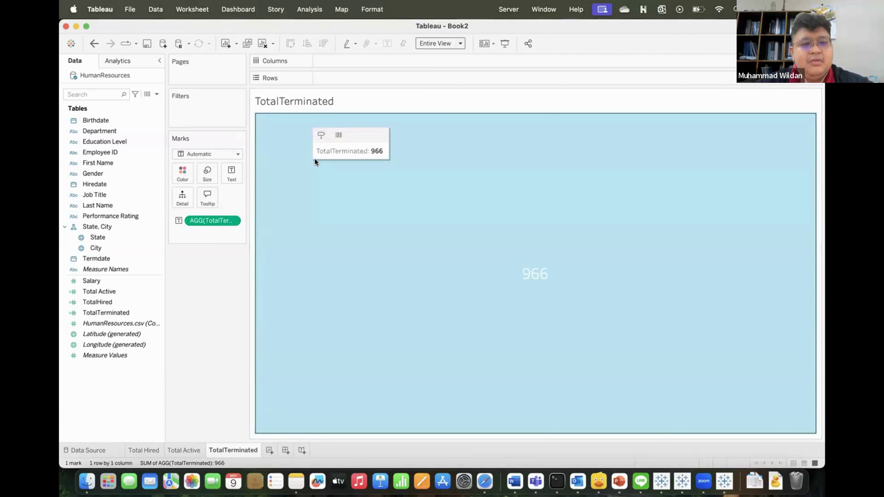
pyautogui.click(305, 194)
pyautogui.click(305, 195)
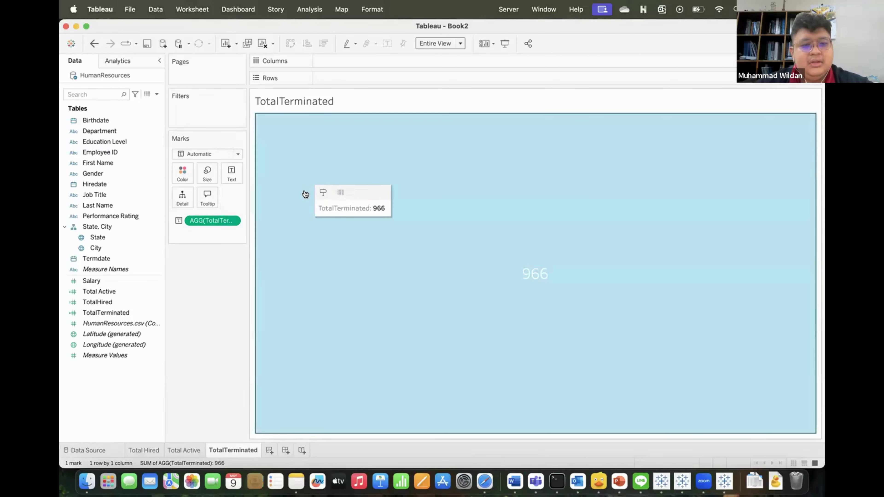
pyautogui.click(305, 194)
pyautogui.rightClick(305, 194)
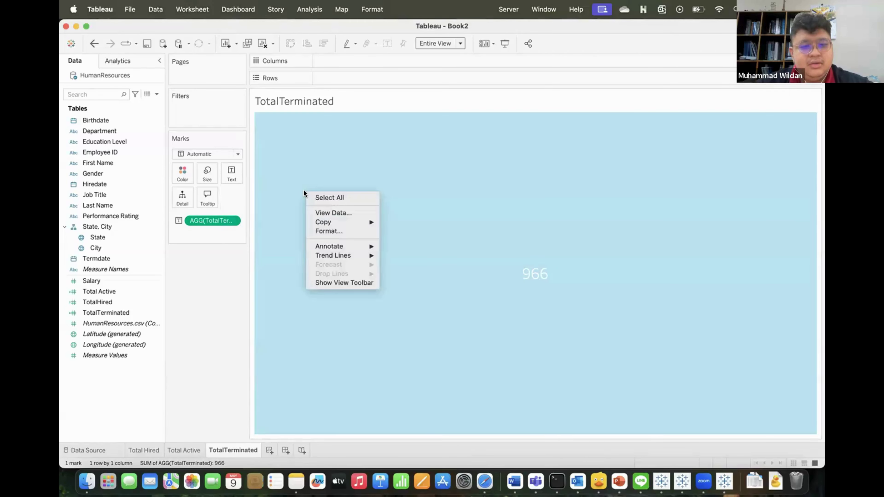
pyautogui.click(333, 233)
pyautogui.click(97, 77)
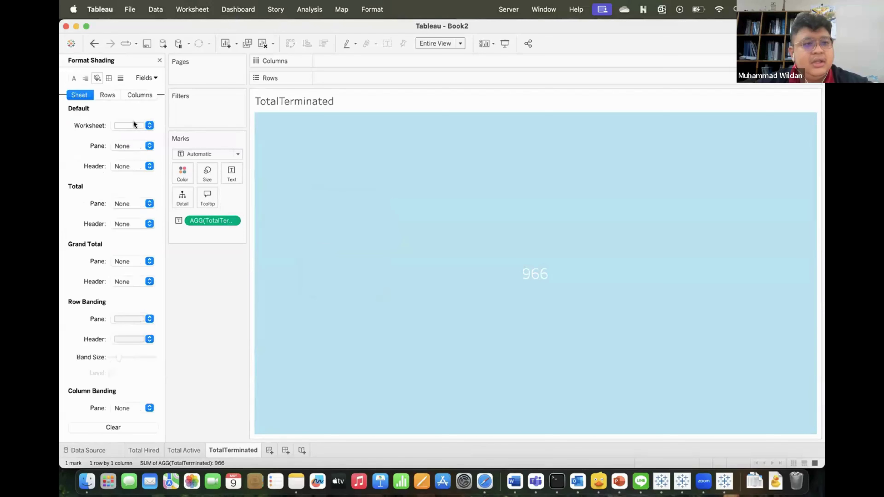
pyautogui.click(134, 126)
pyautogui.click(115, 147)
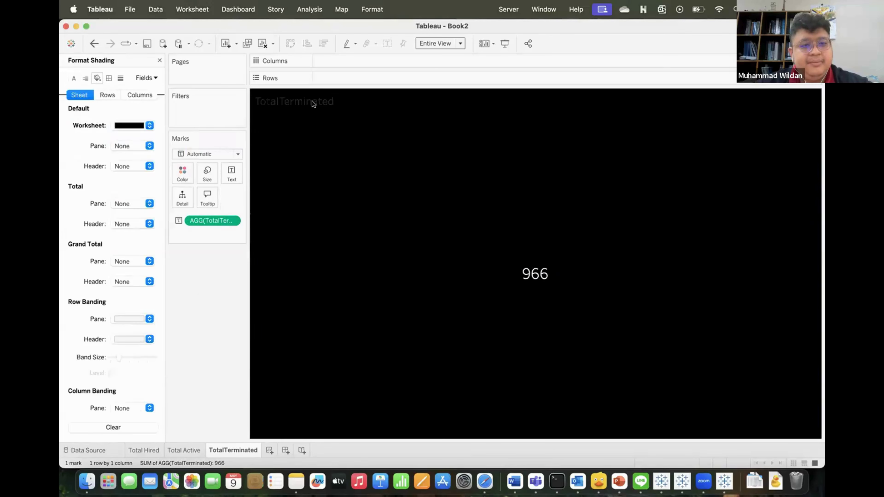
# Hide the TotalTerminated sheet's title and close the shading format settings.
pyautogui.rightClick(317, 100)
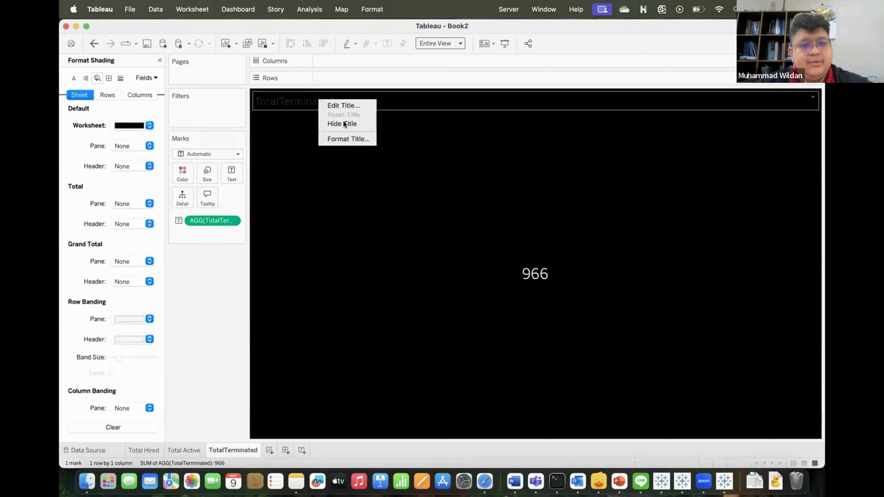
pyautogui.click(341, 122)
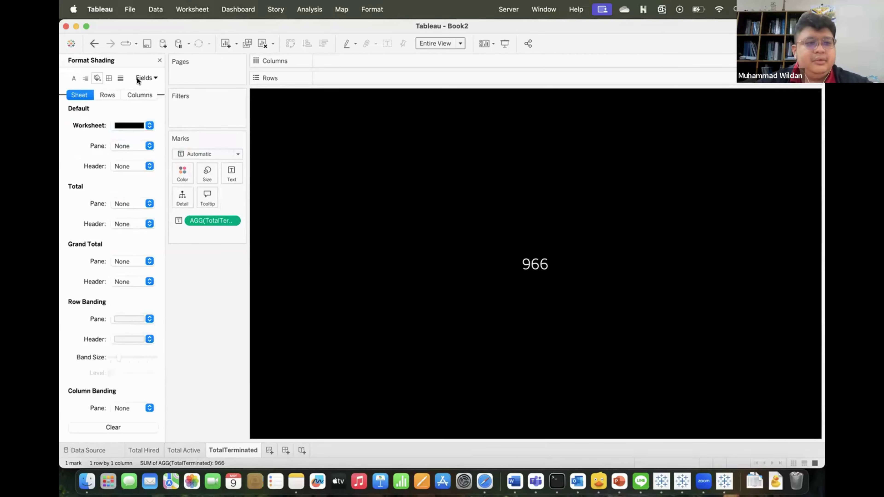
pyautogui.click(160, 60)
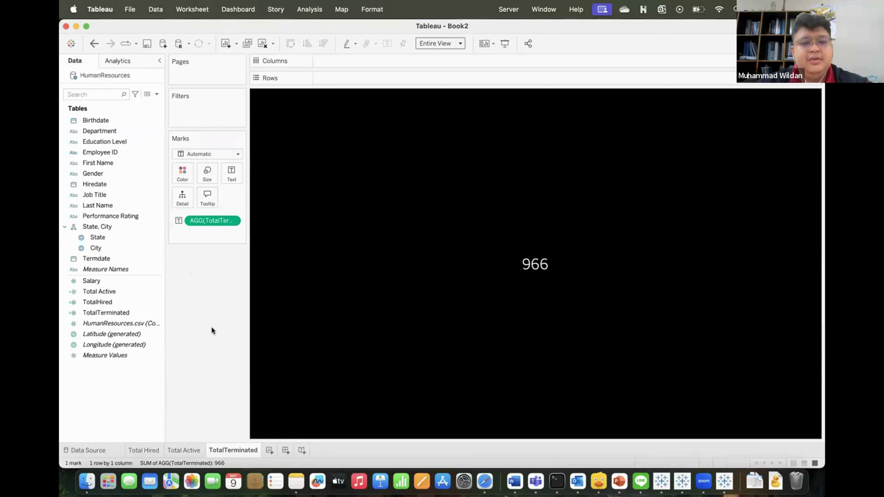
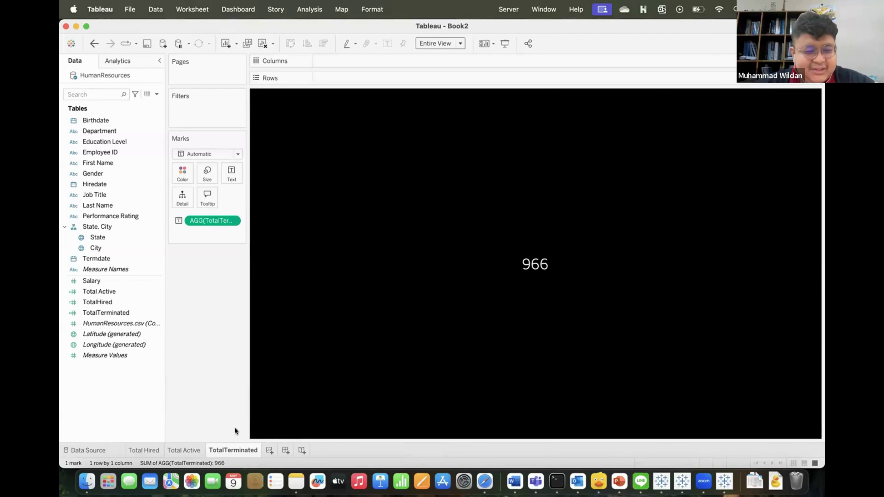
# Add a new worksheet in full screen and plot TotalHired in rows against the year of Hiredate in columns.
pyautogui.click(269, 449)
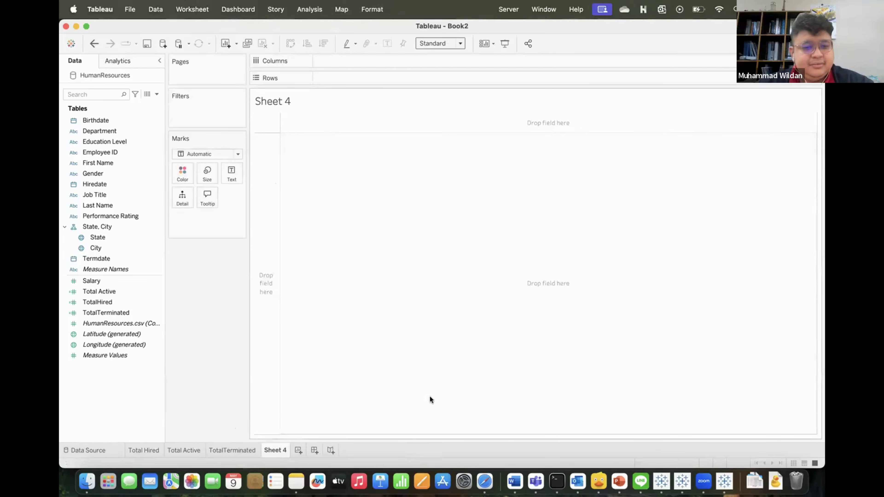
pyautogui.press('ctrl+super+f')
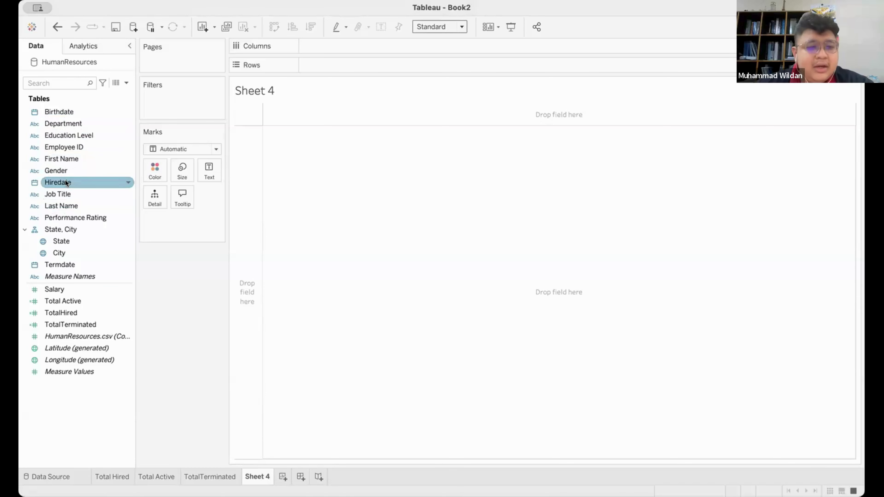
pyautogui.moveTo(66, 181); pyautogui.dragTo(335, 39)
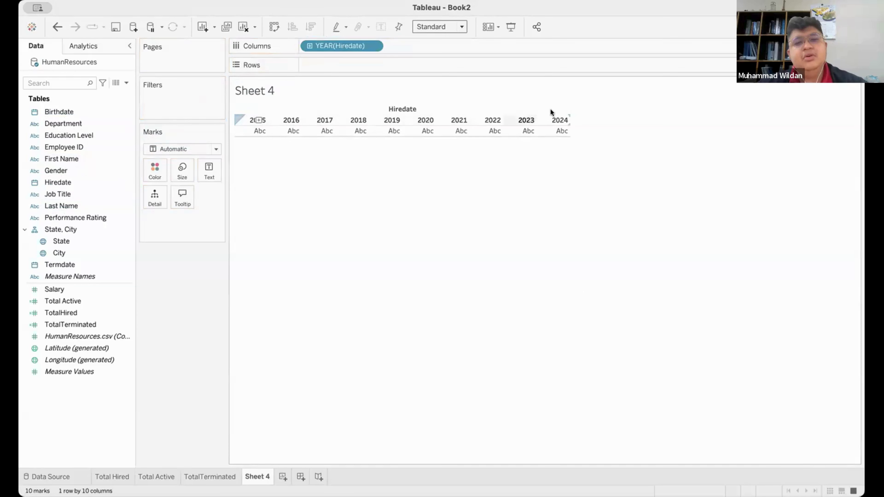
pyautogui.click(105, 302)
pyautogui.click(103, 309)
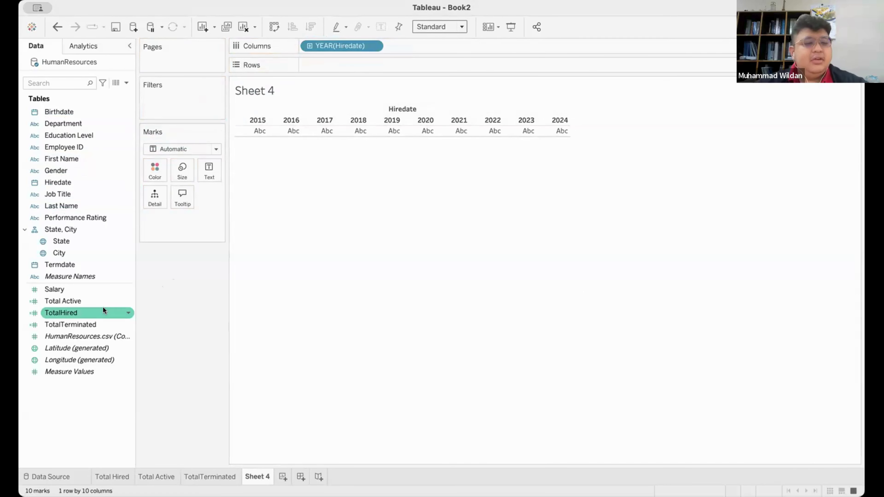
pyautogui.moveTo(95, 308); pyautogui.dragTo(355, 58)
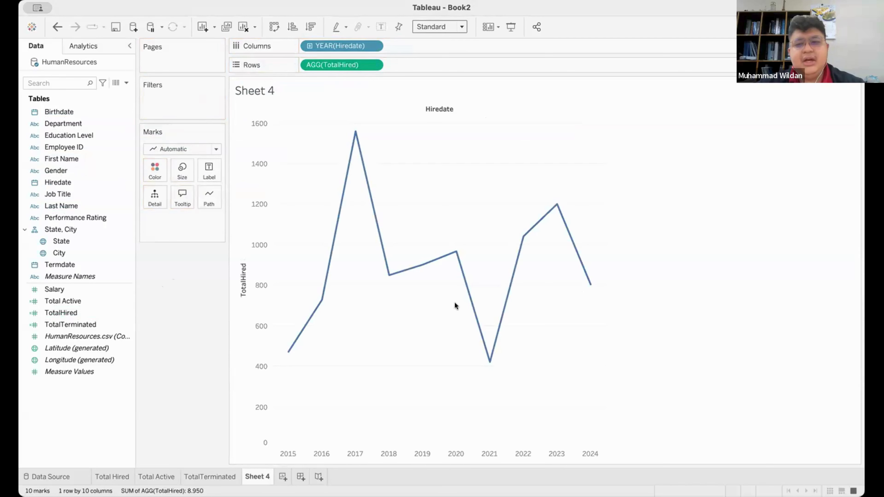
# Add a second TotalHired measure to the rows and change its mark type to Area.
pyautogui.moveTo(458, 258)
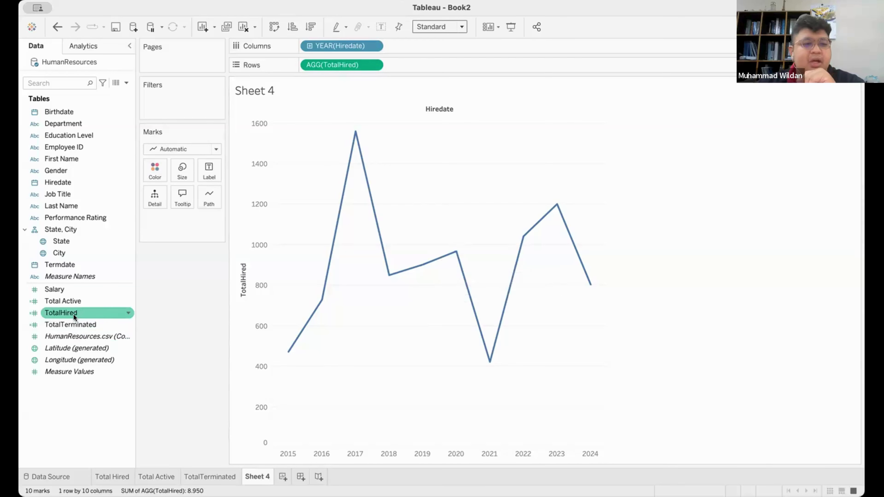
pyautogui.moveTo(73, 314); pyautogui.dragTo(433, 67)
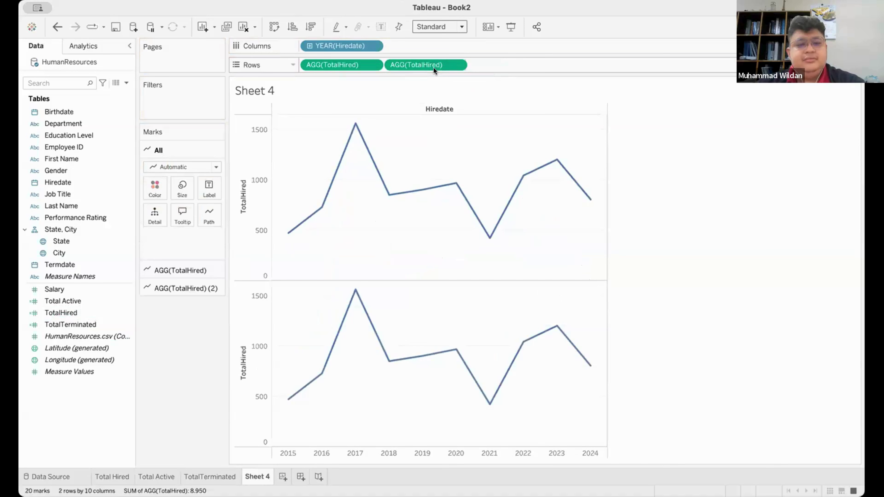
pyautogui.click(181, 288)
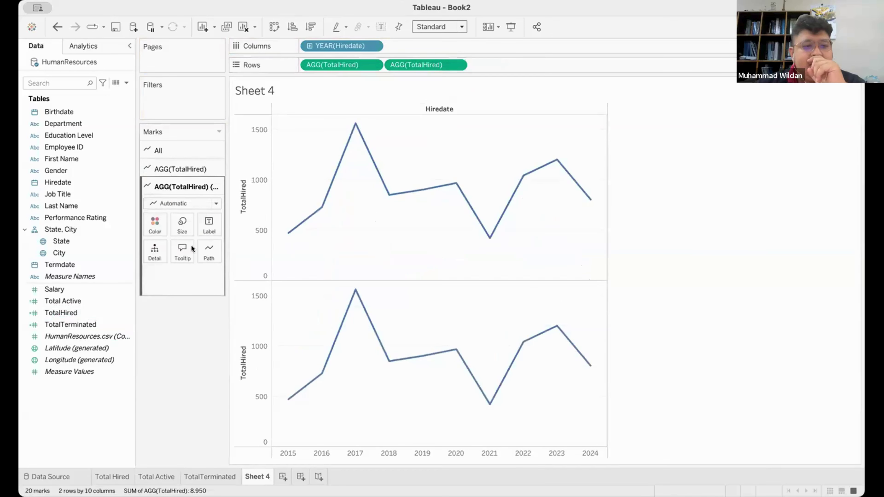
pyautogui.click(191, 202)
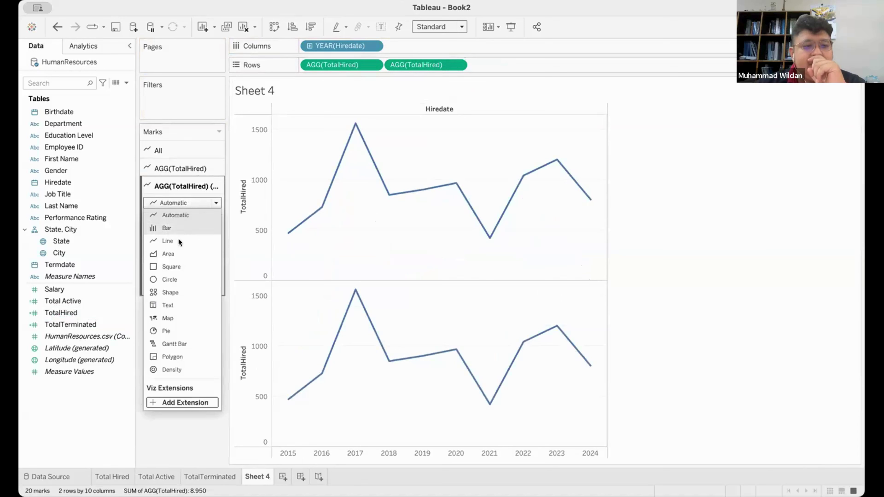
pyautogui.click(176, 250)
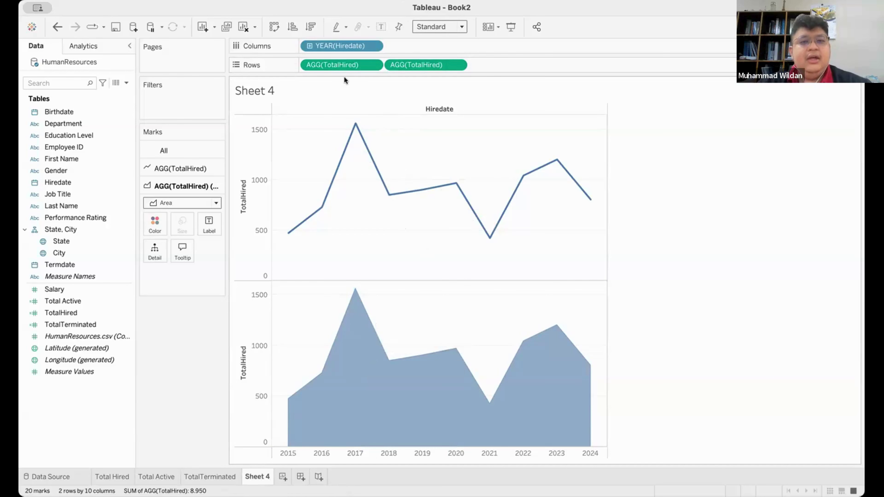
# Add a third TotalHired measure to the rows after the two existing ones.
pyautogui.moveTo(305, 216)
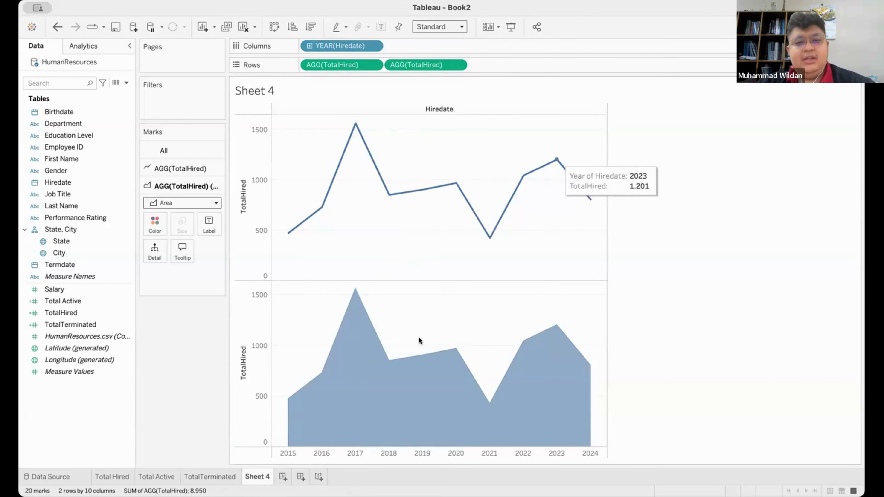
pyautogui.moveTo(460, 388)
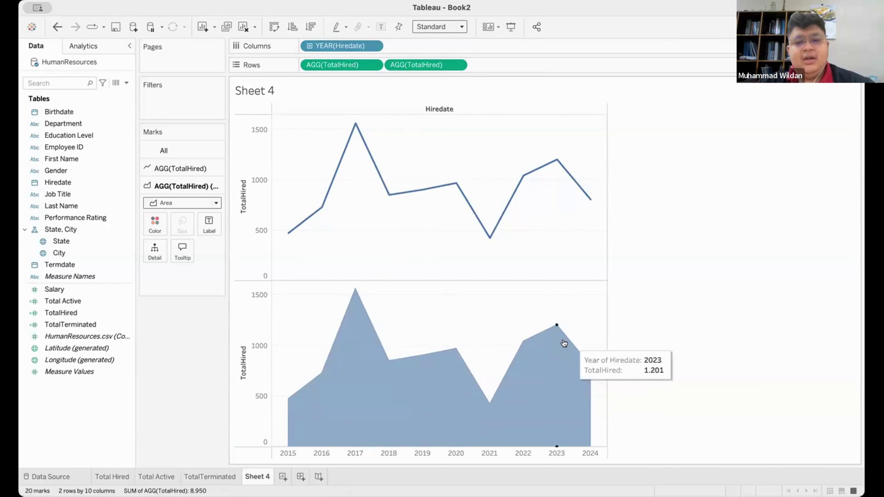
pyautogui.moveTo(515, 189)
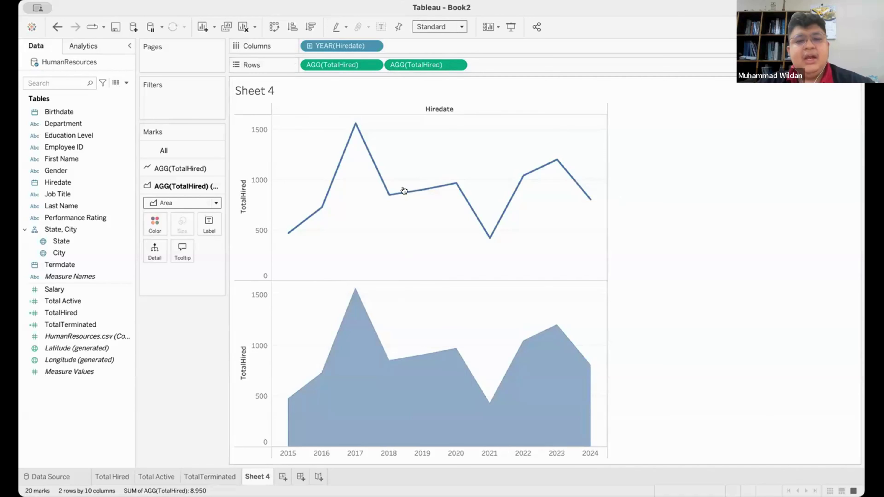
pyautogui.moveTo(359, 335)
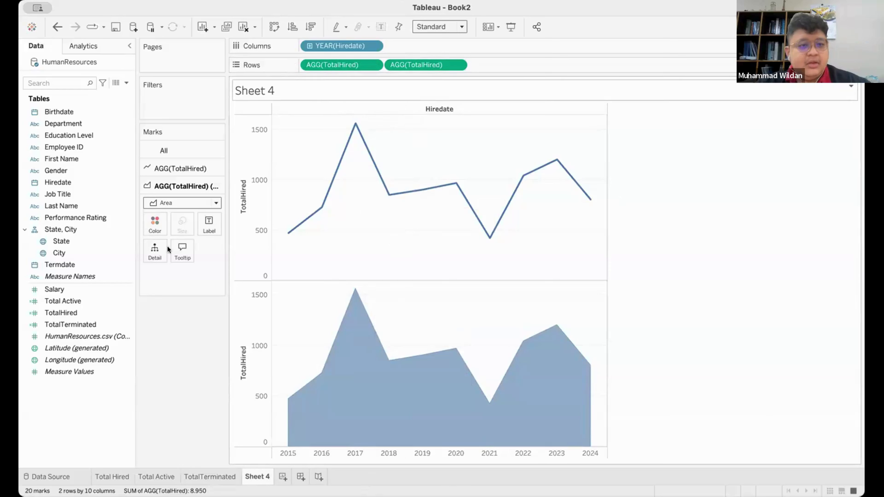
pyautogui.click(71, 312)
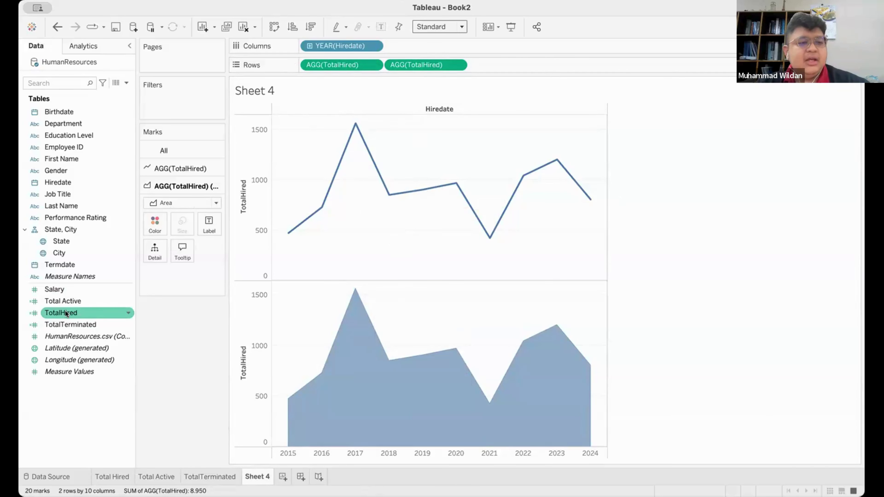
pyautogui.moveTo(65, 310); pyautogui.dragTo(508, 62)
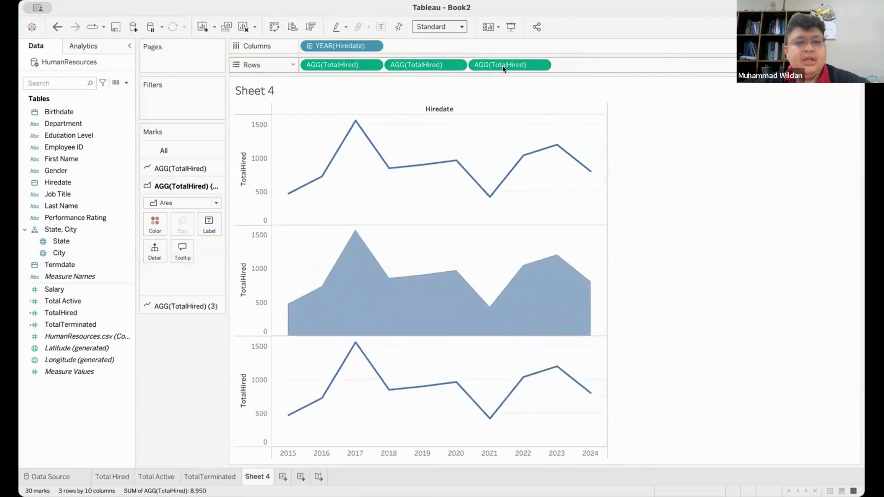
# Remove the third TotalHired measure from the rows and fit the chart to Entire View.
pyautogui.click(541, 65)
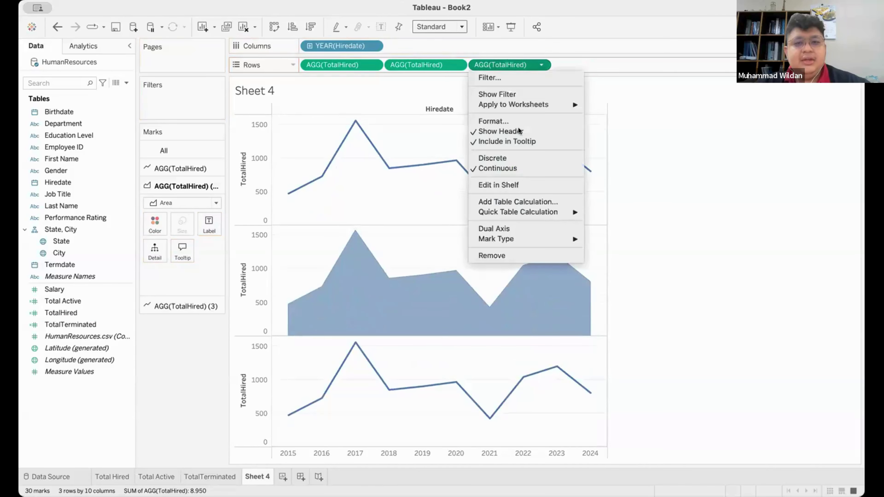
pyautogui.click(490, 255)
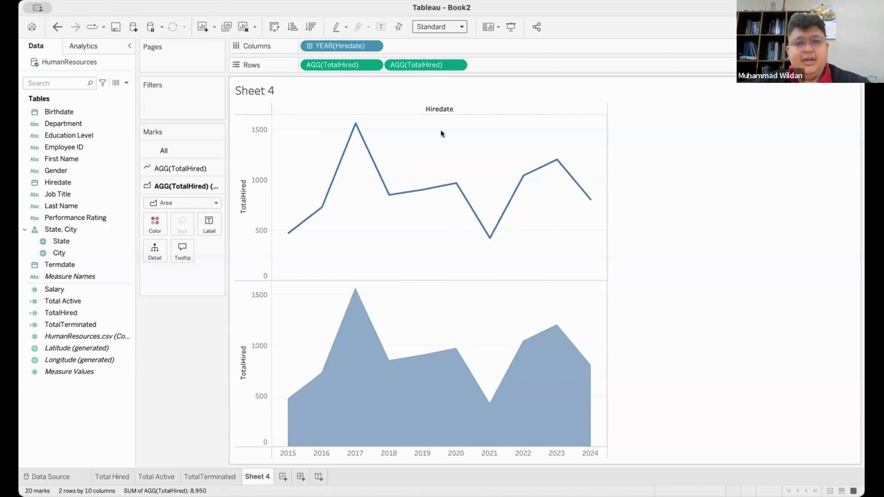
pyautogui.click(441, 25)
pyautogui.click(425, 64)
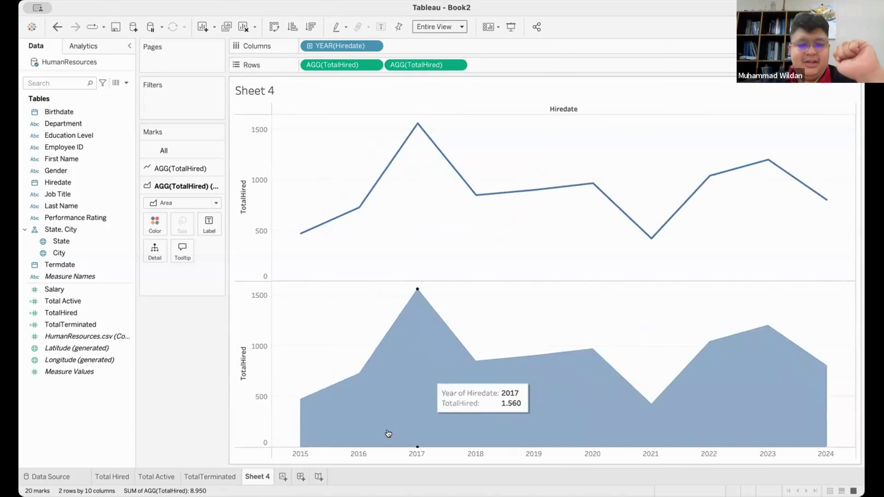
pyautogui.rightClick(379, 454)
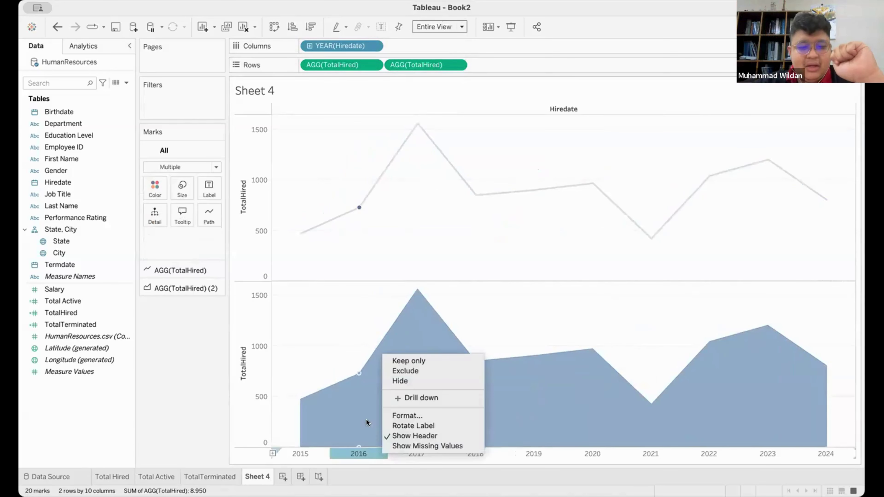
pyautogui.rightClick(362, 407)
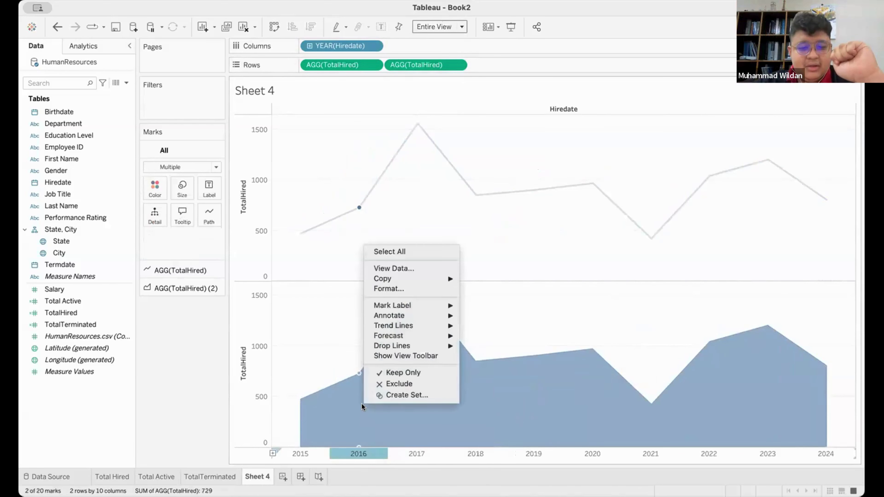
pyautogui.click(219, 405)
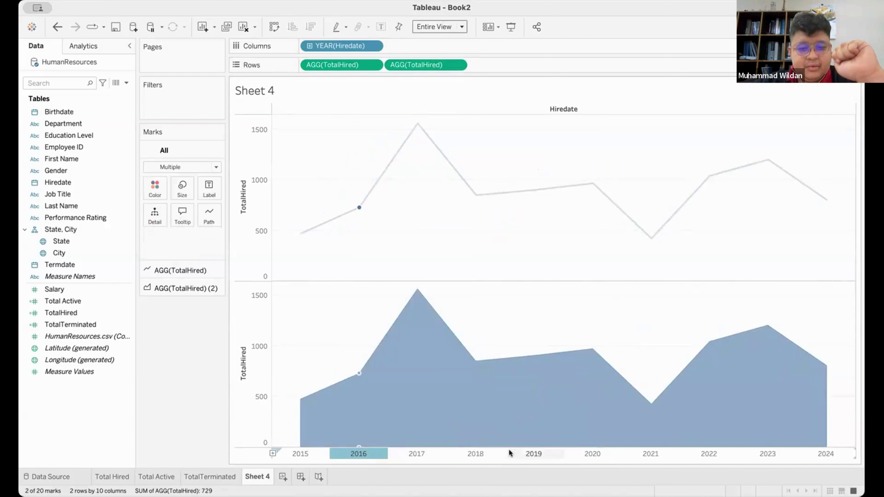
pyautogui.click(534, 453)
# Combine the TotalHired line and area charts on a dual axis, and undo the combination.
pyautogui.rightClick(255, 421)
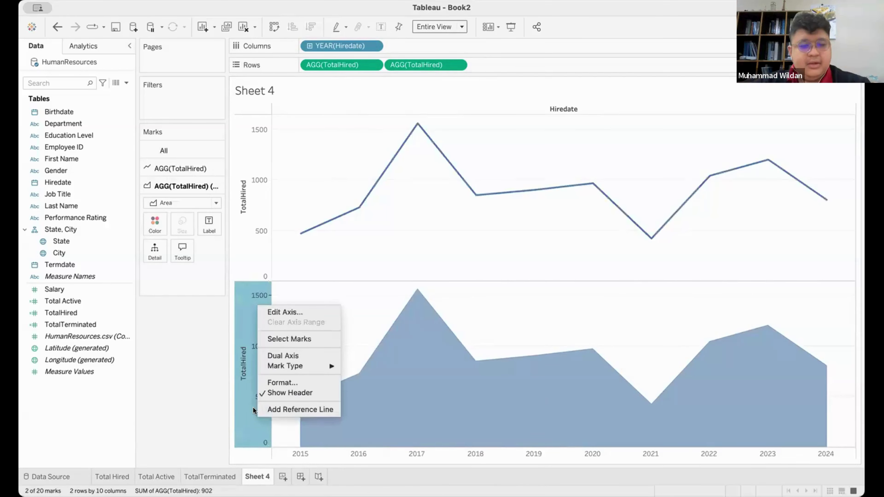
pyautogui.click(253, 407)
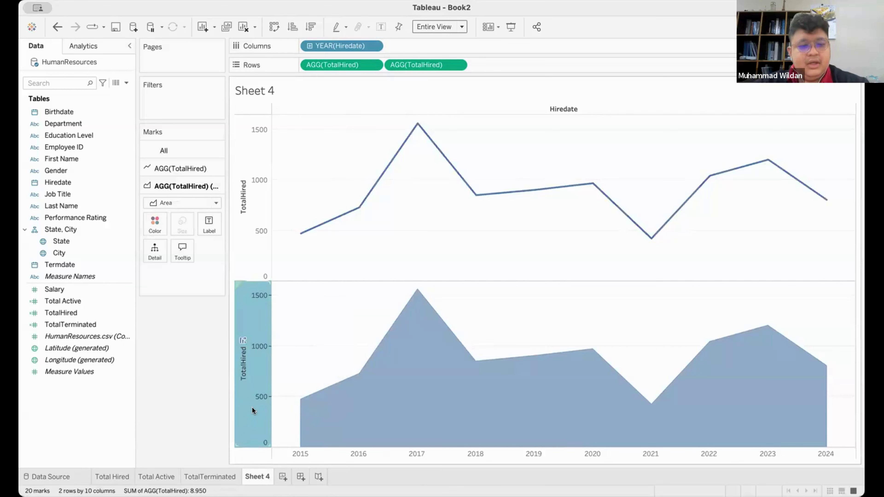
pyautogui.rightClick(252, 407)
pyautogui.moveTo(281, 353)
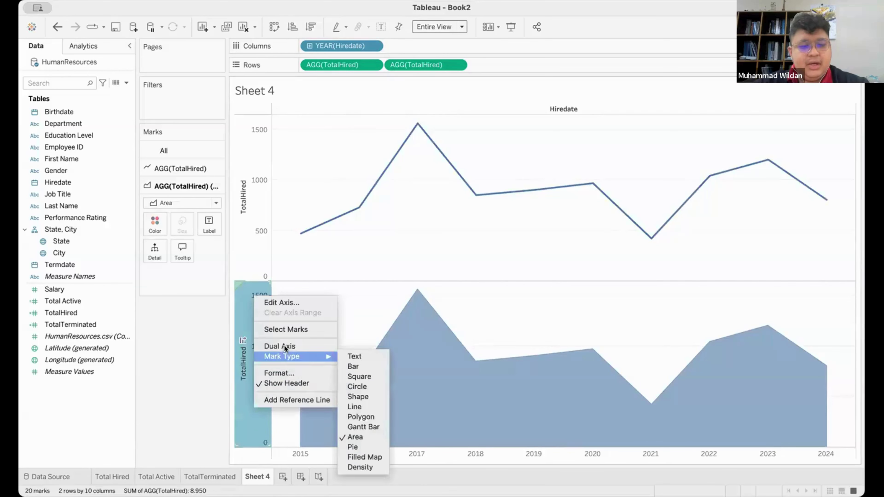
pyautogui.click(289, 342)
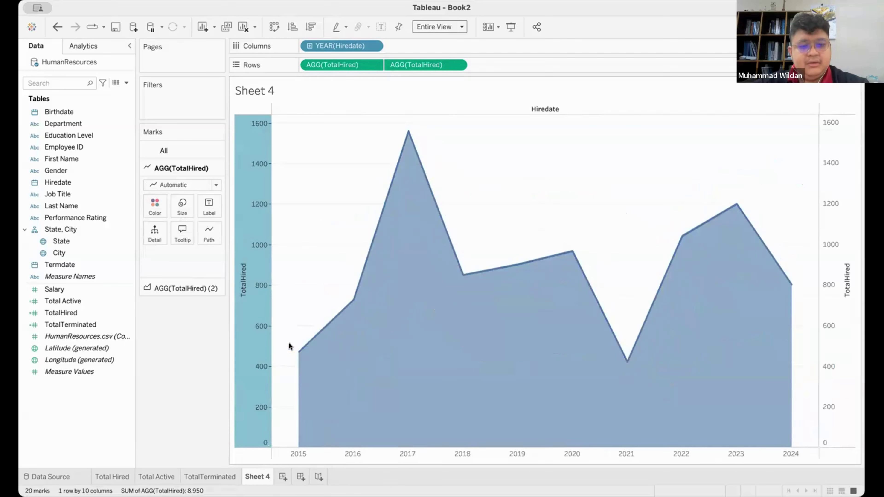
pyautogui.click(183, 388)
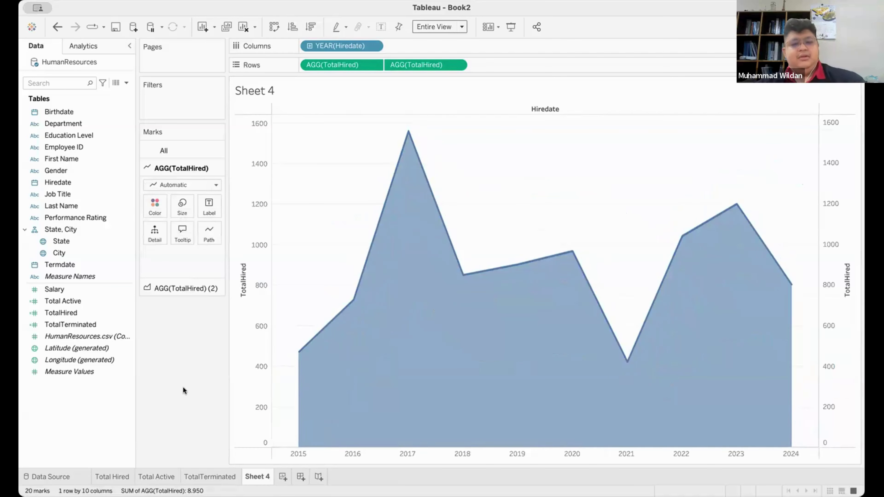
pyautogui.press('super+z')
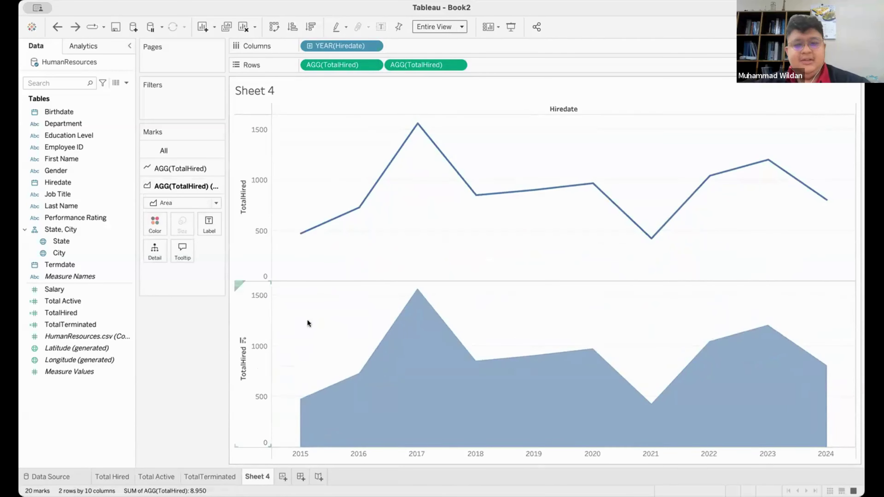
# Try overlaying the two TotalHired charts on a dual axis with synchronized axes, and undo both changes.
pyautogui.rightClick(246, 355)
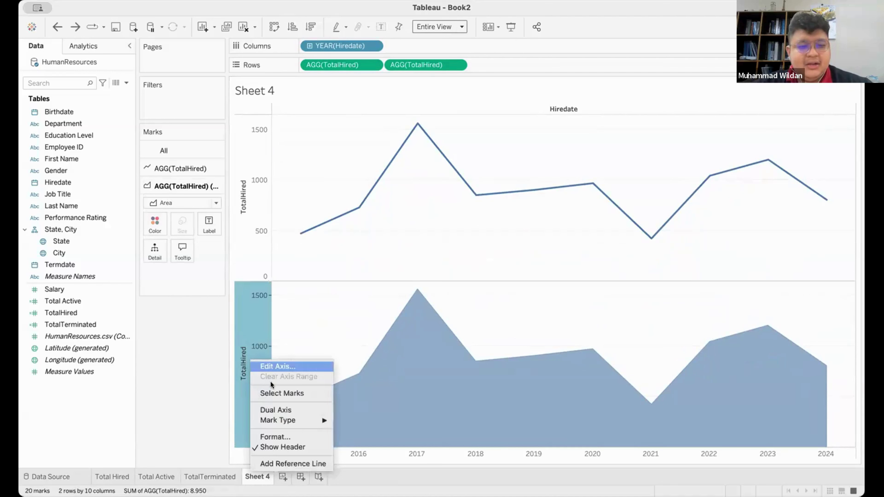
pyautogui.click(276, 411)
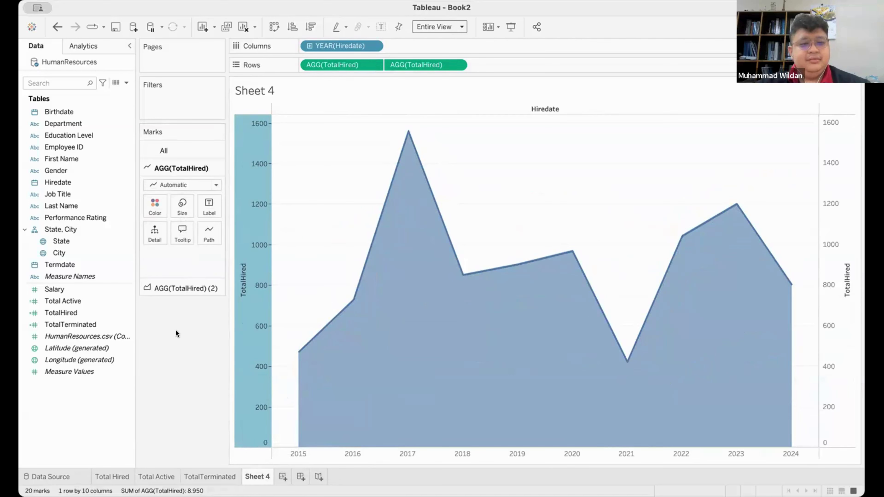
pyautogui.rightClick(246, 273)
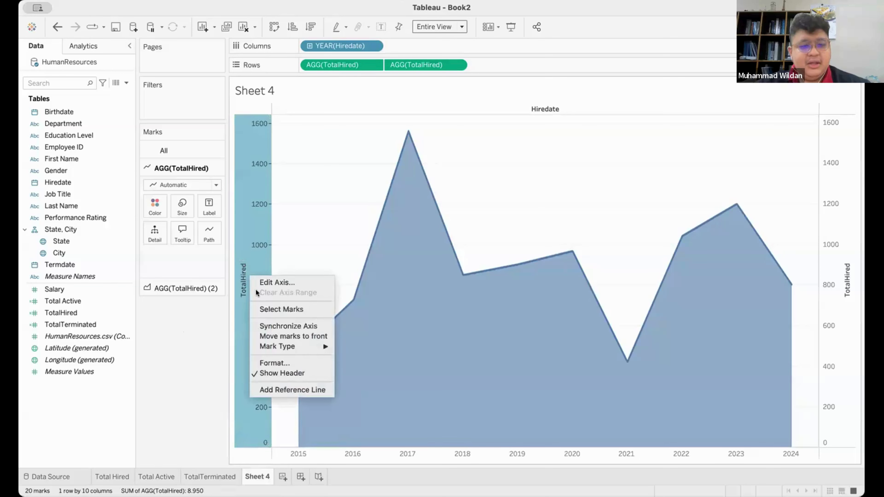
pyautogui.click(273, 326)
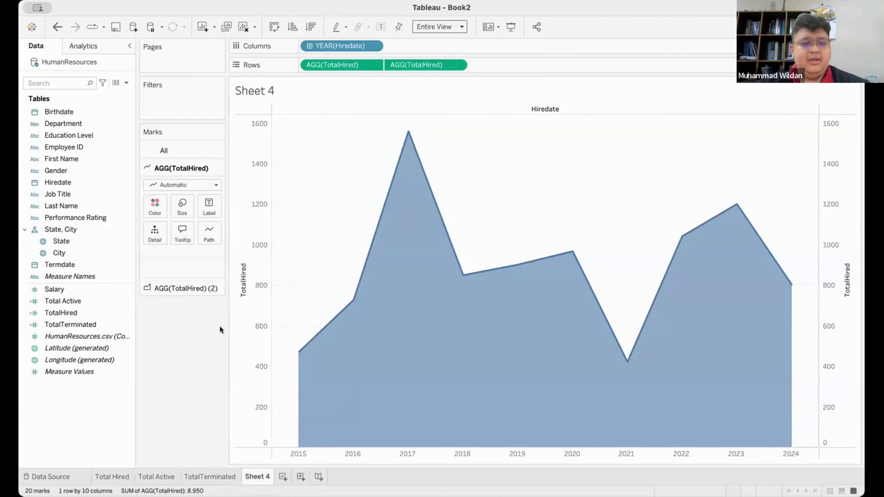
pyautogui.rightClick(247, 310)
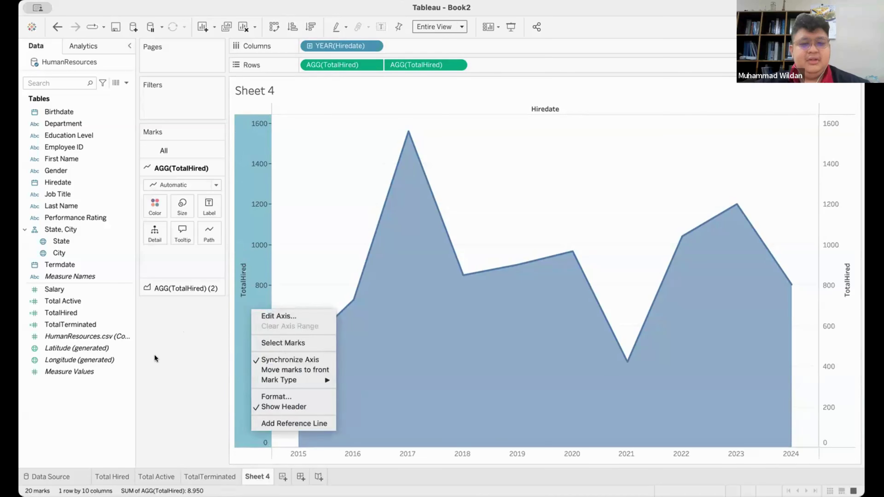
pyautogui.press('Escape')
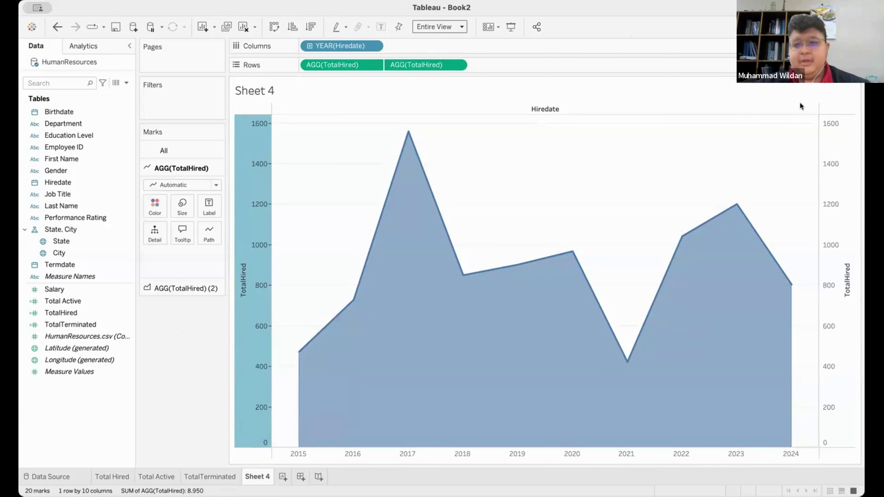
pyautogui.rightClick(838, 176)
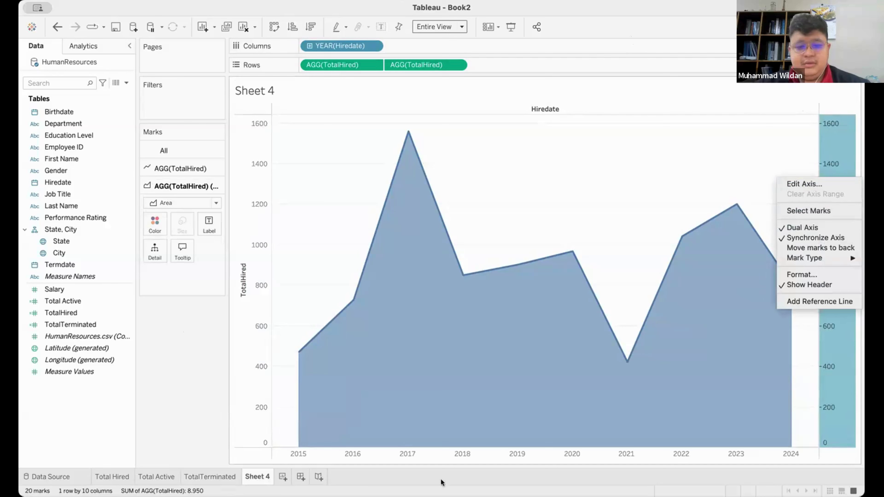
pyautogui.click(351, 480)
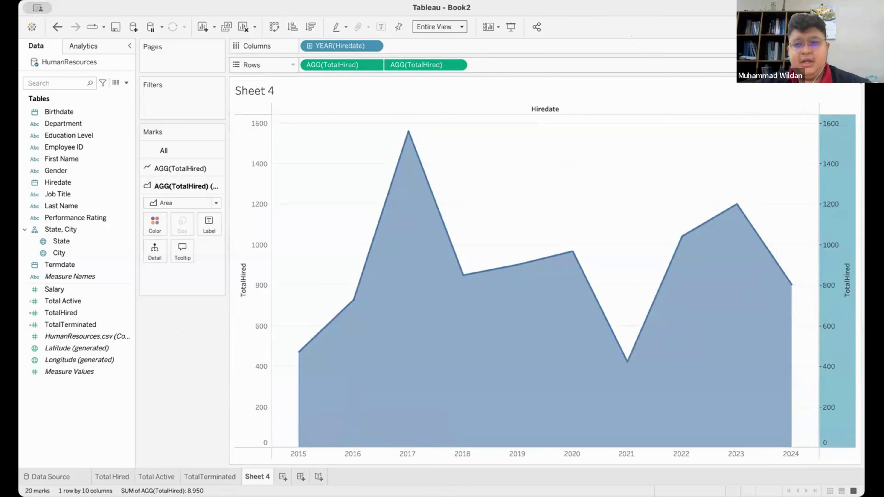
pyautogui.hotkey('ctrl', 'z')
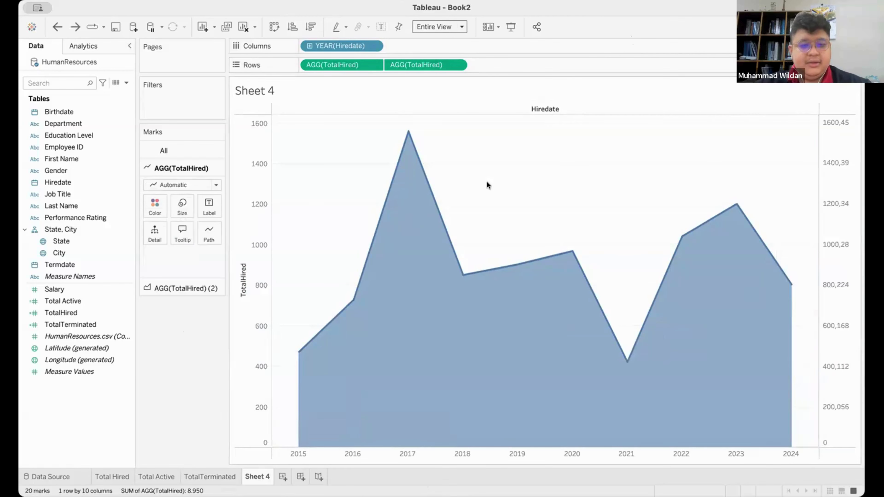
pyautogui.hotkey('ctrl', 'z')
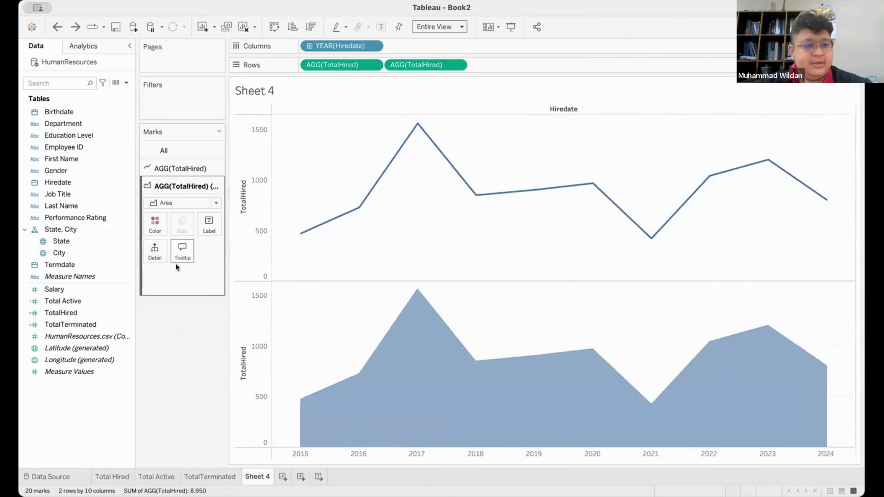
# Try adding a third TotalHired measure to the rows and combining it with the area chart on a dual axis, and undo both changes.
pyautogui.moveTo(86, 315); pyautogui.dragTo(513, 64)
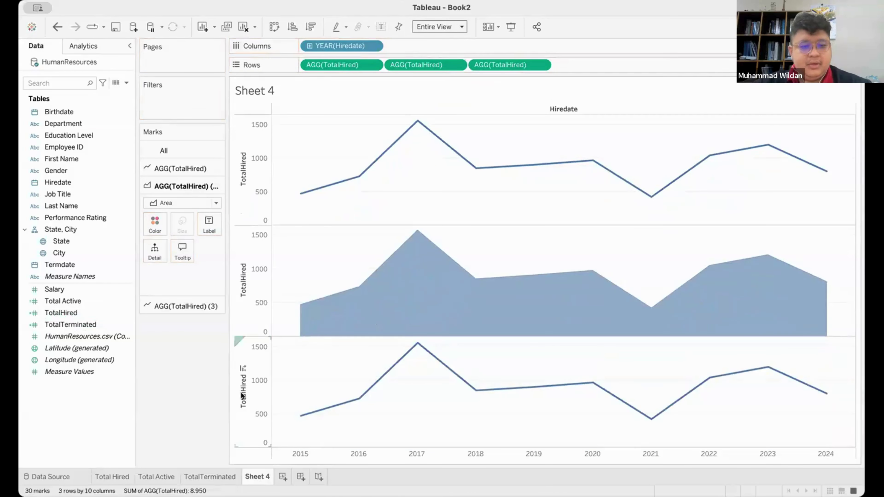
pyautogui.click(243, 395)
pyautogui.rightClick(242, 396)
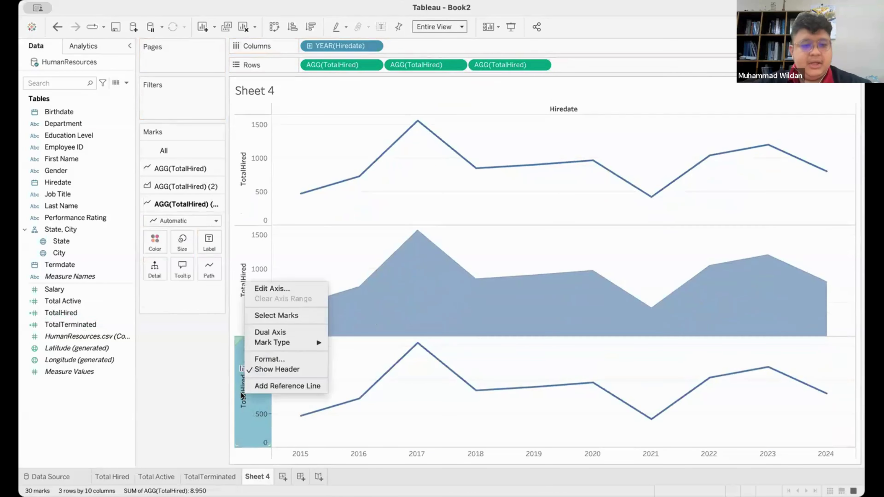
pyautogui.click(267, 332)
pyautogui.rightClick(242, 344)
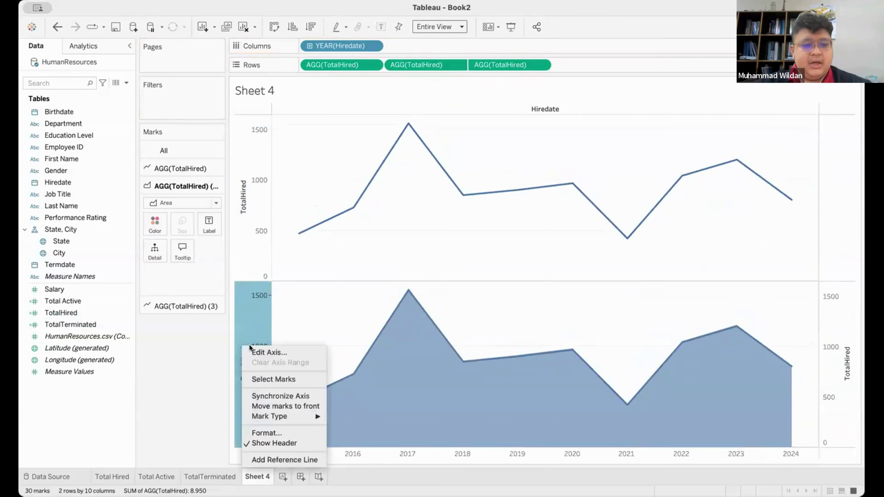
pyautogui.click(193, 355)
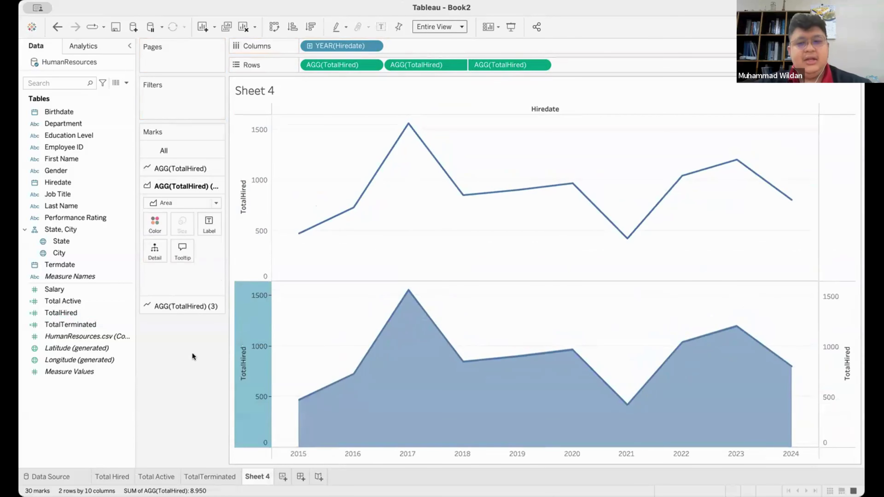
pyautogui.hotkey('ctrl', 'z')
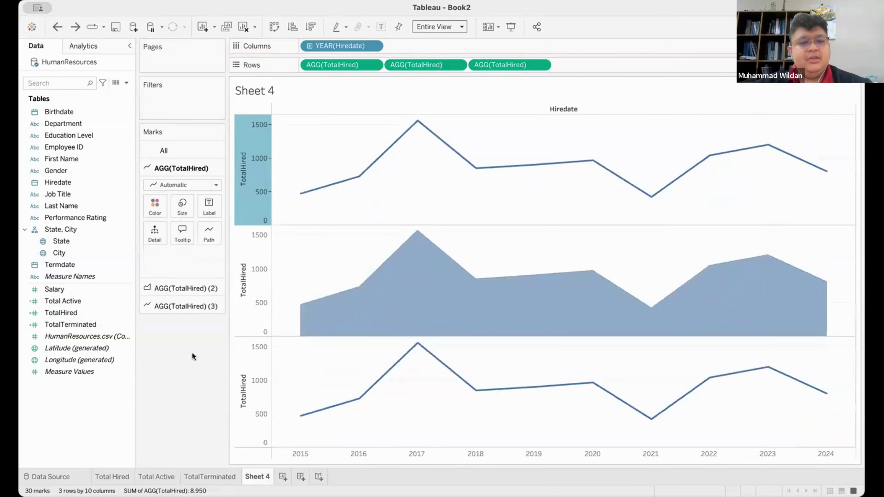
pyautogui.hotkey('ctrl', 'z')
# Overlay the TotalHired line and area charts on a dual axis and hide the worksheet title.
pyautogui.rightClick(244, 347)
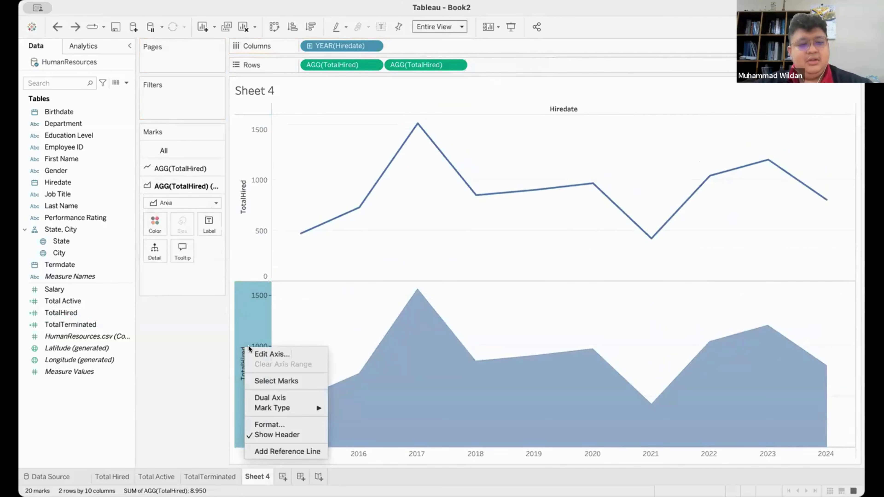
pyautogui.click(275, 397)
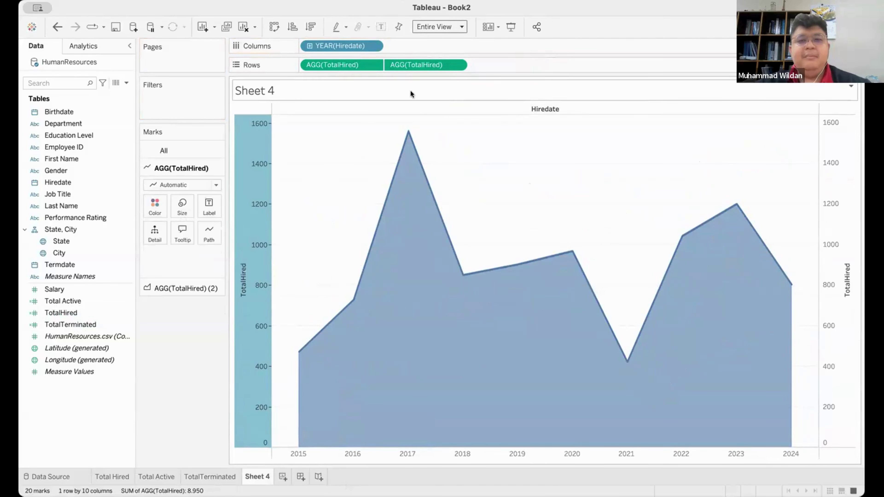
pyautogui.rightClick(405, 92)
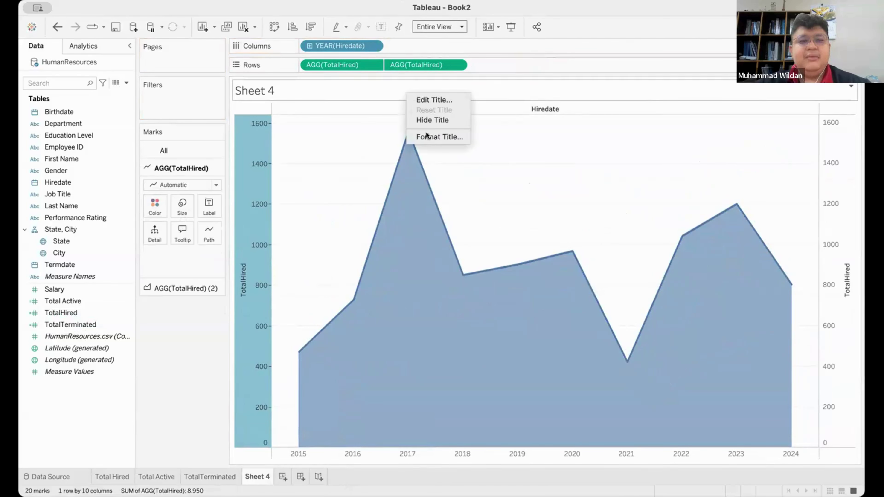
pyautogui.click(438, 120)
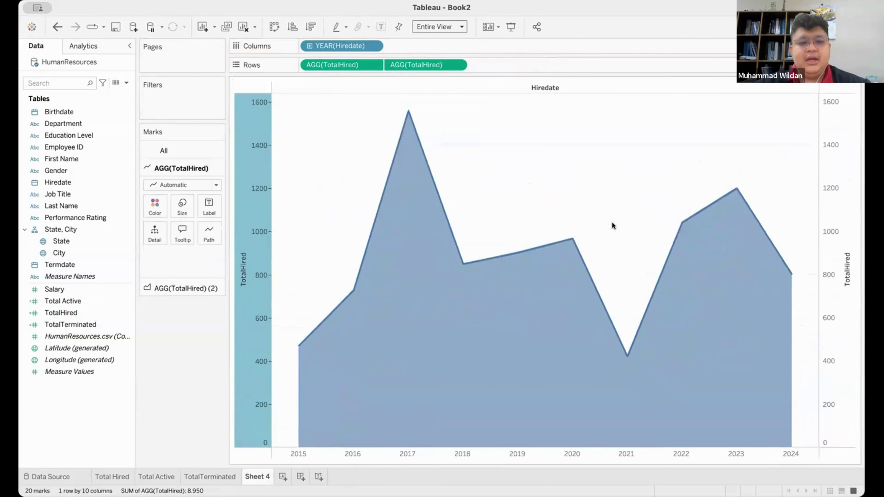
# Hide the header of the secondary TotalHired axis and synchronize the primary axis with it.
pyautogui.click(830, 250)
pyautogui.rightClick(831, 251)
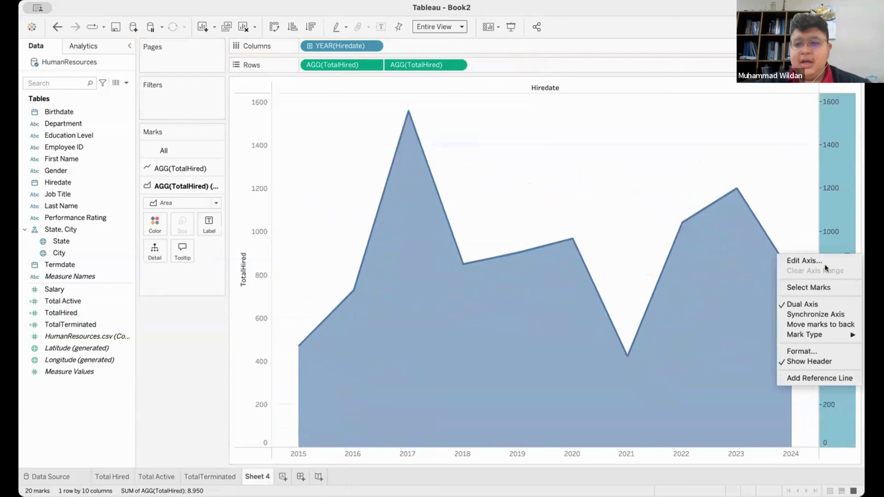
pyautogui.click(818, 359)
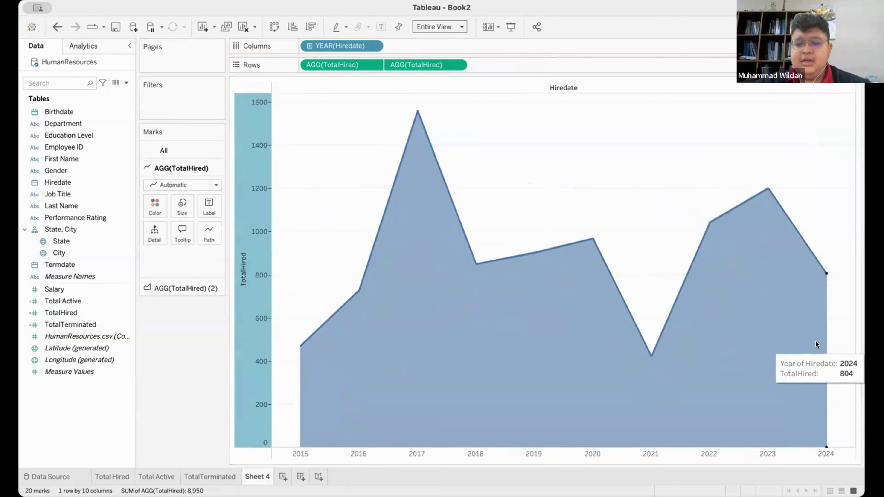
pyautogui.rightClick(246, 254)
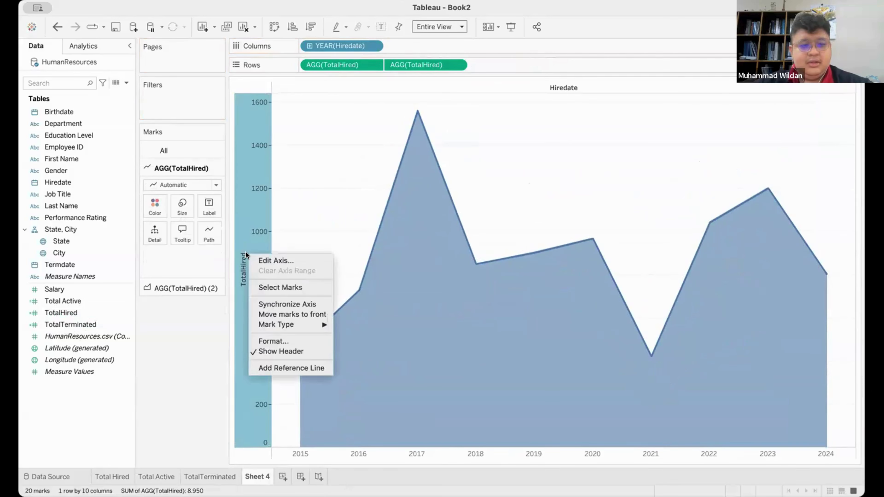
pyautogui.click(272, 300)
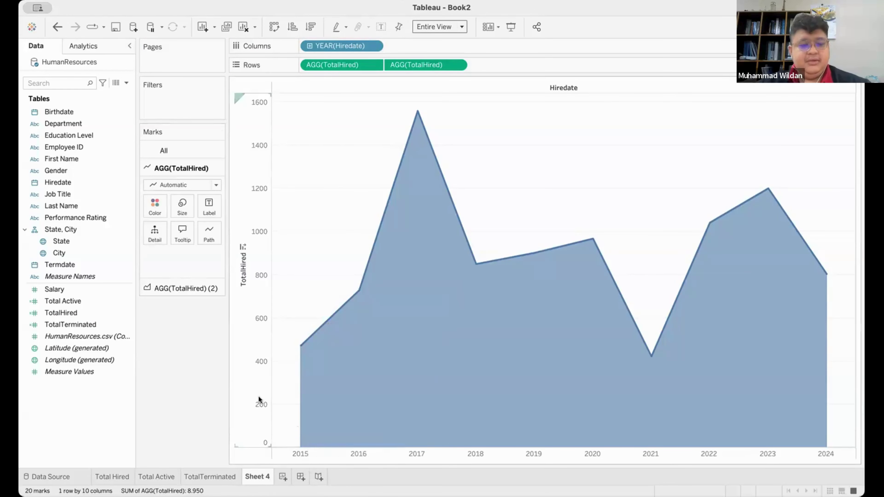
pyautogui.click(191, 147)
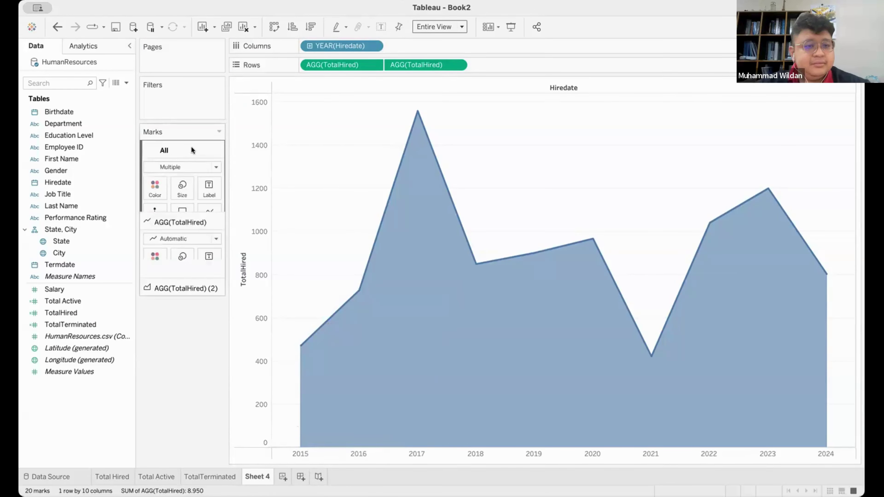
pyautogui.click(160, 187)
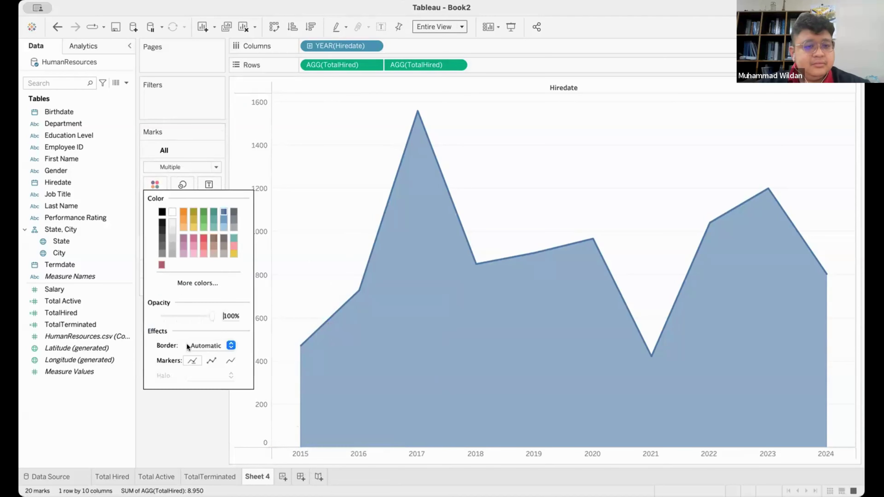
pyautogui.click(200, 410)
# Color the TotalHired line light green and show markers at all of its data points.
pyautogui.click(184, 268)
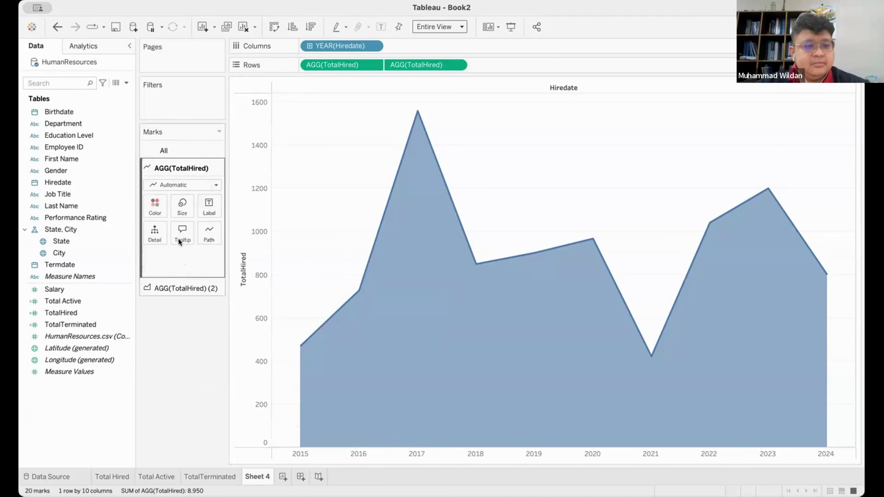
pyautogui.click(155, 206)
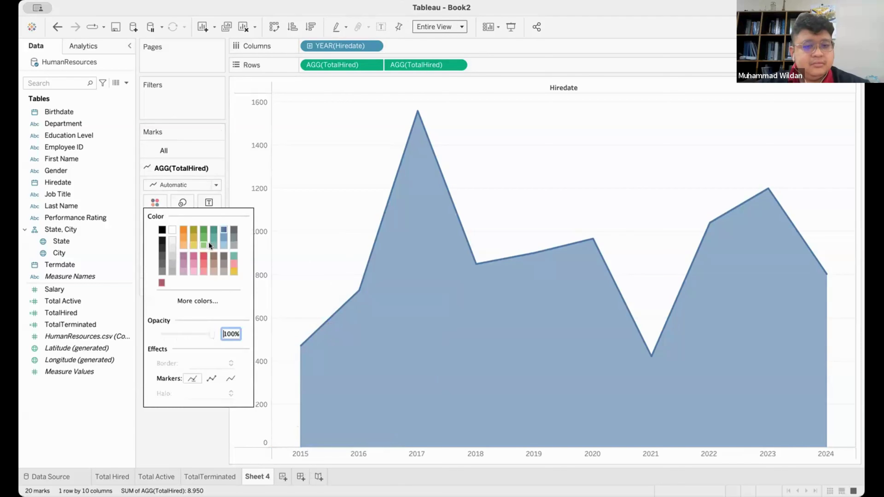
pyautogui.click(201, 244)
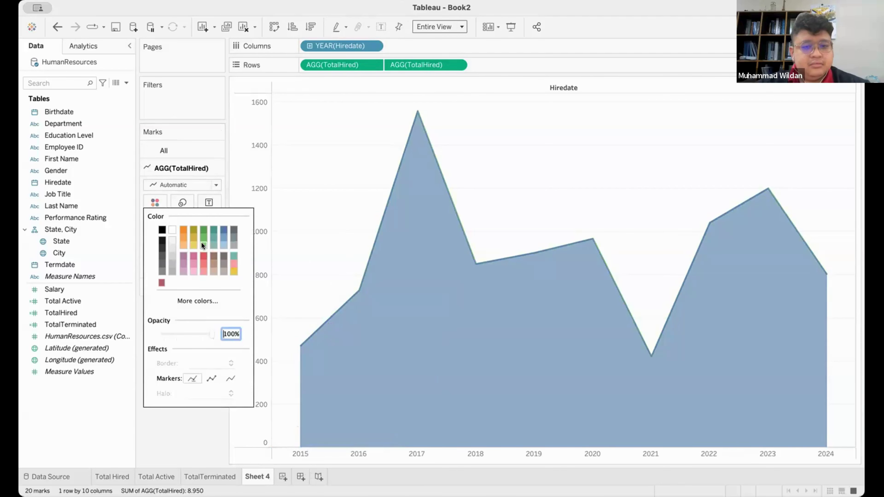
pyautogui.click(213, 378)
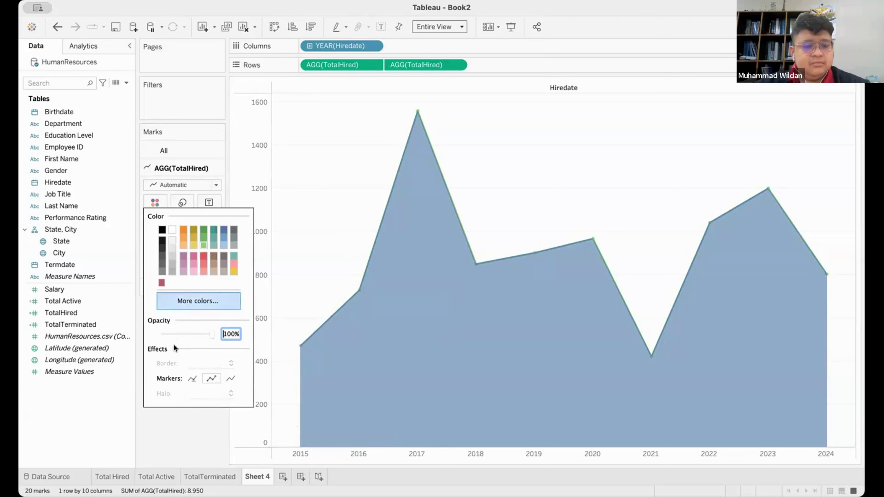
pyautogui.click(176, 438)
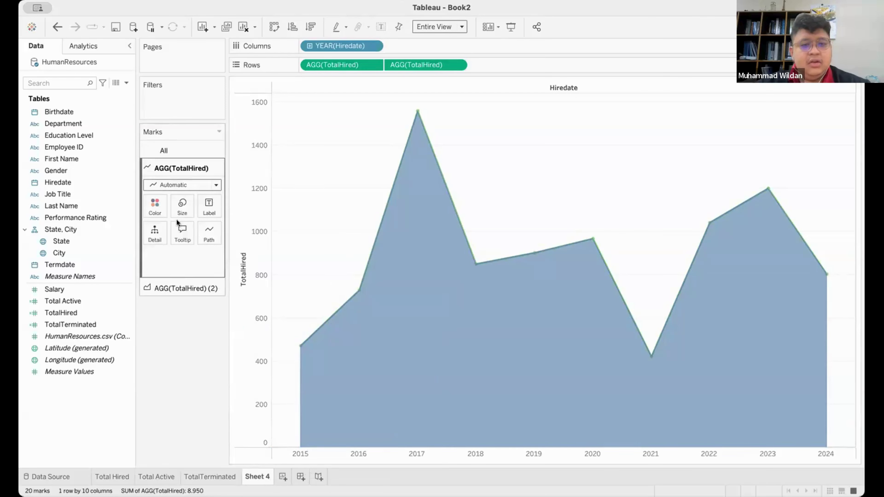
# Color the TotalHired area light blue and set its opacity to 56%.
pyautogui.click(172, 288)
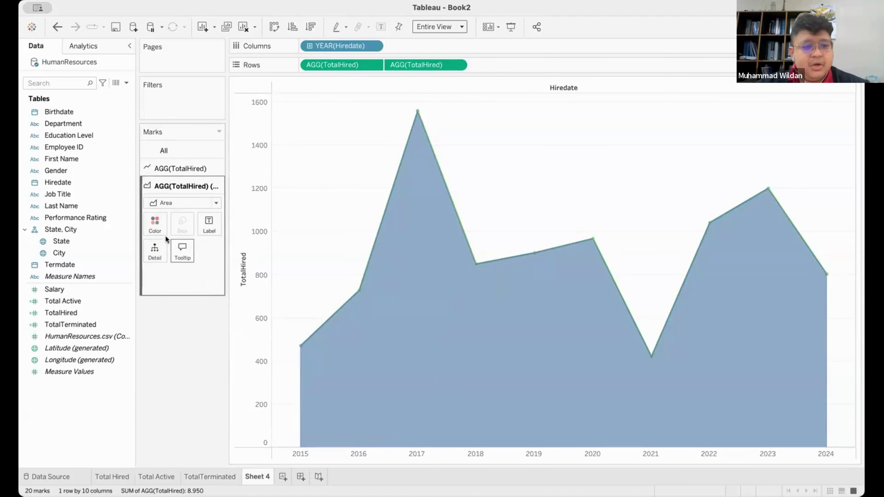
pyautogui.click(155, 226)
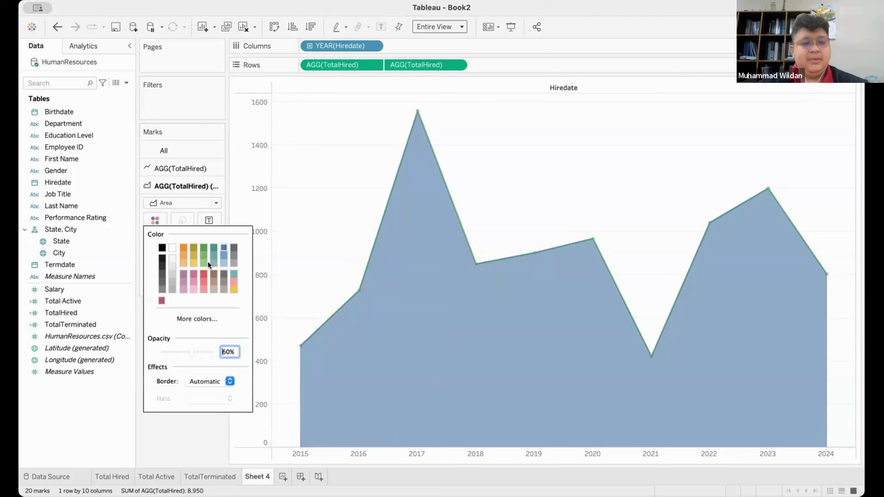
pyautogui.click(224, 263)
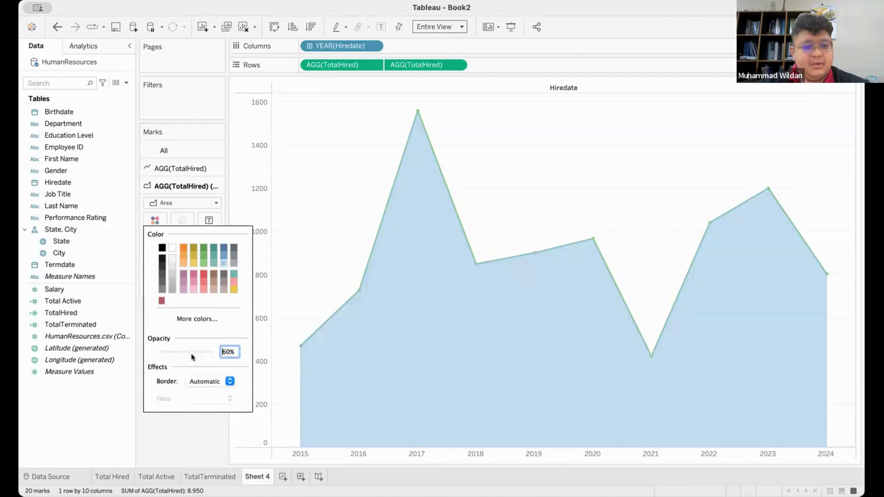
pyautogui.moveTo(192, 351)
pyautogui.mouseDown()
pyautogui.moveTo(147, 359)
pyautogui.moveTo(206, 351)
pyautogui.moveTo(173, 350)
pyautogui.moveTo(185, 351)
pyautogui.mouseUp()
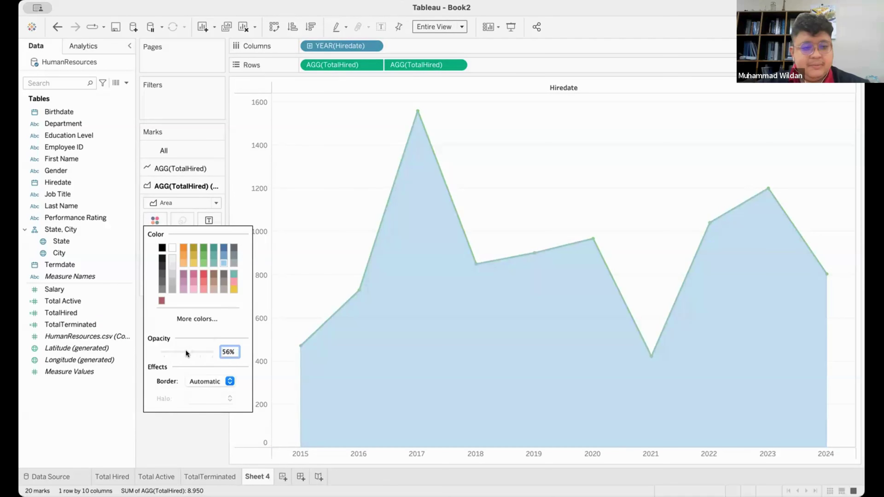
# Try a dark border around the TotalHired area, and remove it.
pyautogui.click(209, 380)
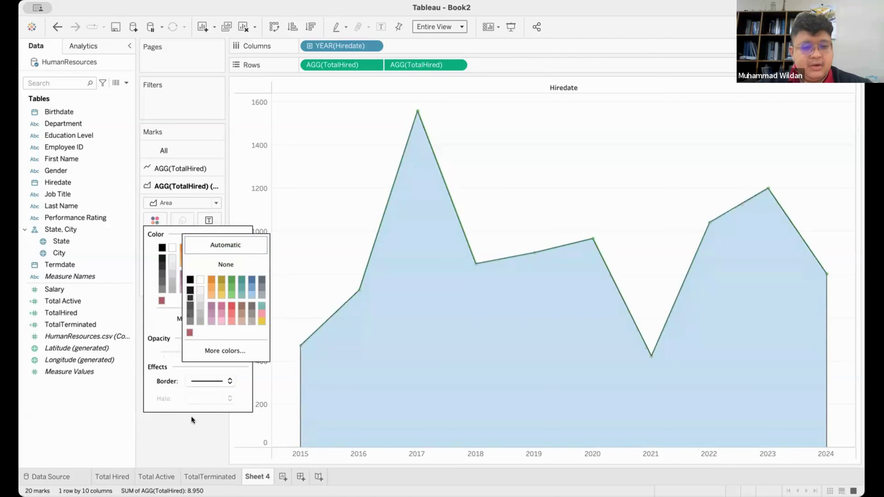
pyautogui.click(192, 424)
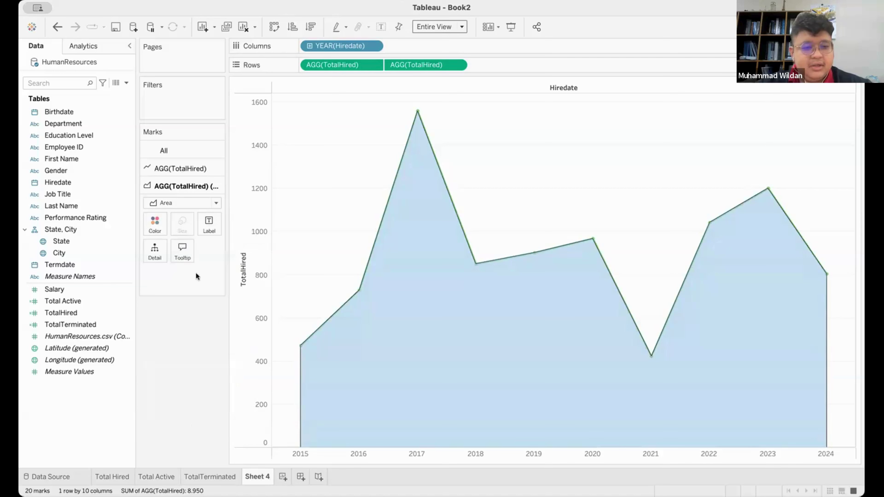
pyautogui.click(157, 229)
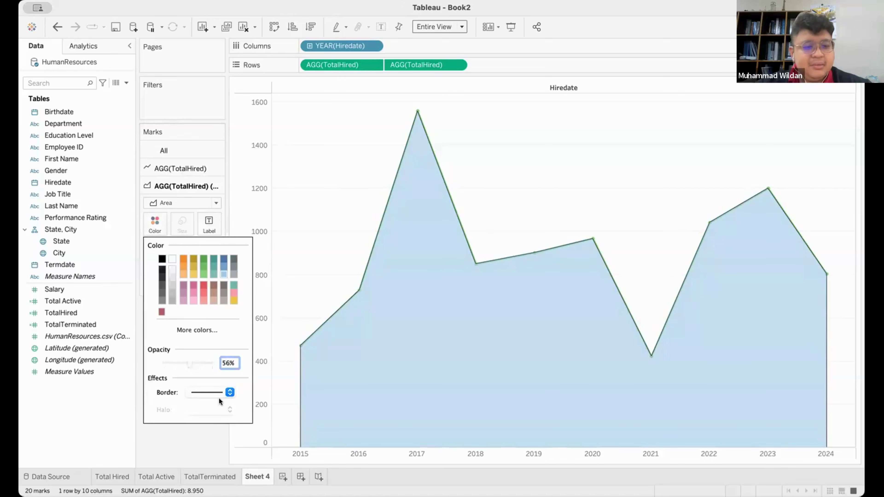
pyautogui.click(212, 270)
pyautogui.click(180, 439)
# Open the mark settings of the TotalHired line for editing.
pyautogui.click(173, 169)
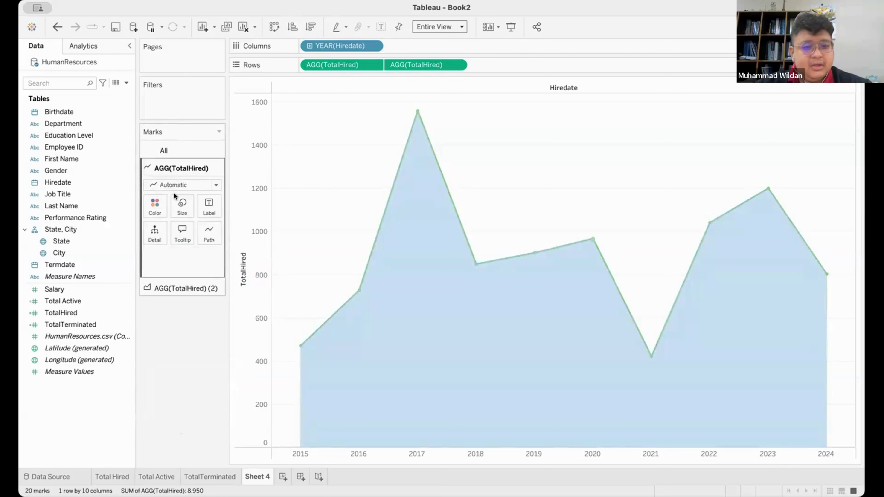
# Color the first TotalHired line dark blue with markers on all points, and increase its thickness.
pyautogui.click(162, 209)
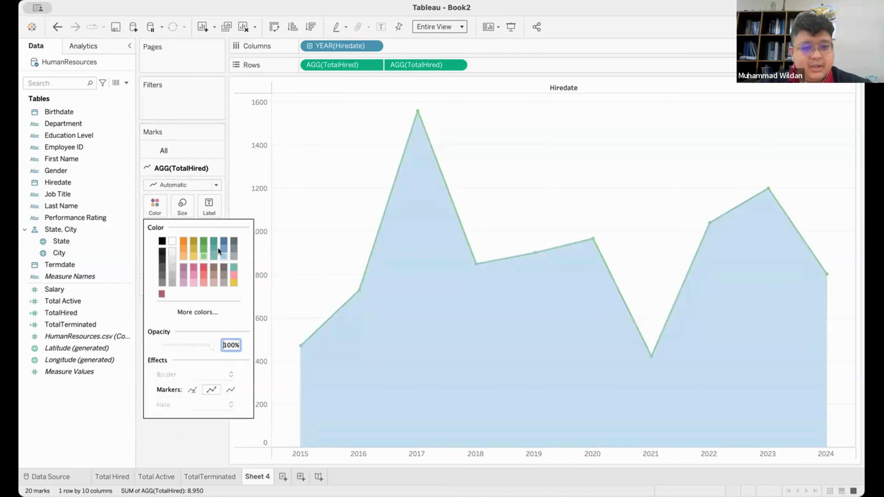
pyautogui.click(221, 239)
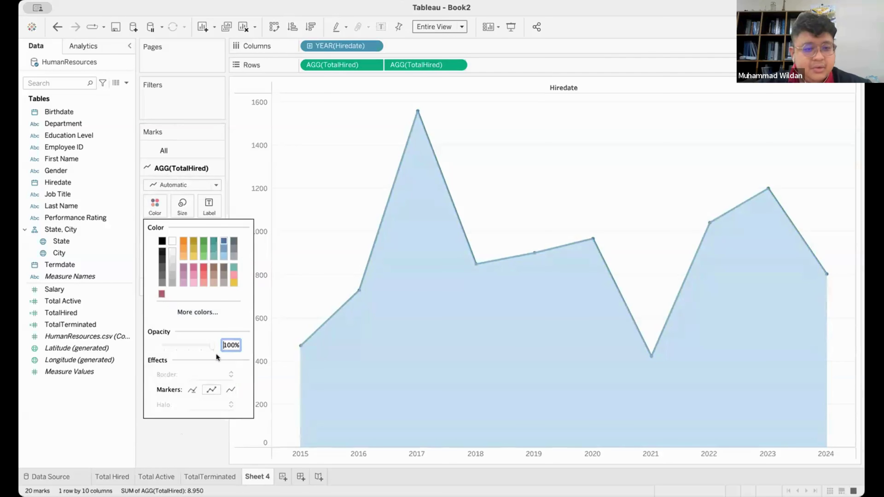
pyautogui.click(192, 389)
pyautogui.click(216, 390)
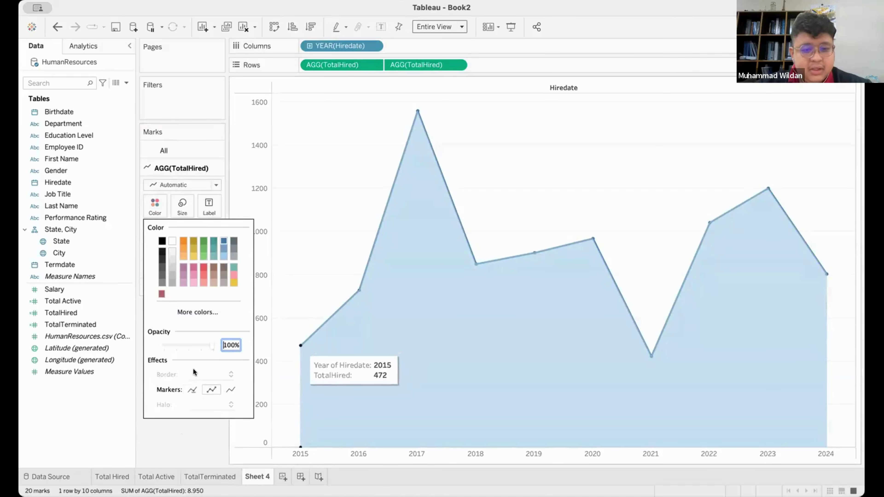
pyautogui.click(190, 420)
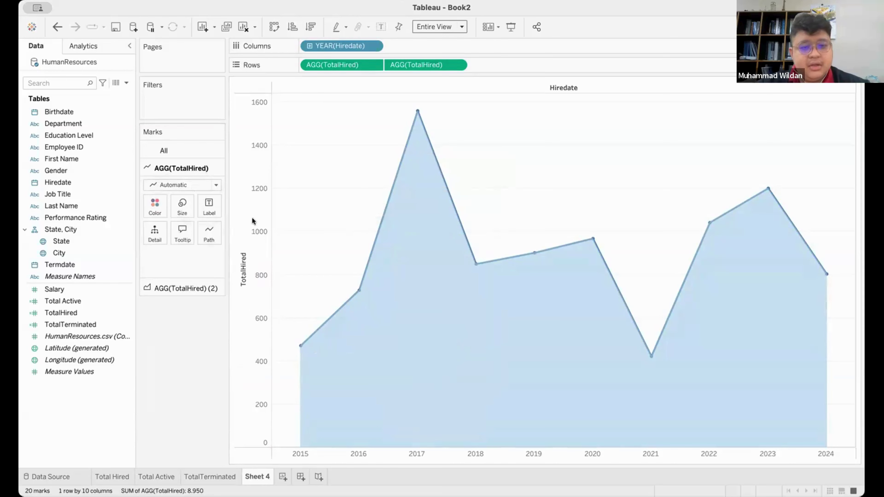
pyautogui.moveTo(252, 218); pyautogui.dragTo(275, 217)
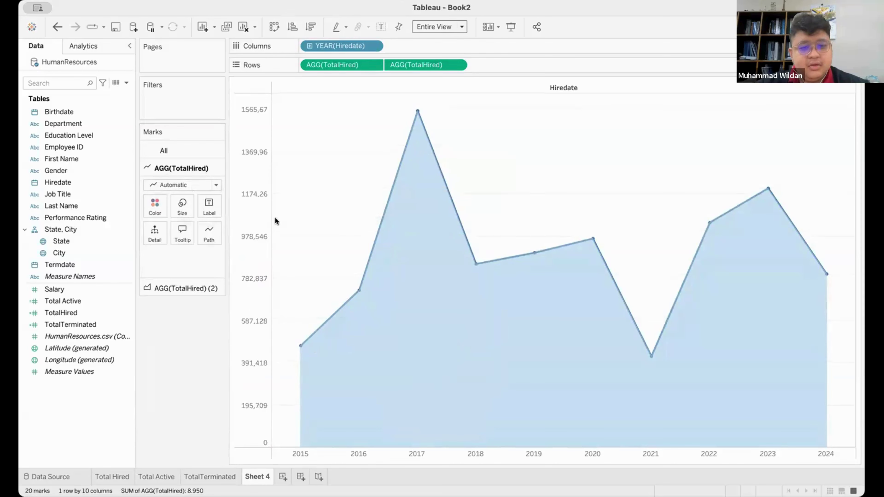
pyautogui.click(222, 217)
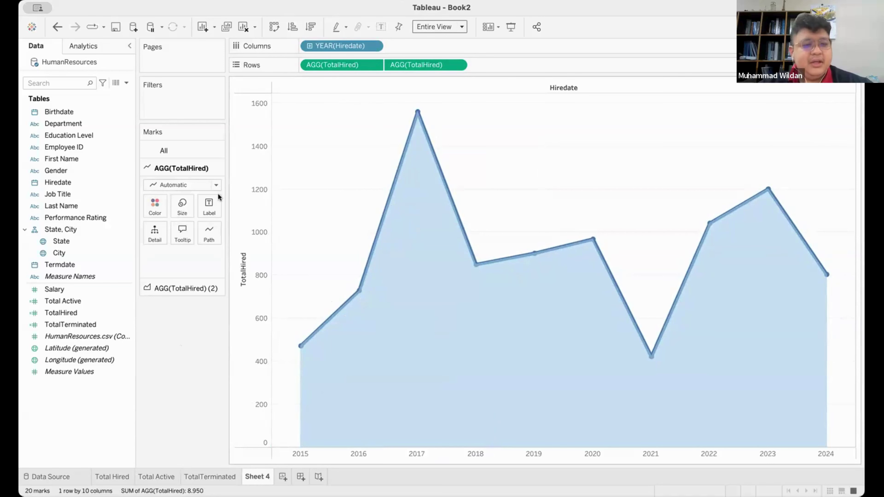
pyautogui.click(178, 287)
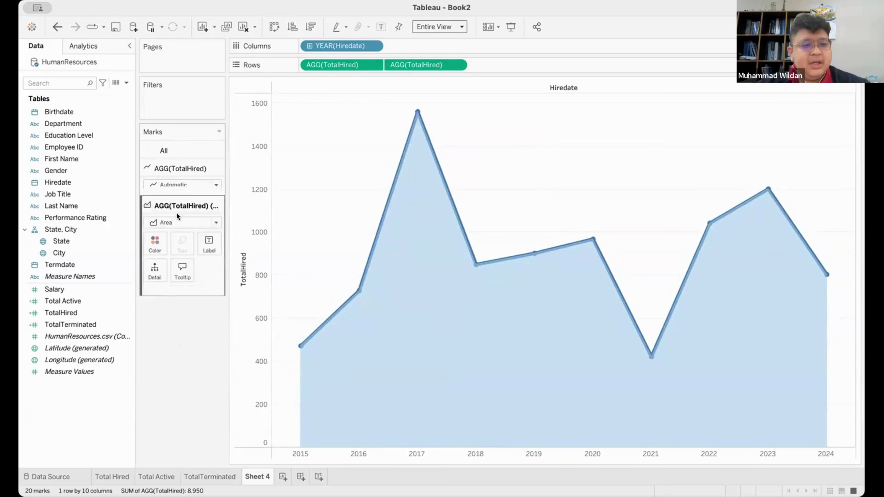
pyautogui.click(185, 168)
pyautogui.click(177, 281)
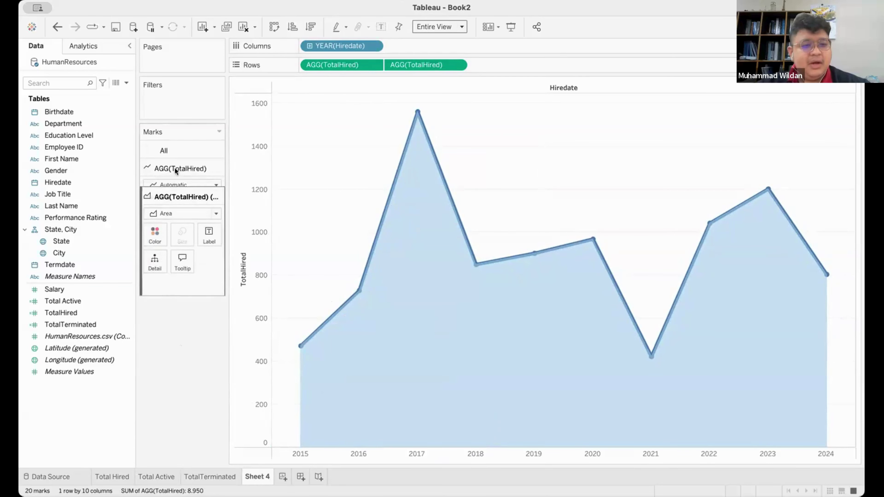
pyautogui.click(177, 168)
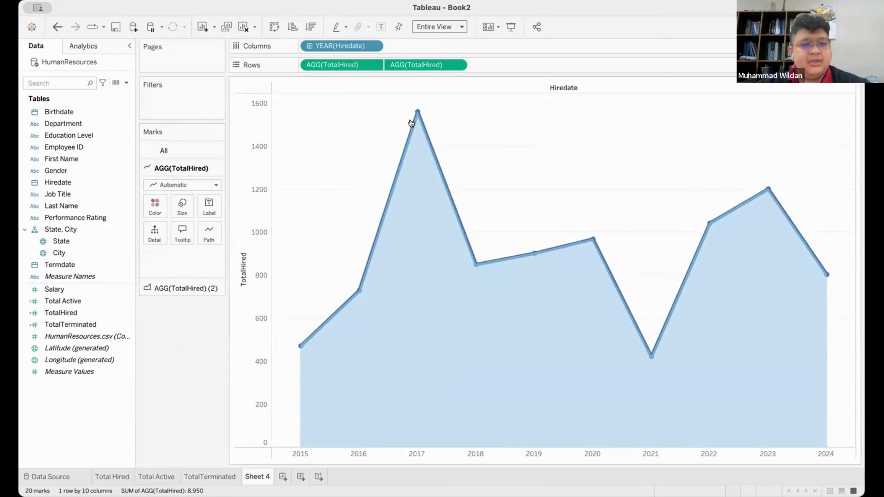
pyautogui.click(192, 289)
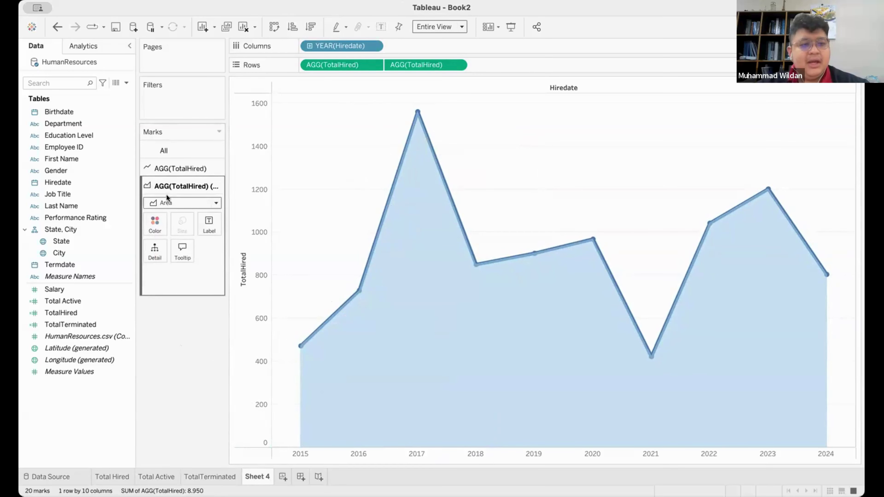
# Make the first TotalHired line slightly thinner.
pyautogui.click(181, 168)
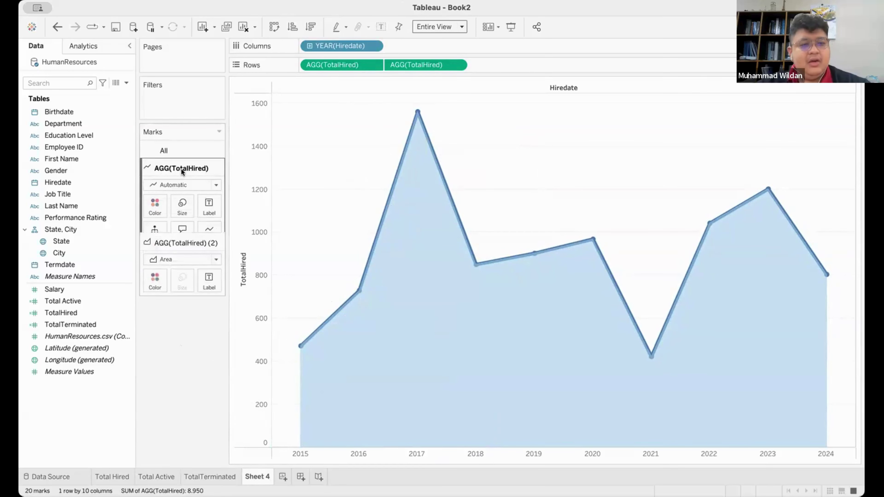
pyautogui.click(176, 204)
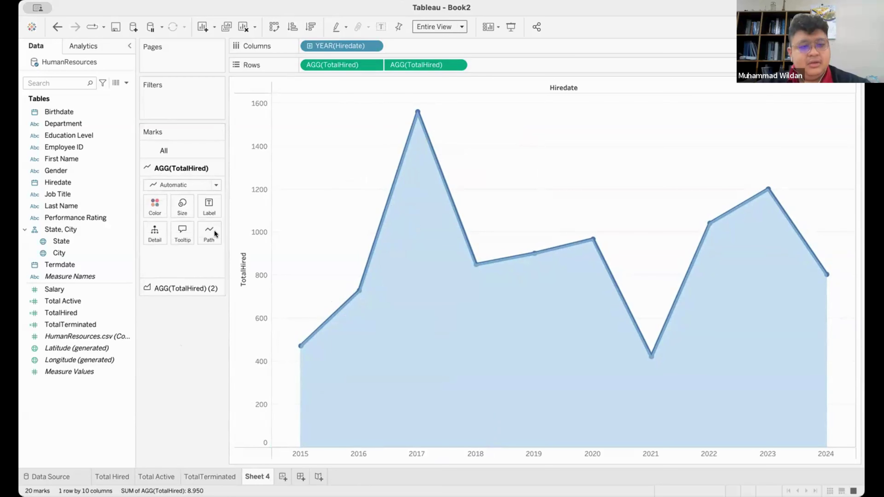
pyautogui.moveTo(214, 230); pyautogui.dragTo(208, 231)
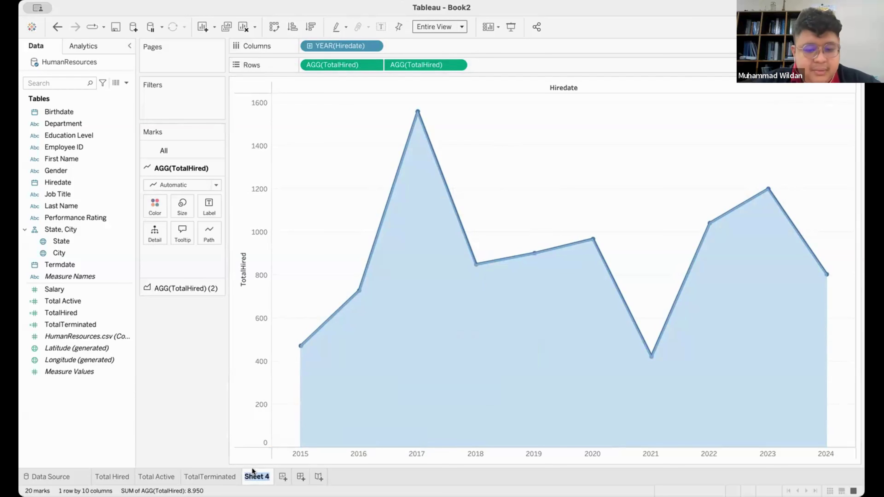
# Rename the current worksheet as "Hired by Year".
pyautogui.write('by Year')
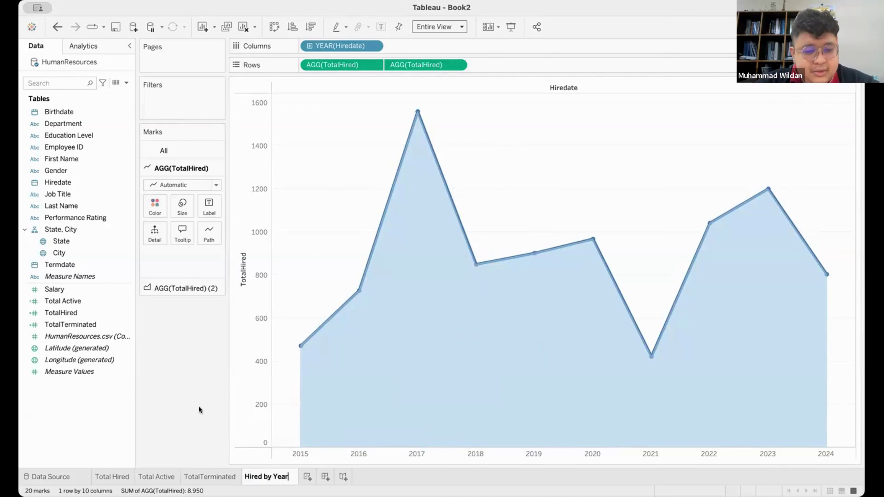
pyautogui.press('Return')
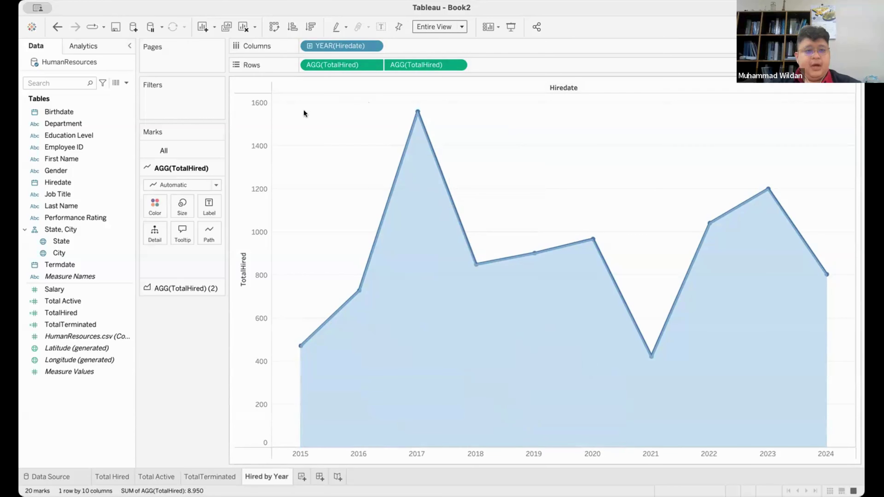
# Examine the custom color settings for the TotalHired line as RGB sliders with the hex code, then cancel.
pyautogui.click(155, 205)
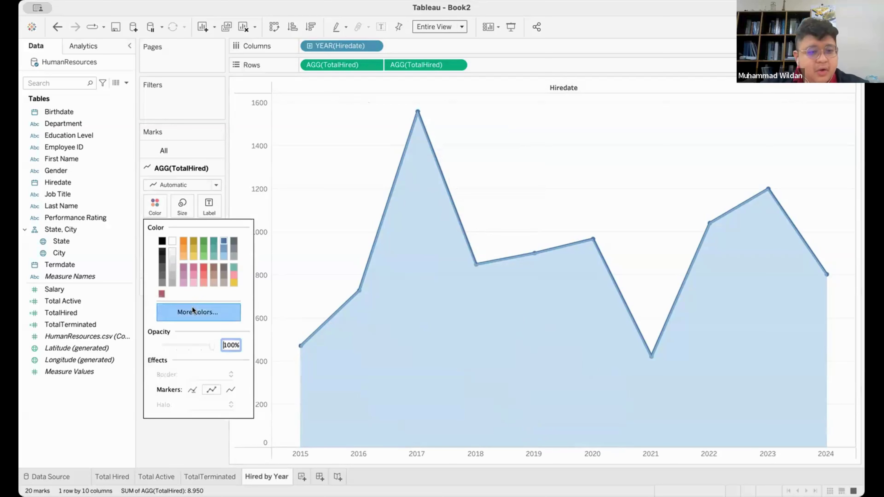
pyautogui.click(192, 306)
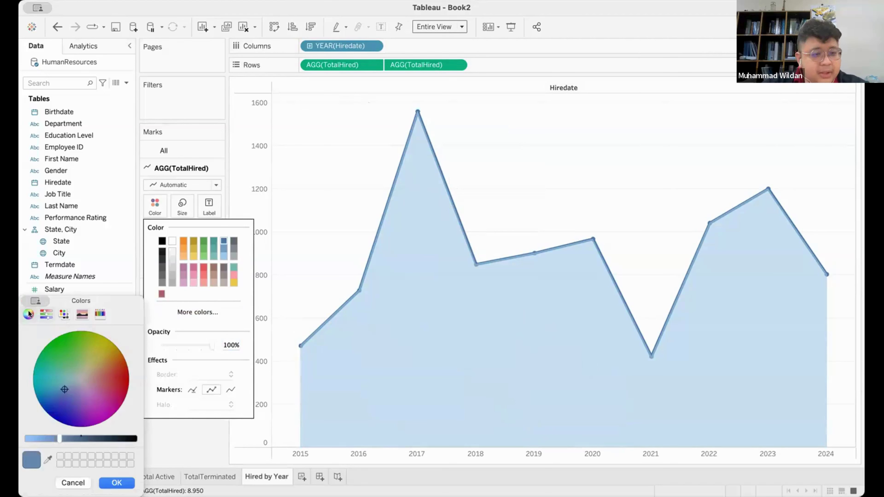
pyautogui.click(46, 314)
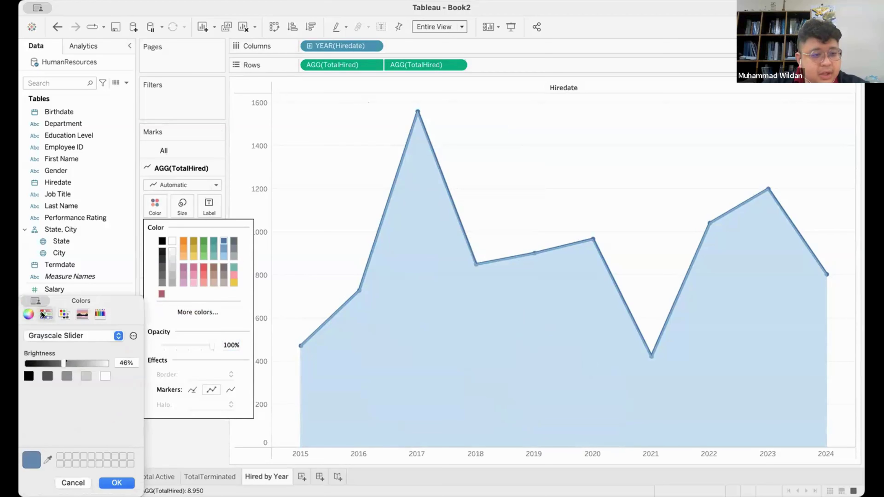
pyautogui.click(58, 334)
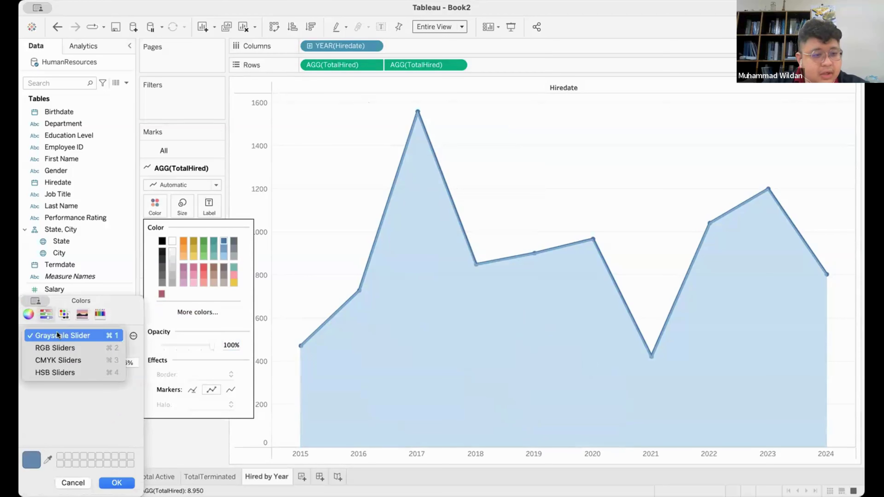
pyautogui.click(56, 345)
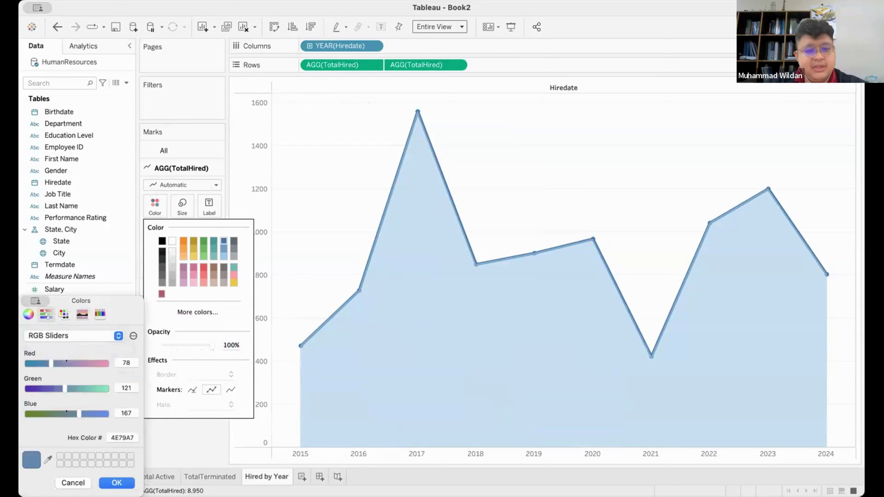
pyautogui.click(380, 468)
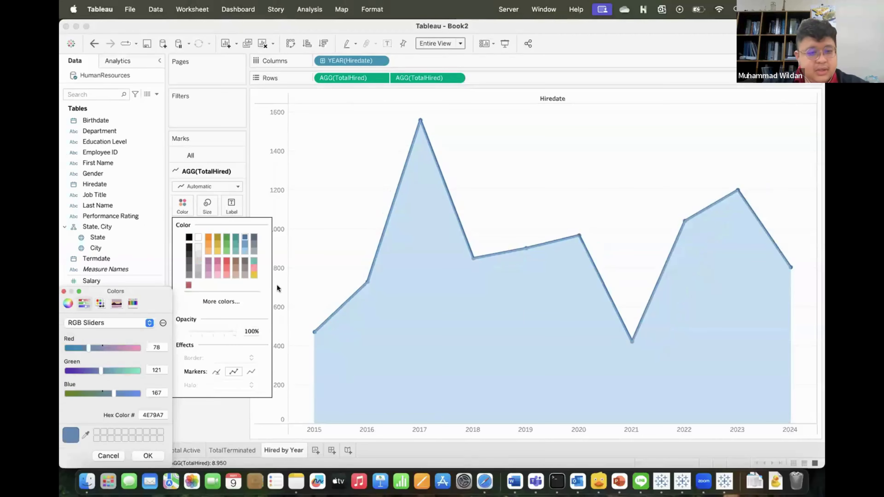
pyautogui.click(221, 405)
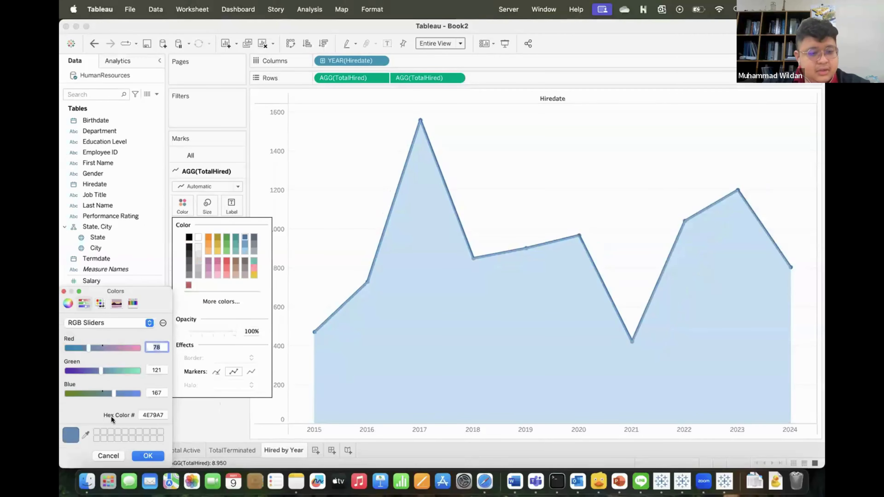
pyautogui.click(108, 456)
pyautogui.click(169, 356)
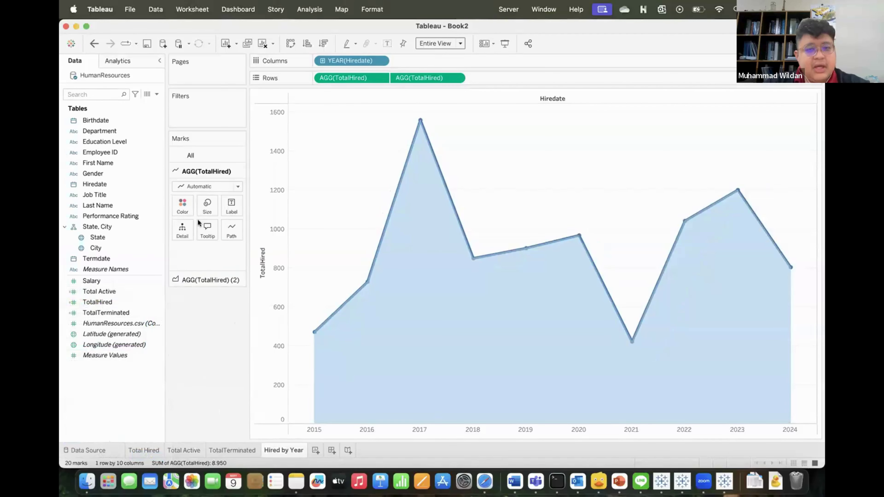
# Review the custom color wheel, the grayscale, CMYK and HSB sliders, and the spectrum for the TotalHired line, then close the color settings.
pyautogui.click(184, 205)
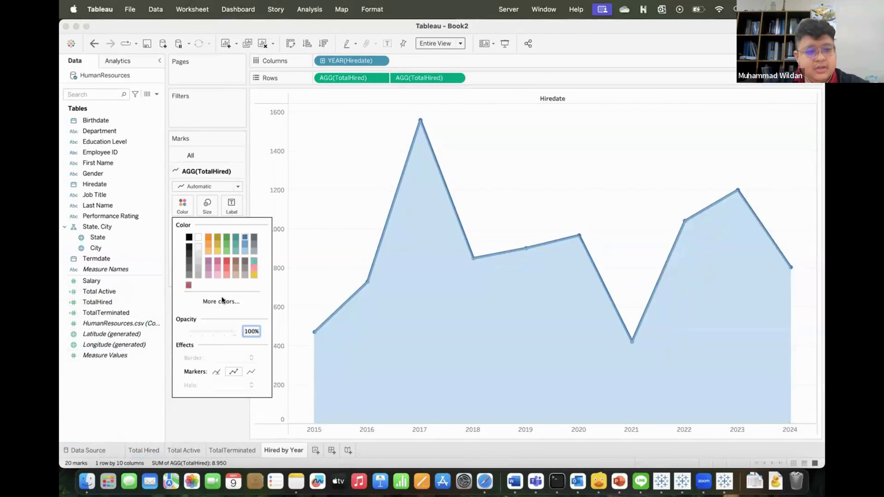
pyautogui.click(218, 302)
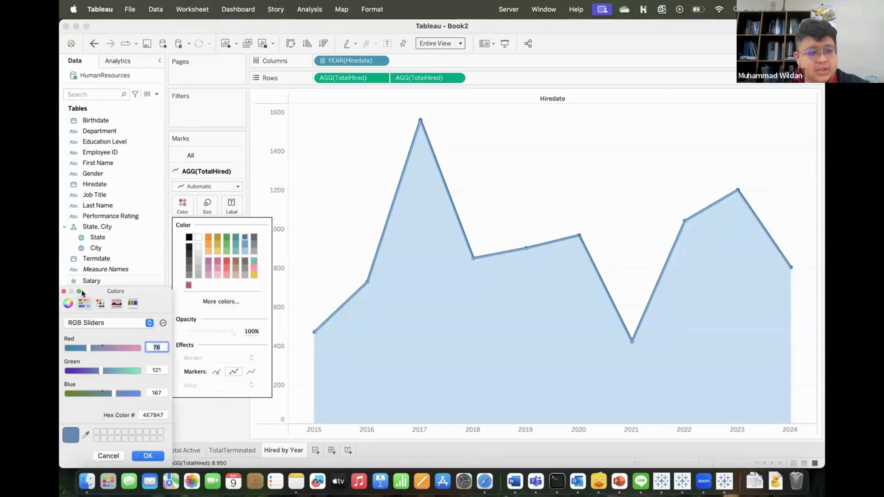
pyautogui.click(67, 303)
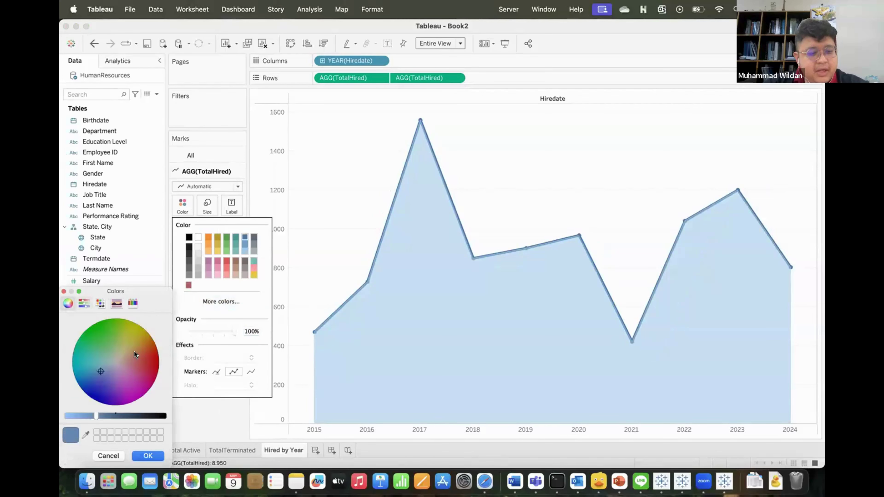
pyautogui.click(84, 303)
pyautogui.click(100, 324)
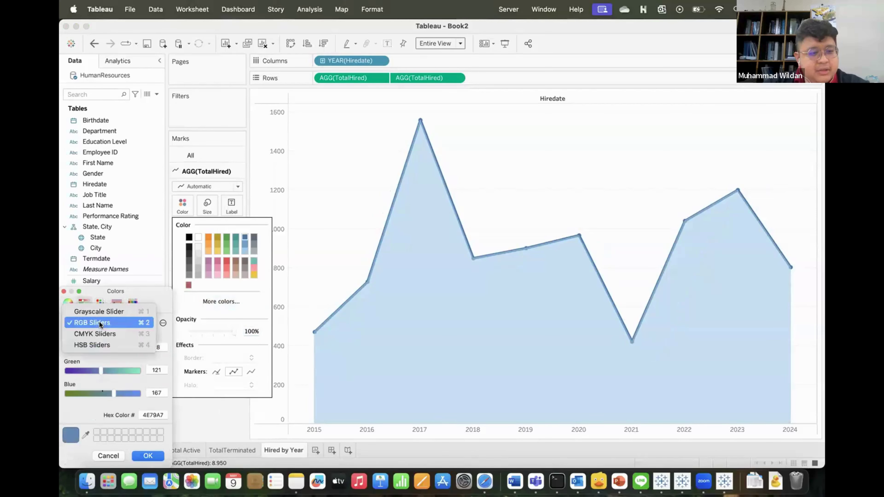
pyautogui.click(109, 310)
pyautogui.click(103, 323)
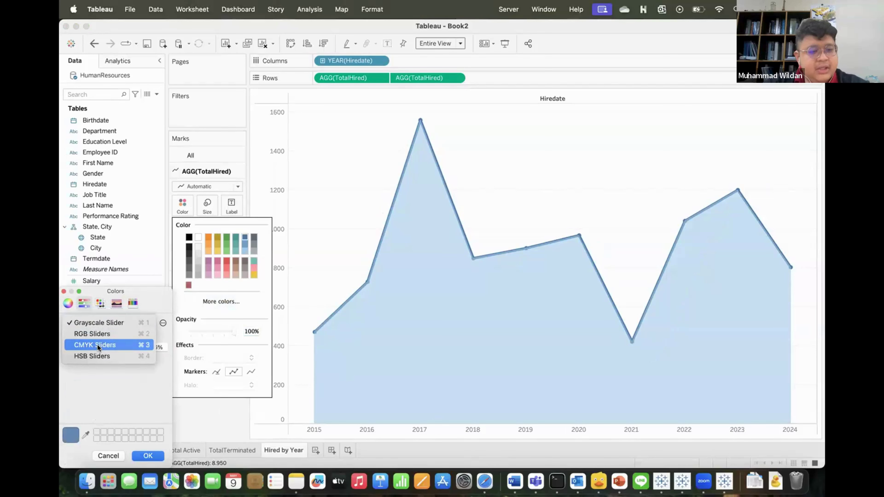
pyautogui.click(97, 344)
pyautogui.click(105, 323)
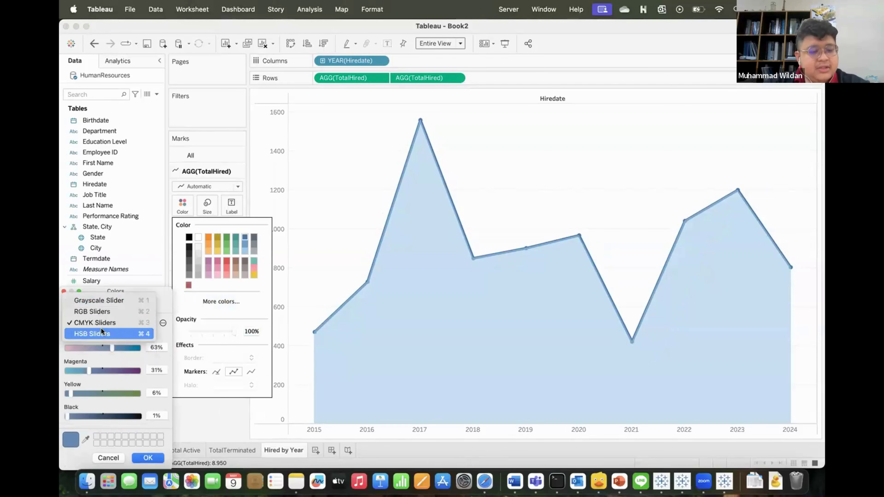
pyautogui.click(101, 330)
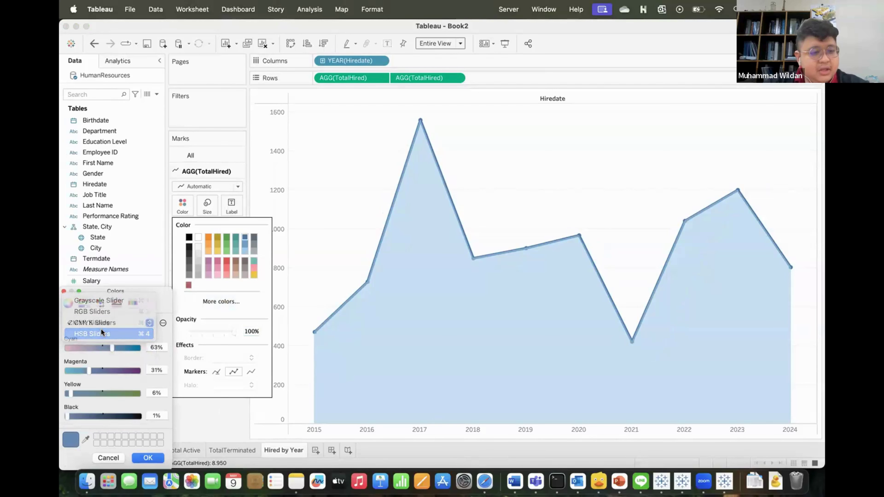
pyautogui.click(117, 306)
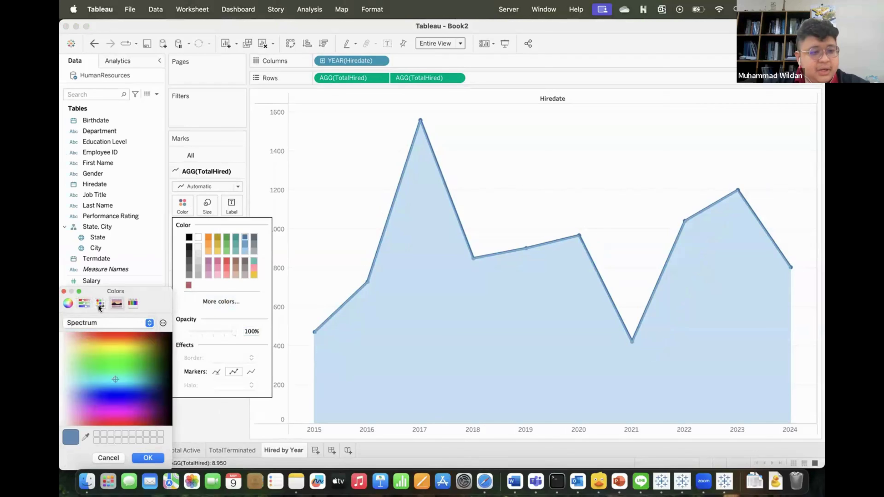
pyautogui.click(101, 327)
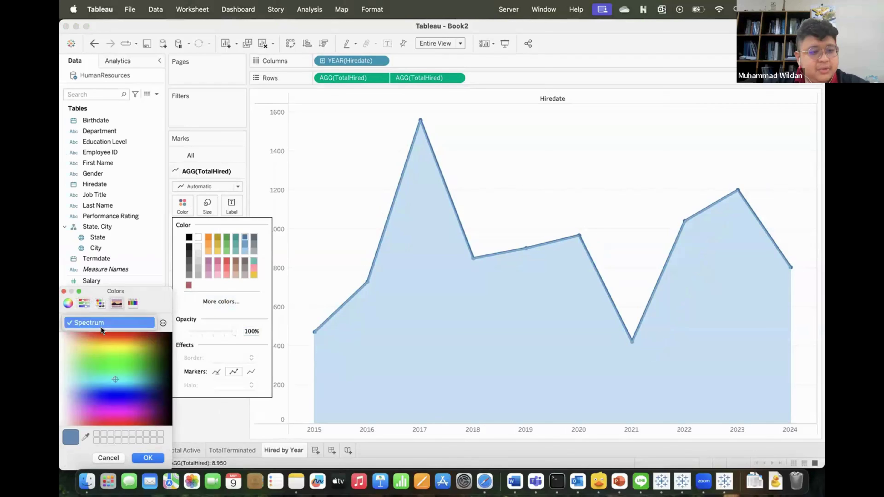
pyautogui.click(99, 303)
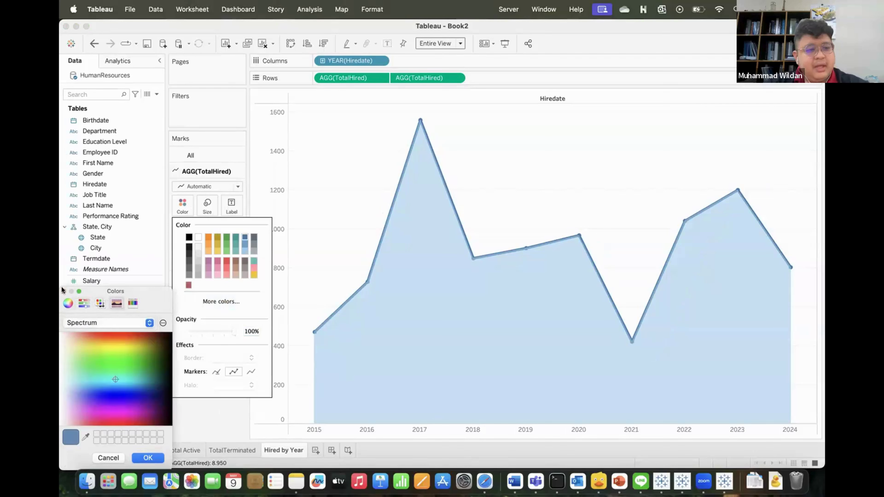
pyautogui.click(64, 291)
pyautogui.click(133, 396)
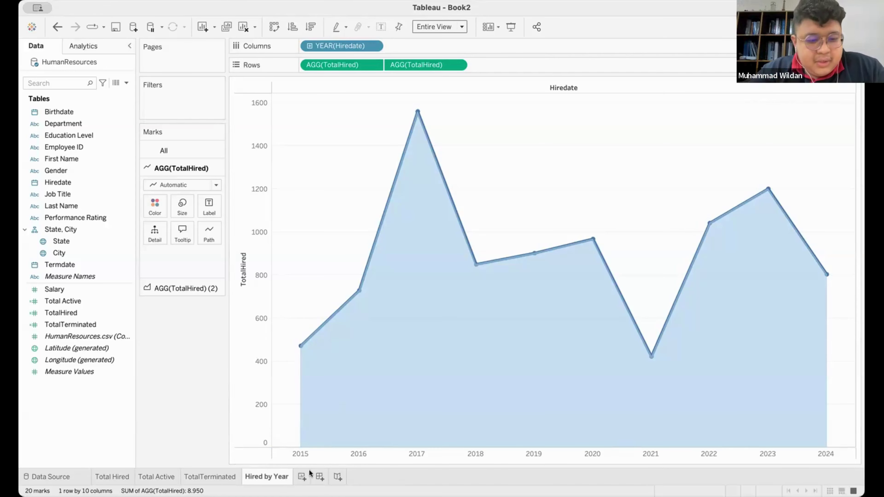
# Add a new blank worksheet after Hired by Year.
pyautogui.click(302, 475)
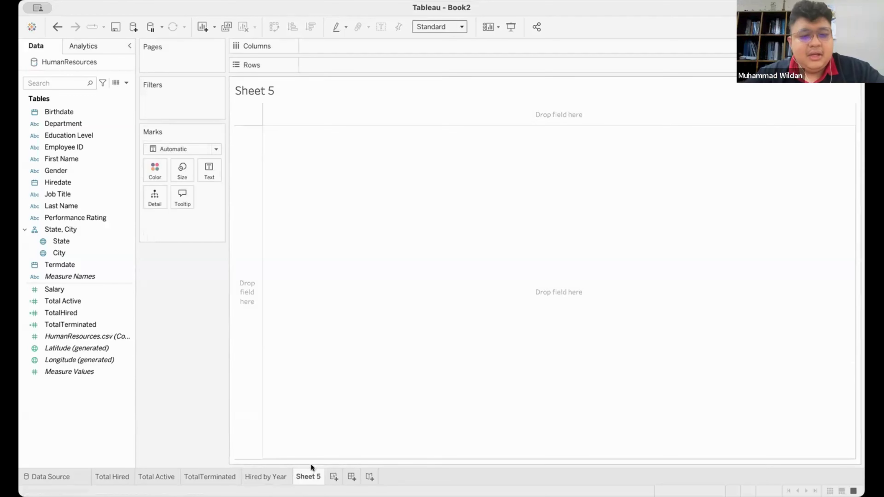
# Hide the TotalHired axis header on the Hired by Year worksheet.
pyautogui.click(272, 475)
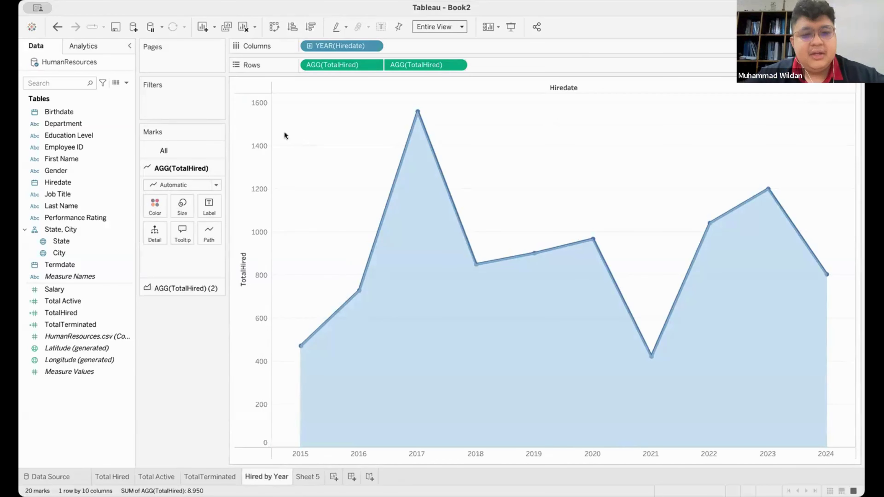
pyautogui.rightClick(257, 109)
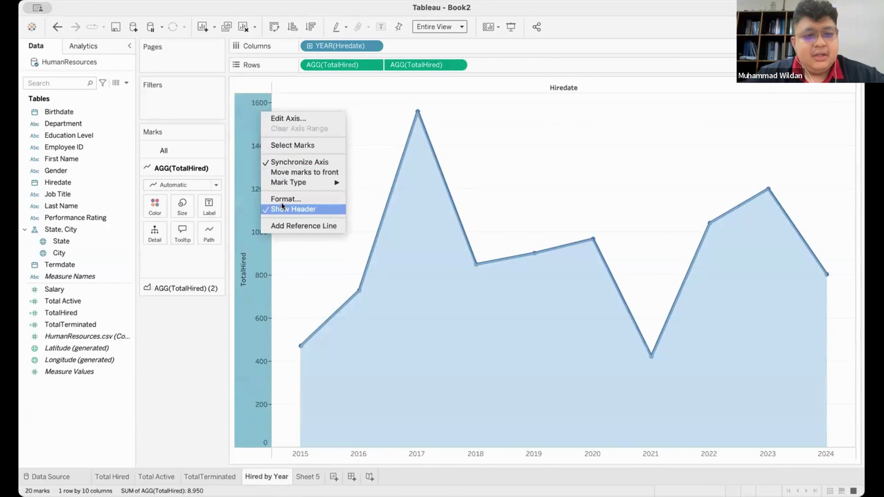
pyautogui.click(292, 209)
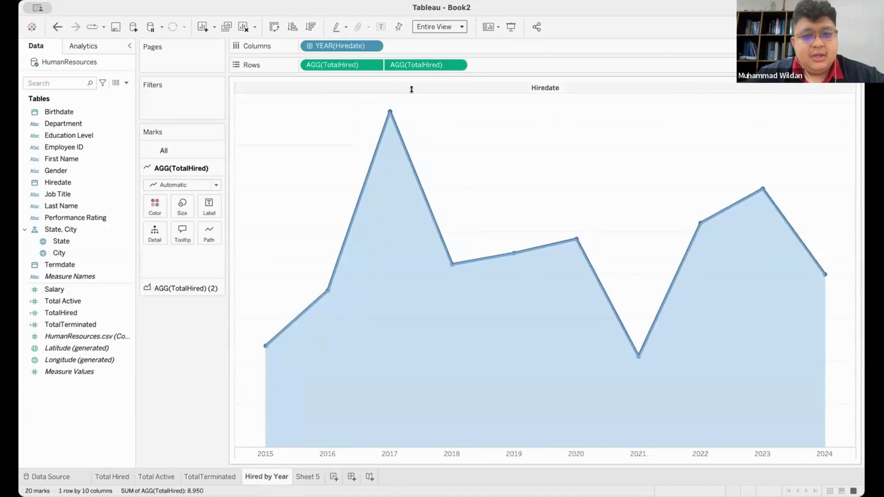
# Hide the Hiredate year header of the Hired by Year chart.
pyautogui.rightClick(419, 87)
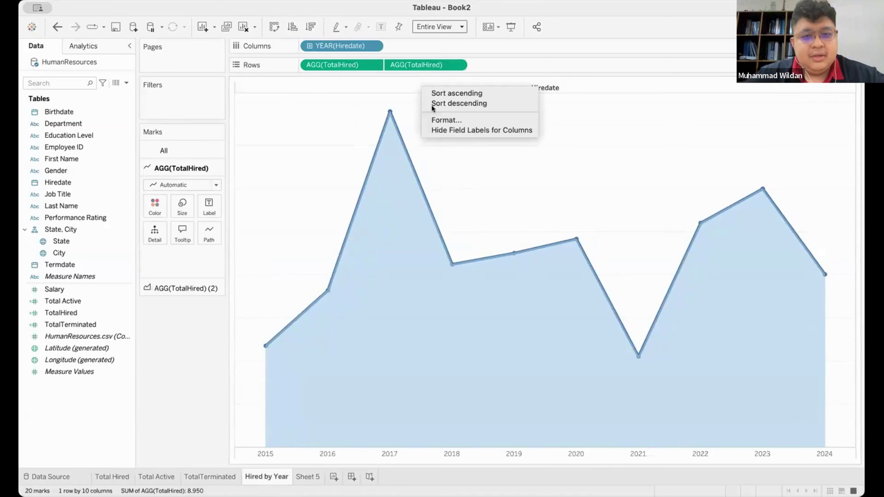
pyautogui.click(399, 92)
pyautogui.rightClick(472, 87)
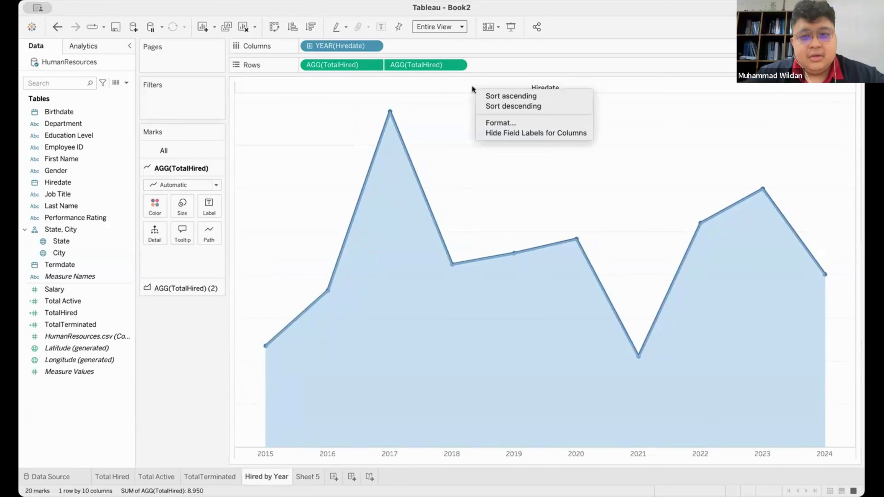
pyautogui.click(463, 78)
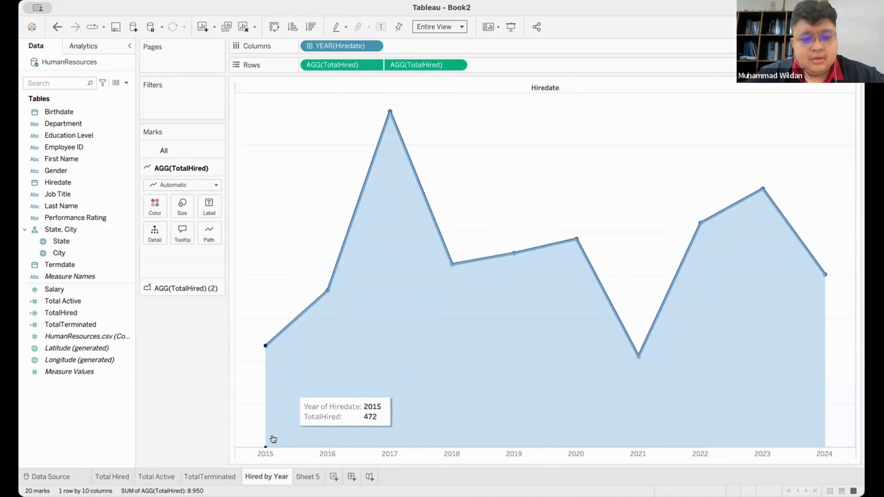
pyautogui.click(265, 454)
pyautogui.rightClick(265, 454)
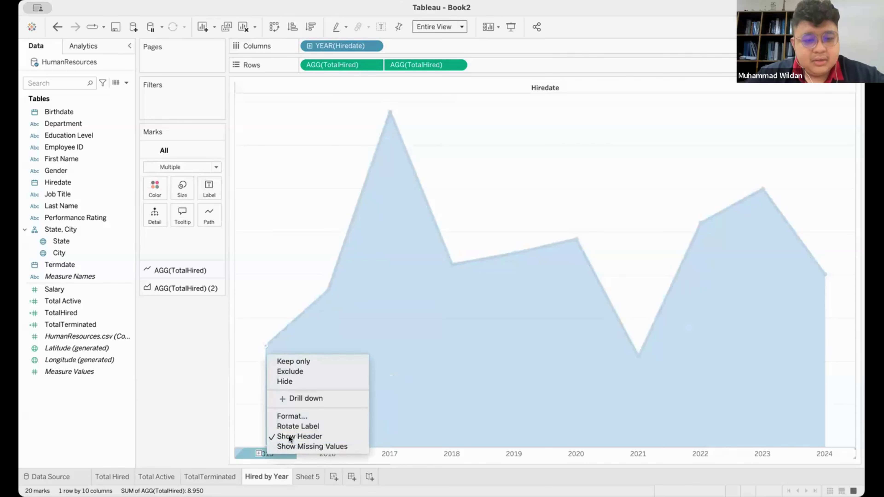
pyautogui.click(288, 436)
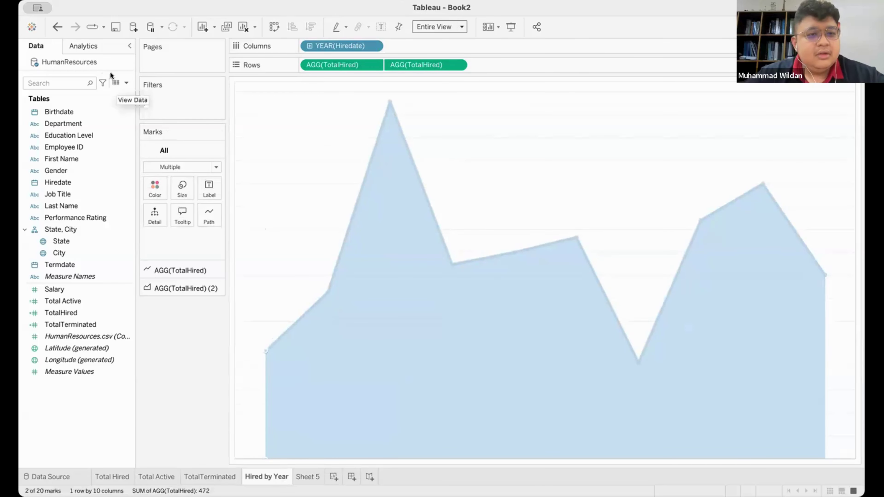
# Set the default worksheet shading of the Hired by Year chart to black.
pyautogui.rightClick(337, 148)
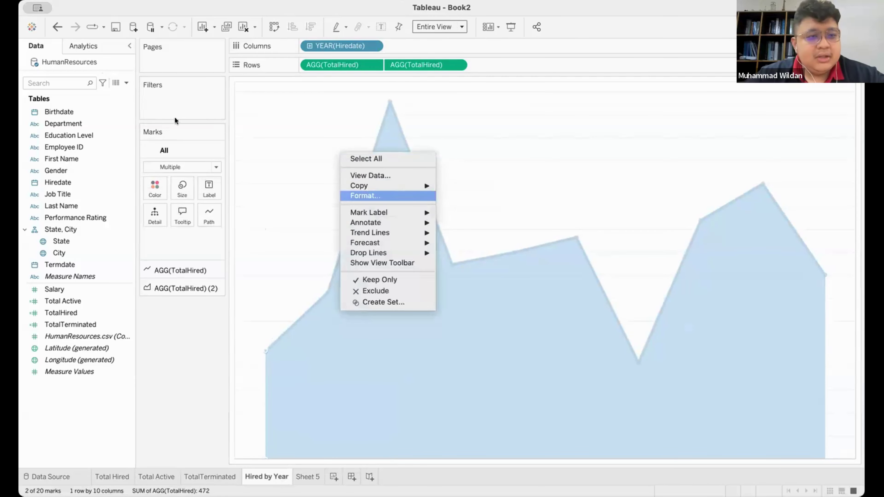
pyautogui.click(59, 64)
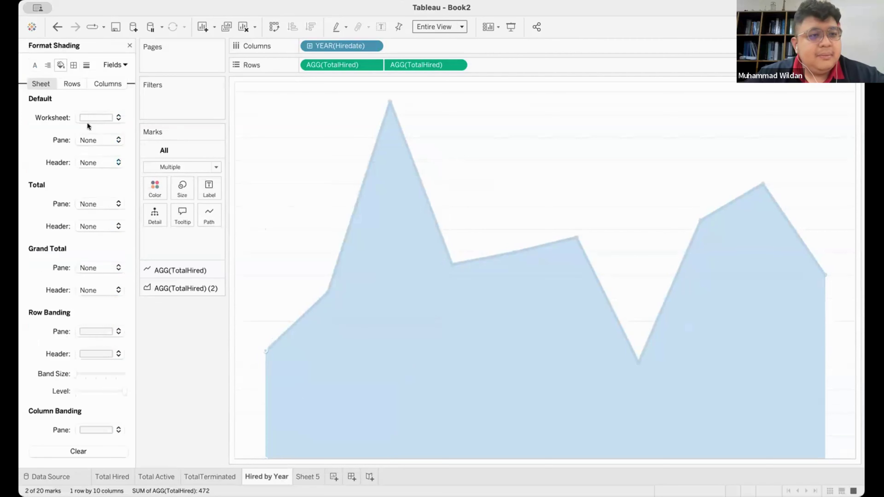
pyautogui.click(87, 119)
pyautogui.click(81, 141)
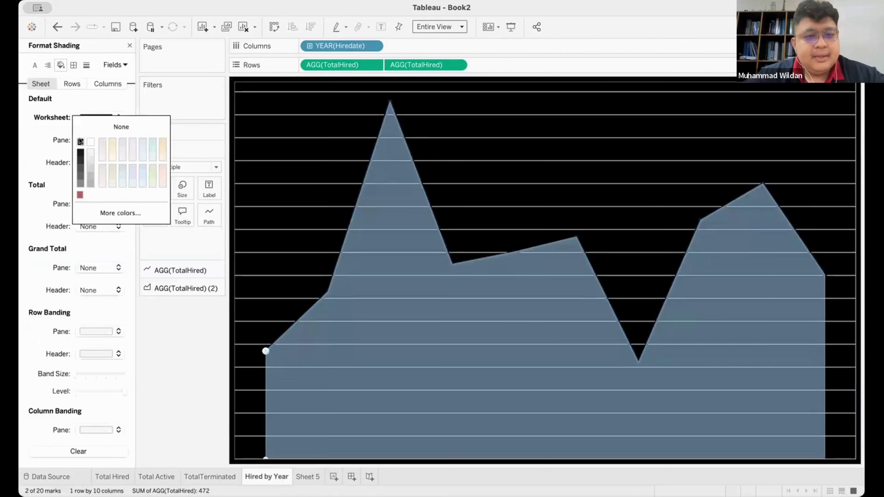
pyautogui.click(41, 139)
# Set the zero lines and trend lines to None for the whole Hired by Year sheet.
pyautogui.click(86, 65)
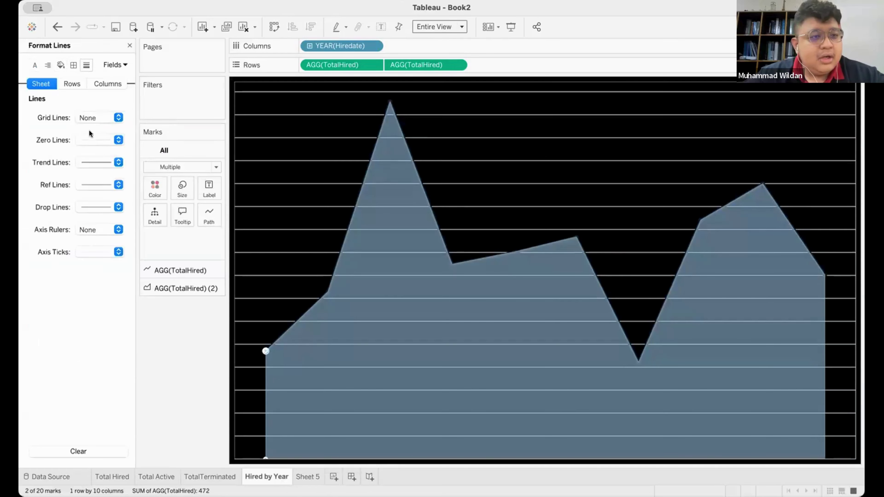
pyautogui.click(101, 143)
pyautogui.click(44, 153)
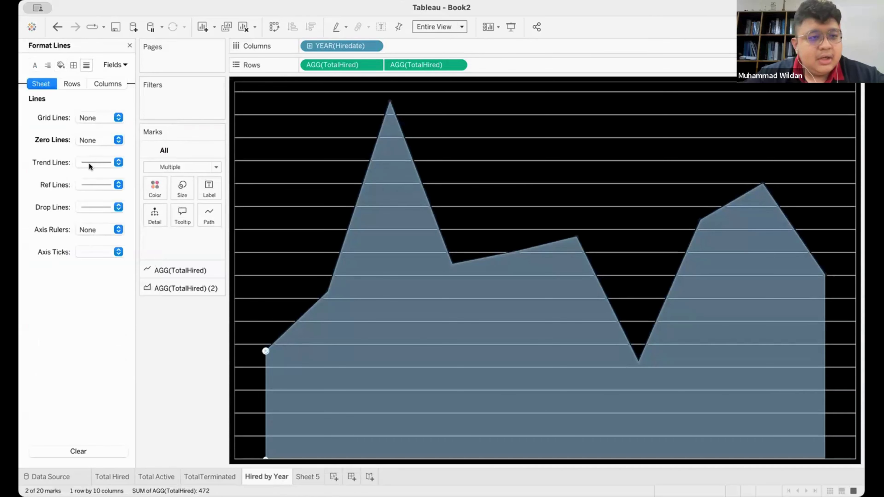
pyautogui.click(96, 163)
pyautogui.click(49, 183)
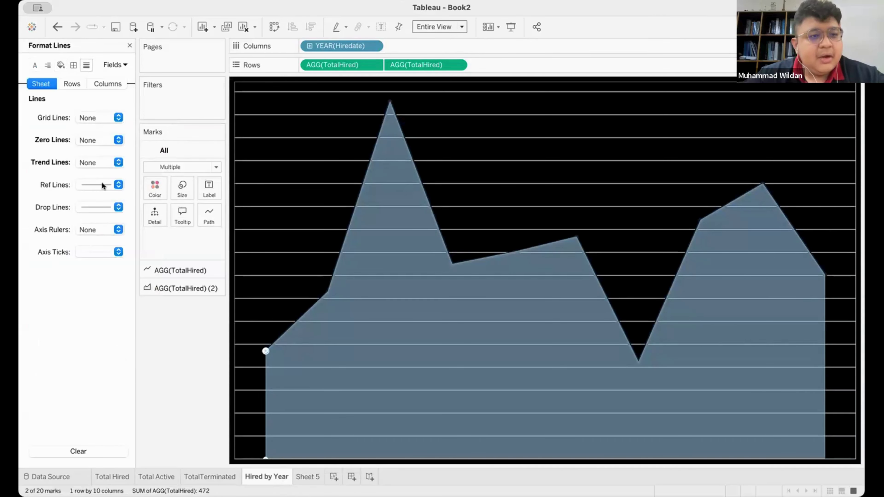
# Set the sheet's reference lines, drop lines and axis ticks to None.
pyautogui.click(94, 208)
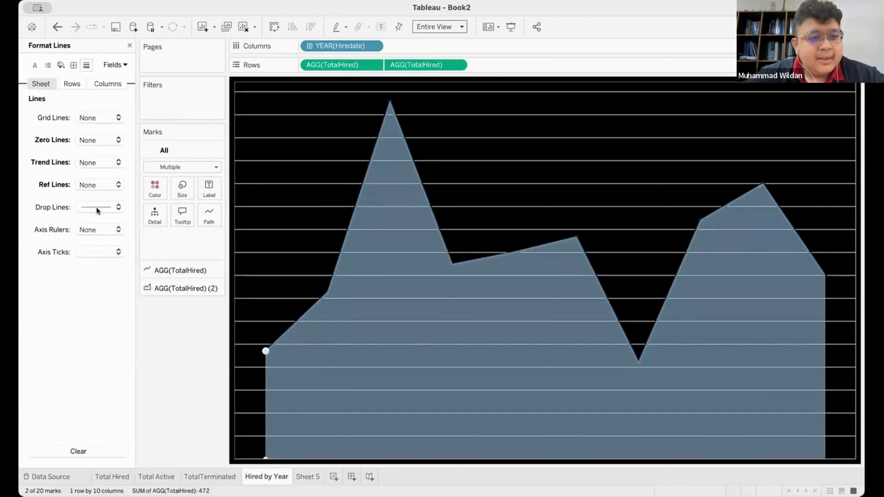
pyautogui.click(102, 209)
pyautogui.click(41, 252)
pyautogui.click(93, 252)
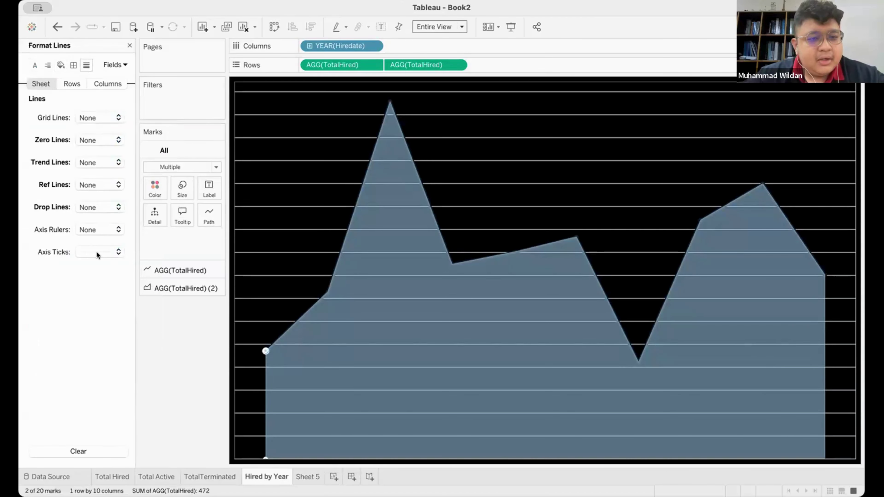
pyautogui.click(59, 275)
pyautogui.click(93, 253)
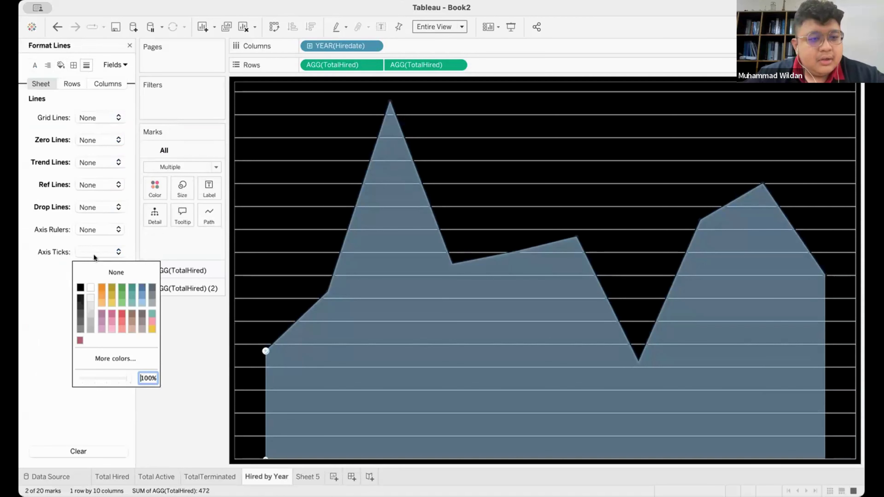
pyautogui.click(104, 267)
pyautogui.click(53, 284)
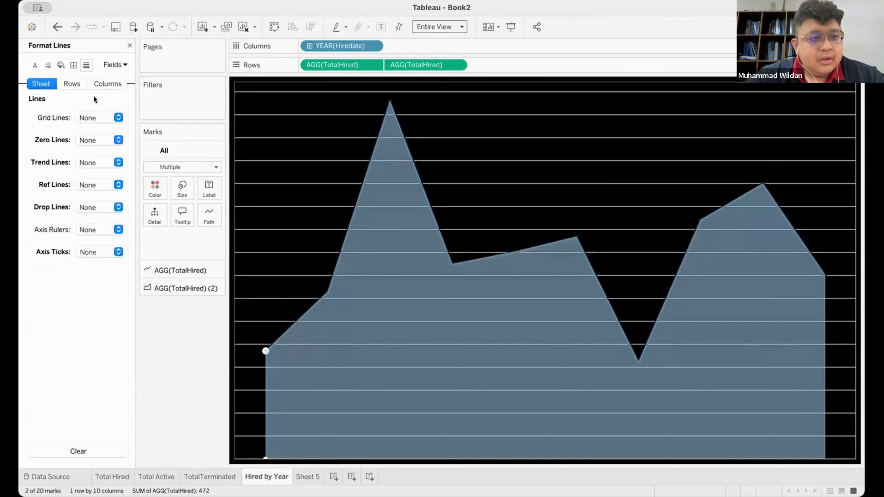
# Remove the row grid lines from the Hired by Year chart by setting them to None.
pyautogui.click(100, 83)
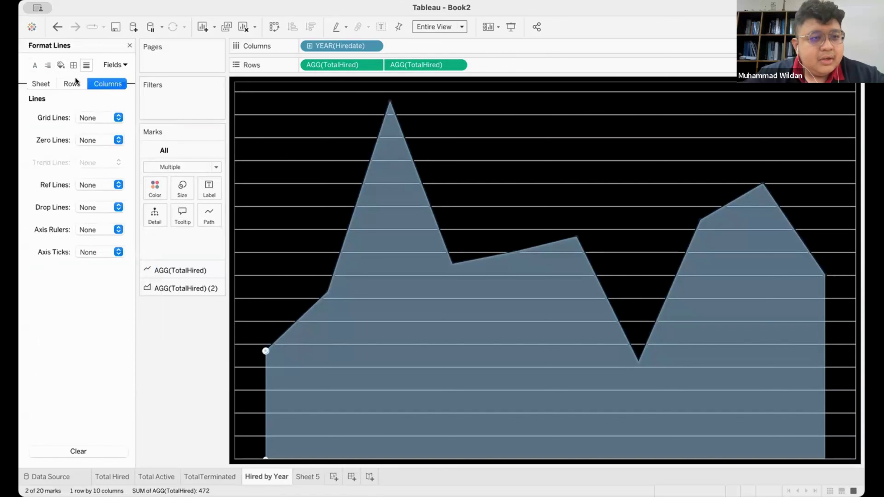
pyautogui.click(73, 83)
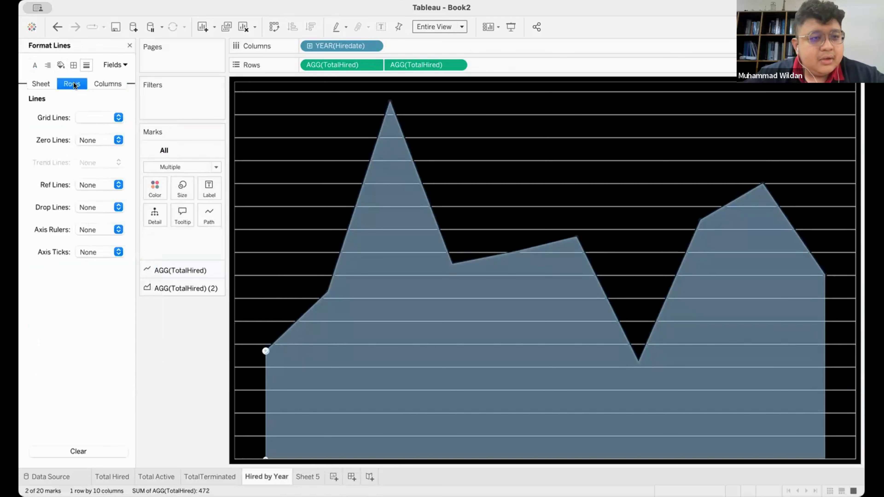
pyautogui.click(104, 119)
pyautogui.click(43, 296)
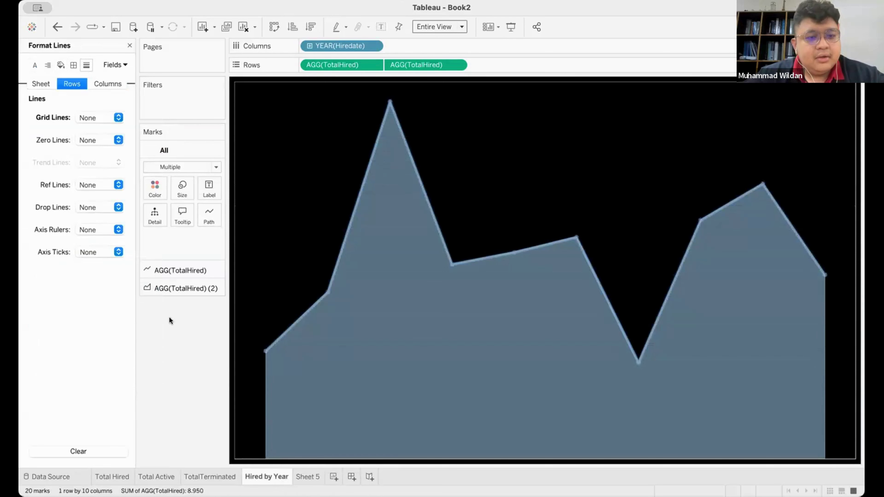
# Review the sheet and column border settings of the Hired by Year chart, then close the formatting options.
pyautogui.click(42, 82)
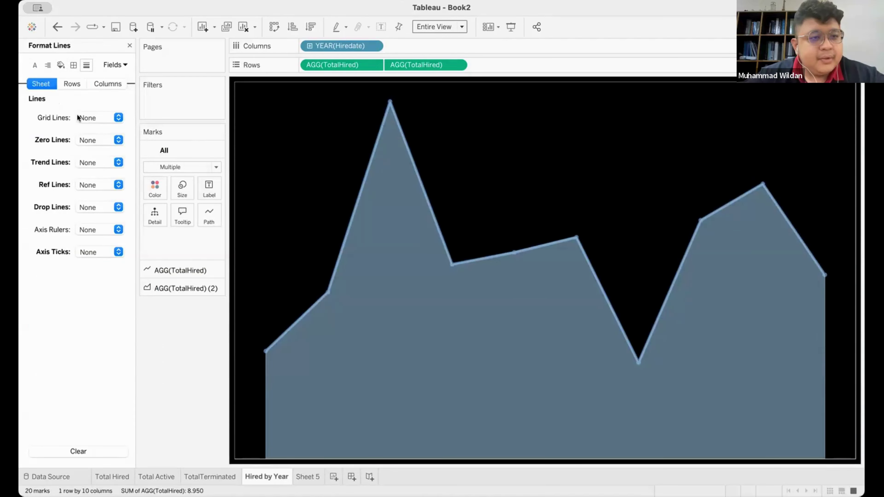
pyautogui.click(69, 64)
pyautogui.scroll(-2, 89, 138)
pyautogui.scroll(2, 87, 119)
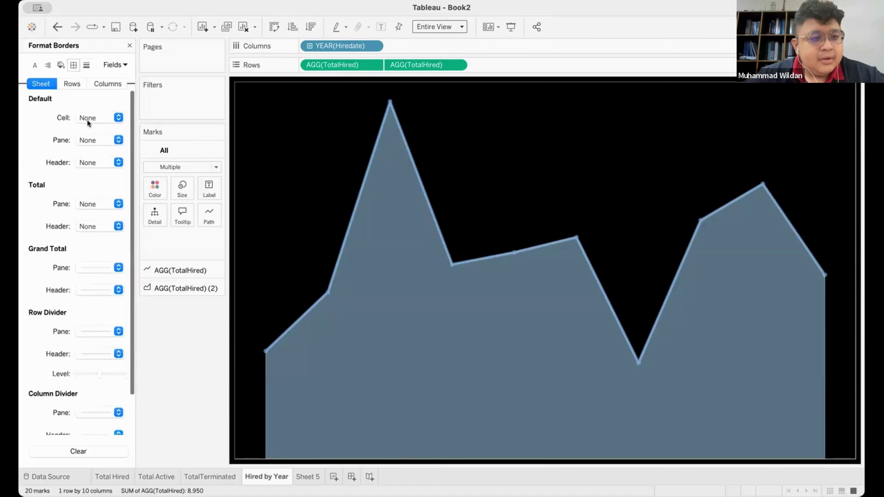
pyautogui.click(98, 81)
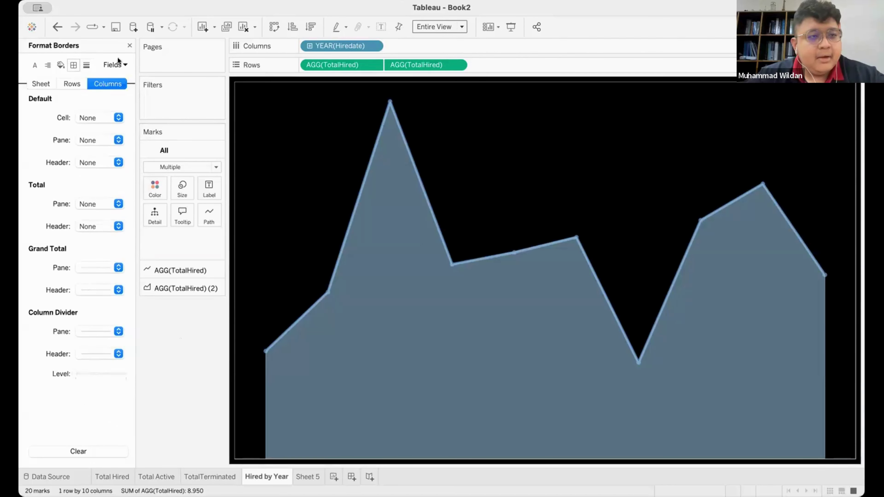
pyautogui.click(129, 46)
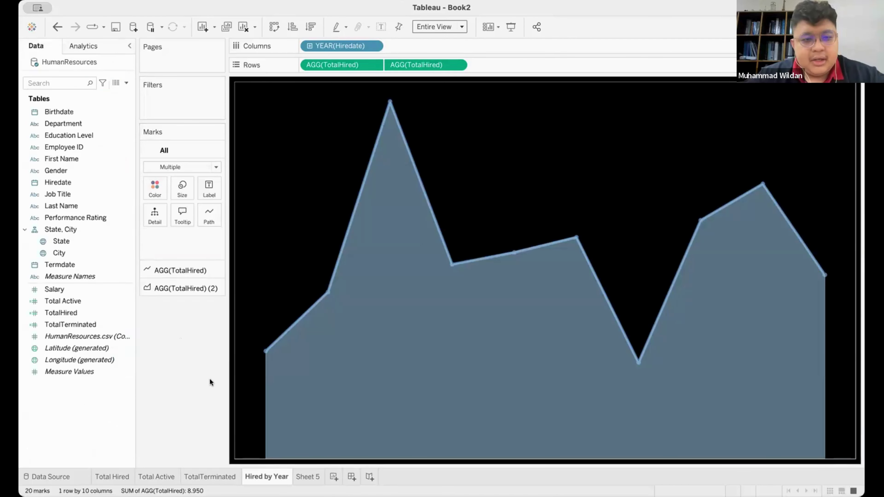
# On Sheet 5, add the TotalTerminated measure to Rows twice.
pyautogui.moveTo(330, 267)
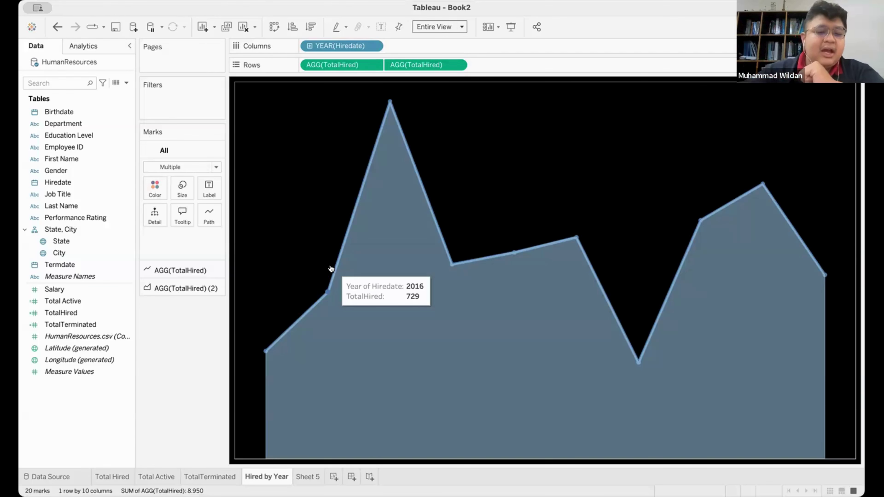
pyautogui.click(308, 475)
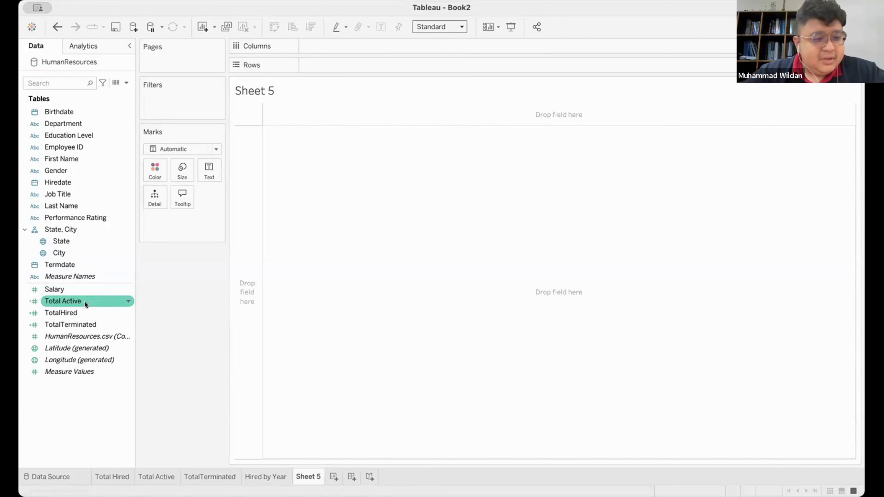
pyautogui.moveTo(80, 318); pyautogui.dragTo(333, 62)
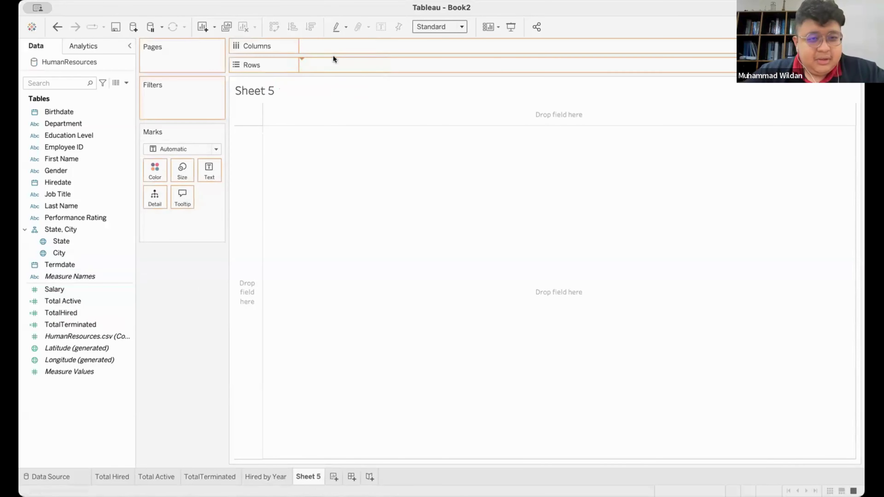
pyautogui.moveTo(80, 324); pyautogui.dragTo(438, 53)
pyautogui.click(80, 324)
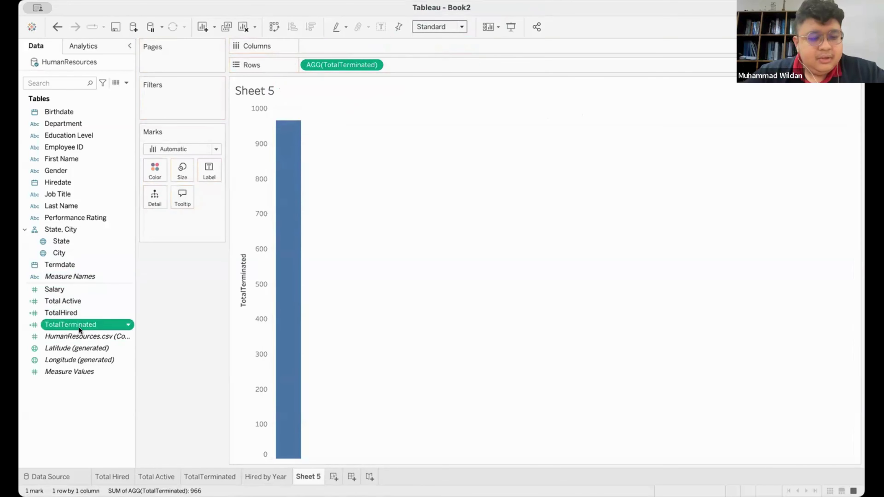
pyautogui.moveTo(79, 332); pyautogui.dragTo(425, 70)
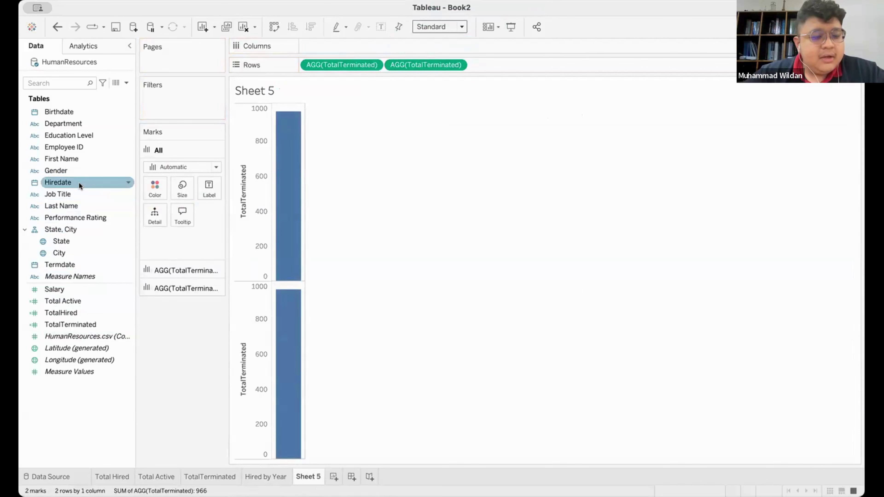
# Place Hiredate by year on Columns, then replace it with Termdate by year.
pyautogui.moveTo(79, 182); pyautogui.dragTo(364, 48)
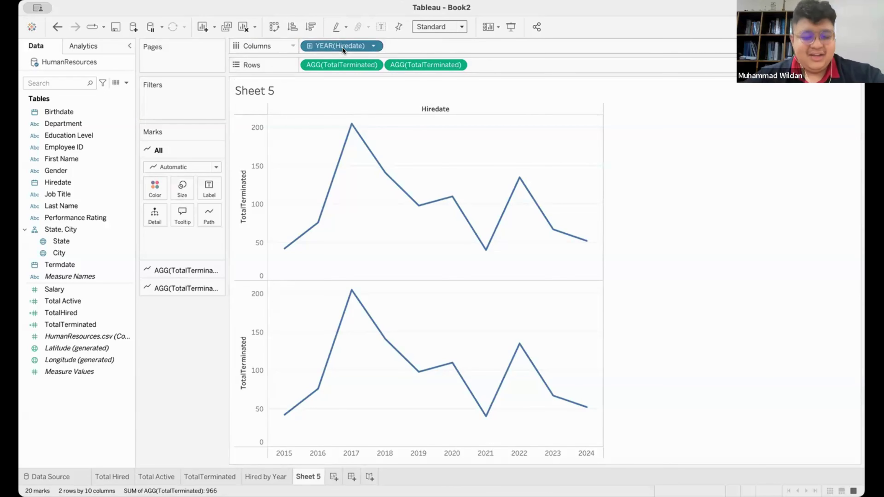
pyautogui.moveTo(342, 49); pyautogui.dragTo(354, 422)
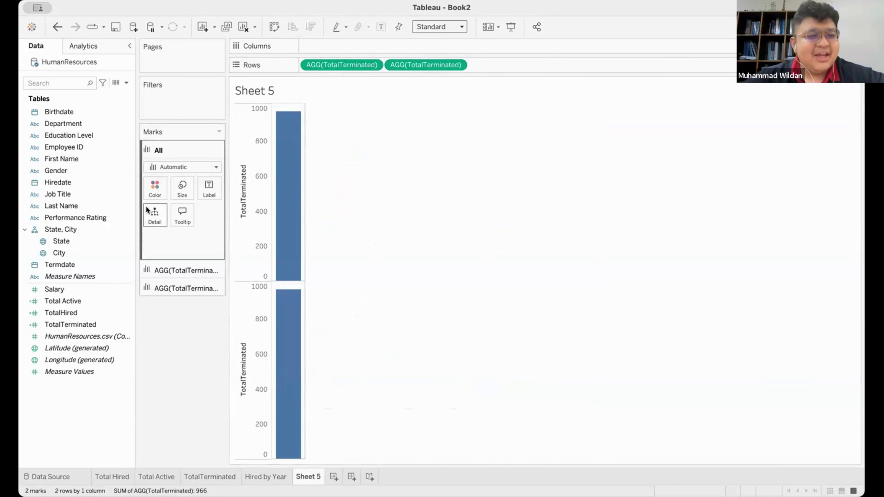
pyautogui.moveTo(88, 266); pyautogui.dragTo(365, 49)
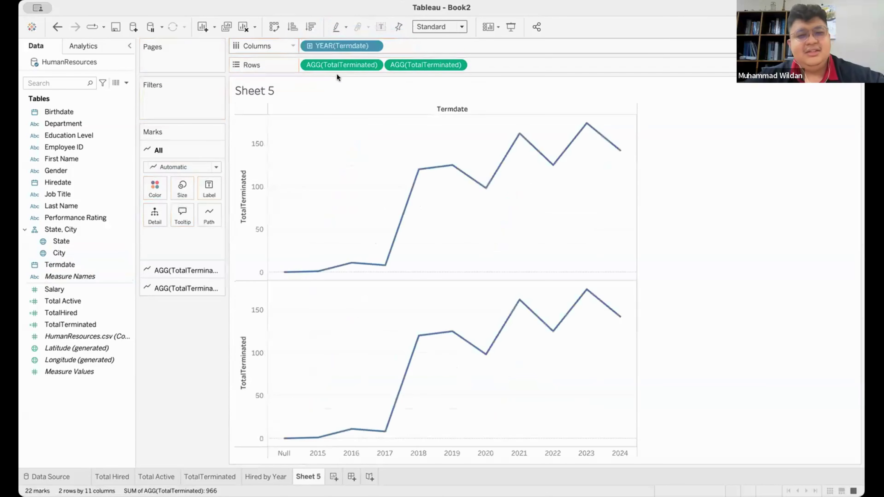
# Change the mark type of the second TotalTerminated measure to Area.
pyautogui.click(170, 289)
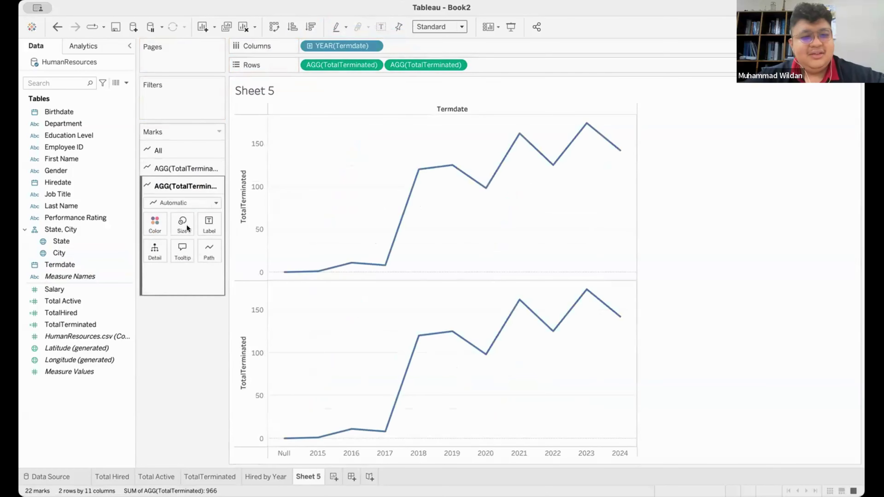
pyautogui.click(192, 203)
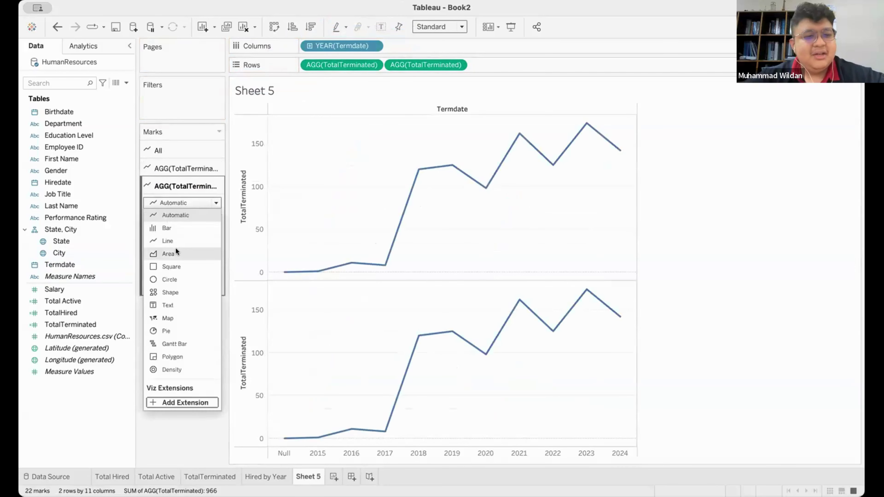
pyautogui.click(175, 253)
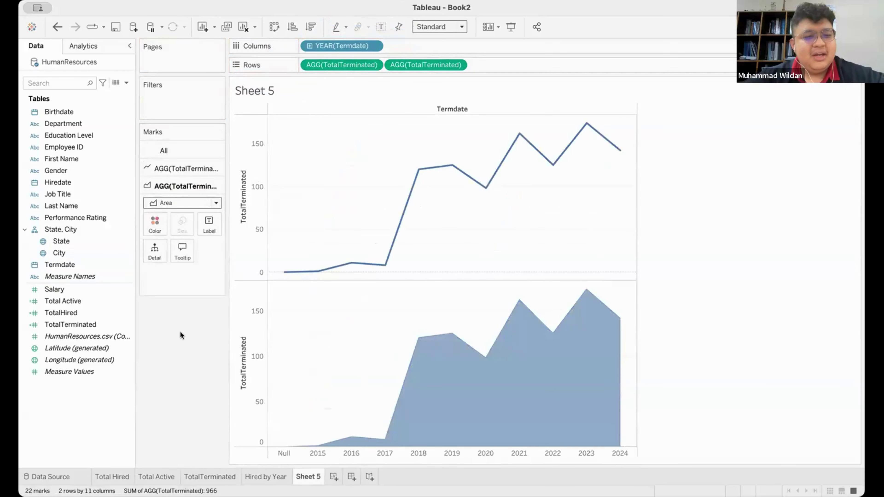
# Sort the Termdate years by TotalTerminated in ascending order.
pyautogui.rightClick(243, 326)
pyautogui.click(243, 329)
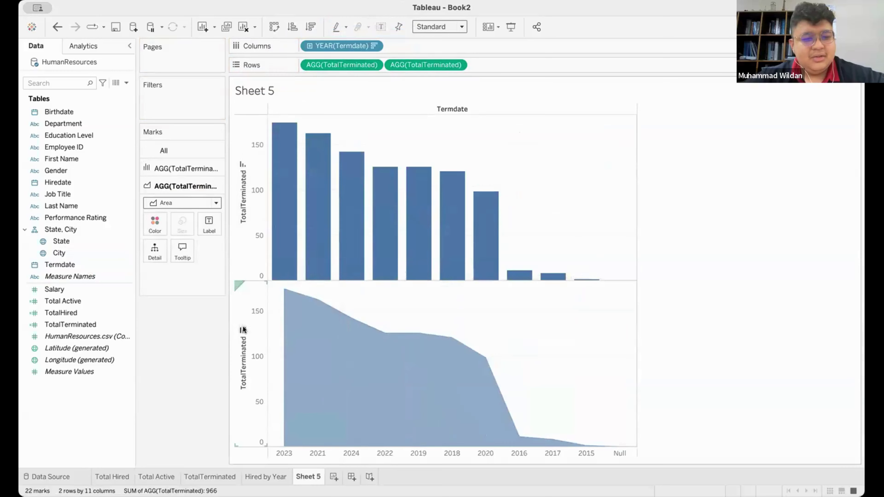
pyautogui.click(242, 329)
# Combine the two TotalTerminated charts into a dual-axis chart and synchronize their axes.
pyautogui.rightClick(242, 355)
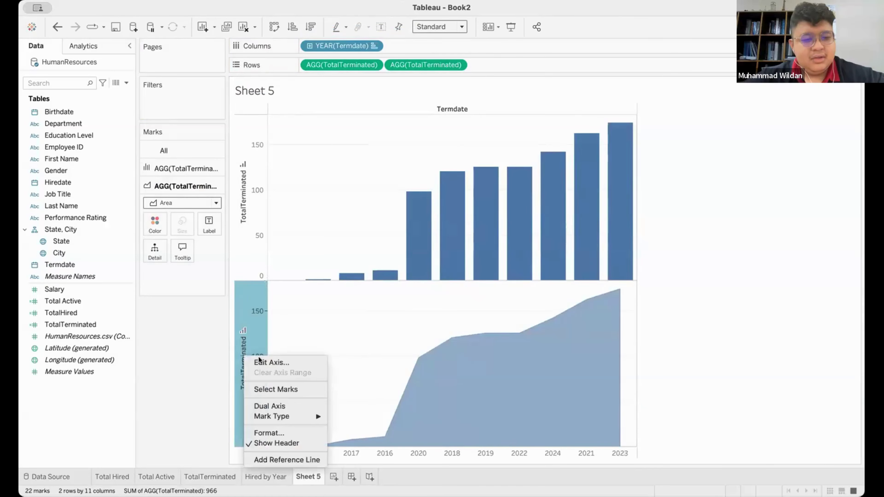
pyautogui.click(270, 407)
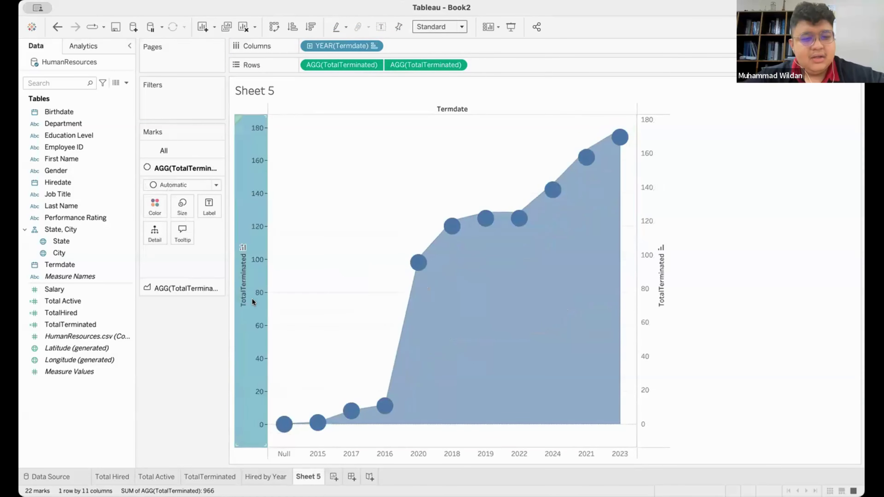
pyautogui.rightClick(252, 298)
pyautogui.click(288, 351)
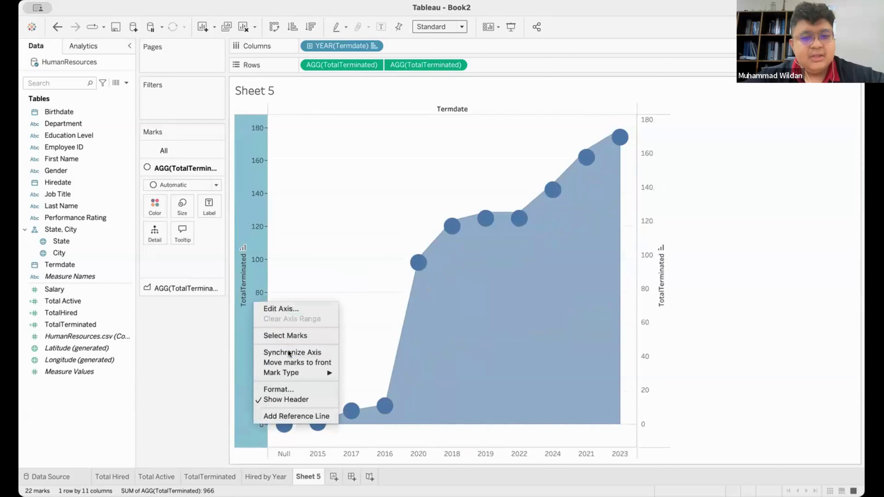
# Fit the chart to the Entire View and change the first TotalTerminated measure's mark type to Line.
pyautogui.click(452, 28)
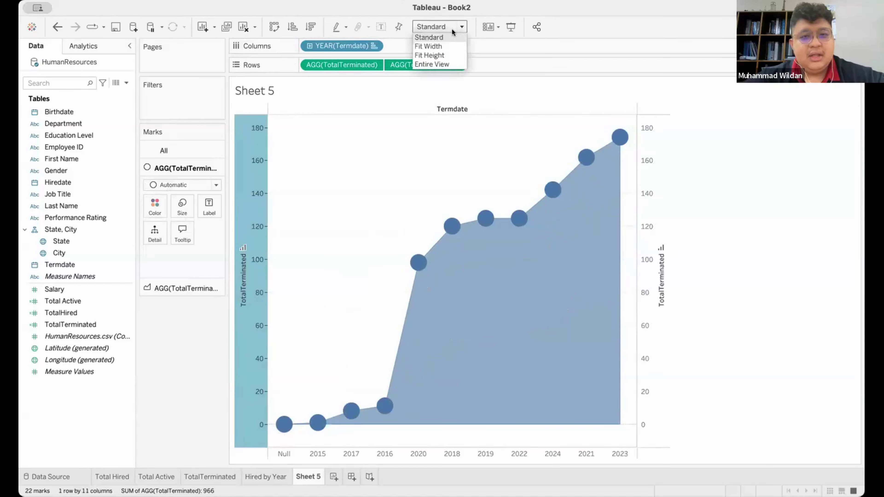
pyautogui.click(441, 64)
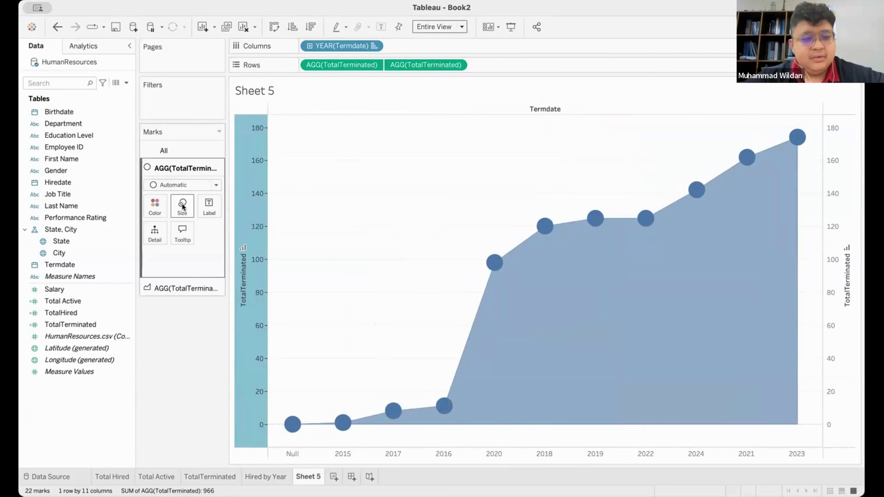
pyautogui.click(174, 185)
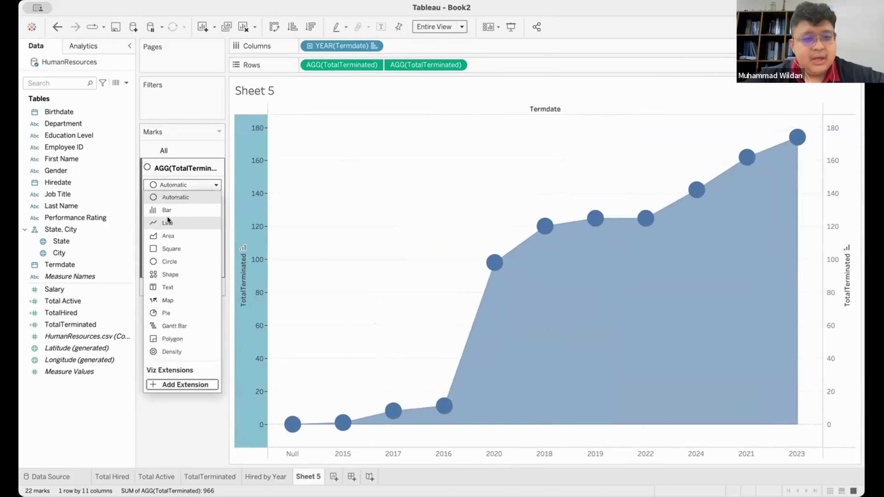
pyautogui.click(167, 220)
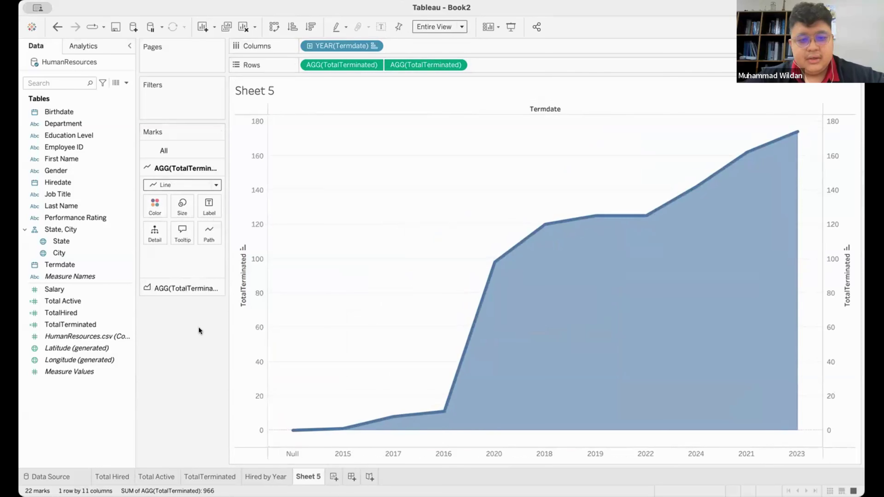
# Hide the sheet title and the TotalTerminated axis headers.
pyautogui.rightClick(266, 82)
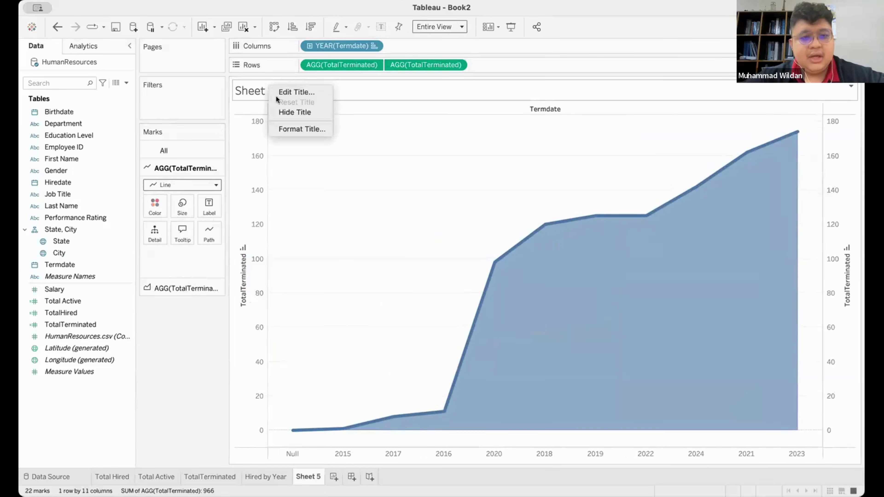
pyautogui.click(282, 112)
pyautogui.rightClick(253, 128)
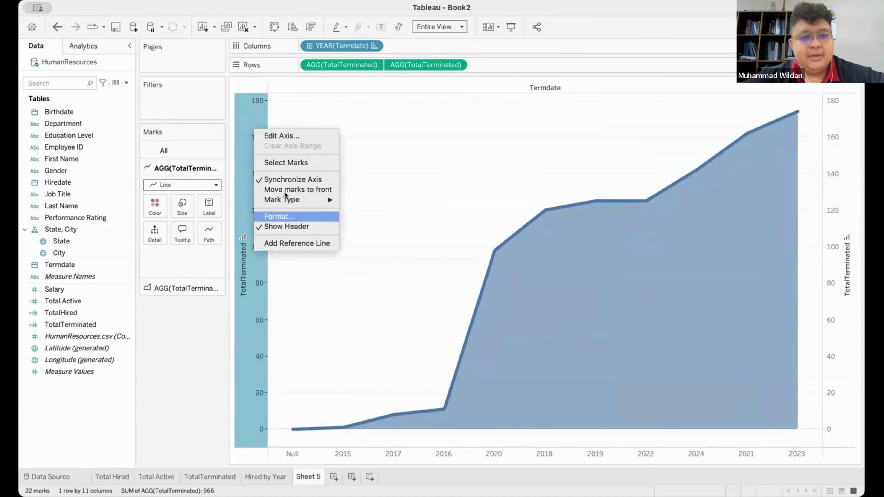
pyautogui.click(282, 226)
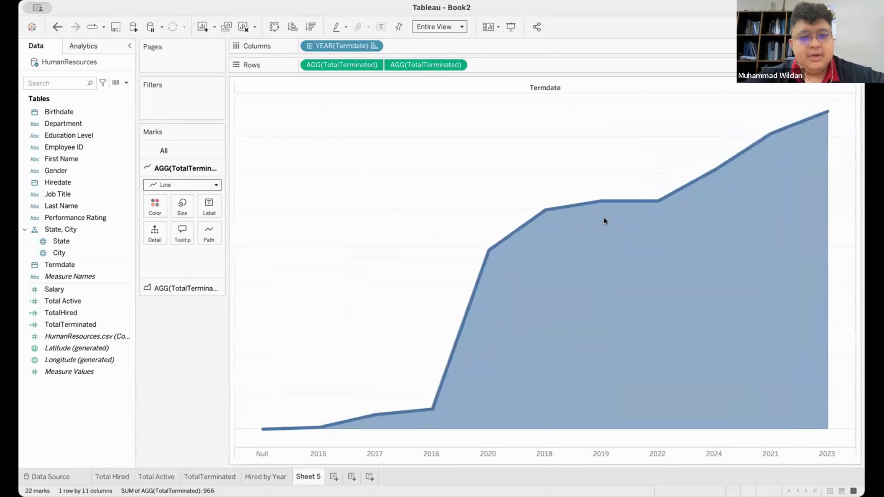
# Hide the Termdate field label and the year header along the horizontal axis.
pyautogui.click(650, 448)
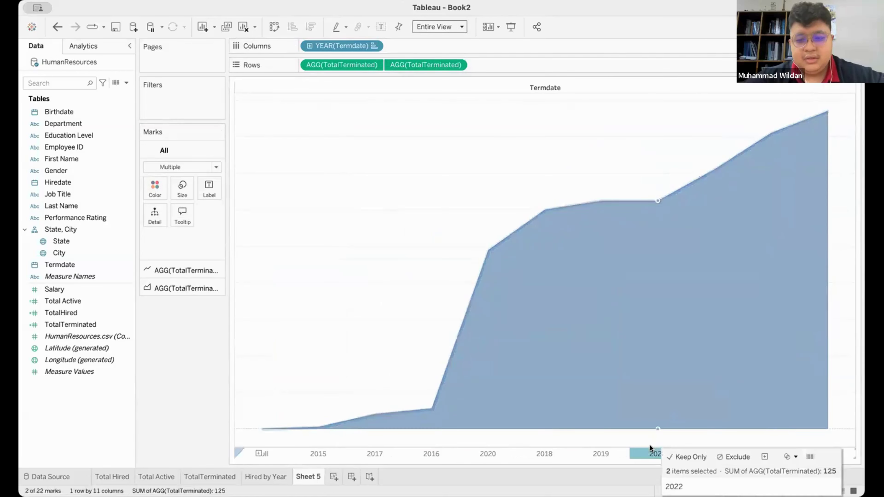
pyautogui.click(273, 450)
pyautogui.rightClick(275, 436)
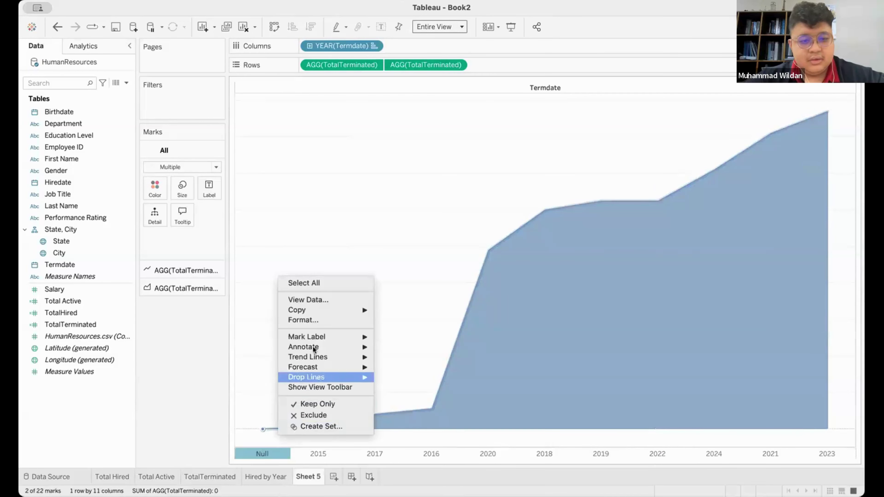
pyautogui.rightClick(358, 83)
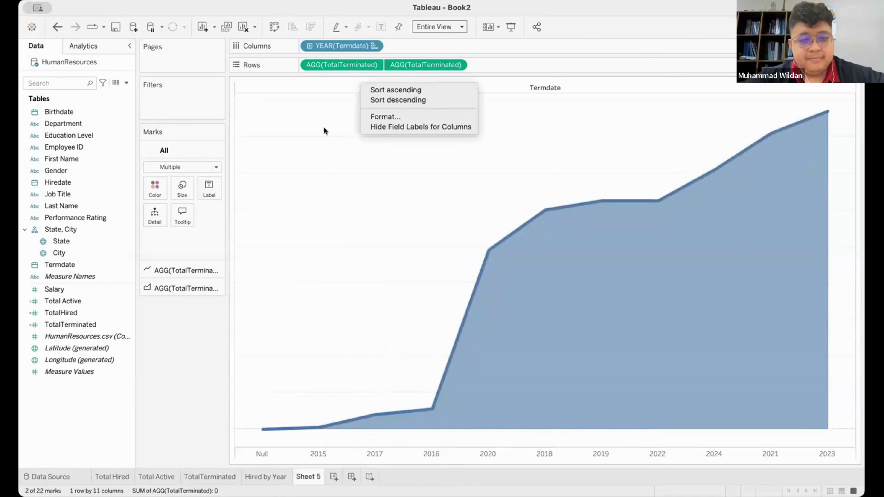
pyautogui.rightClick(256, 450)
pyautogui.click(283, 430)
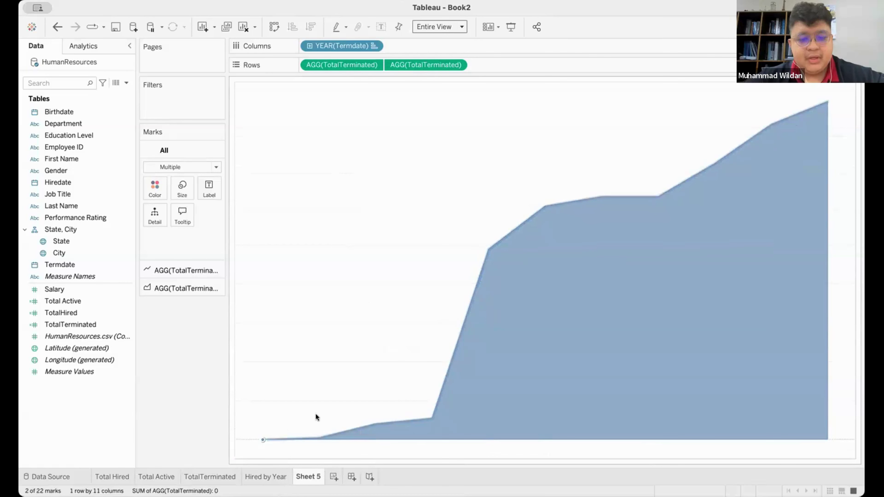
# Review the Termdate year filter without changing its selection, then examine the year and TotalTerminated values along the line.
pyautogui.moveTo(508, 228)
pyautogui.moveTo(755, 160)
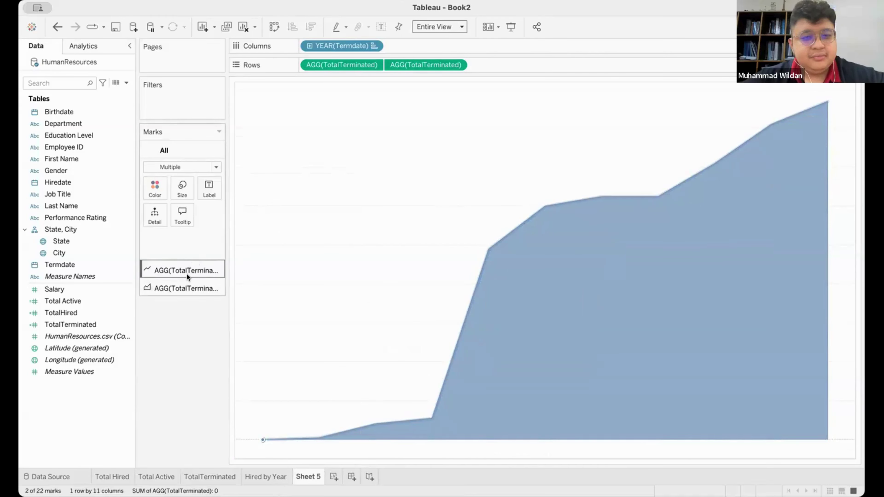
pyautogui.click(186, 282)
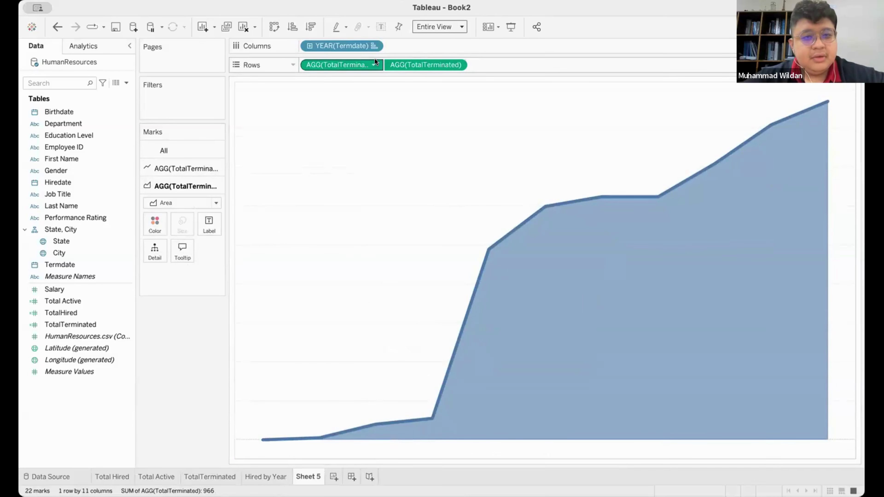
pyautogui.click(372, 46)
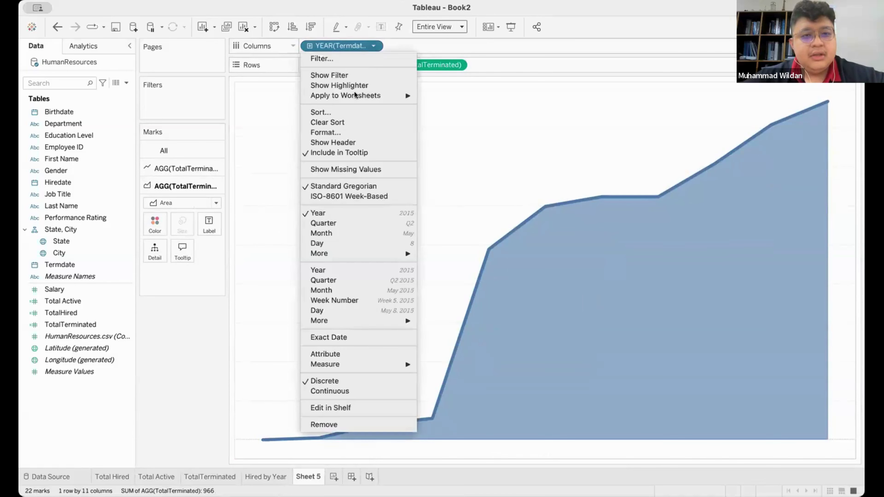
pyautogui.click(373, 59)
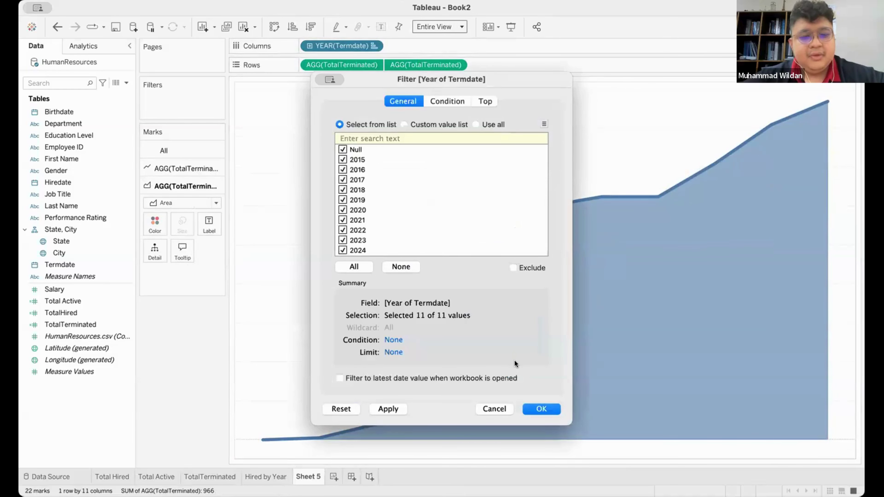
pyautogui.click(541, 409)
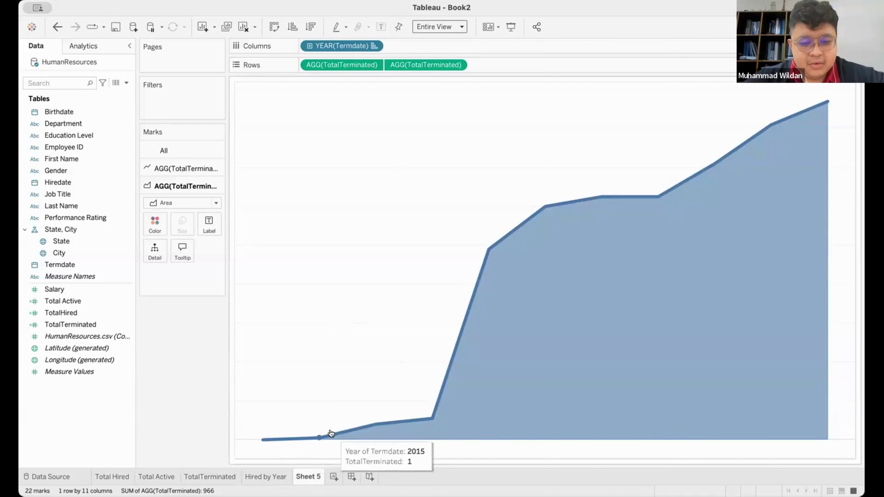
pyautogui.moveTo(379, 423)
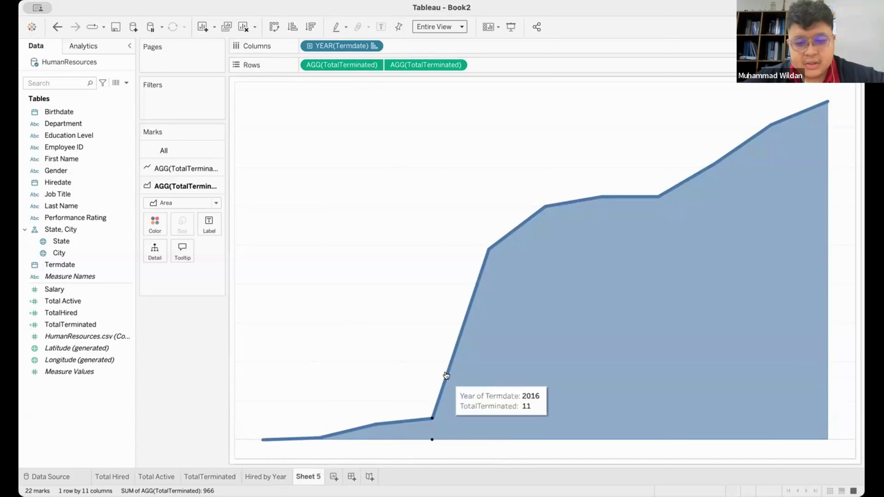
pyautogui.moveTo(472, 324)
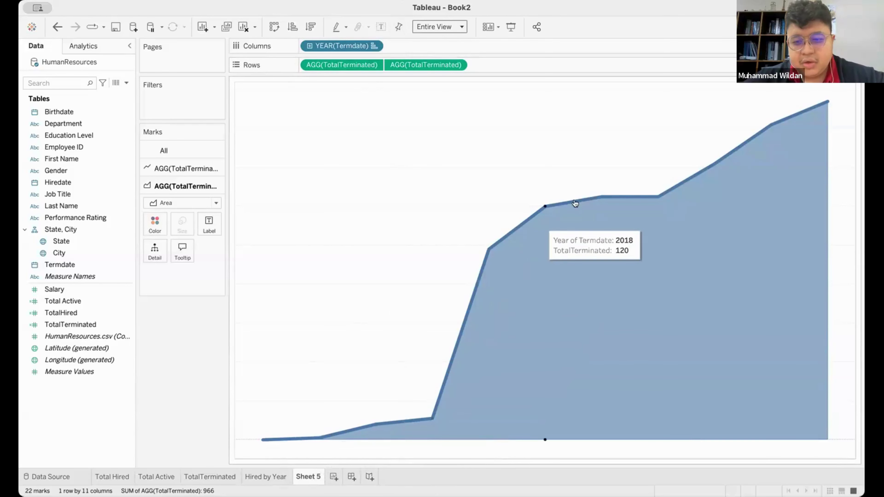
pyautogui.moveTo(625, 195)
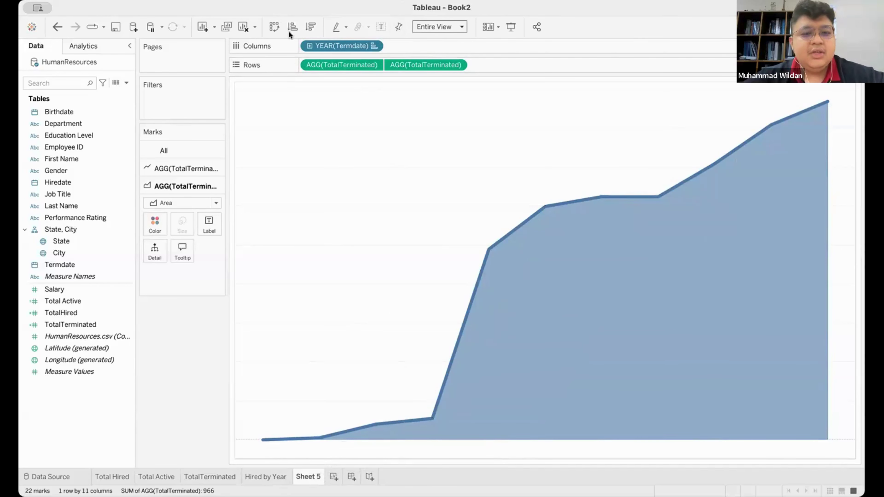
# Set the Termdate year sort to Manual, with Null first and the years in order from 2015 to 2024, then close the sort settings.
pyautogui.click(373, 46)
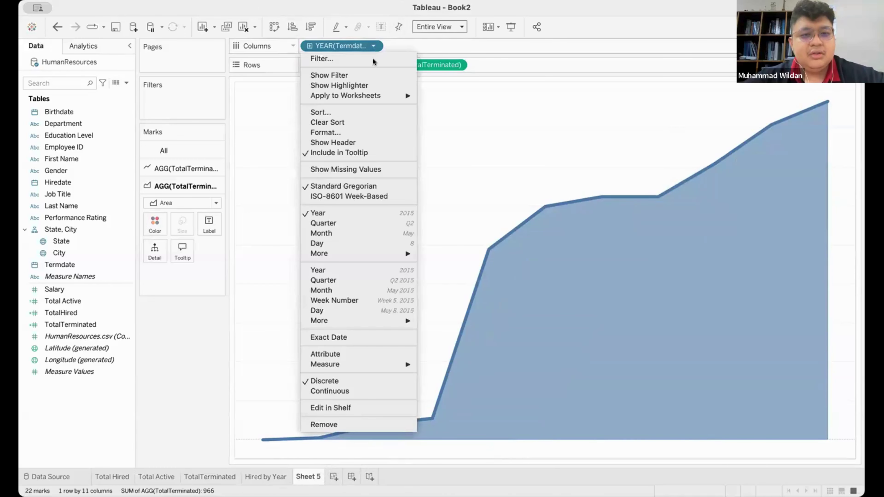
pyautogui.click(360, 113)
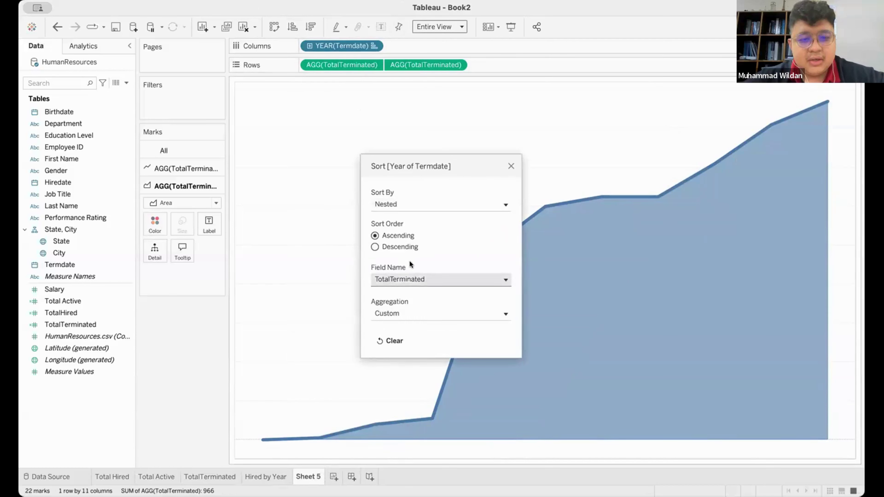
pyautogui.click(414, 245)
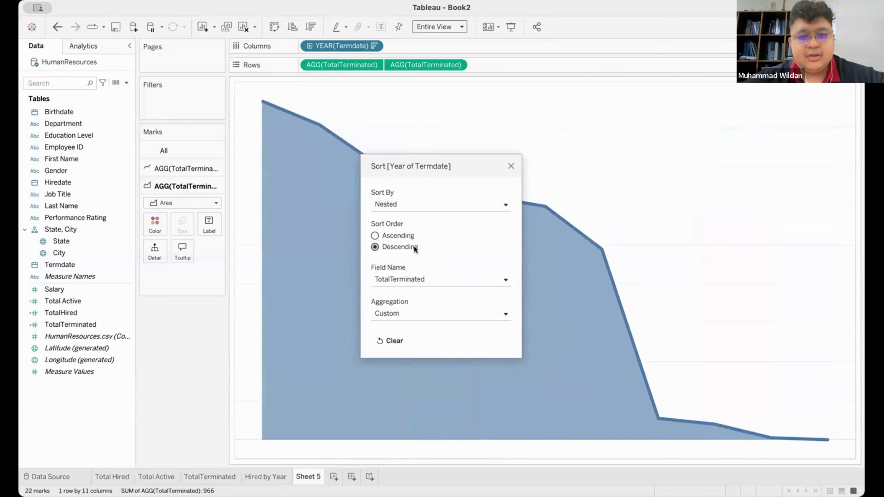
pyautogui.click(404, 234)
pyautogui.click(429, 199)
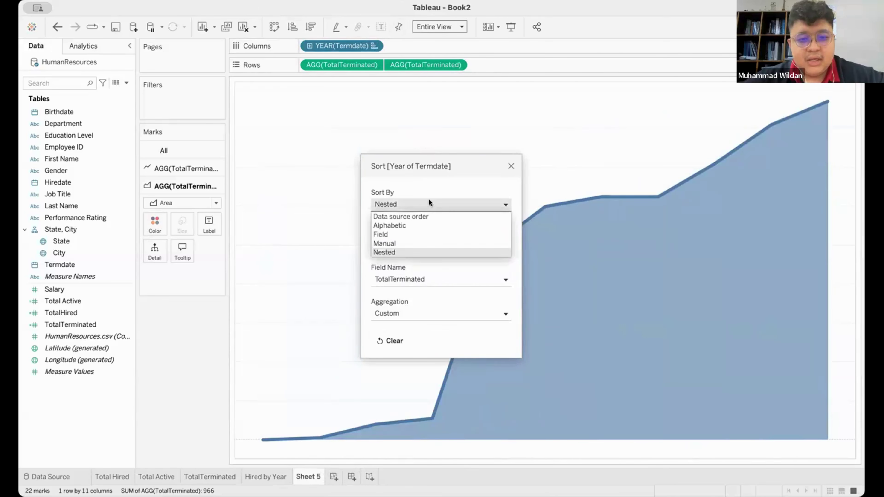
pyautogui.click(408, 242)
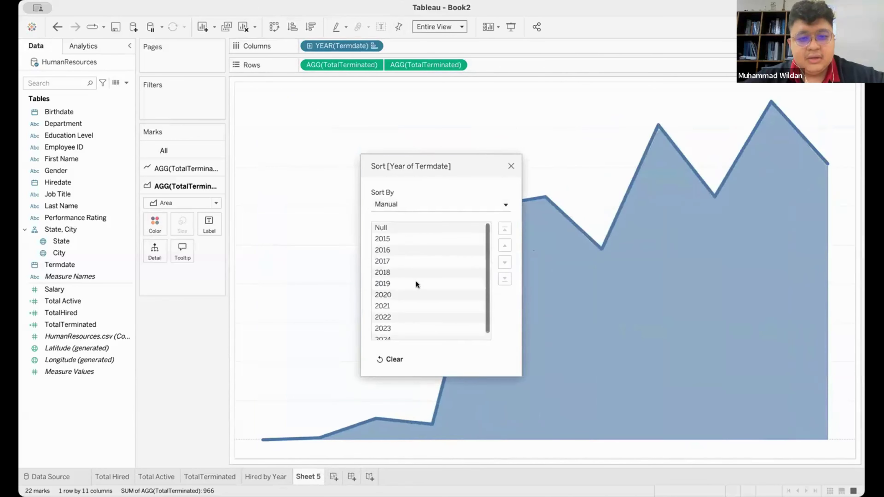
pyautogui.scroll(-1, 416, 282)
pyautogui.scroll(1, 416, 282)
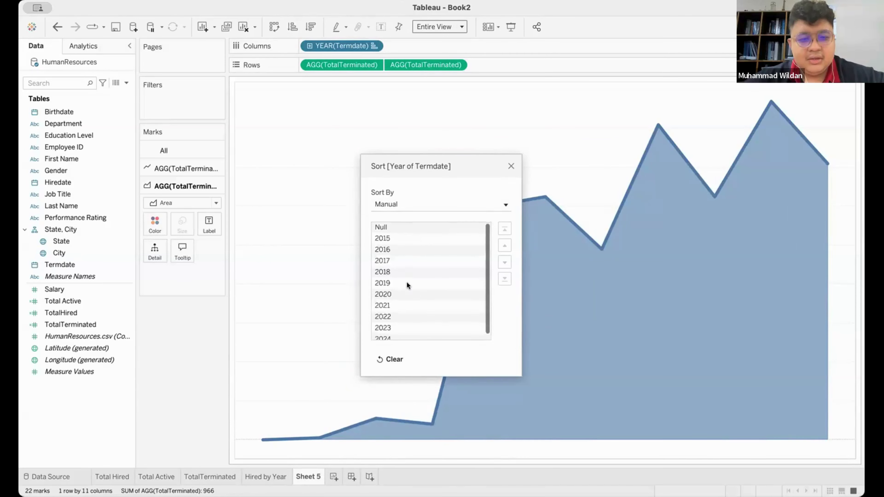
pyautogui.scroll(-1, 407, 284)
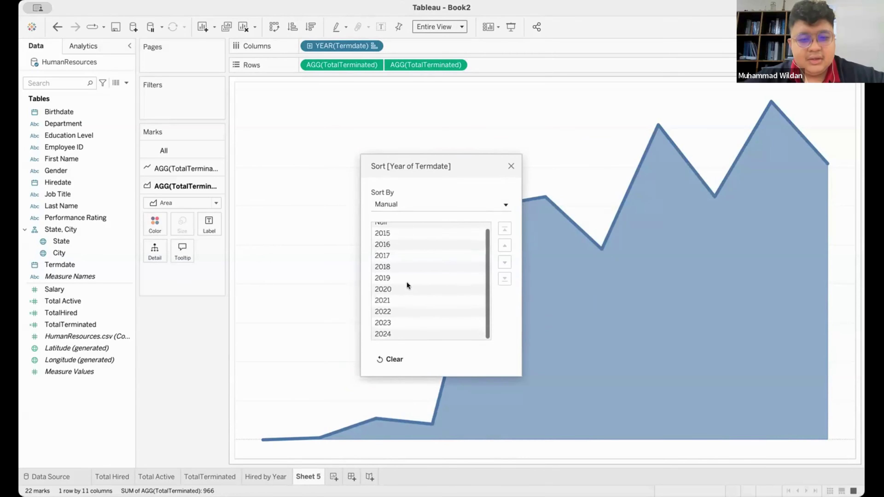
pyautogui.click(511, 166)
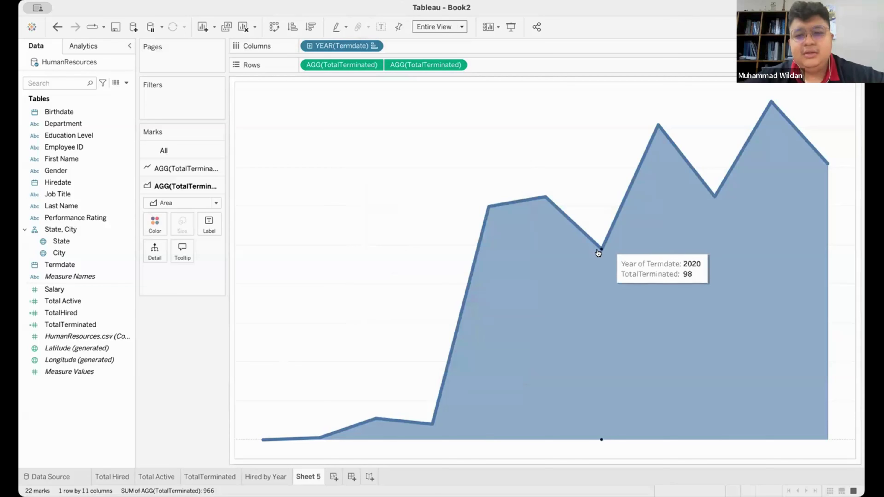
pyautogui.moveTo(632, 176)
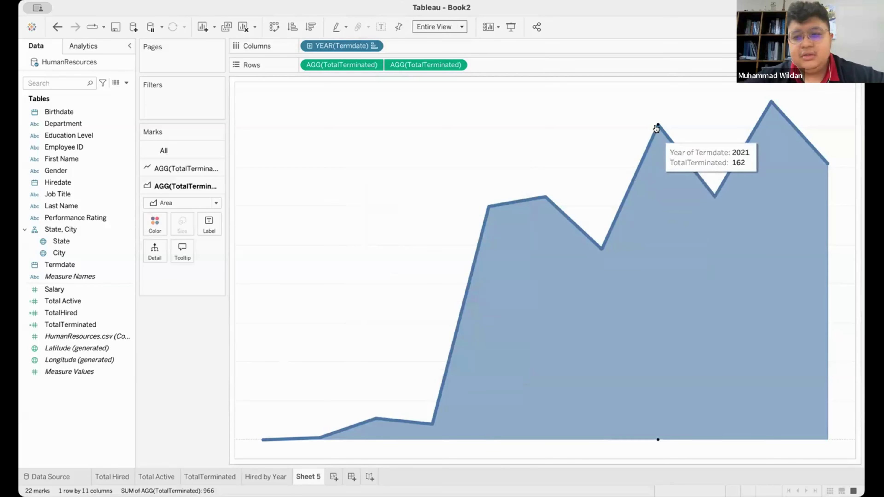
# Rename the current worksheet, Sheet 5, as "Terminated by year".
pyautogui.moveTo(725, 200)
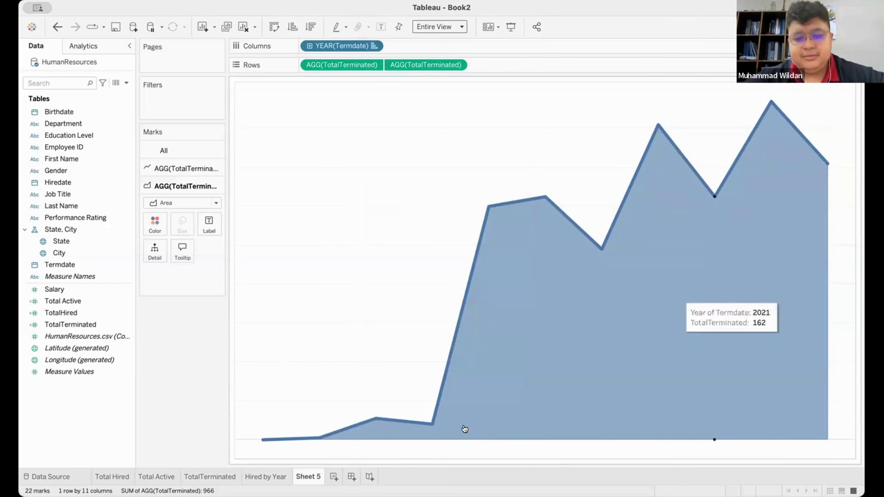
pyautogui.doubleClick(316, 476)
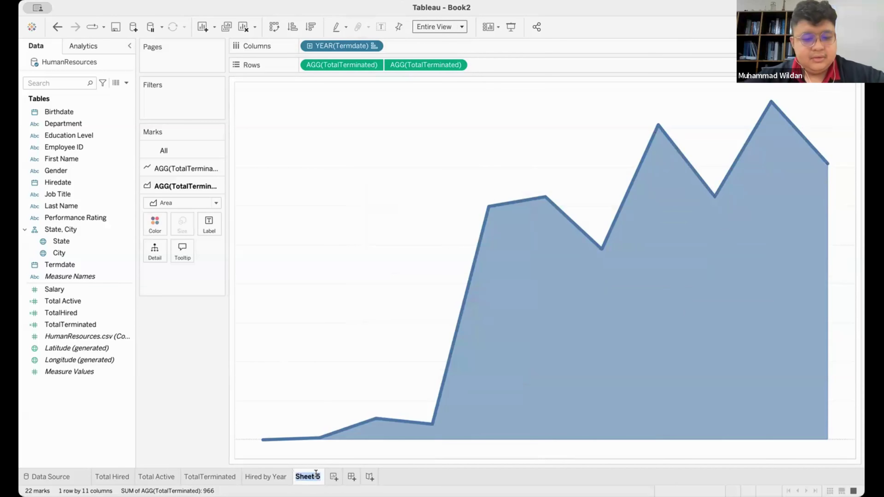
pyautogui.write('Terminate')
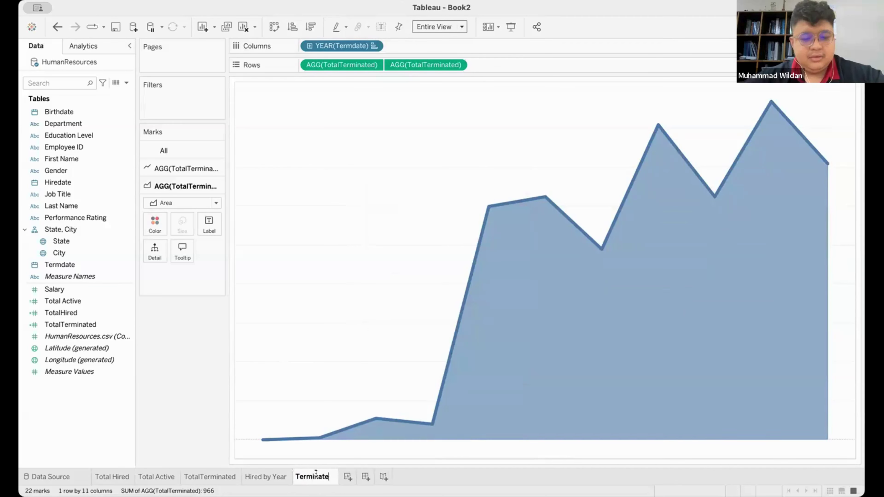
pyautogui.write('d by year')
pyautogui.press('Return')
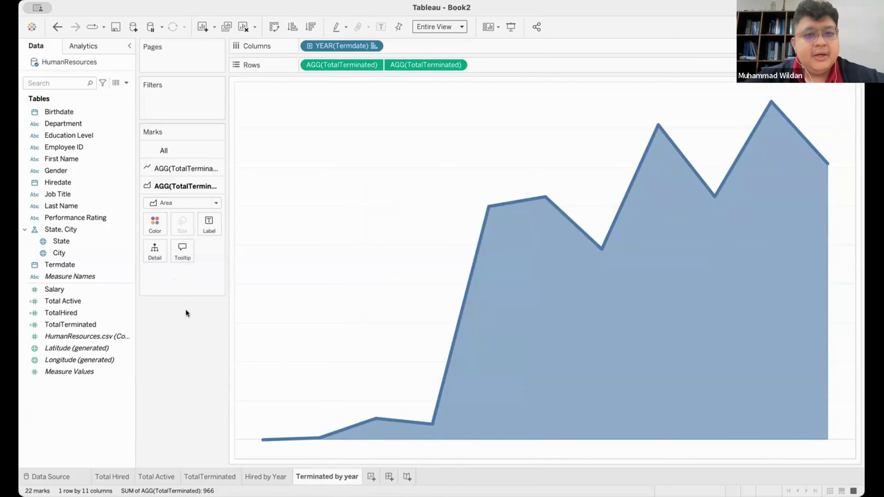
# Review the sort settings and available sort methods for the Termdate year, then close them without changing anything.
pyautogui.click(372, 46)
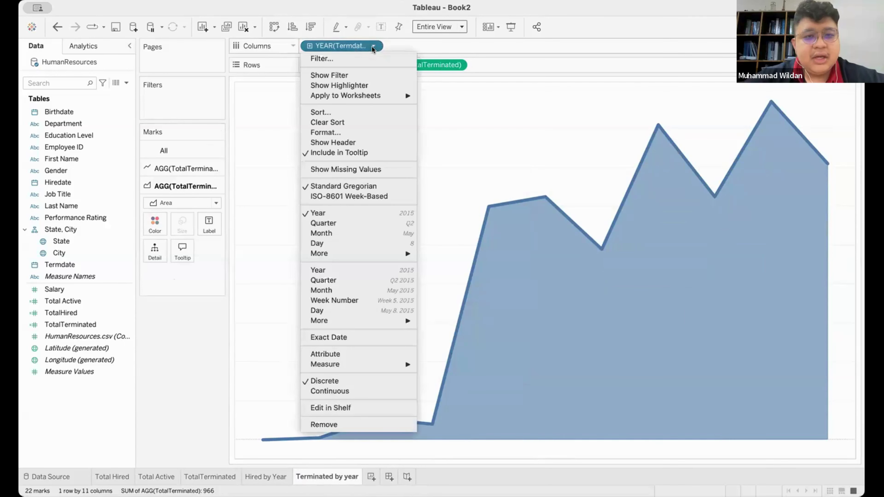
pyautogui.click(357, 112)
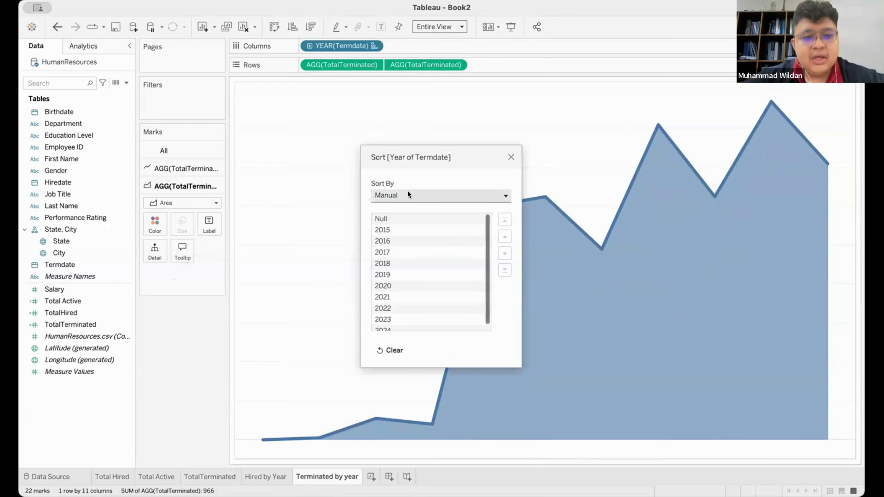
pyautogui.click(407, 192)
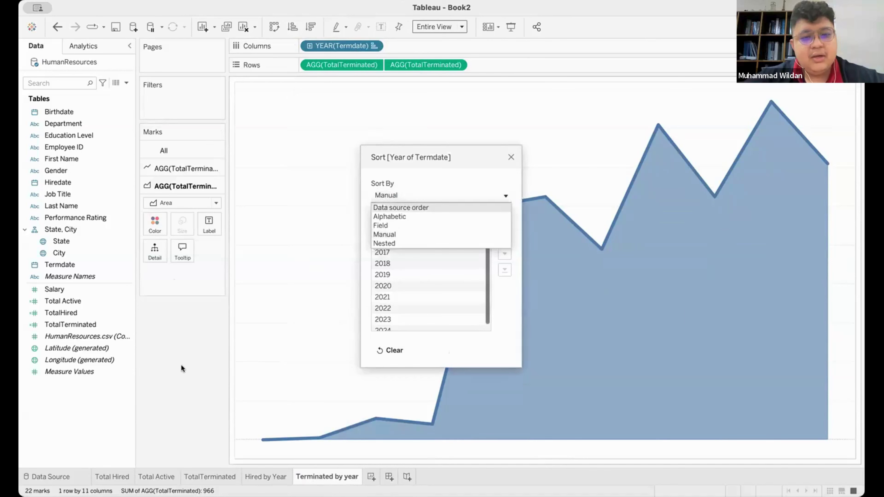
pyautogui.click(507, 151)
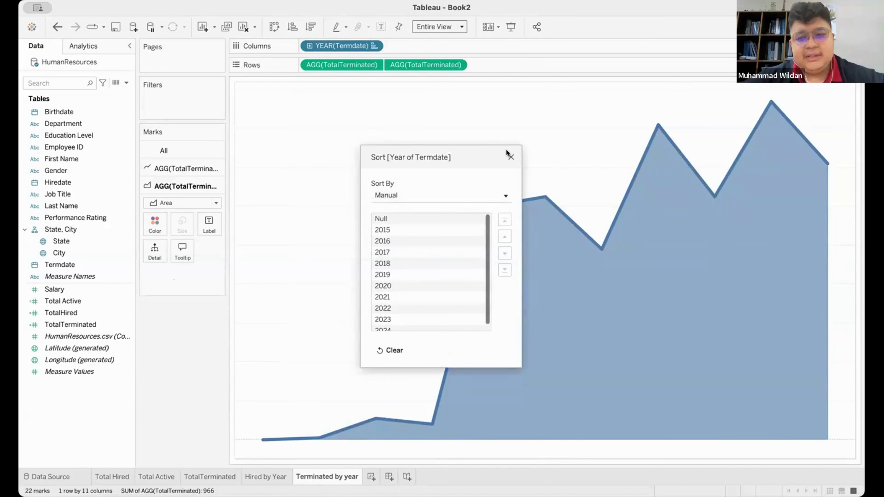
pyautogui.click(510, 156)
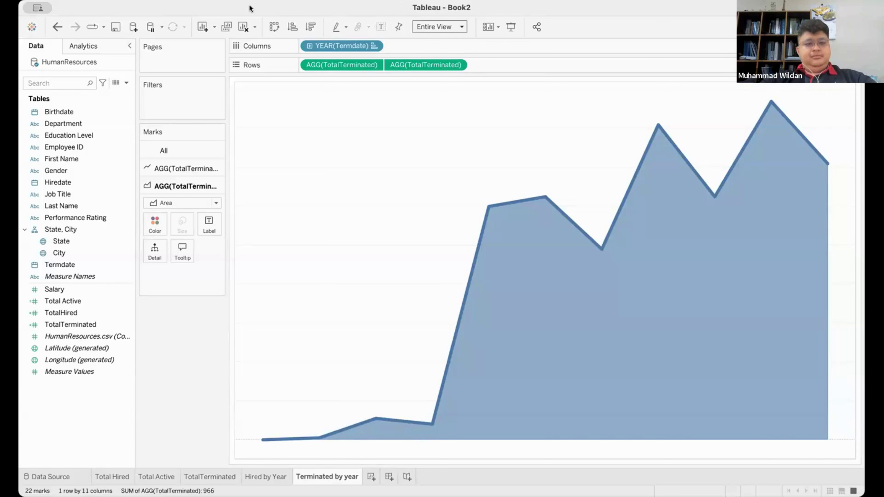
pyautogui.rightClick(256, 115)
pyautogui.moveTo(281, 187)
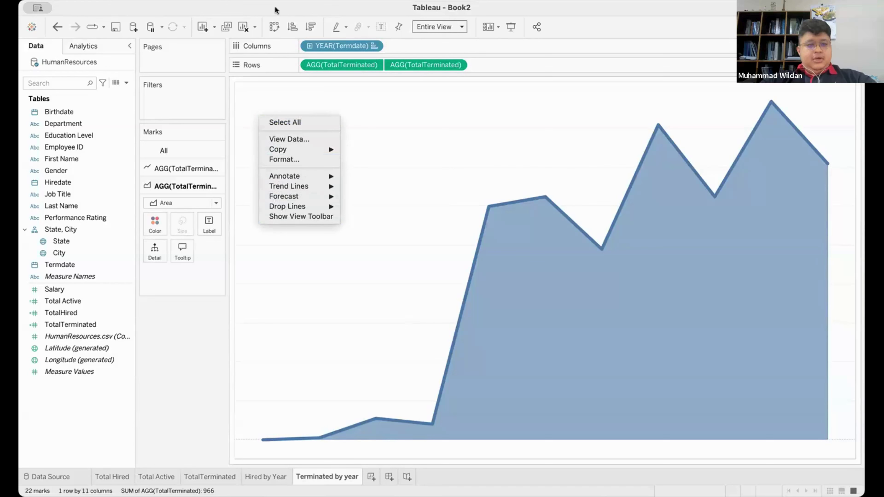
pyautogui.click(238, 238)
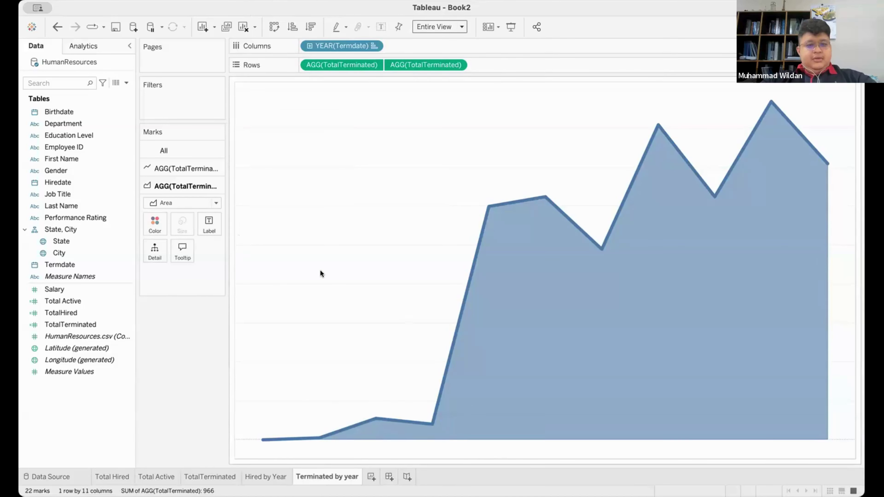
# On the Hired by Year worksheet, set the Hiredate year sort to Manual and close the sort settings.
pyautogui.click(272, 475)
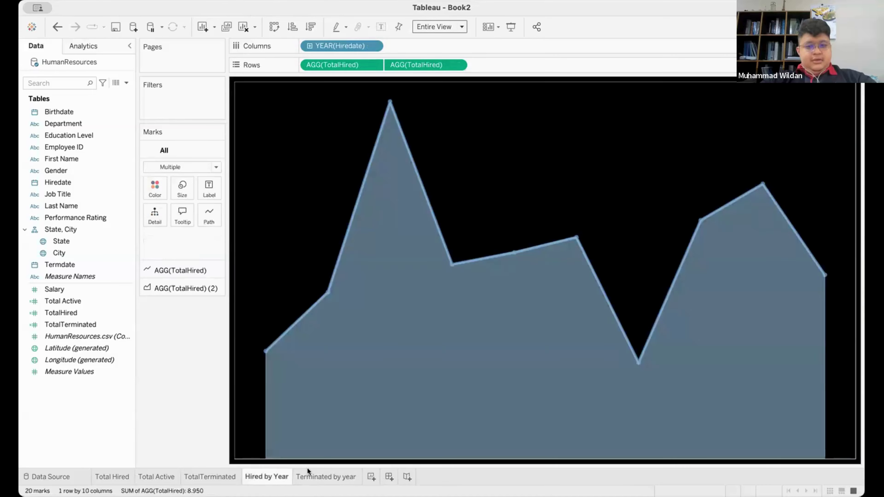
pyautogui.rightClick(393, 310)
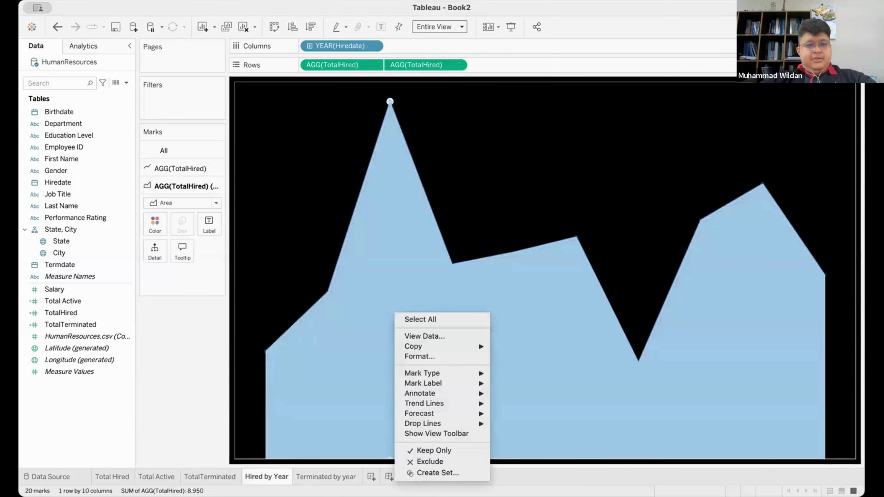
pyautogui.click(374, 46)
pyautogui.click(374, 46)
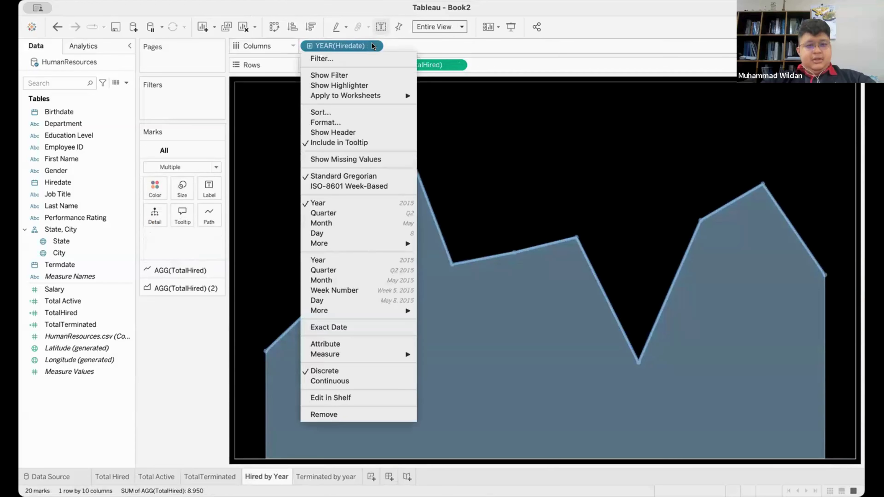
pyautogui.click(366, 115)
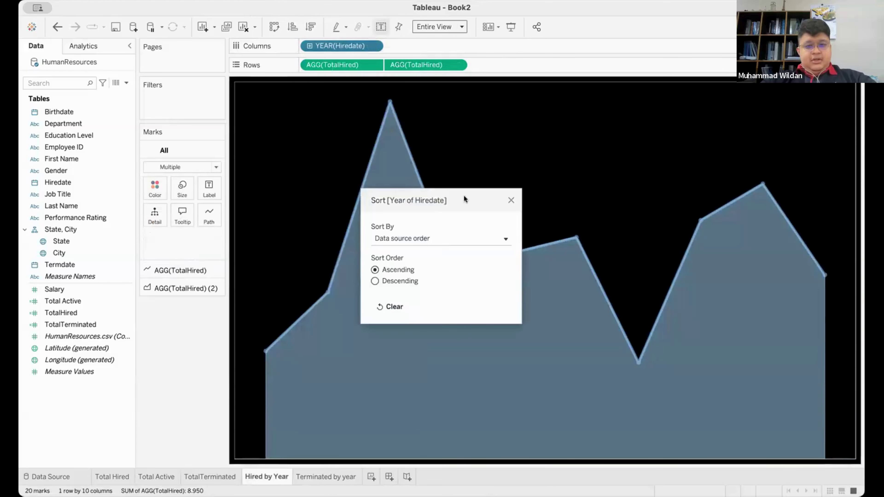
pyautogui.click(444, 239)
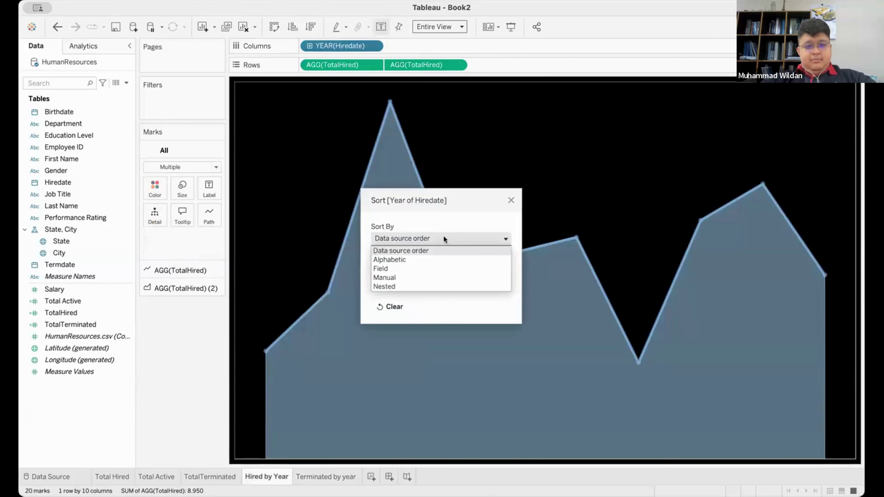
pyautogui.click(413, 277)
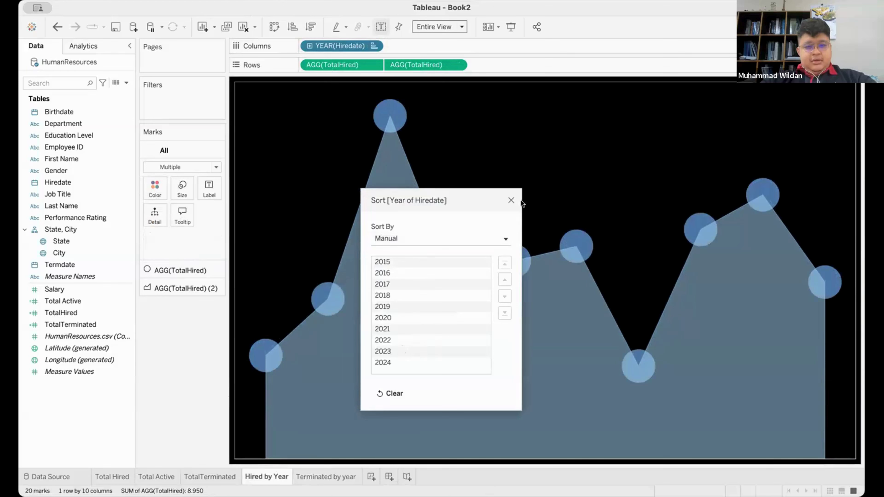
pyautogui.click(510, 200)
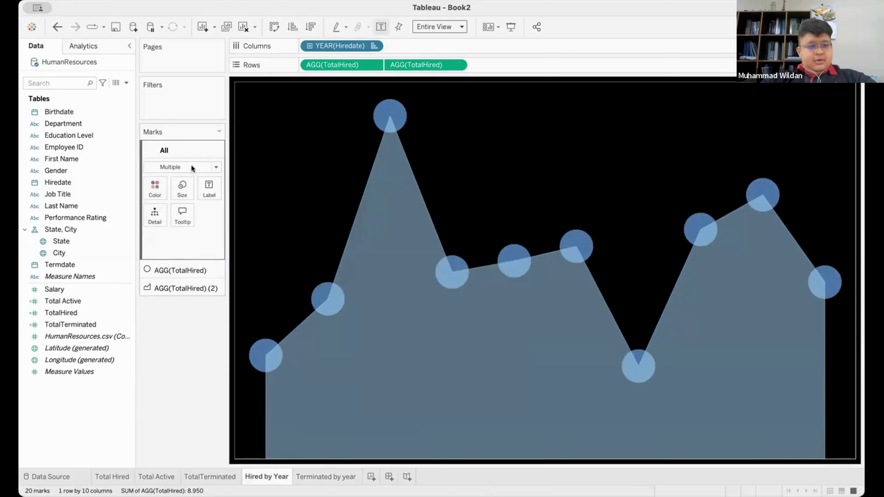
# Set the mark type of the first TotalHired measure to Line and check the values at the chart's peak.
pyautogui.click(169, 271)
pyautogui.click(189, 185)
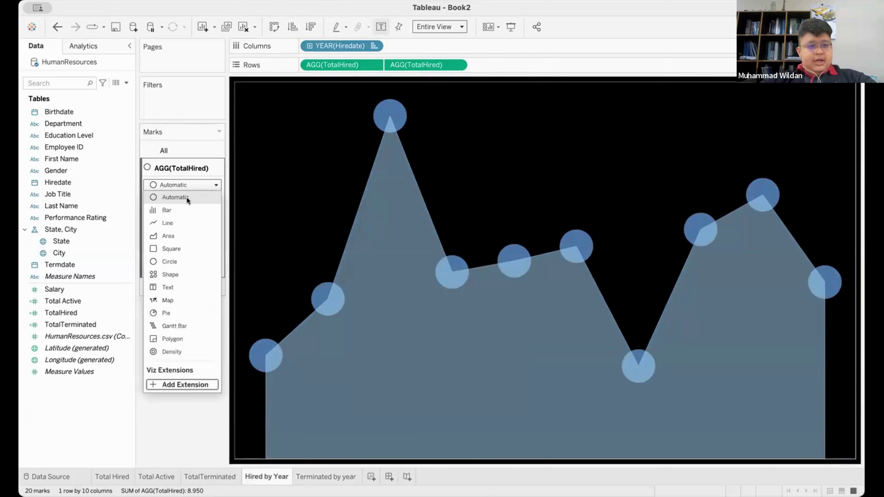
pyautogui.click(177, 221)
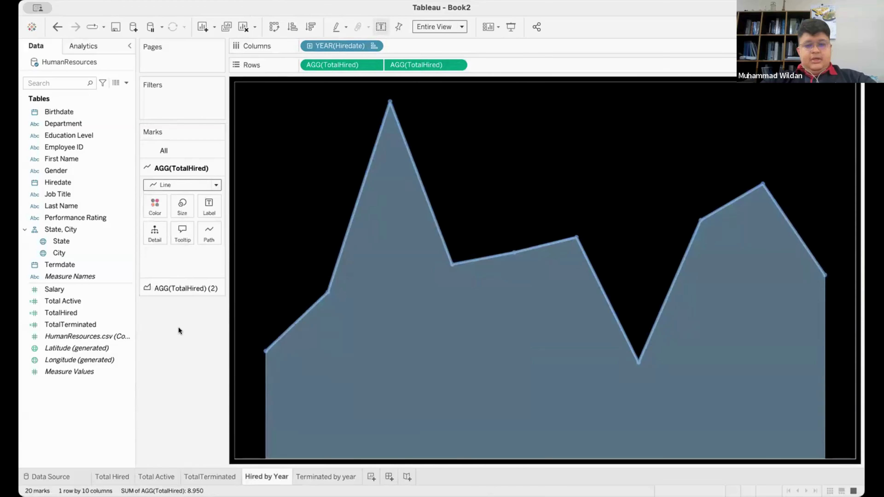
pyautogui.moveTo(388, 104)
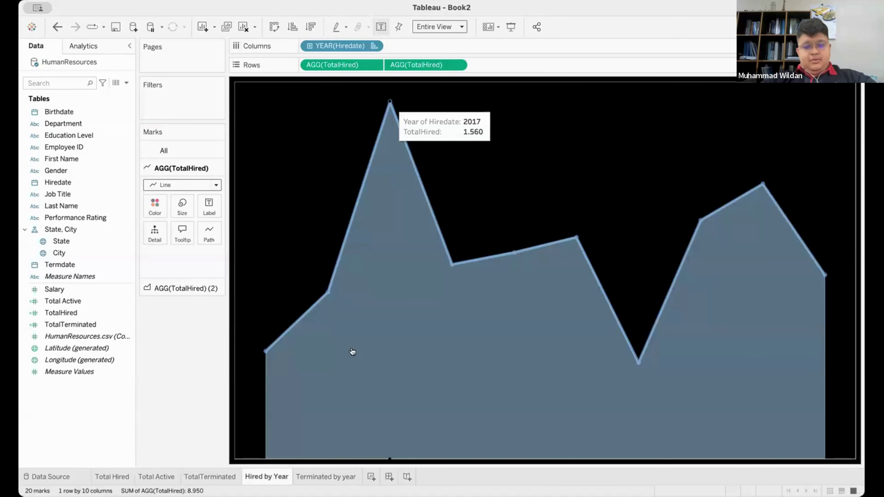
# Return to the Terminated by year worksheet, review the full manual sort order of the Termdate year, and close the sort settings.
pyautogui.click(320, 477)
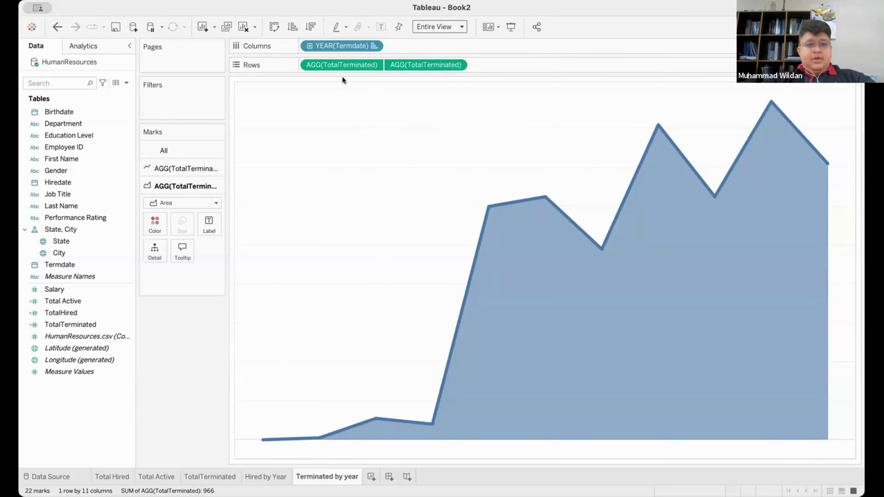
pyautogui.moveTo(325, 433)
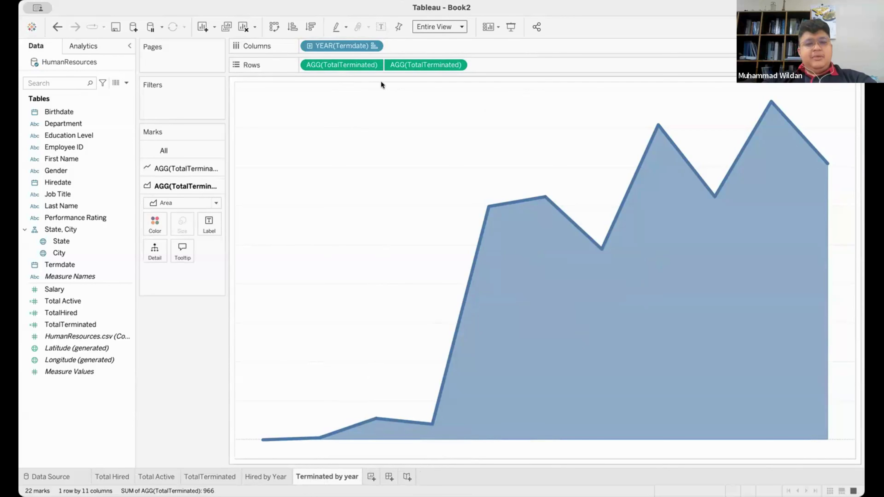
pyautogui.click(371, 42)
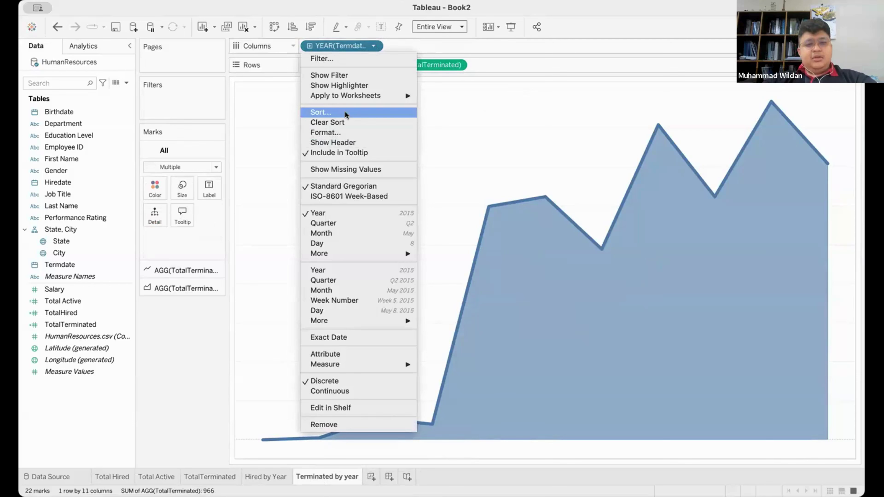
pyautogui.click(346, 114)
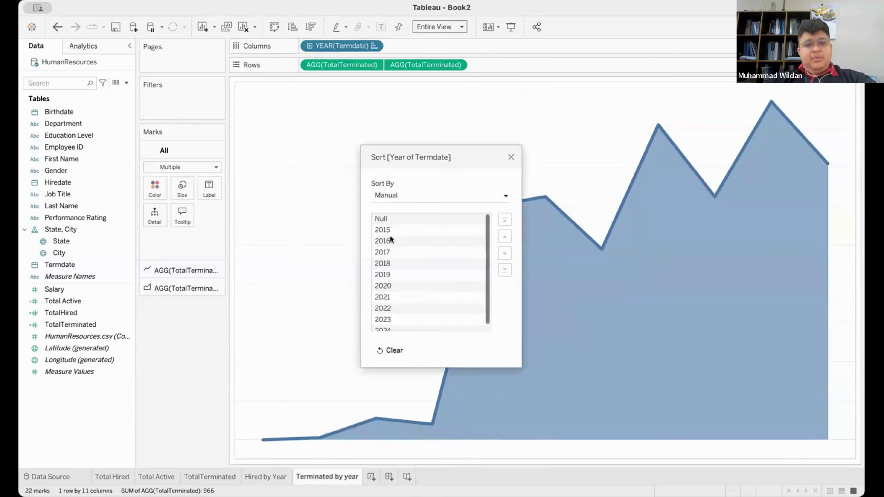
pyautogui.scroll(-1, 389, 266)
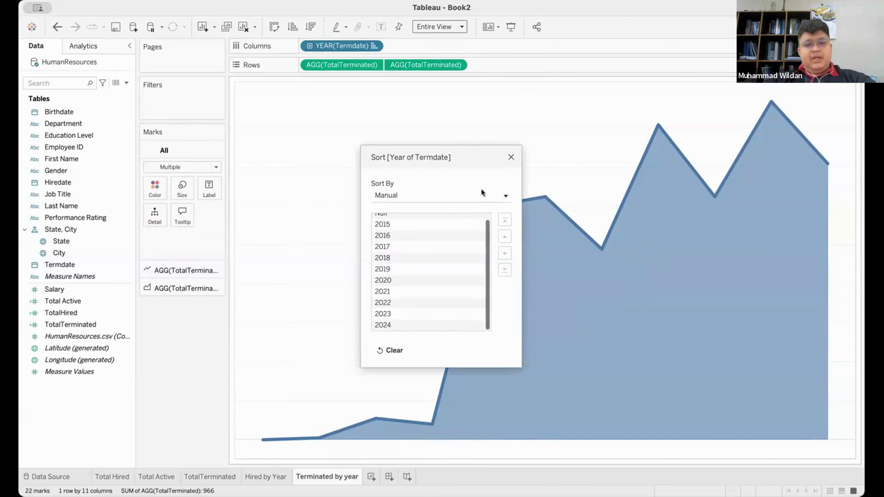
pyautogui.click(510, 157)
pyautogui.moveTo(428, 420)
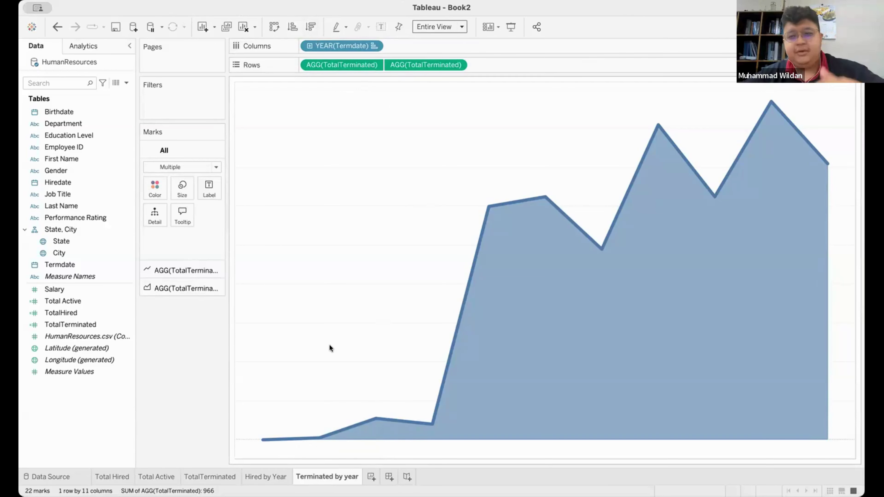
# Create a new worksheet and build a horizontal bar chart with TotalHired on Columns and Department on Rows.
pyautogui.click(370, 476)
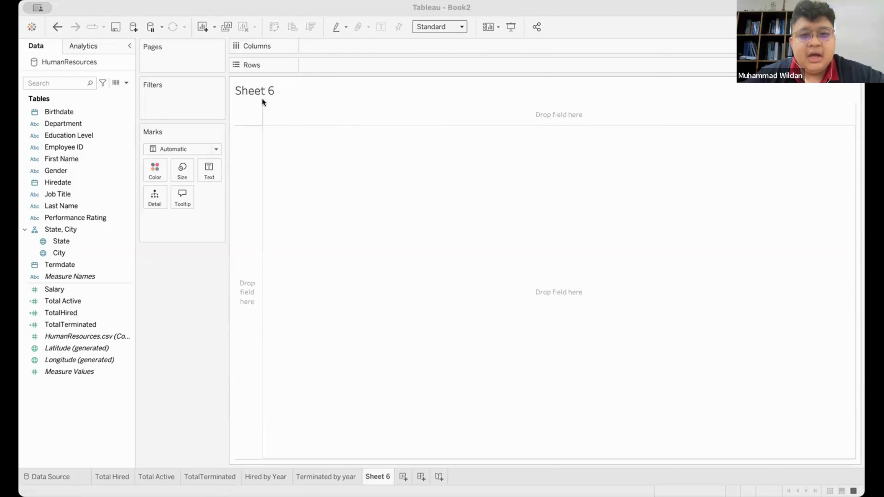
pyautogui.click(369, 132)
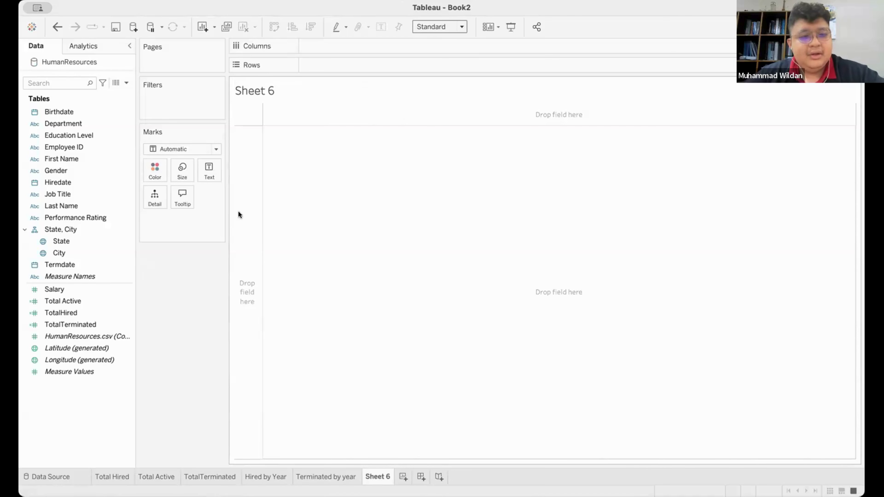
pyautogui.click(88, 312)
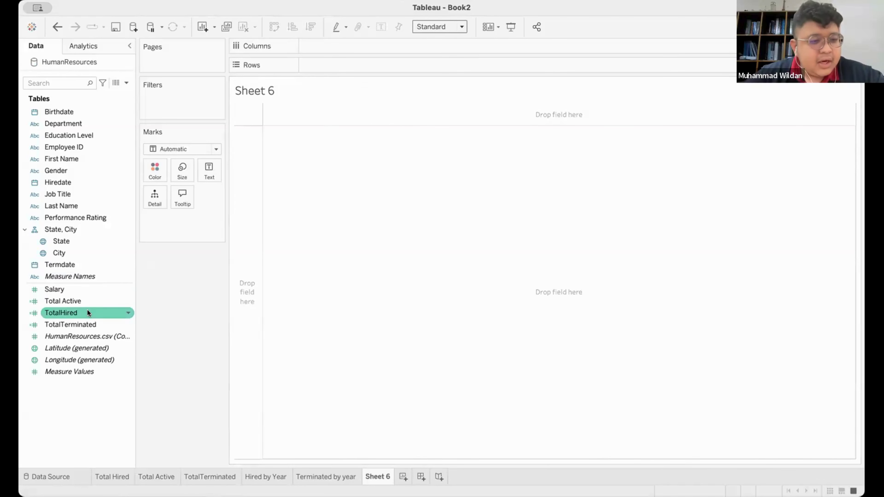
pyautogui.moveTo(87, 309); pyautogui.dragTo(339, 39)
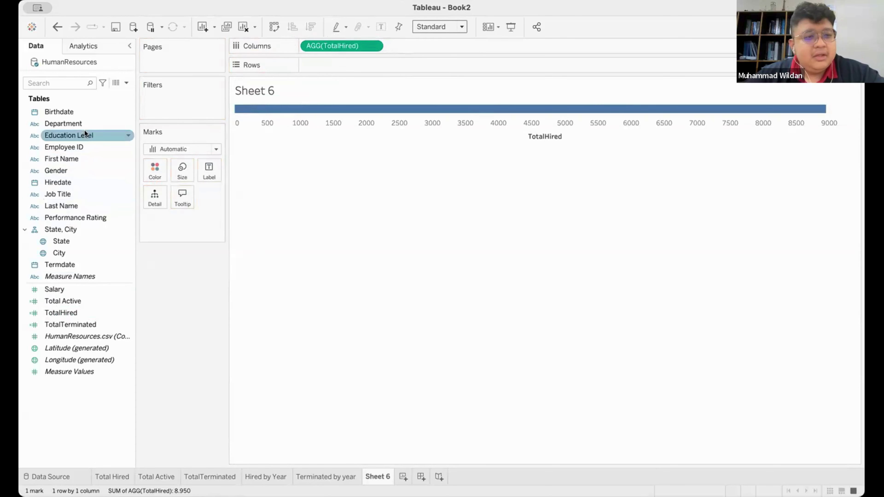
pyautogui.moveTo(74, 122); pyautogui.dragTo(314, 98)
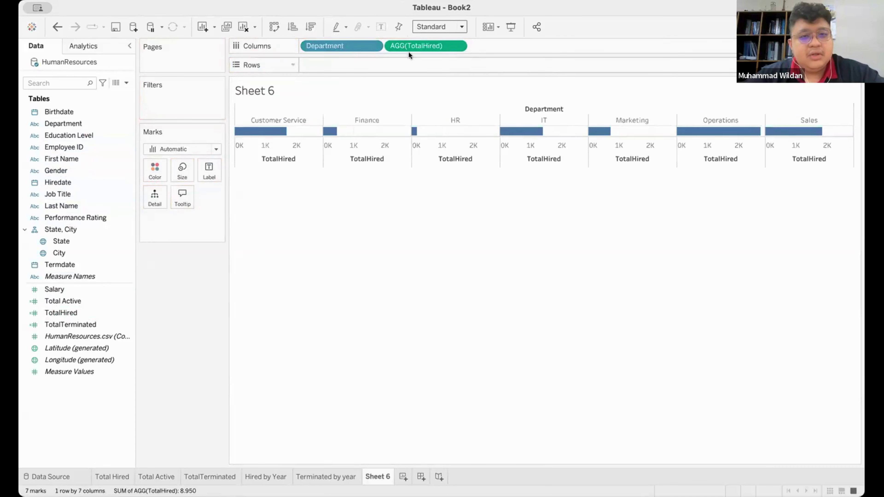
pyautogui.moveTo(345, 43); pyautogui.dragTo(370, 62)
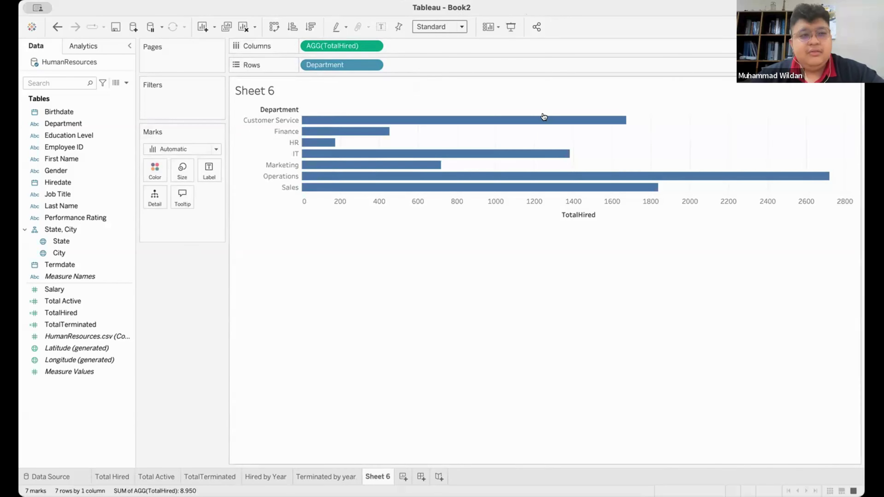
# Fit the TotalHired by Department bar chart to the Entire View.
pyautogui.click(450, 26)
pyautogui.click(438, 62)
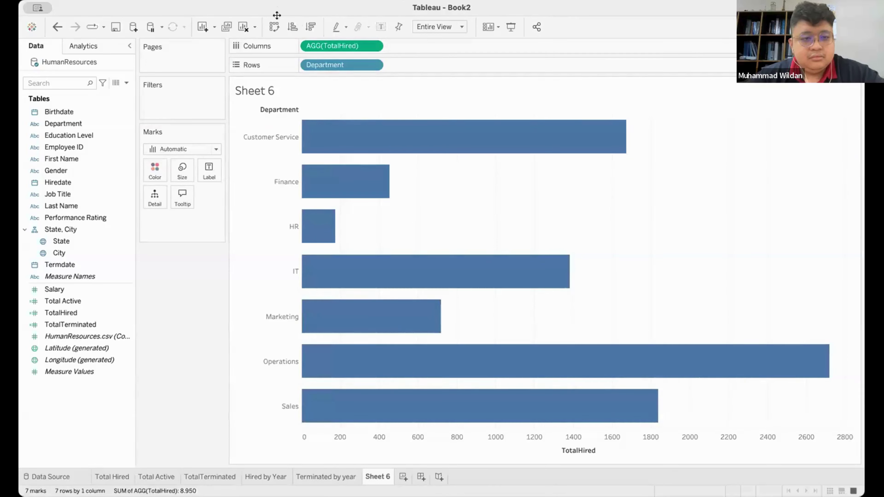
pyautogui.rightClick(405, 67)
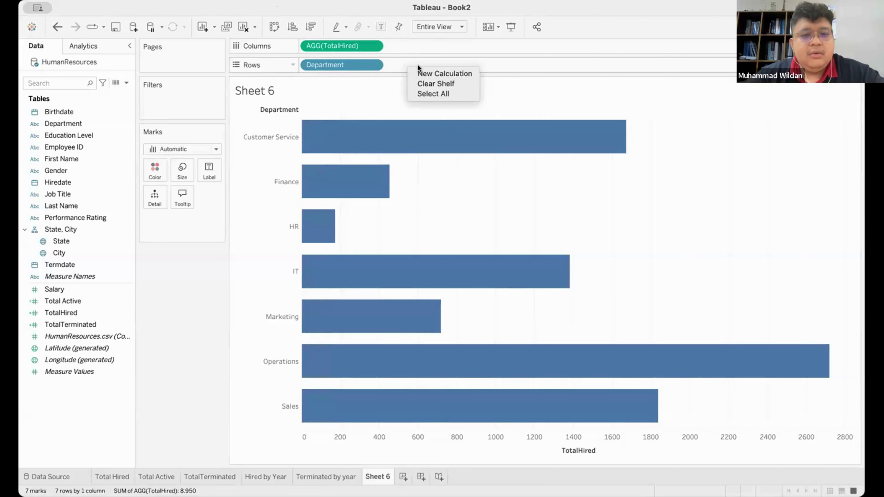
# Add an INDEX() calculation to Rows after the Department field.
pyautogui.click(425, 70)
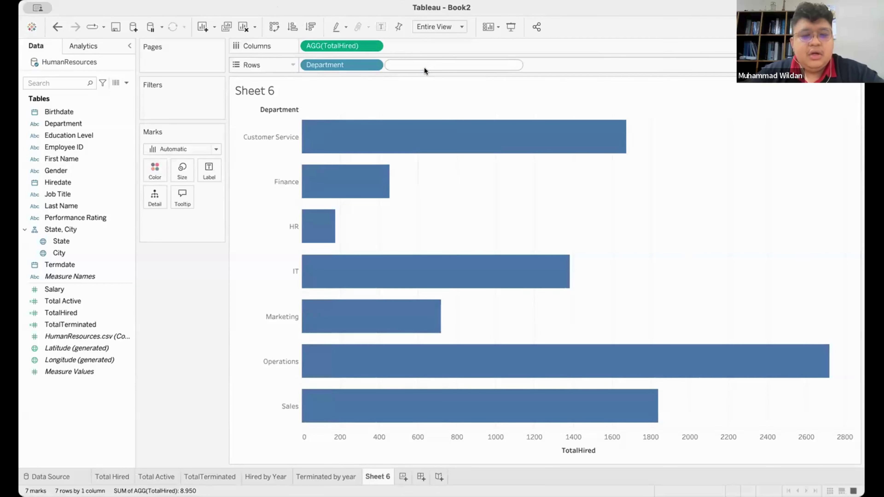
pyautogui.write('I')
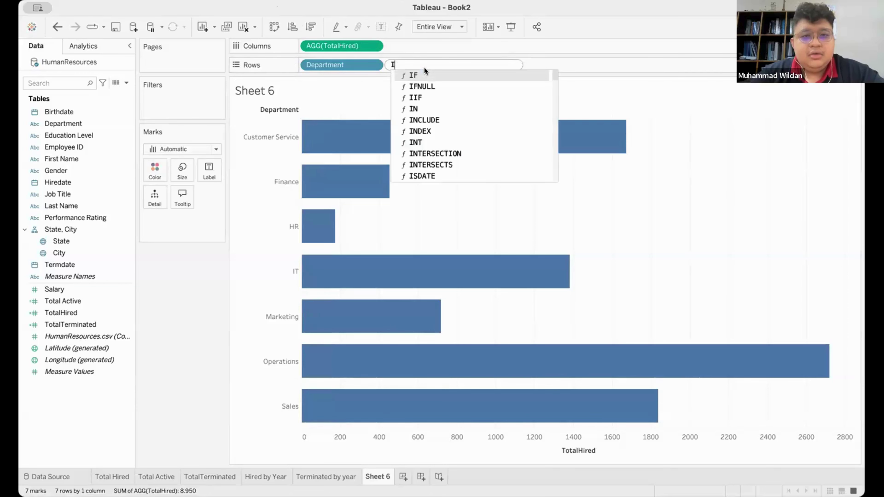
pyautogui.press('Down')
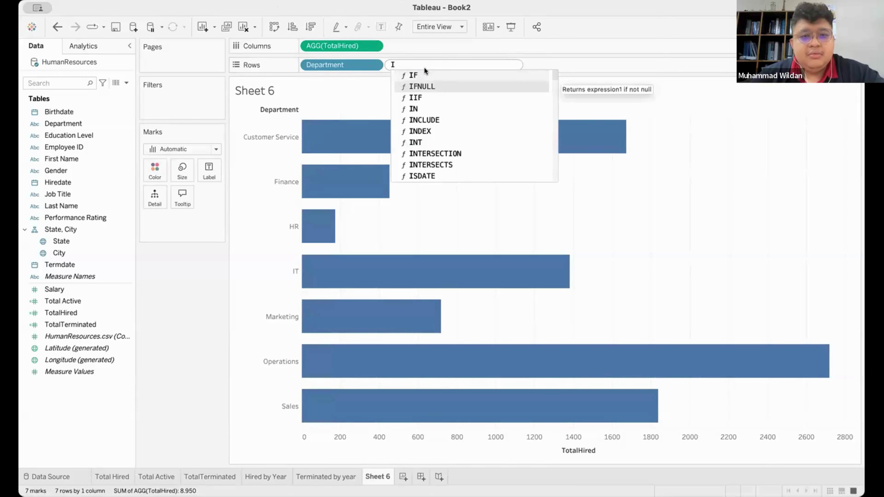
pyautogui.press('Down')
pyautogui.press('Down')
pyautogui.press('Down')
pyautogui.press('Down')
pyautogui.press('Return')
pyautogui.press('Return')
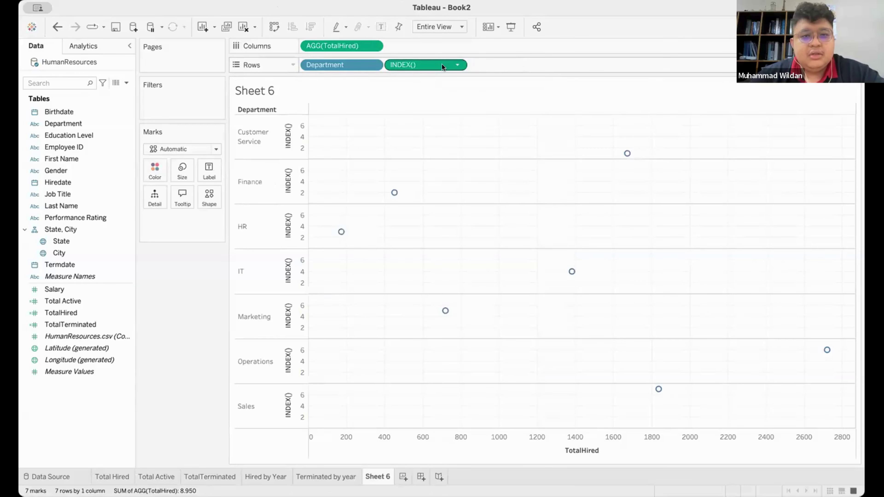
# Try to put INDEX() ahead of Department on Rows by reordering the fields and removing and re-adding Department.
pyautogui.moveTo(441, 63); pyautogui.dragTo(343, 65)
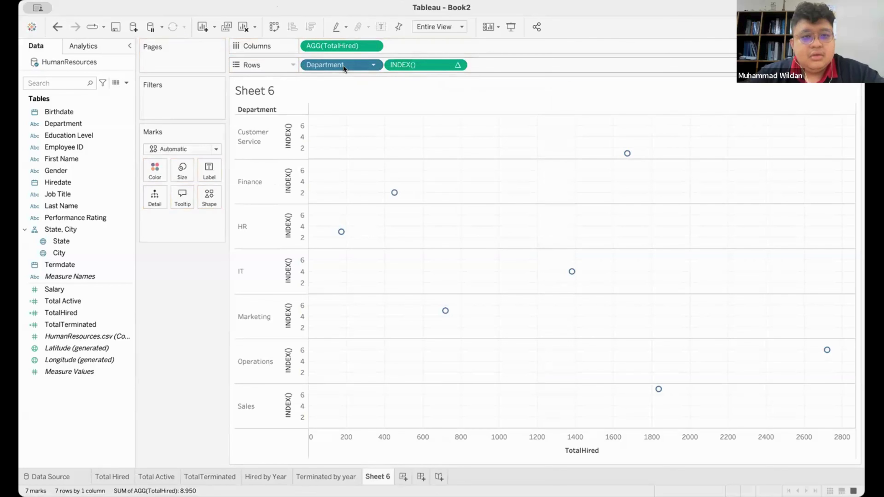
pyautogui.rightClick(343, 65)
pyautogui.click(375, 245)
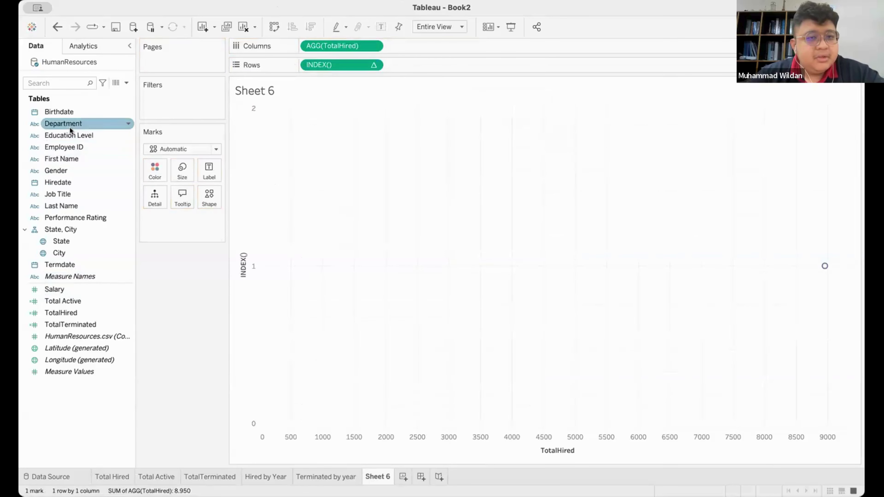
pyautogui.moveTo(71, 124); pyautogui.dragTo(416, 67)
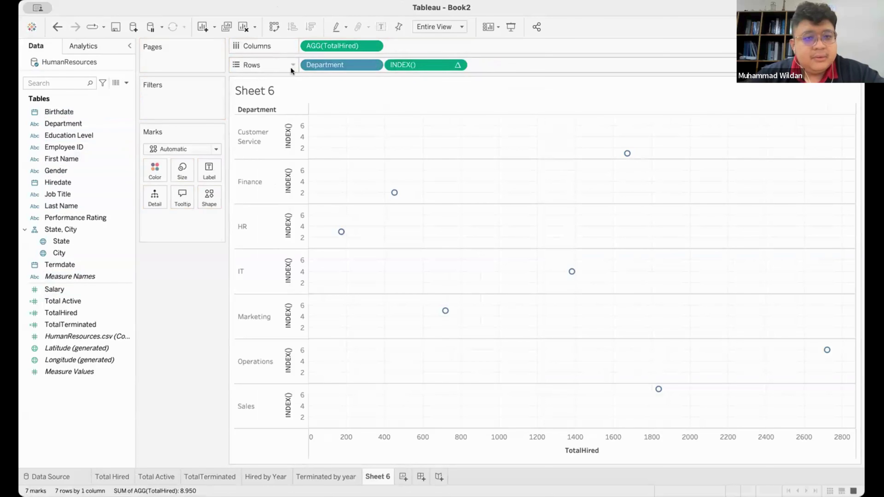
pyautogui.moveTo(463, 63); pyautogui.dragTo(444, 63)
pyautogui.moveTo(353, 61); pyautogui.dragTo(338, 58)
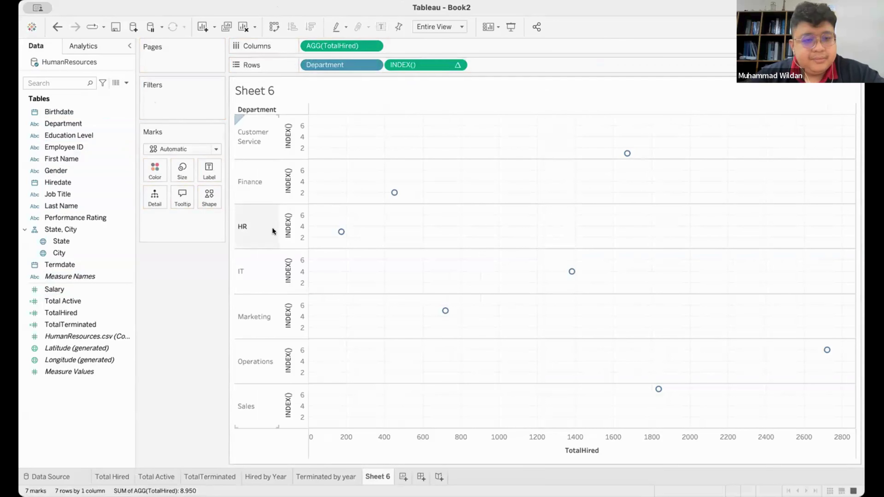
# Try taking Department off Rows and placing it ahead of TotalHired on Columns.
pyautogui.click(265, 407)
pyautogui.rightClick(274, 367)
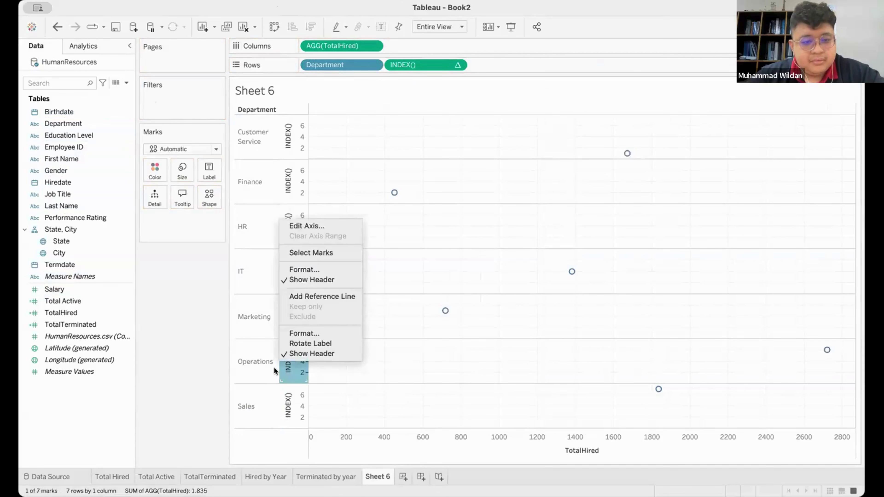
pyautogui.click(243, 129)
pyautogui.moveTo(406, 65); pyautogui.dragTo(314, 58)
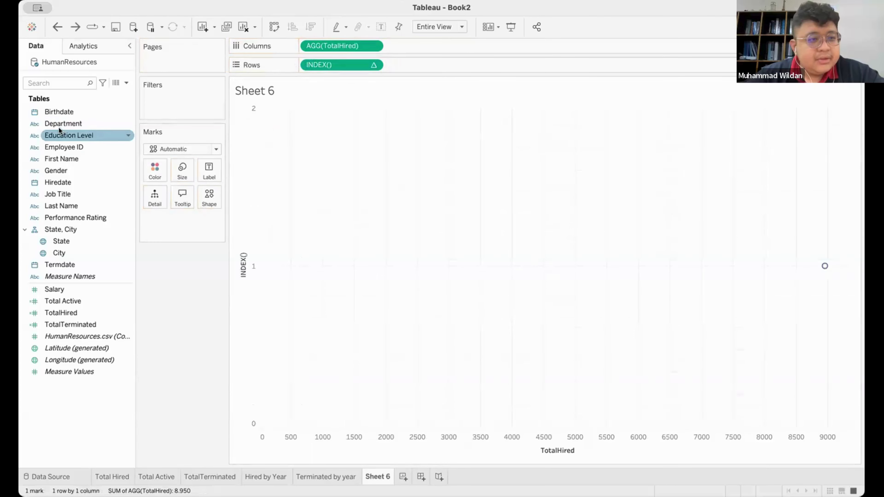
pyautogui.moveTo(61, 123); pyautogui.dragTo(364, 104)
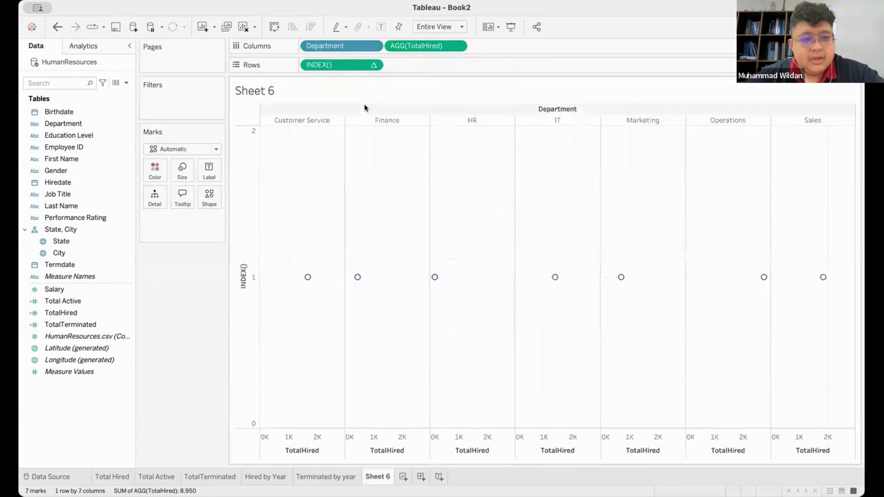
# Undo the INDEX() and Department changes back to the plain TotalHired by Department bar chart.
pyautogui.press('super+z')
pyautogui.press('super+z')
pyautogui.press('super+z')
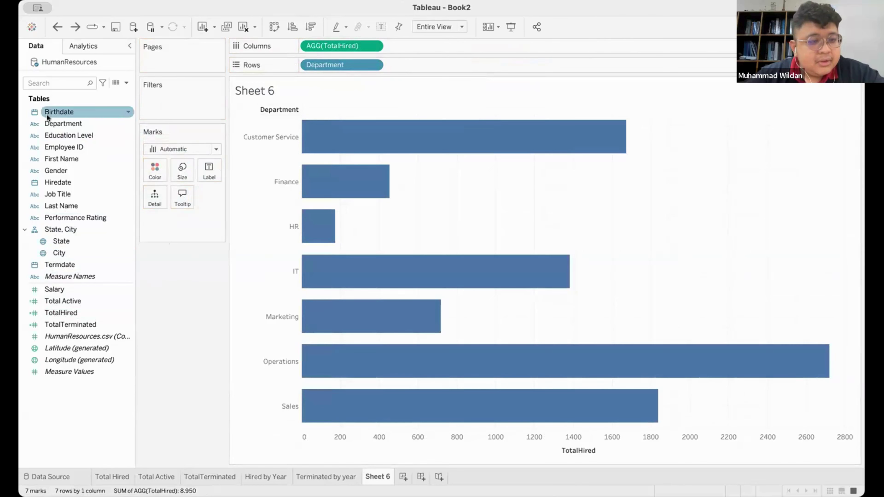
# Add a new INDEX() calculation to Rows beside Department.
pyautogui.rightClick(417, 64)
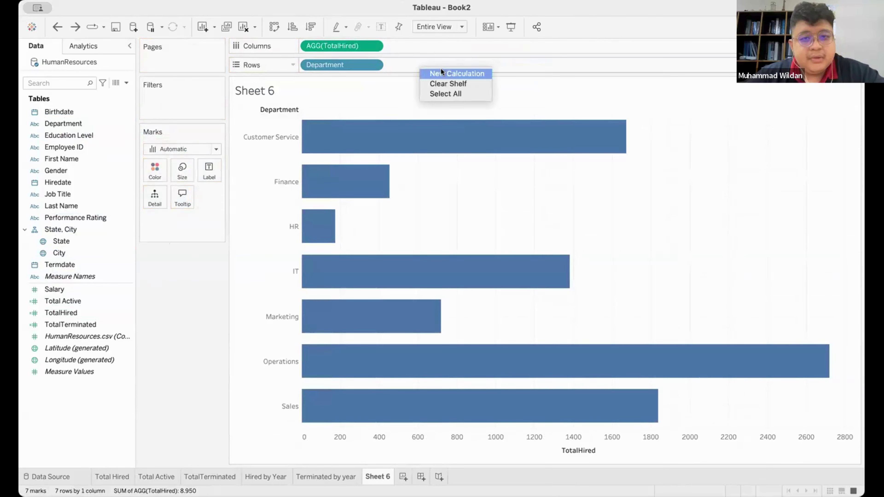
pyautogui.click(441, 68)
pyautogui.write('I')
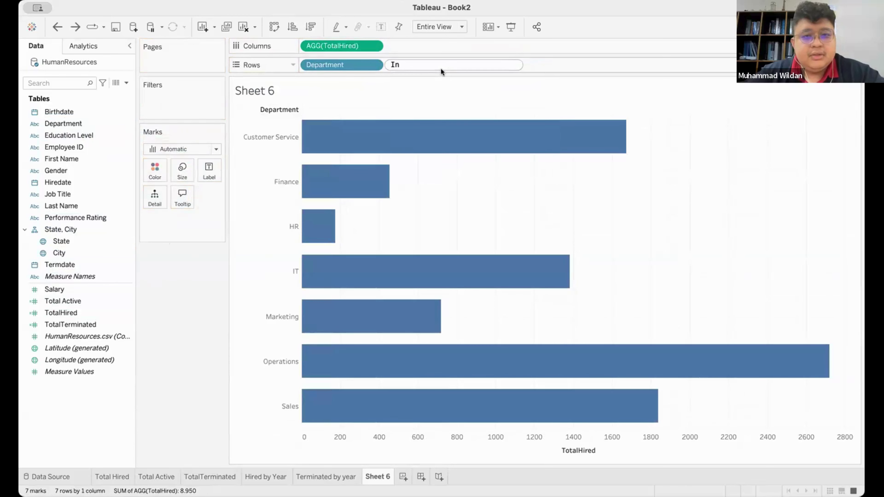
pyautogui.press('Down')
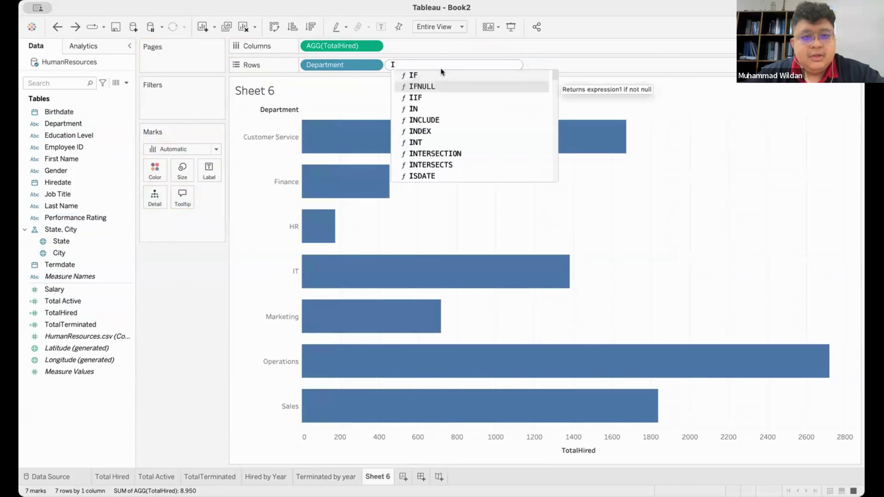
pyautogui.press('Down')
pyautogui.press('Down')
pyautogui.press('Down')
pyautogui.press('Down')
pyautogui.press('Return')
pyautogui.press('Return')
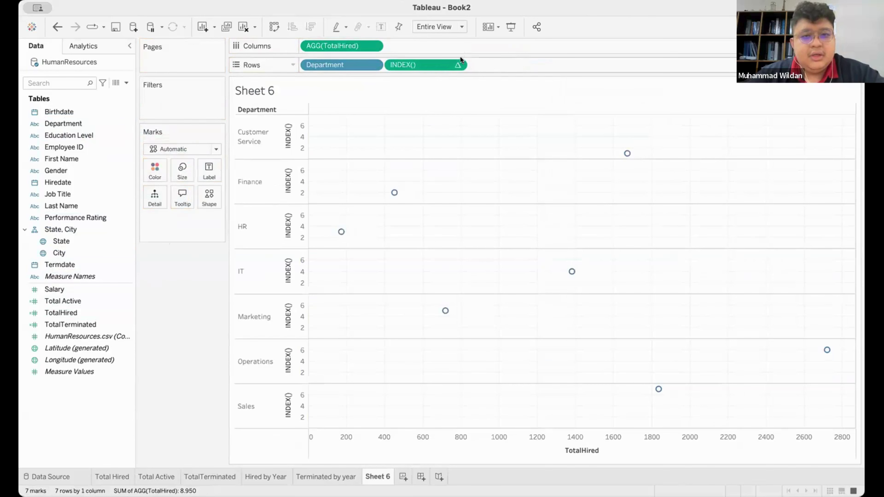
# Convert INDEX() to discrete and move Department behind it on Rows so the numbering comes first.
pyautogui.click(456, 65)
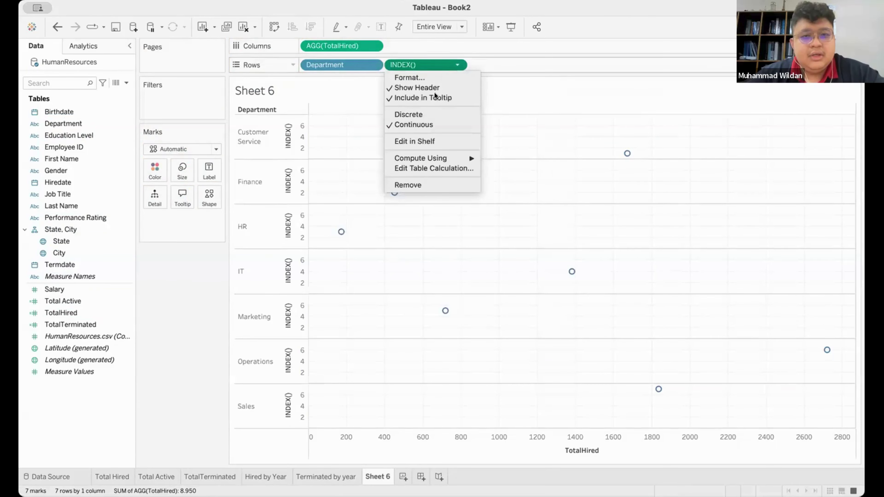
pyautogui.click(425, 113)
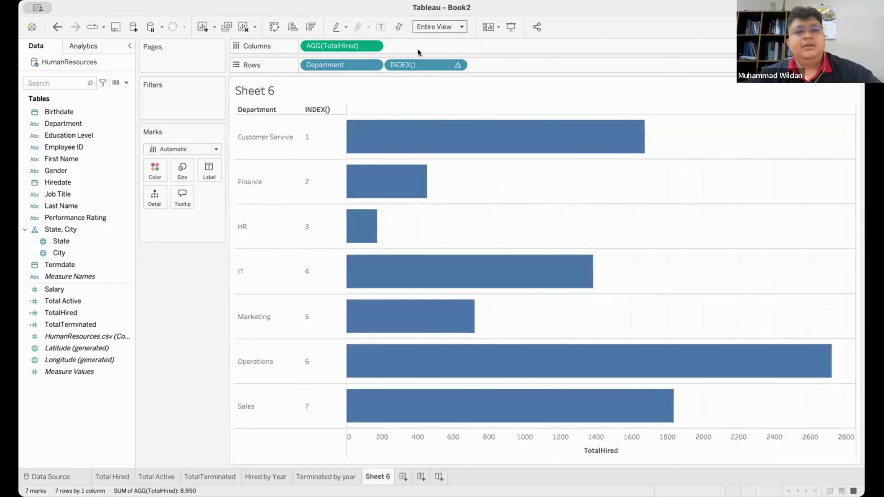
pyautogui.moveTo(355, 64); pyautogui.dragTo(454, 66)
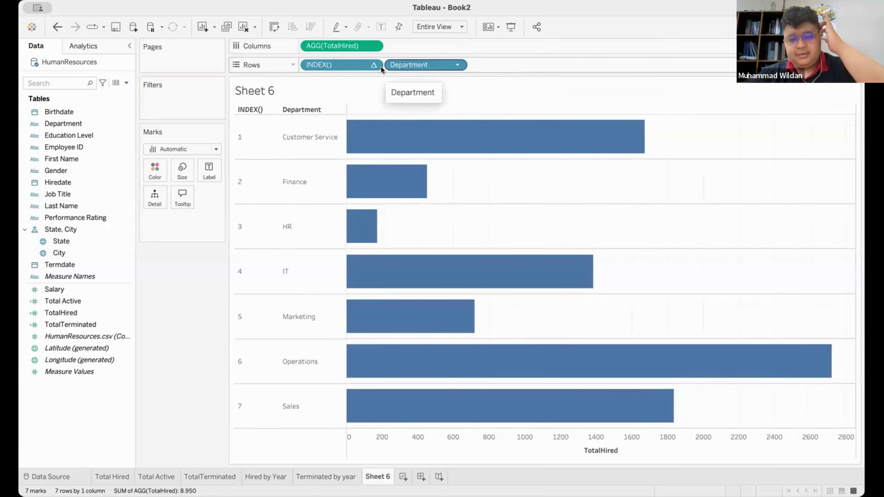
# Hide the worksheet title and the header of the TotalHired axis.
pyautogui.rightClick(338, 91)
pyautogui.click(370, 119)
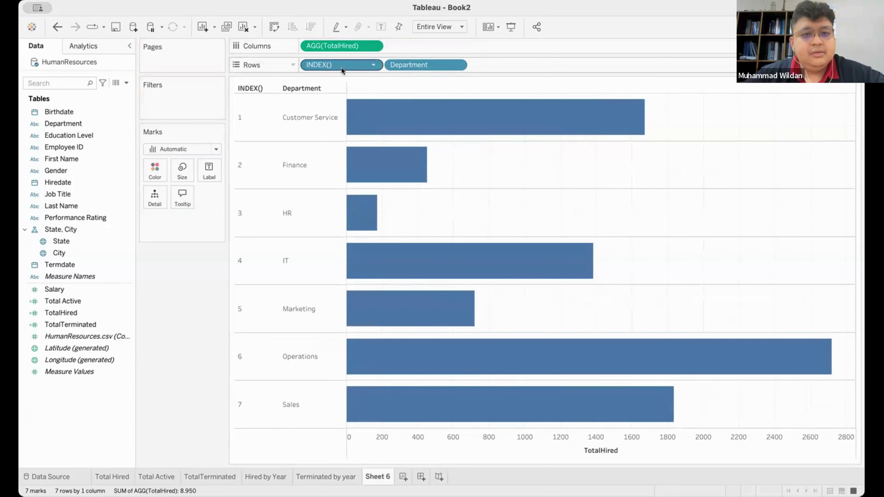
pyautogui.click(374, 64)
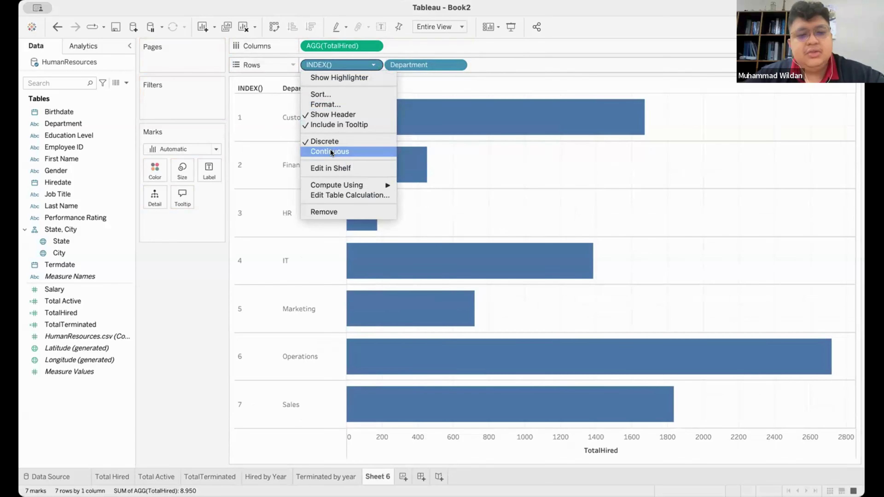
pyautogui.click(191, 319)
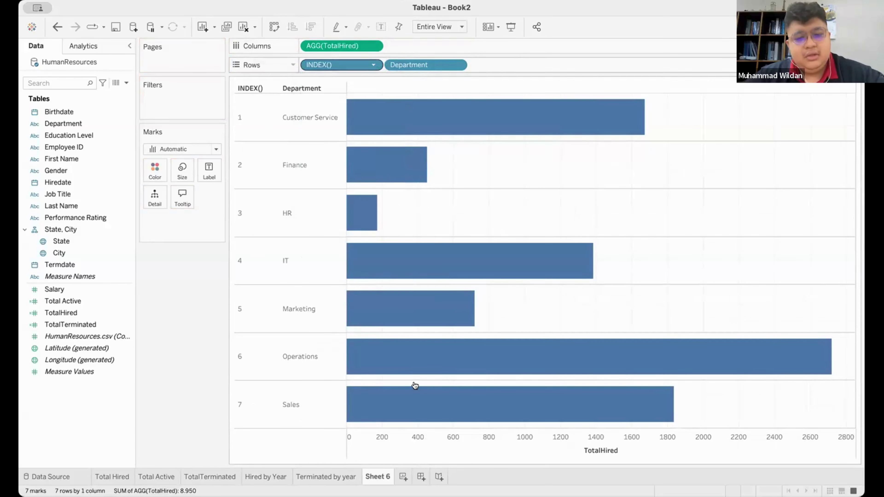
pyautogui.rightClick(529, 440)
pyautogui.click(564, 413)
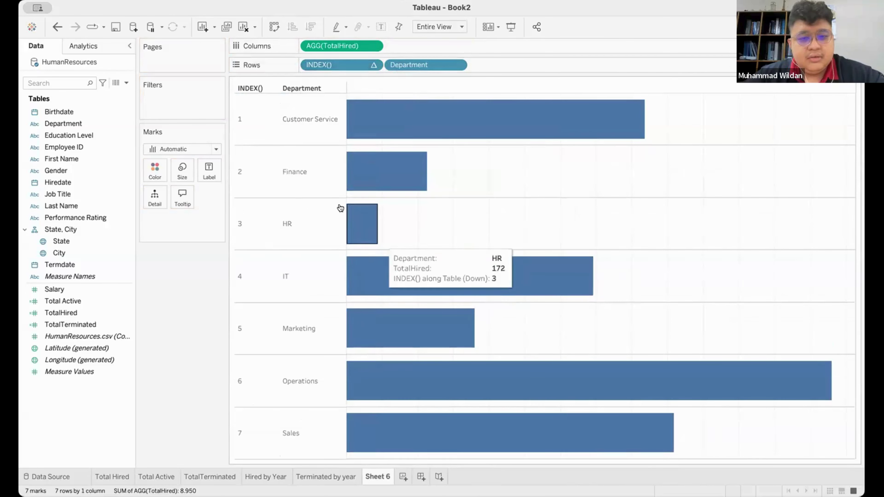
pyautogui.click(156, 170)
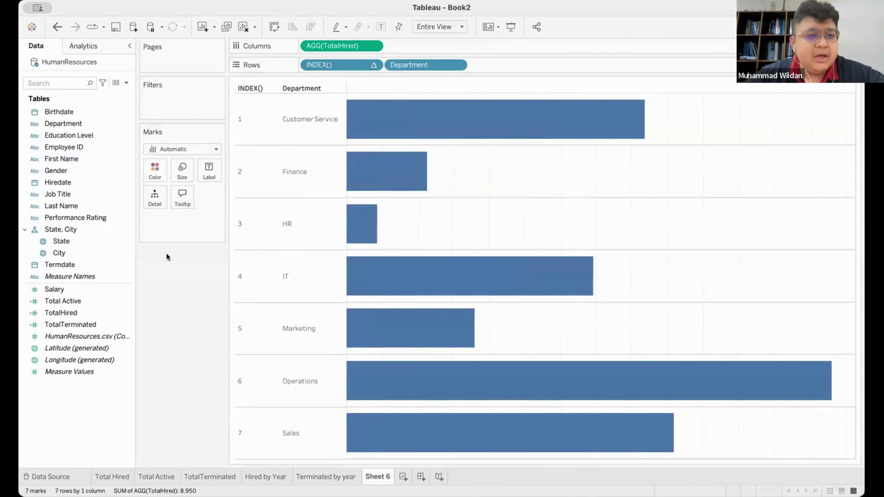
pyautogui.click(168, 408)
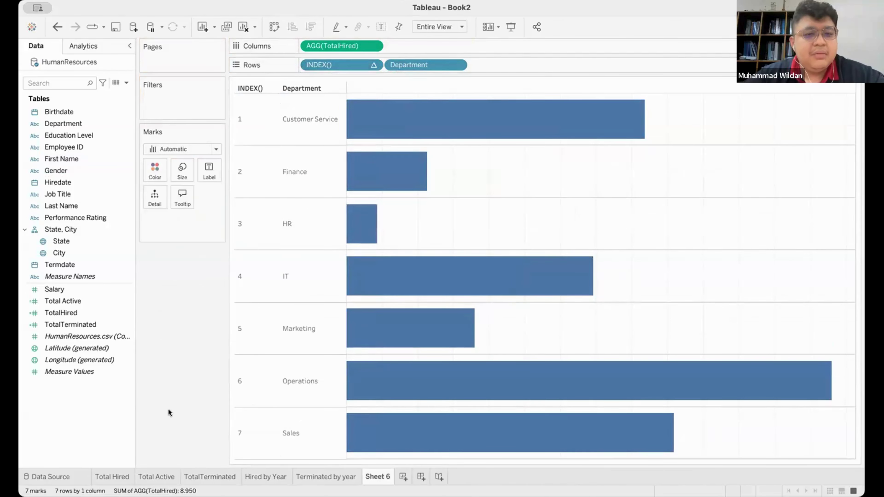
pyautogui.click(193, 149)
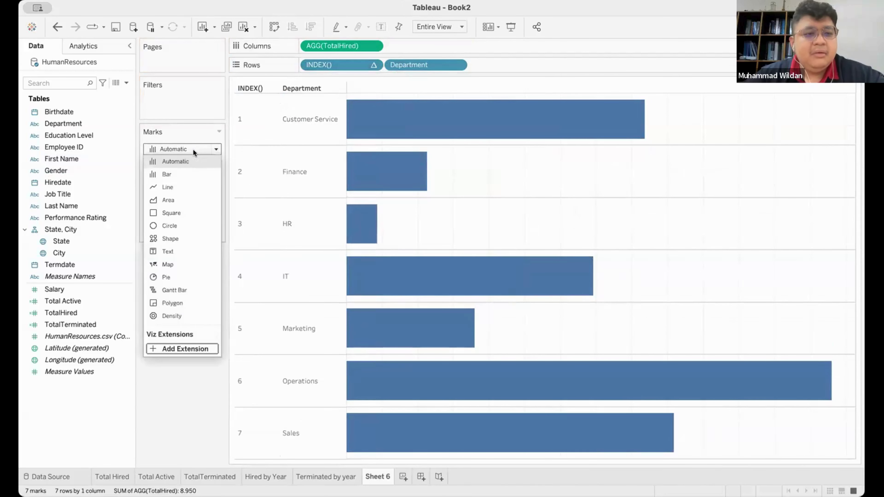
pyautogui.click(181, 391)
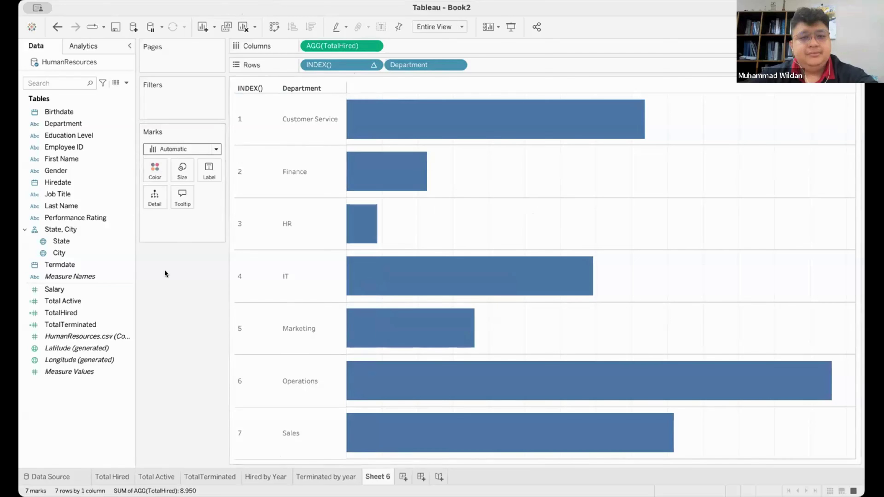
pyautogui.moveTo(485, 373)
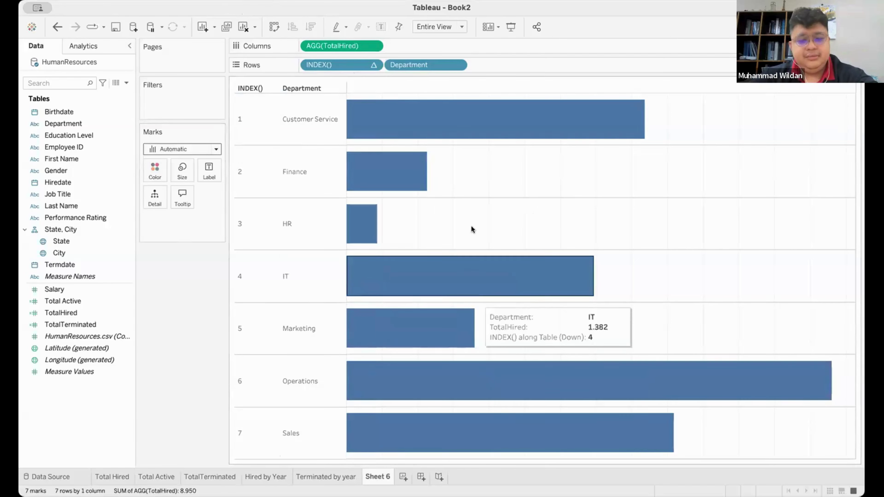
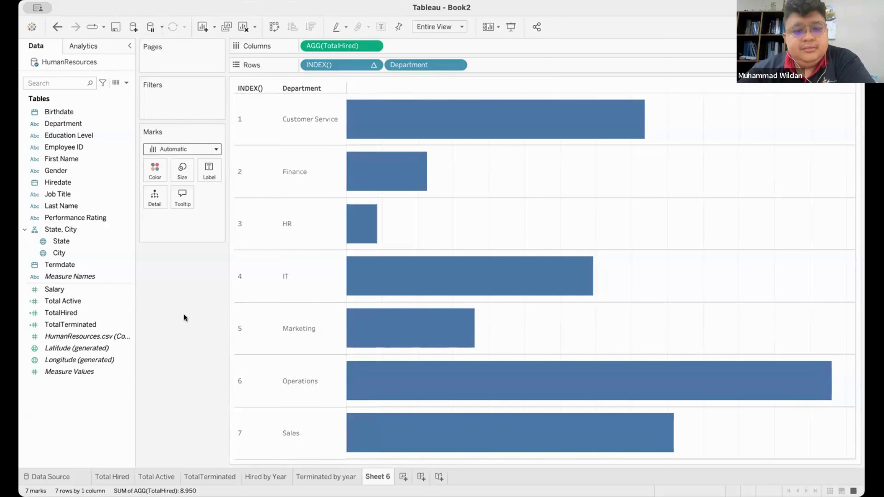
# Rename the Sheet 6 worksheet to Total Hired by Department.
pyautogui.doubleClick(381, 476)
pyautogui.write('total')
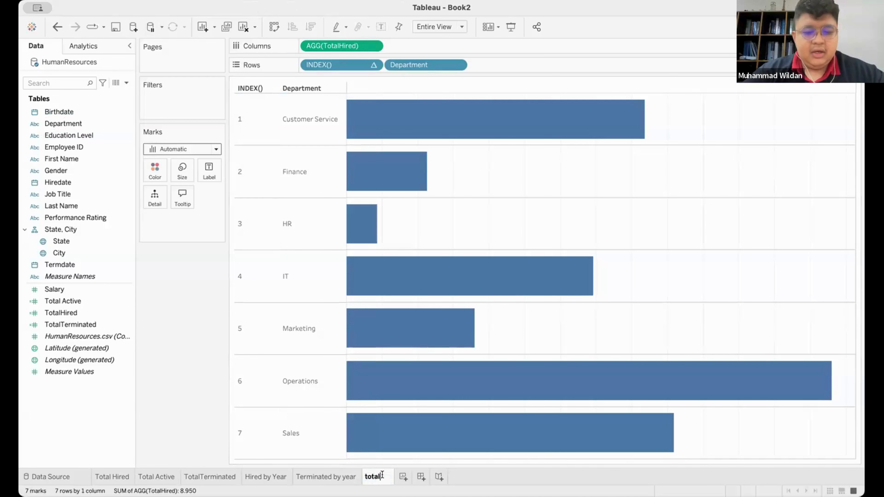
pyautogui.press('BackSpace')
pyautogui.press('BackSpace')
pyautogui.press('BackSpace')
pyautogui.press('BackSpace')
pyautogui.press('BackSpace')
pyautogui.write('Tot')
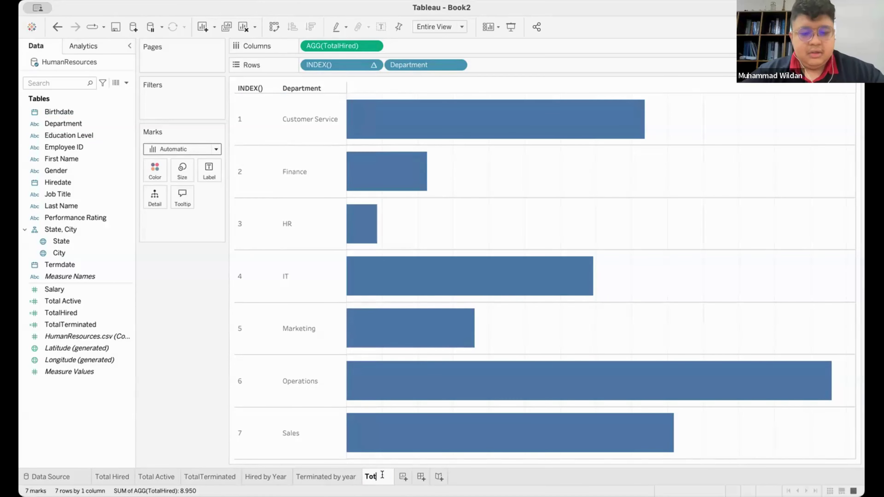
pyautogui.write('al Hired ')
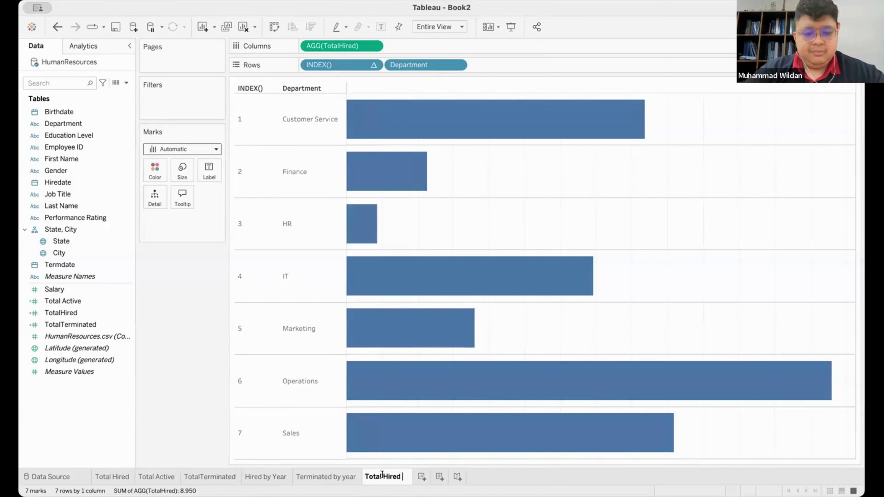
pyautogui.write('by Depa')
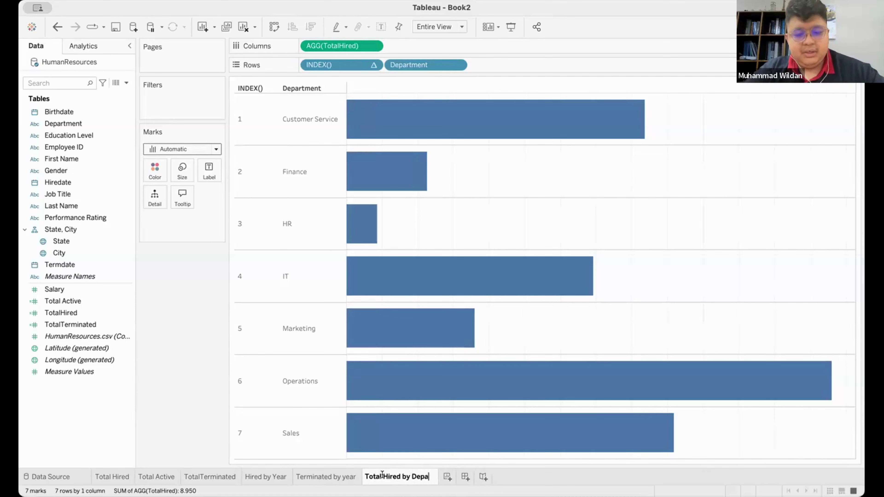
pyautogui.write('rtment')
pyautogui.press('Return')
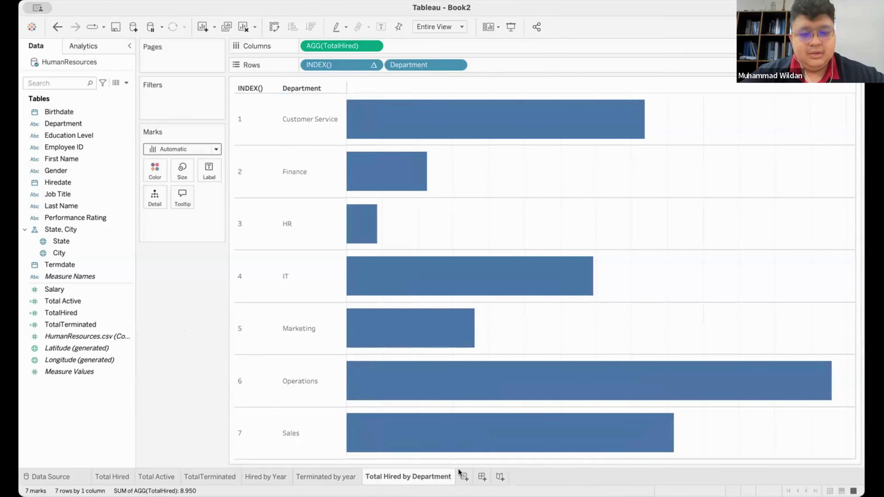
# Add a new worksheet and place TotalHired on Columns.
pyautogui.click(463, 475)
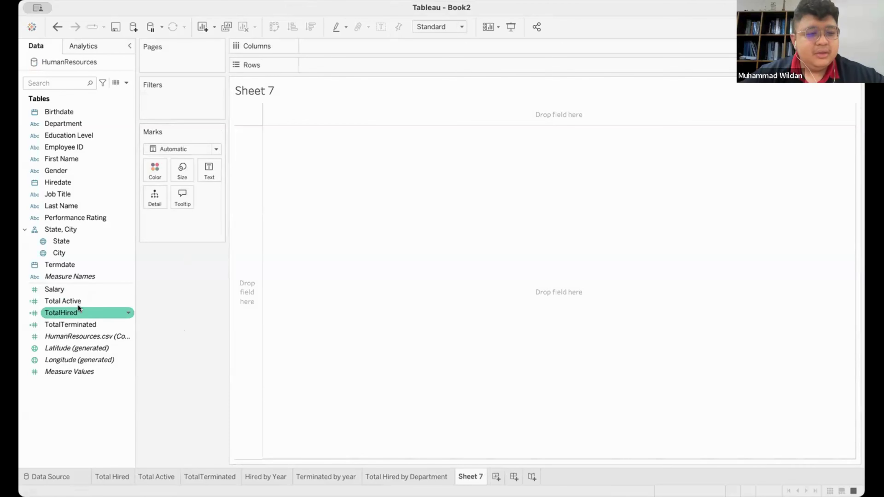
pyautogui.moveTo(78, 305); pyautogui.dragTo(324, 33)
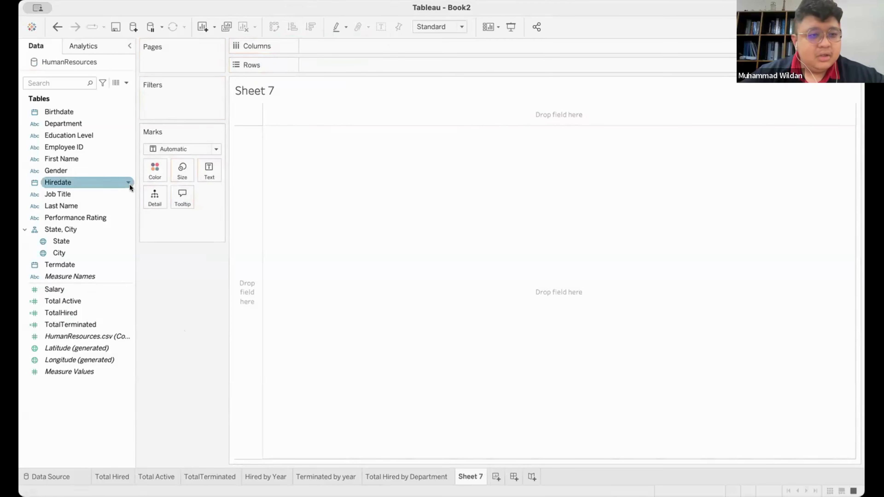
pyautogui.moveTo(91, 312)
pyautogui.mouseDown()
pyautogui.moveTo(327, 50)
pyautogui.moveTo(346, 40)
pyautogui.mouseUp()
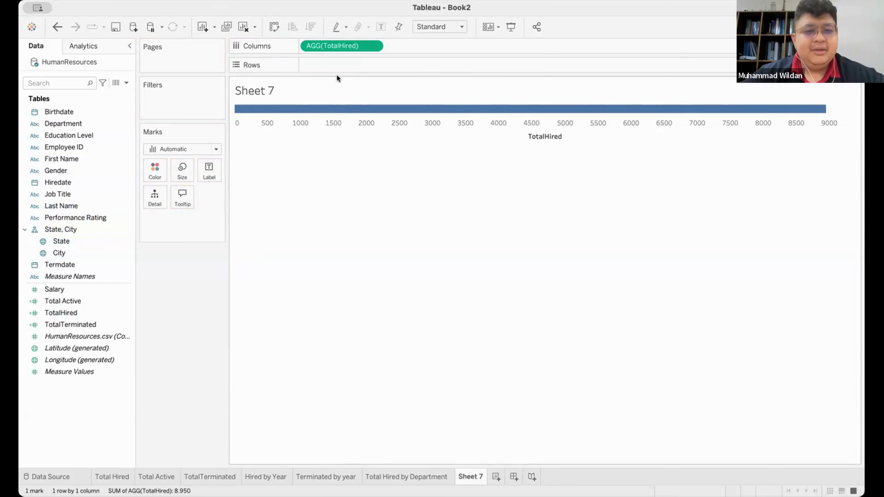
# Create a calculated field named Location whose CASE on State returns 'HQ' for 'New York' and 'Branch' for everything else.
pyautogui.rightClick(20, 141)
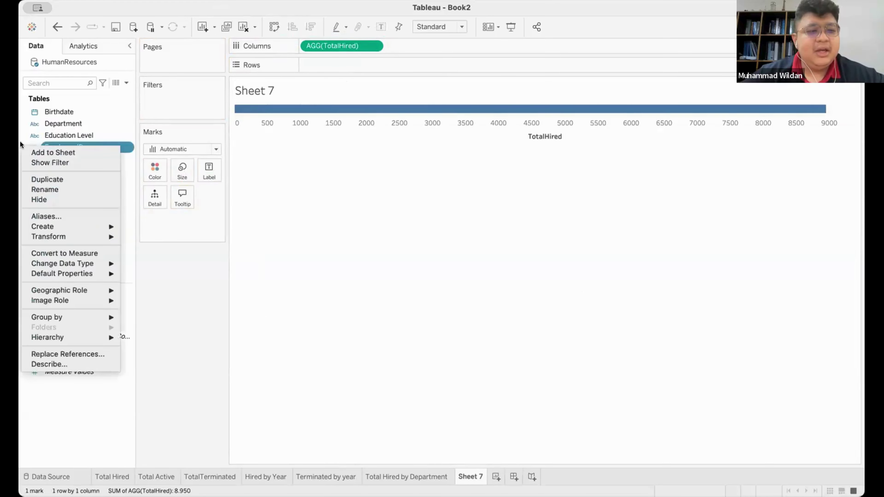
pyautogui.moveTo(57, 238)
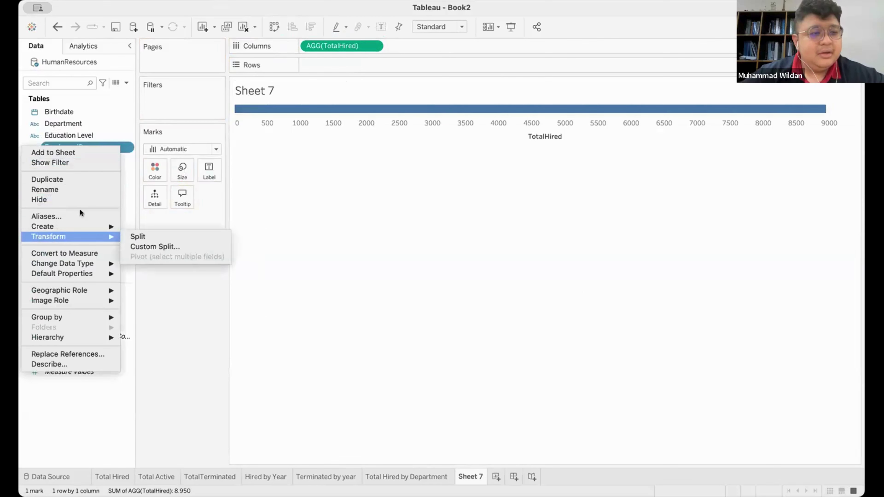
pyautogui.click(78, 411)
pyautogui.rightClick(78, 409)
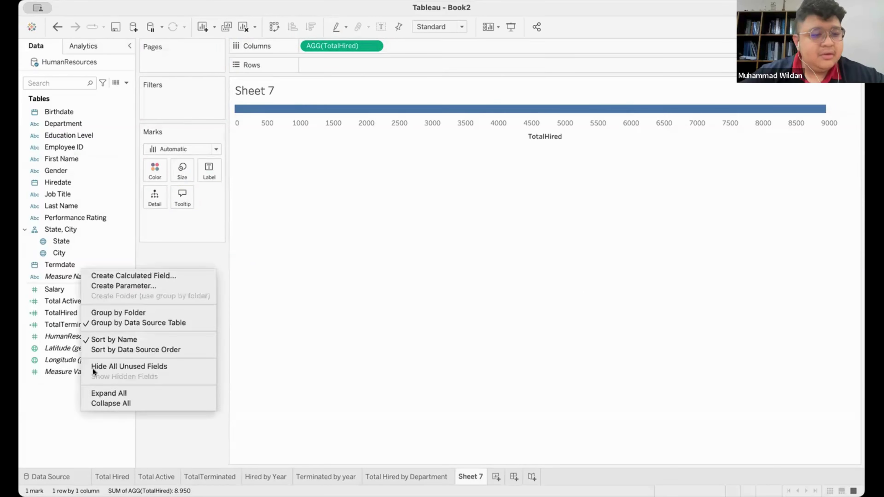
pyautogui.click(153, 273)
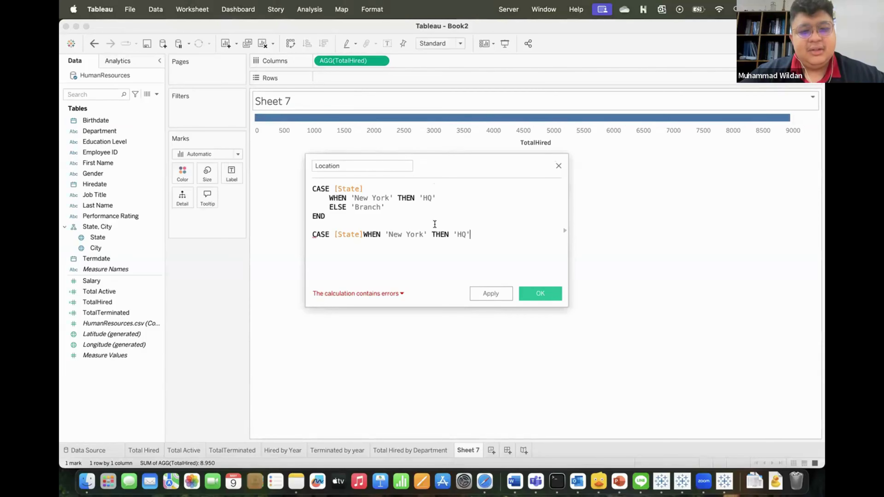
# Delete the extra CASE line below END in the Location formula and save the calculation.
pyautogui.click(476, 234)
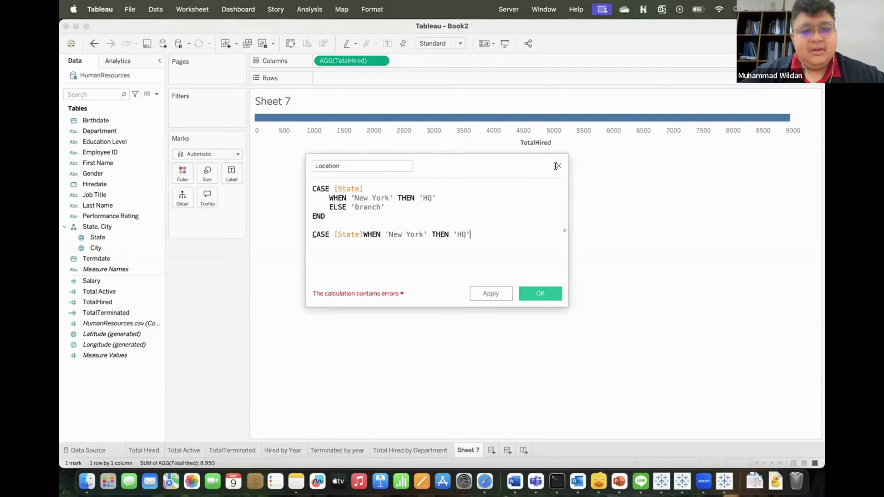
pyautogui.moveTo(381, 234); pyautogui.dragTo(475, 227)
pyautogui.click(475, 228)
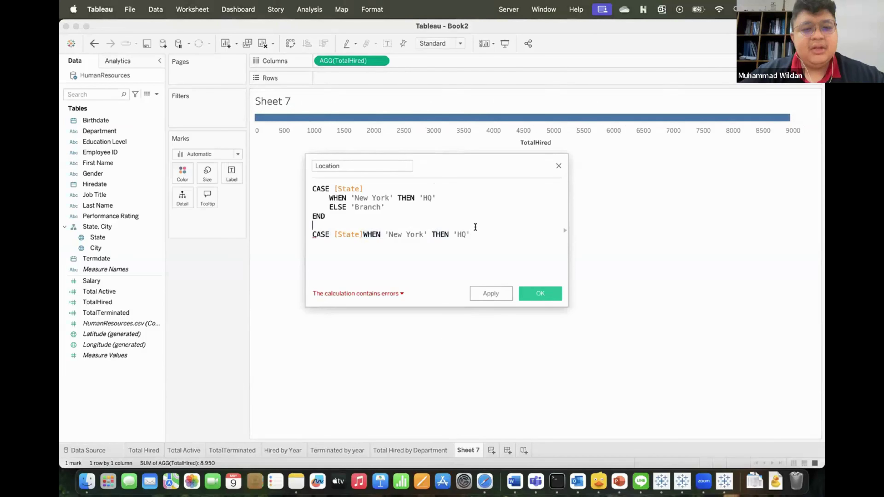
pyautogui.keyDown('shift'); pyautogui.click(307, 233); pyautogui.keyUp('shift')
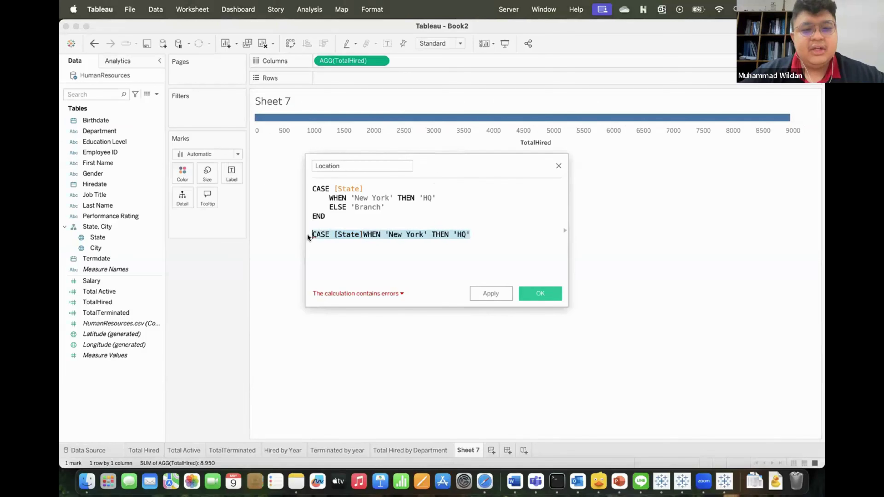
pyautogui.press('BackSpace')
pyautogui.press('BackSpace')
pyautogui.press('BackSpace')
pyautogui.click(425, 207)
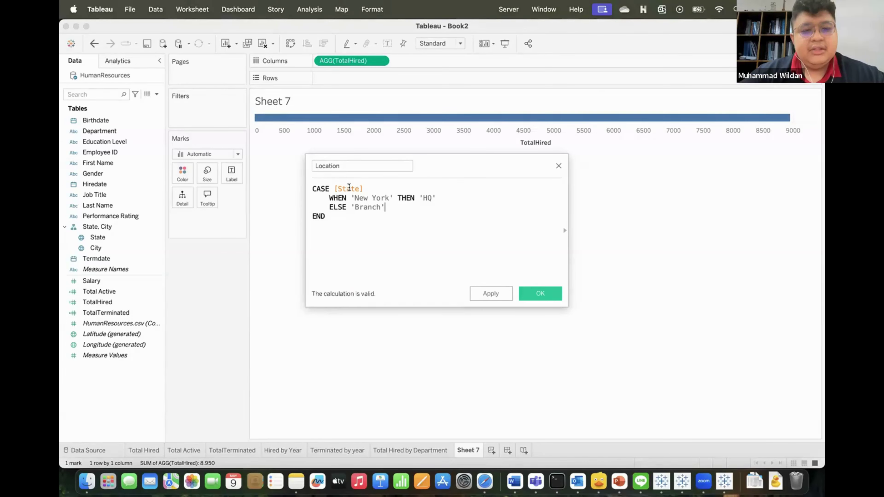
pyautogui.click(109, 239)
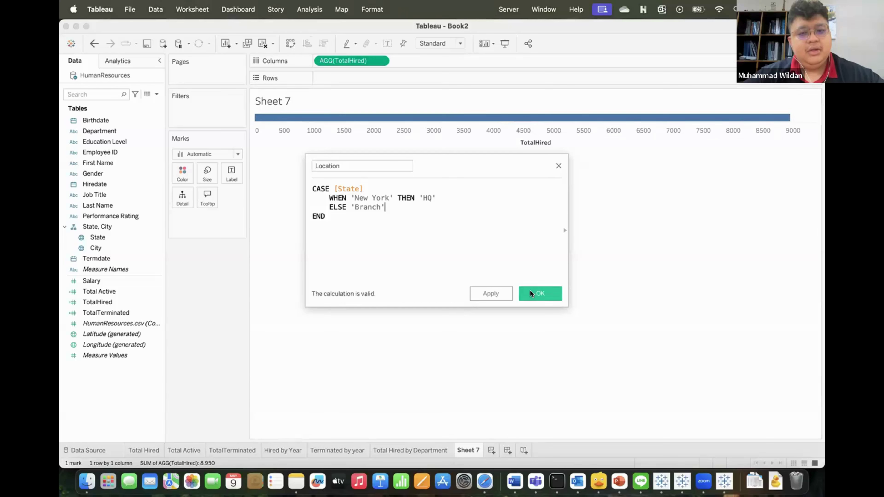
pyautogui.click(536, 293)
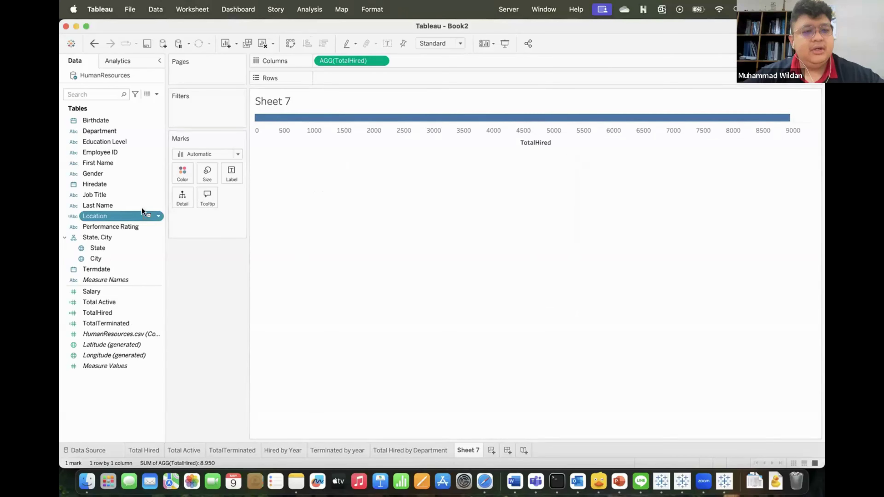
# Place Location on Rows and set the mark type to Bar.
pyautogui.moveTo(141, 215); pyautogui.dragTo(393, 76)
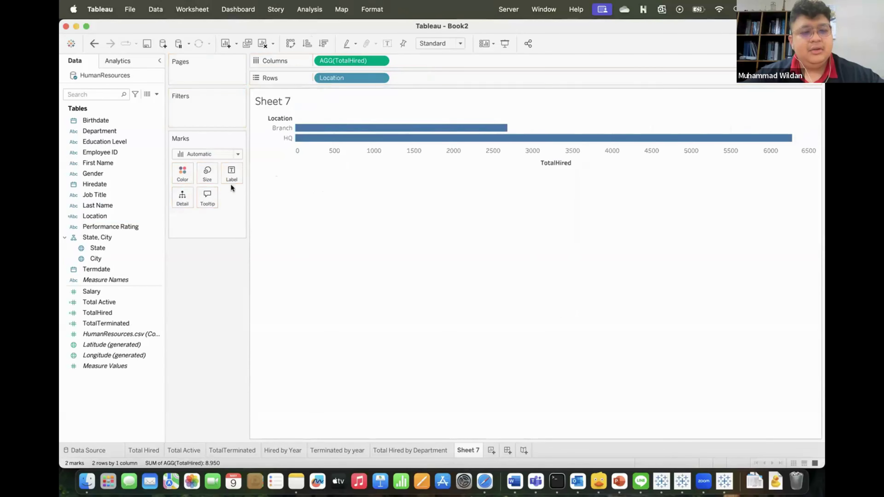
pyautogui.click(226, 158)
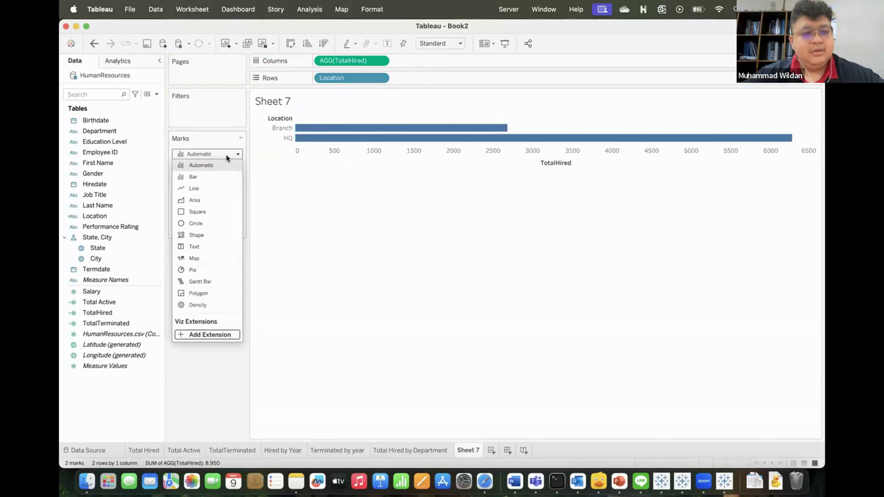
pyautogui.click(215, 173)
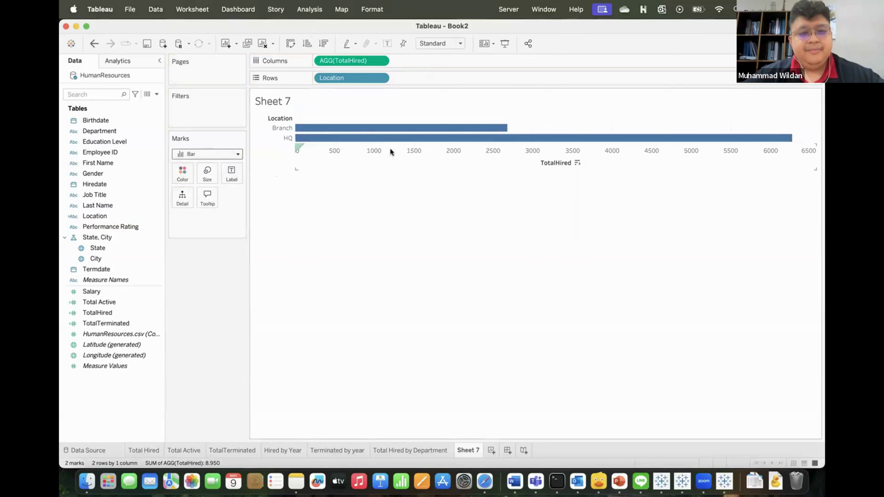
# Set the Sheet 7 chart's fit to Entire View.
pyautogui.moveTo(361, 125)
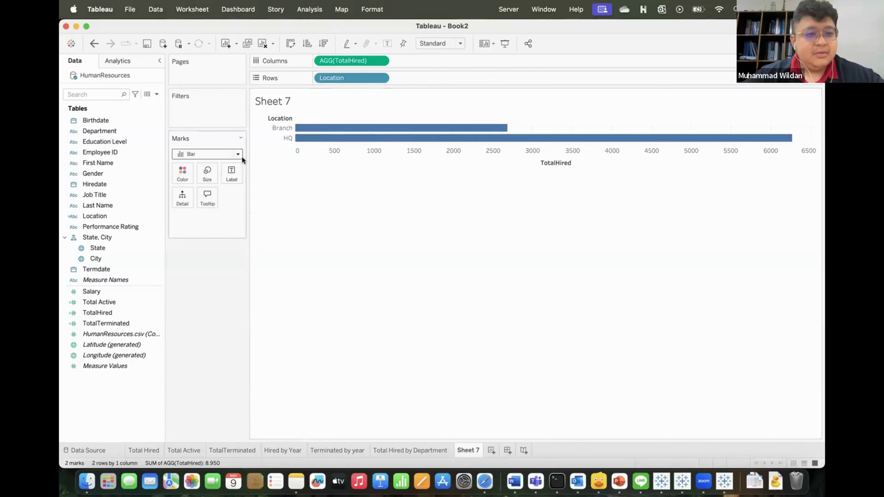
pyautogui.rightClick(313, 136)
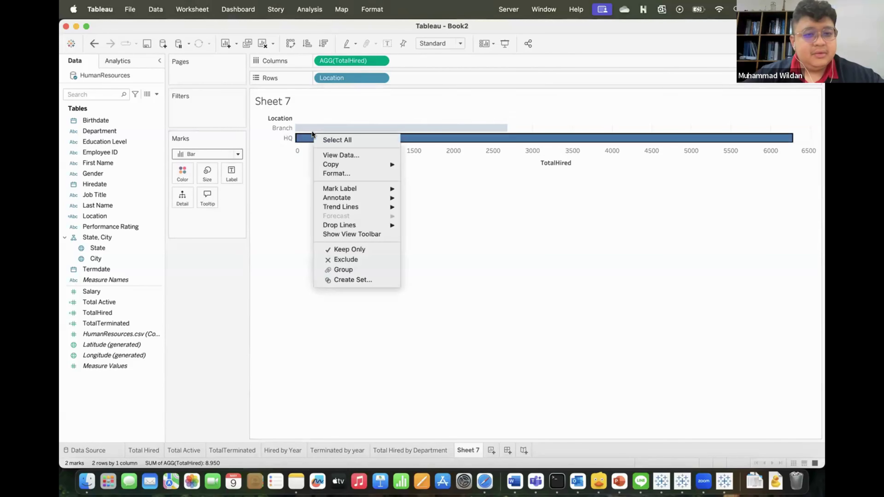
pyautogui.click(238, 263)
pyautogui.click(433, 42)
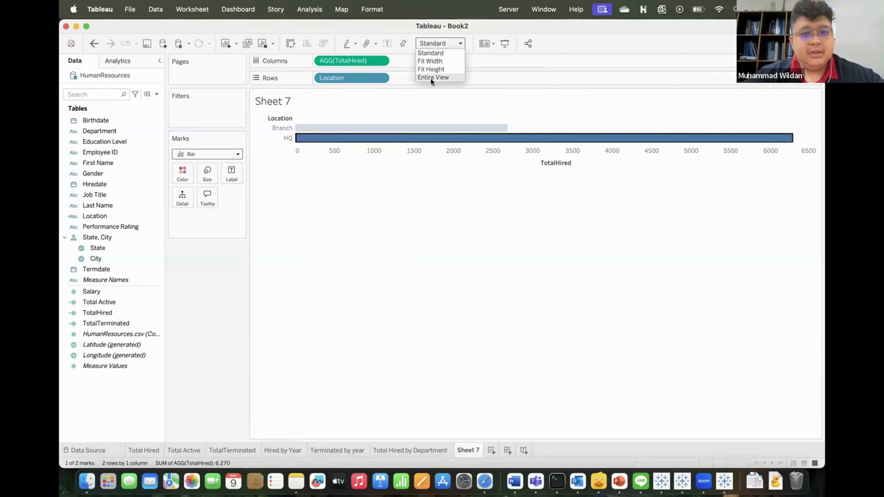
pyautogui.click(431, 78)
pyautogui.click(198, 343)
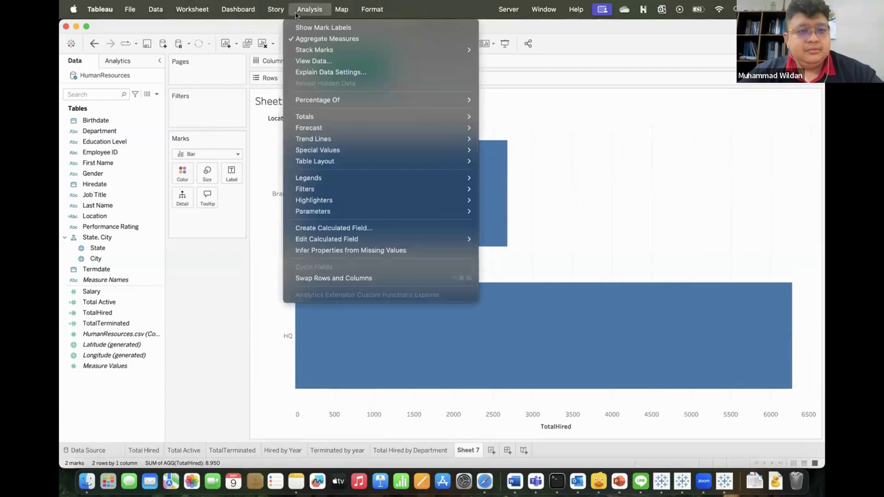
pyautogui.click(306, 9)
pyautogui.click(270, 44)
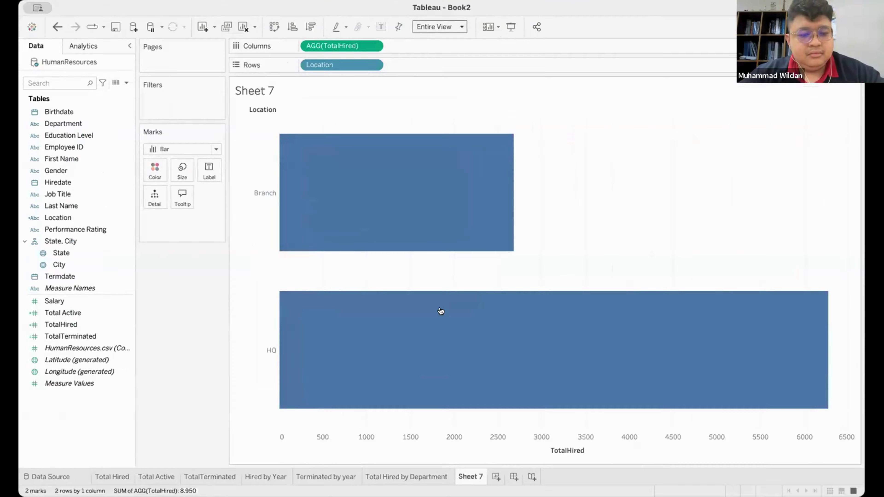
pyautogui.moveTo(440, 300)
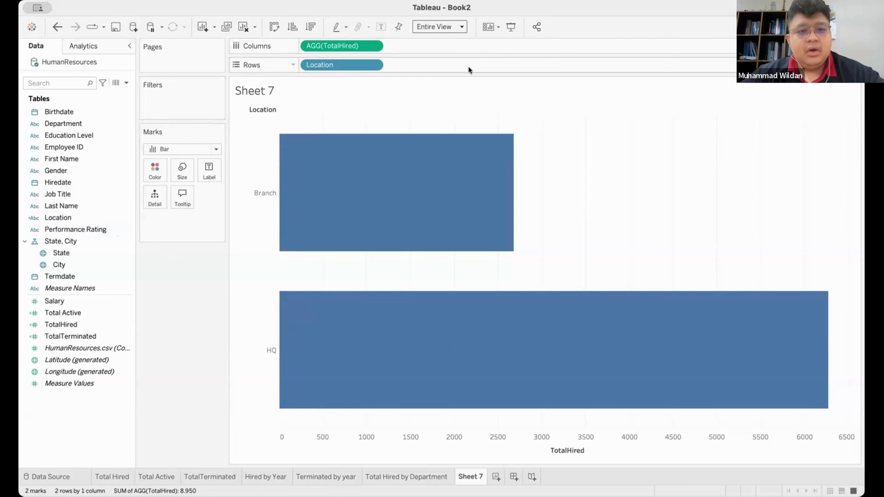
pyautogui.click(444, 27)
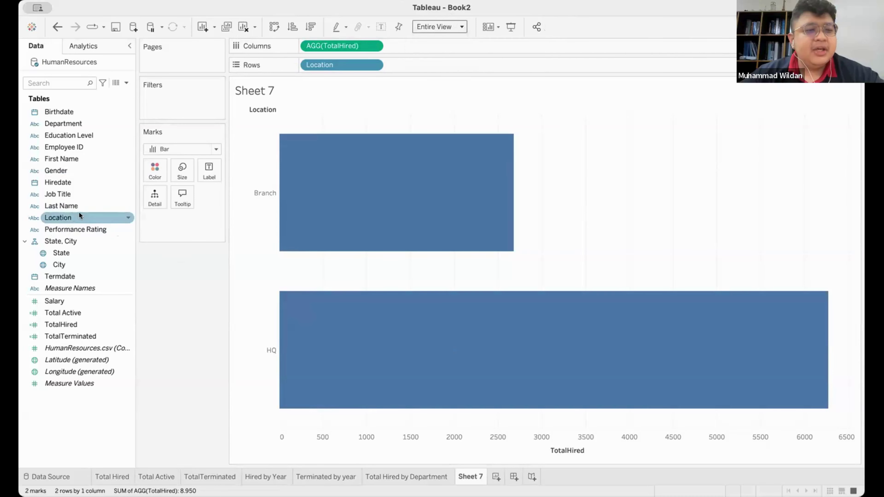
# Add Location to the marks and assign it to Color so each location's bar is colored separately.
pyautogui.moveTo(79, 216); pyautogui.dragTo(163, 219)
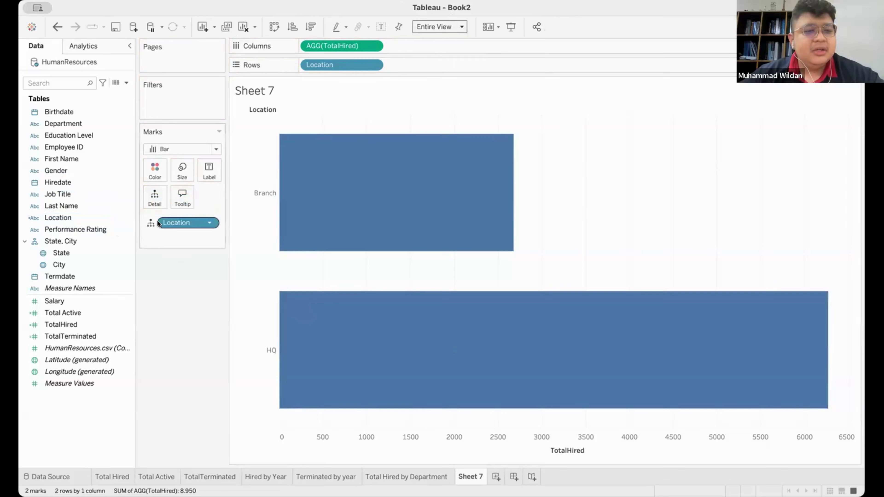
pyautogui.click(150, 223)
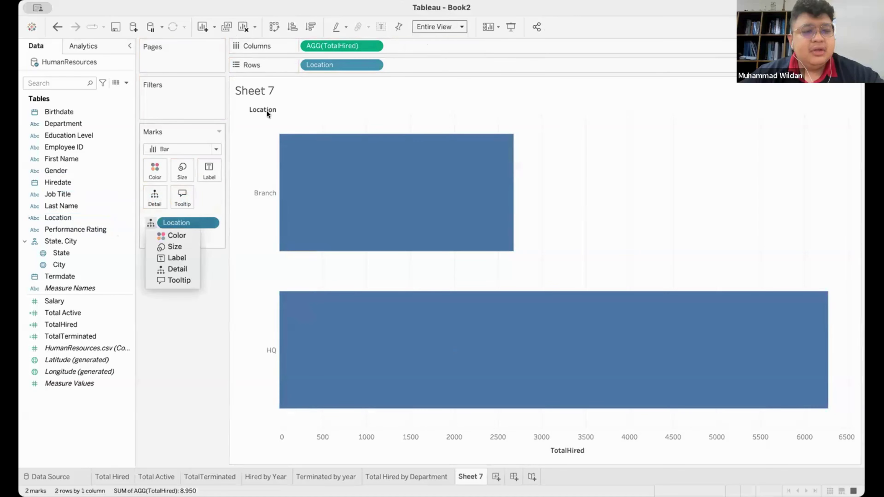
pyautogui.click(171, 235)
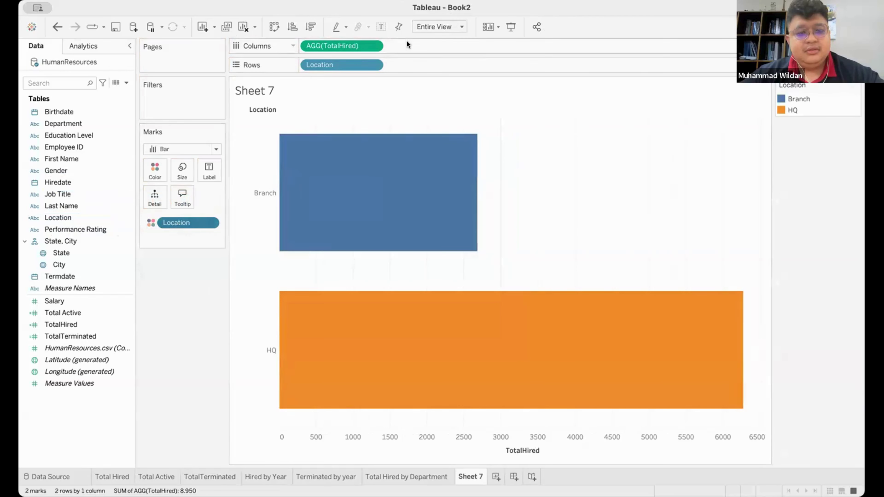
# Change the HQ color to green in the Location color settings.
pyautogui.moveTo(429, 123)
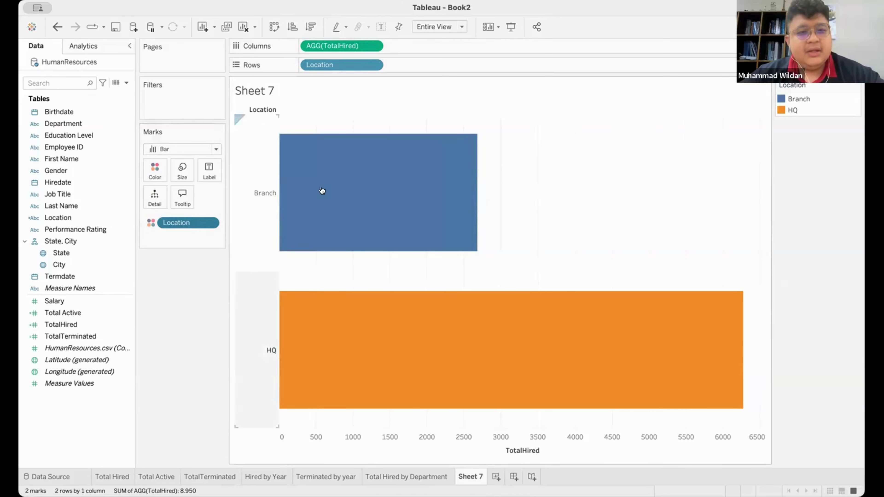
pyautogui.moveTo(287, 188)
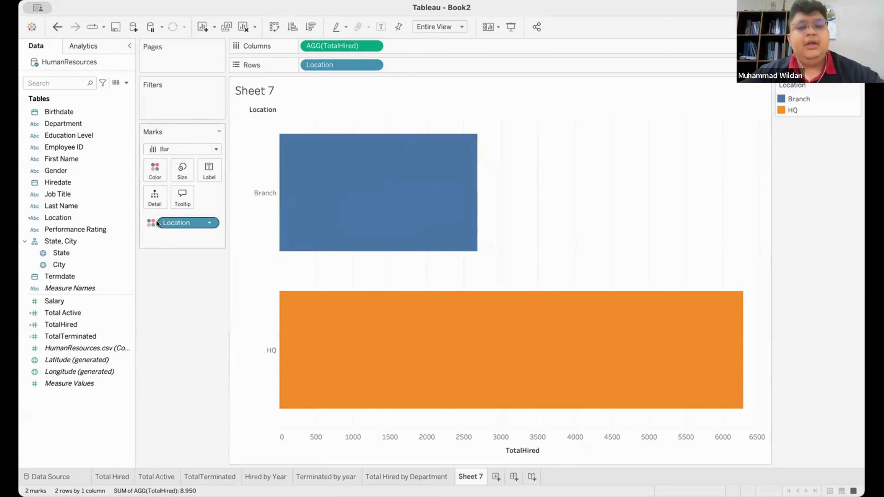
pyautogui.moveTo(348, 339)
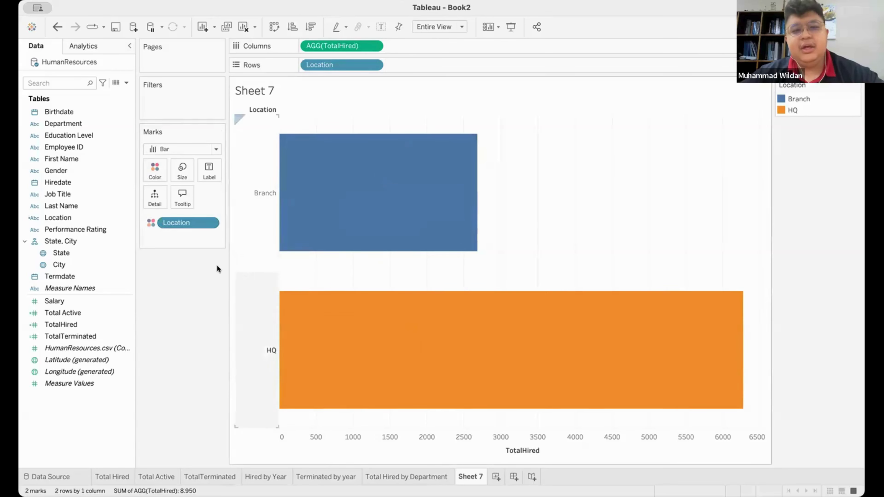
pyautogui.click(147, 222)
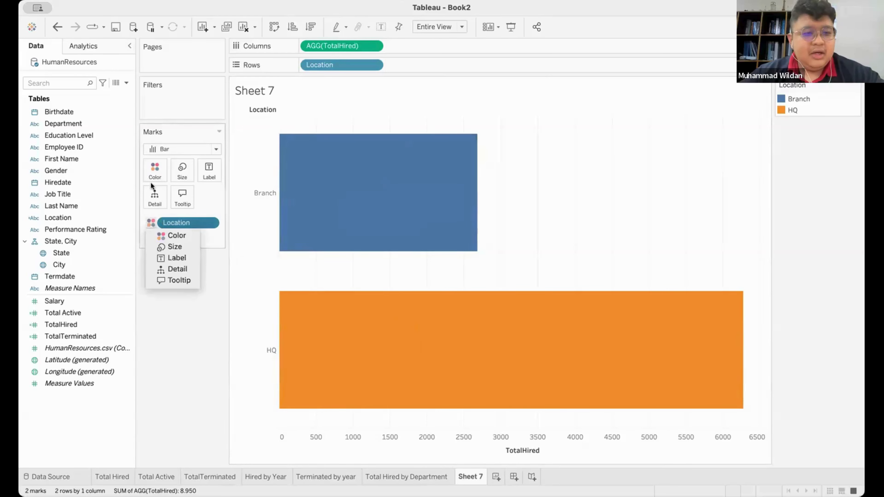
pyautogui.click(156, 174)
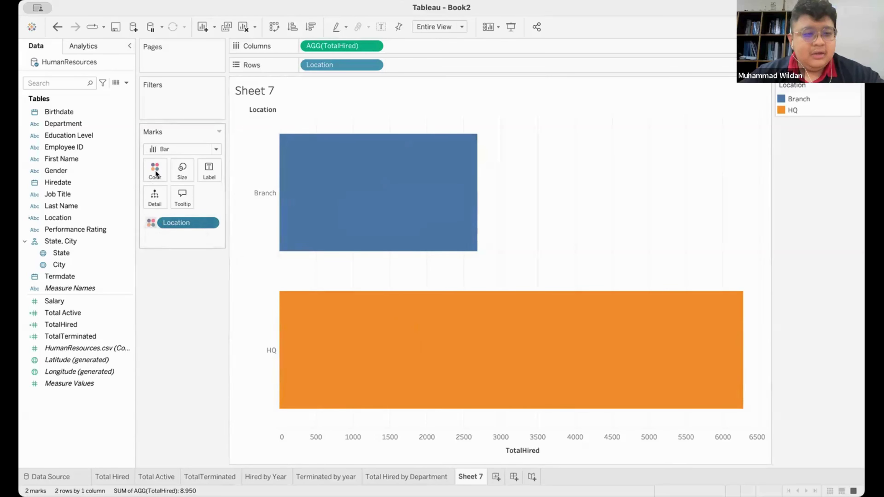
pyautogui.click(178, 190)
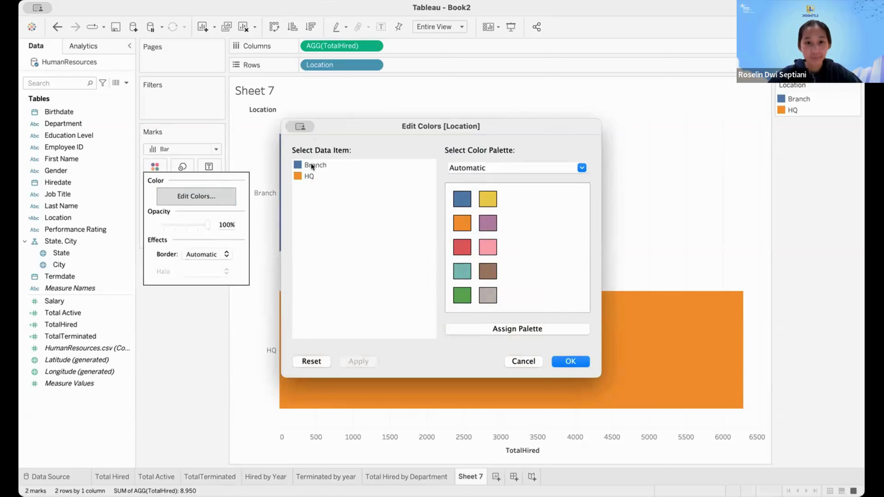
pyautogui.click(308, 176)
pyautogui.click(461, 295)
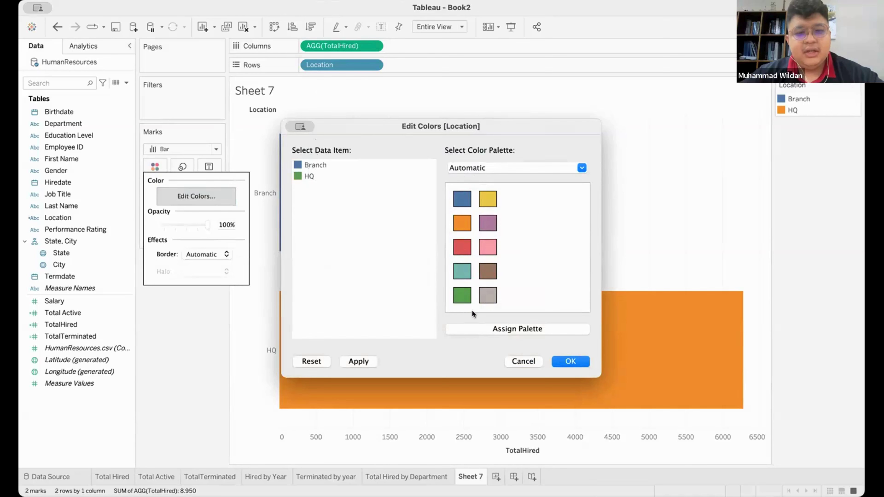
pyautogui.click(557, 361)
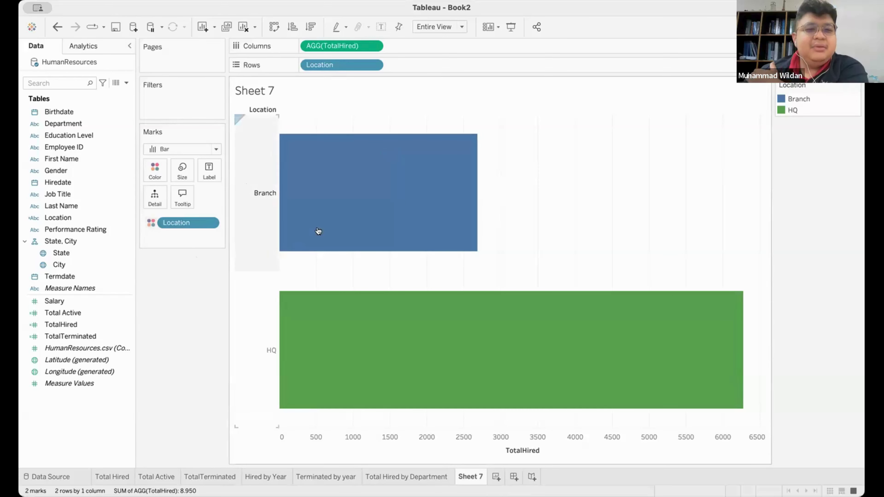
pyautogui.moveTo(358, 285)
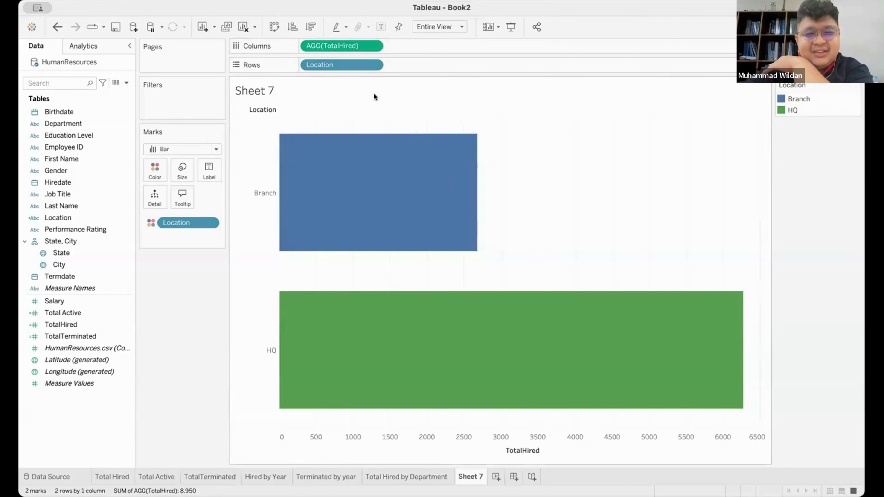
# Make the bars vertical by placing Location on Columns and TotalHired on Rows.
pyautogui.moveTo(348, 66); pyautogui.dragTo(445, 47)
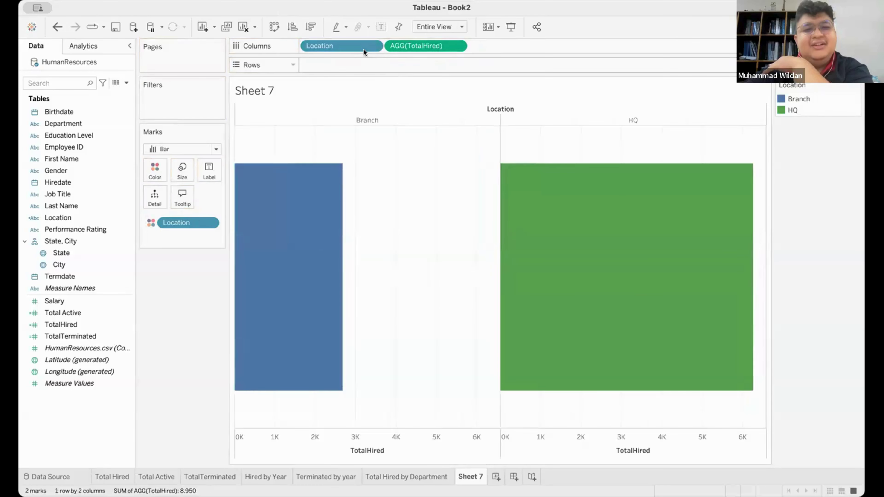
pyautogui.moveTo(356, 45); pyautogui.dragTo(439, 63)
pyautogui.moveTo(356, 42); pyautogui.dragTo(356, 42)
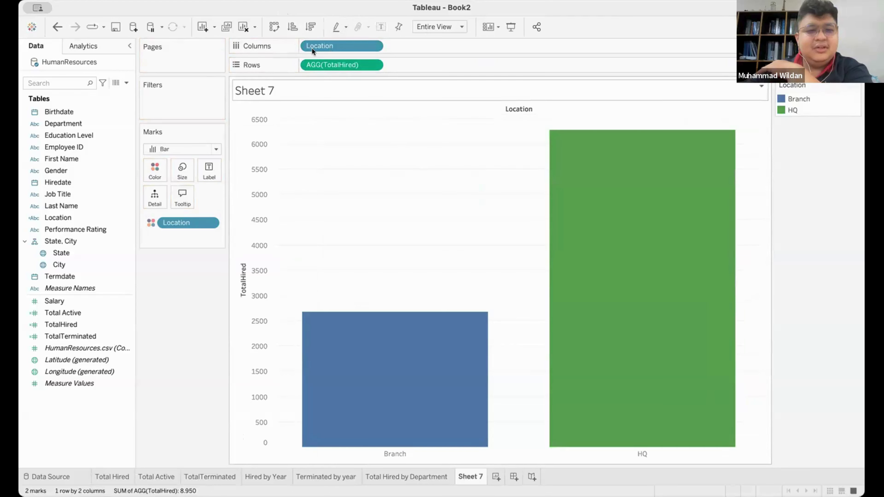
# Hide the sheet title and the TotalHired axis header.
pyautogui.rightClick(291, 87)
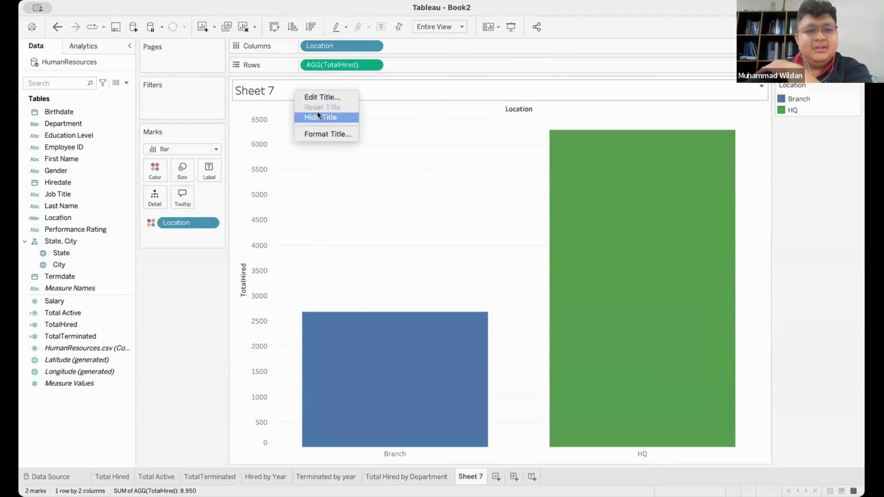
pyautogui.click(317, 111)
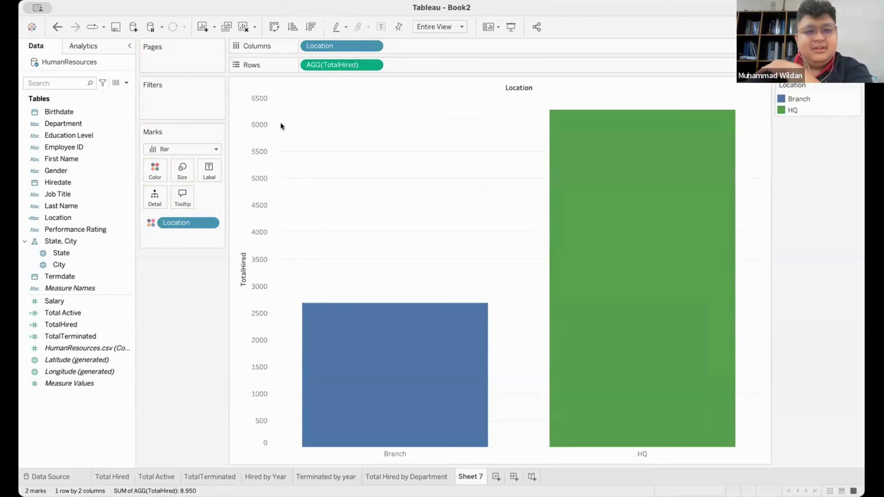
pyautogui.rightClick(264, 336)
pyautogui.click(298, 399)
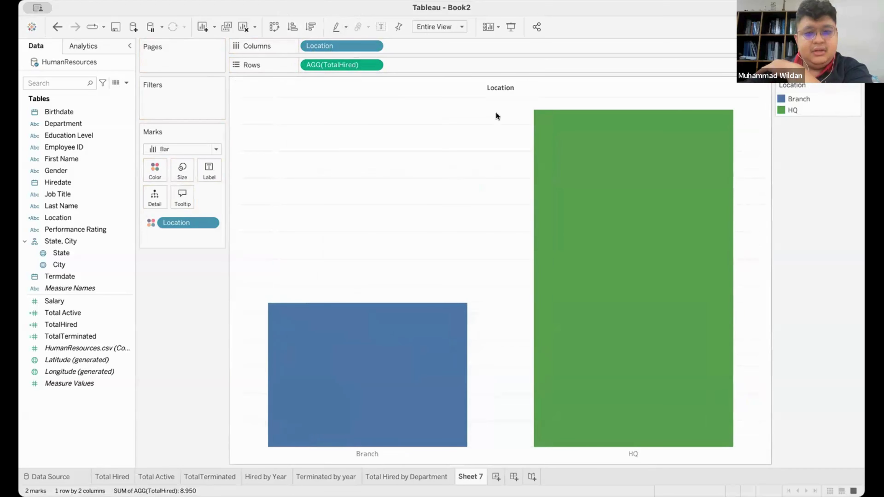
pyautogui.rightClick(513, 87)
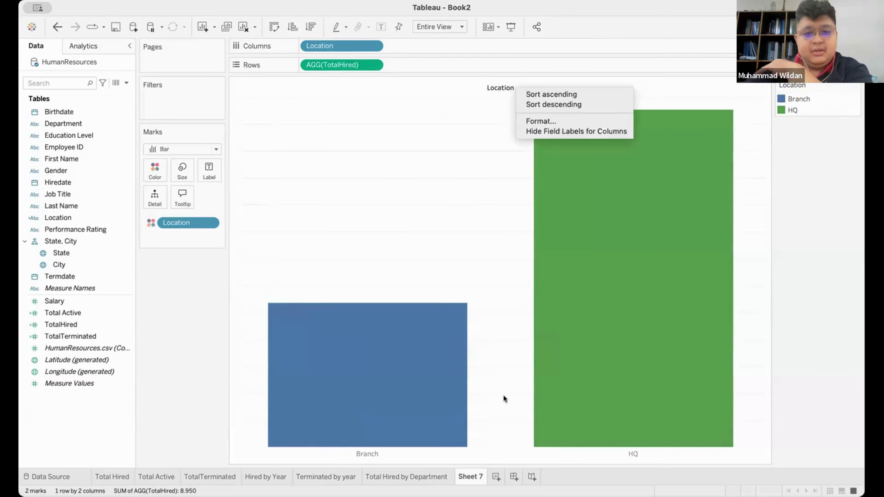
pyautogui.click(692, 81)
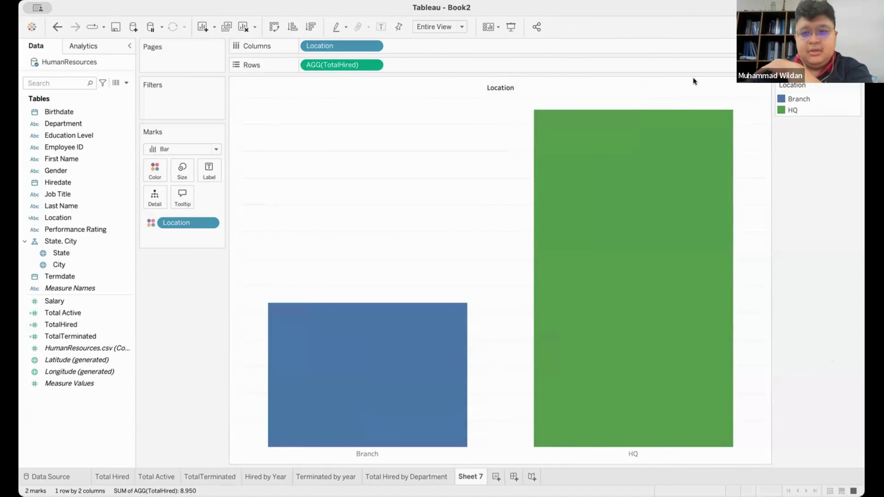
pyautogui.moveTo(712, 352)
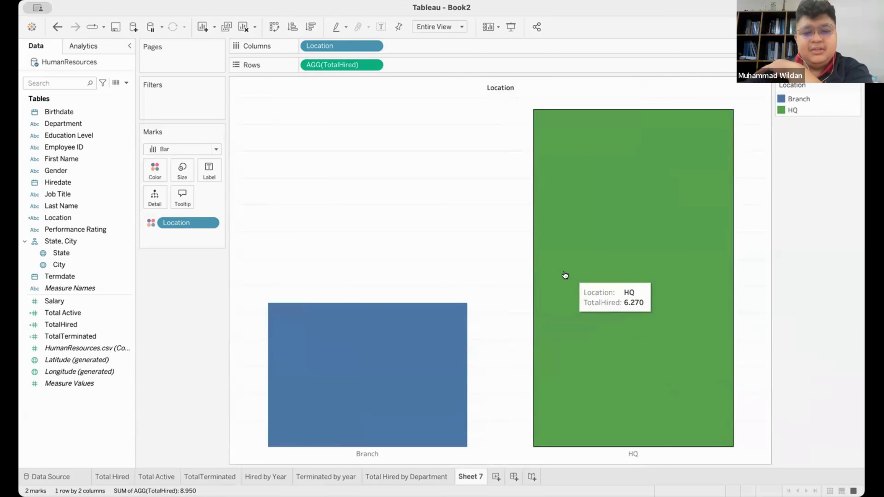
pyautogui.moveTo(416, 316)
pyautogui.moveTo(688, 219)
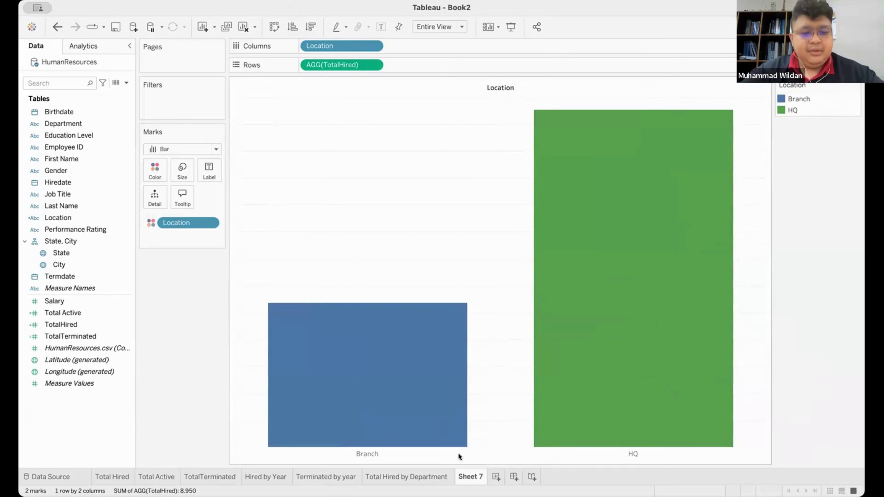
# Rename Sheet 7 as "Total Hired by Location".
pyautogui.doubleClick(471, 476)
pyautogui.write('Lo')
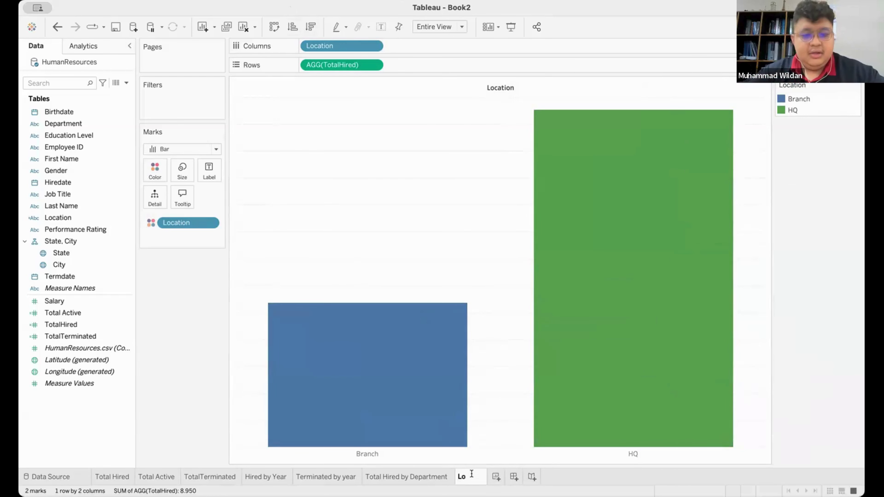
pyautogui.write('cation')
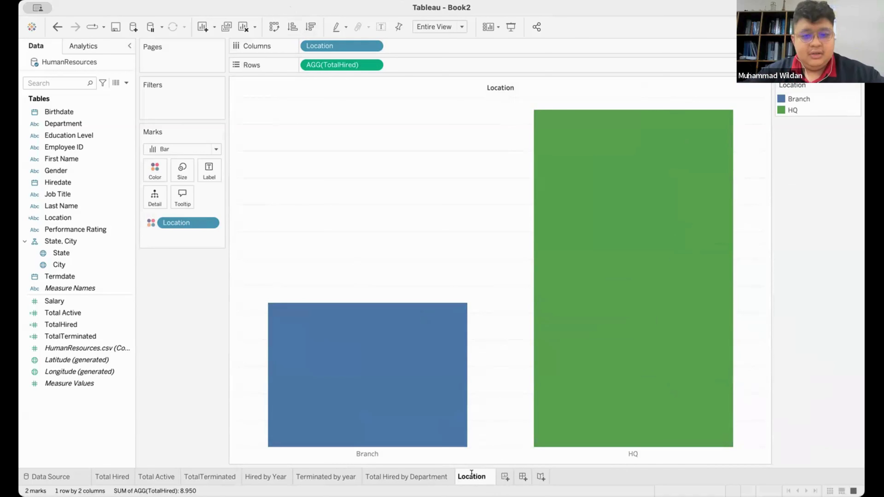
pyautogui.doubleClick(471, 476)
pyautogui.write('t')
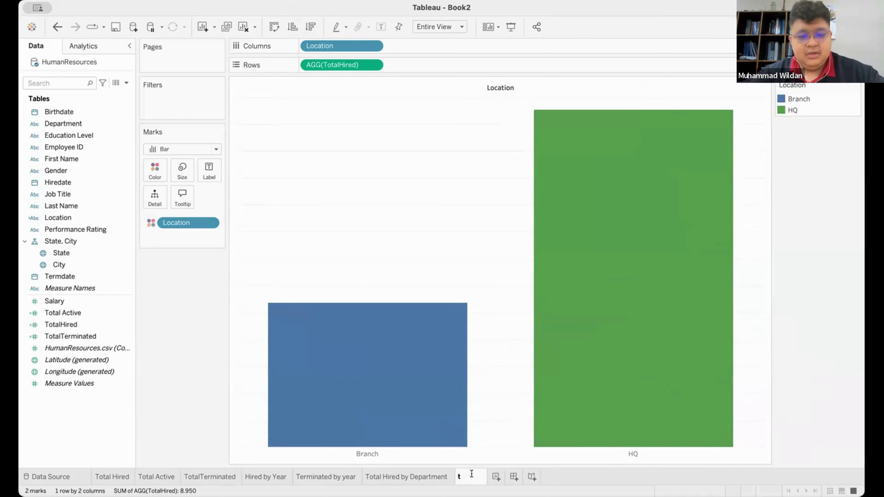
pyautogui.write('otal Hir')
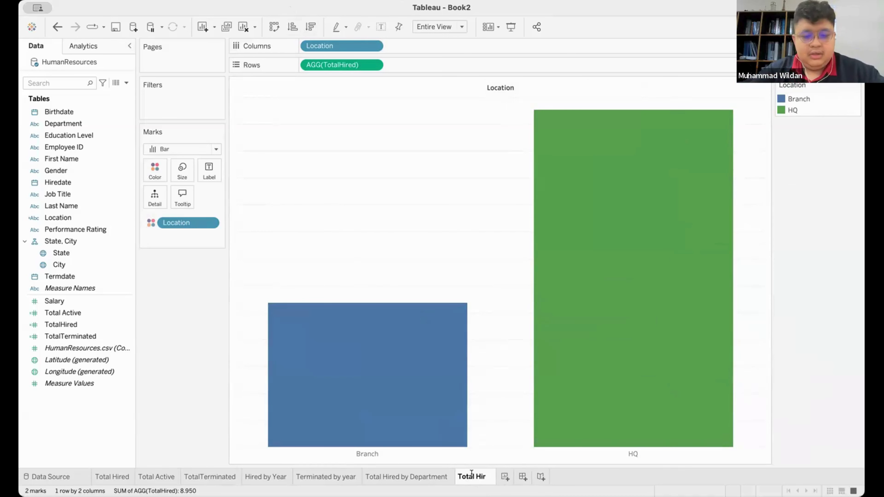
pyautogui.write('ed by Location')
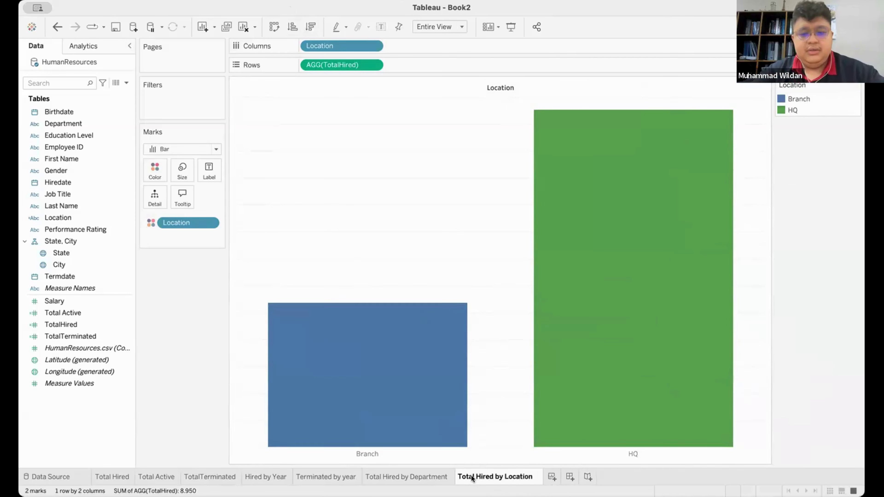
pyautogui.press('Return')
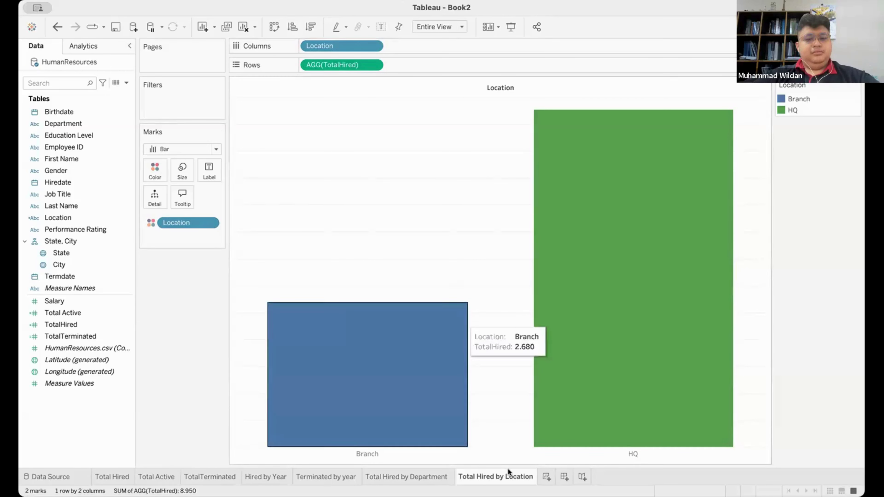
# Create a new worksheet and name it "Map".
pyautogui.click(546, 477)
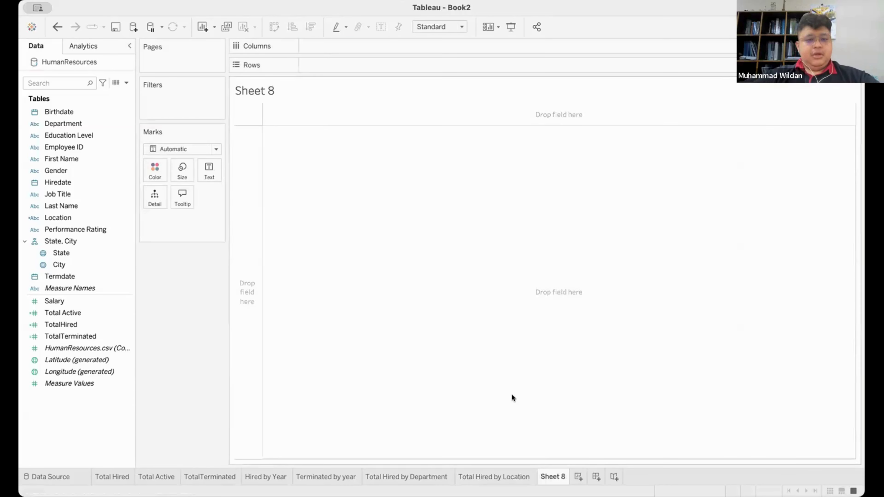
pyautogui.doubleClick(549, 477)
pyautogui.write('M')
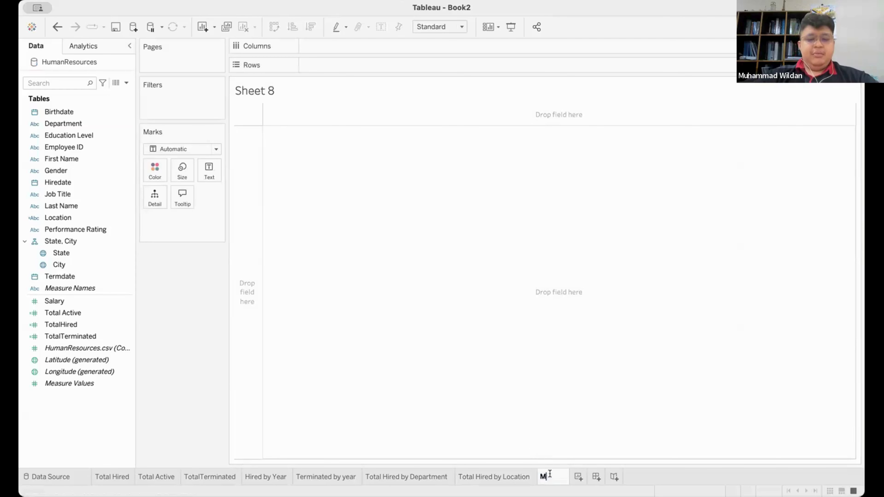
pyautogui.write('ap')
pyautogui.press('Return')
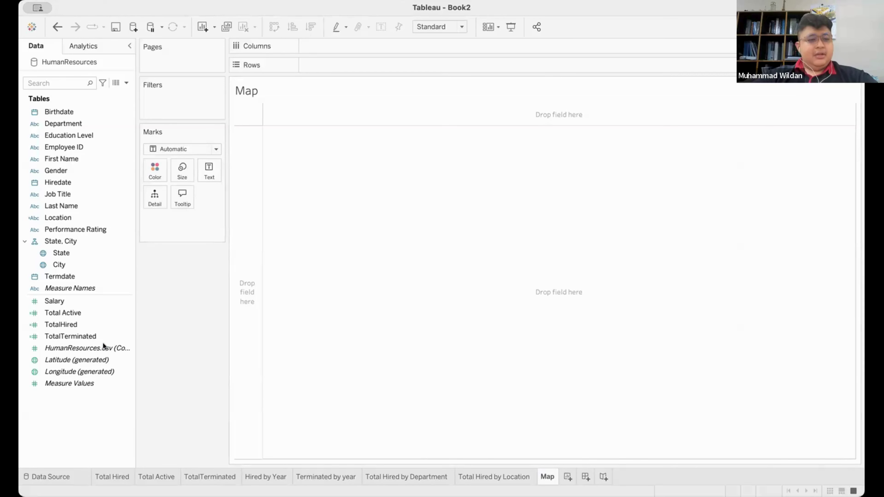
# Place Longitude (generated) on Columns and Latitude (generated) on Rows to build a map.
pyautogui.moveTo(80, 372); pyautogui.dragTo(344, 45)
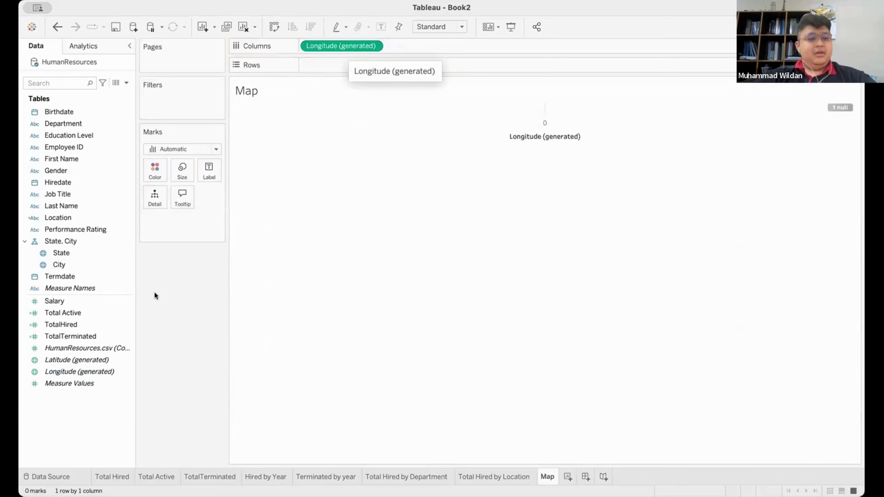
pyautogui.click(87, 360)
pyautogui.moveTo(87, 360); pyautogui.dragTo(348, 63)
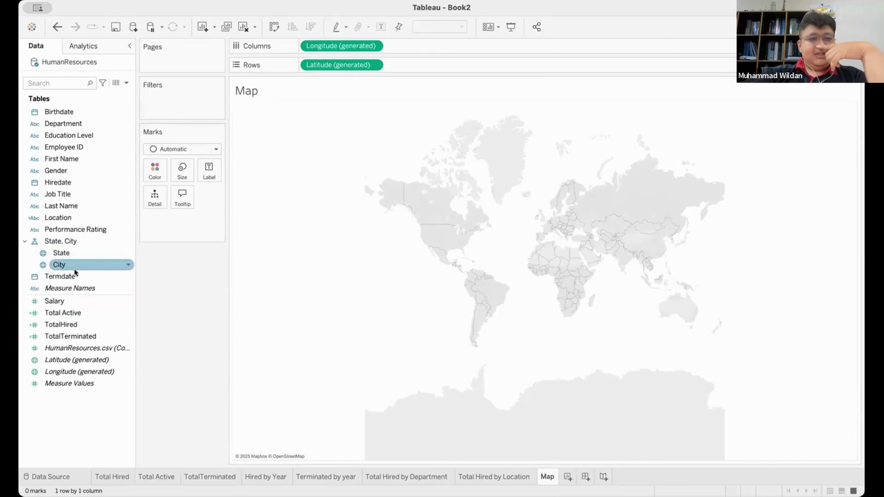
# Add City to the map's marks and State as a separate marks layer, with the City layer above State.
pyautogui.moveTo(74, 265); pyautogui.dragTo(182, 225)
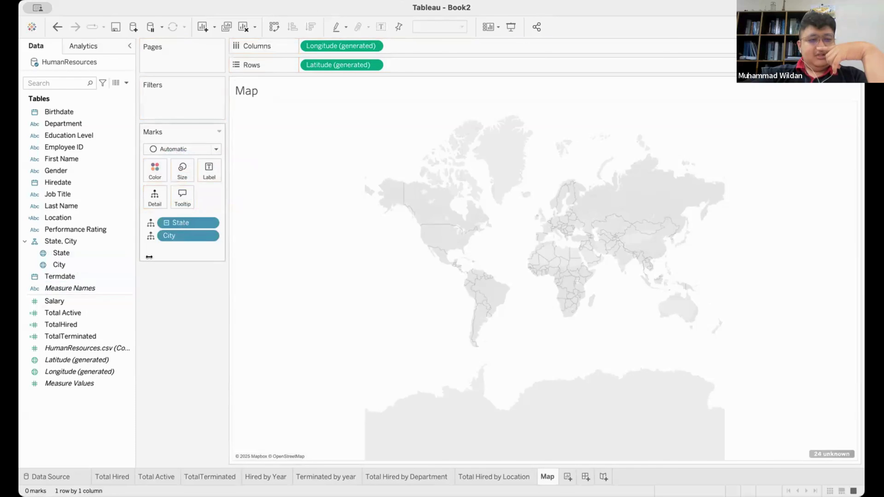
pyautogui.moveTo(61, 255); pyautogui.dragTo(292, 131)
pyautogui.moveTo(174, 189); pyautogui.dragTo(184, 140)
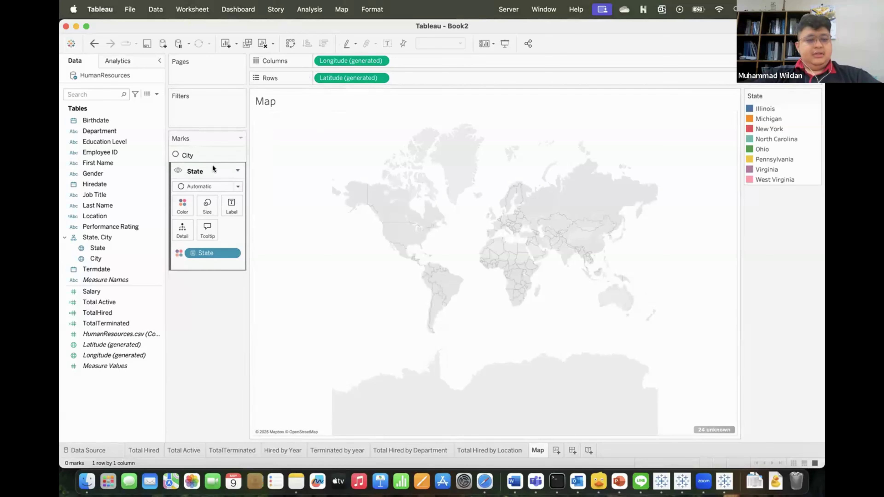
# Remove the State marks layer and clear the City and State fields from the remaining marks.
pyautogui.click(238, 169)
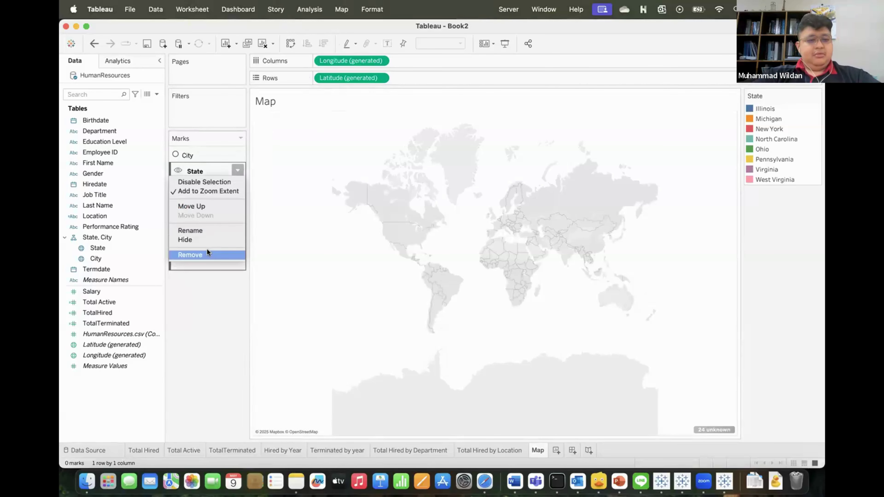
pyautogui.click(208, 252)
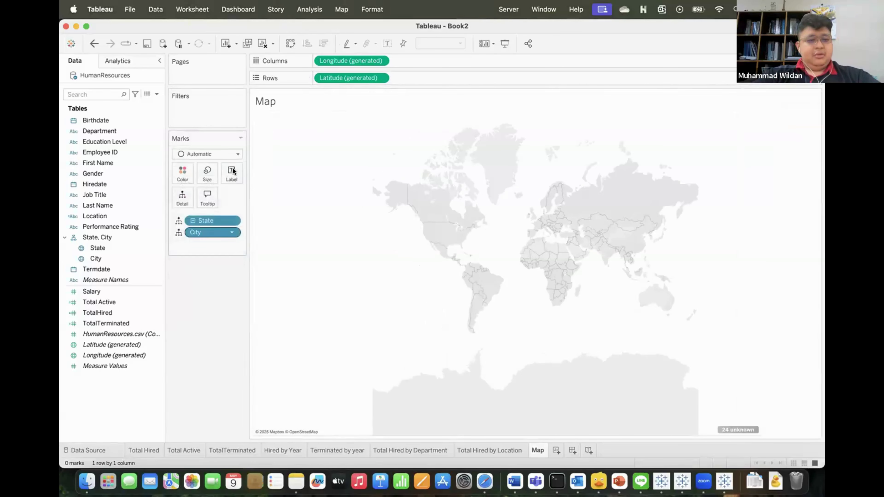
pyautogui.click(231, 233)
pyautogui.click(212, 389)
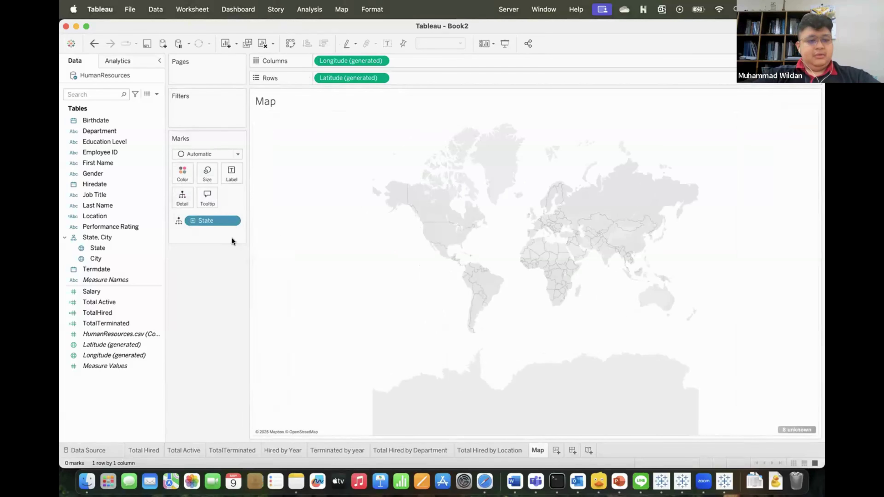
pyautogui.click(233, 220)
pyautogui.click(223, 379)
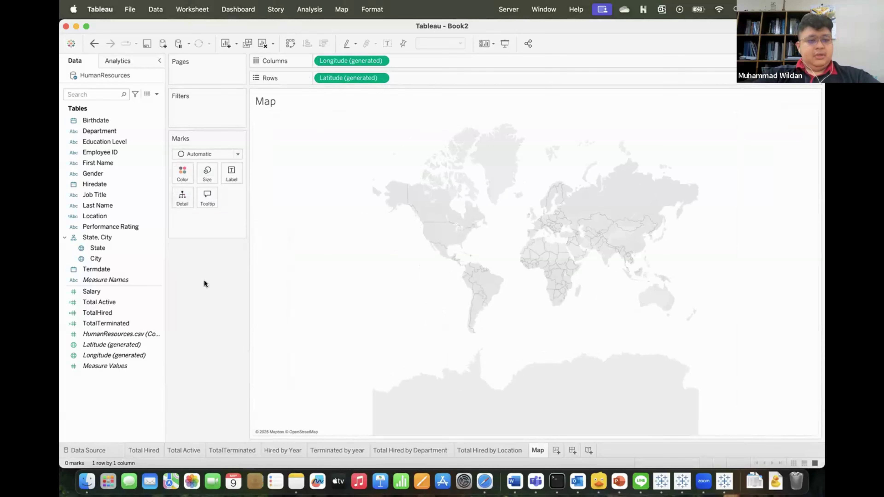
# Add City to the marks again and State as its own marks layer on the map, ordering City above State.
pyautogui.click(105, 256)
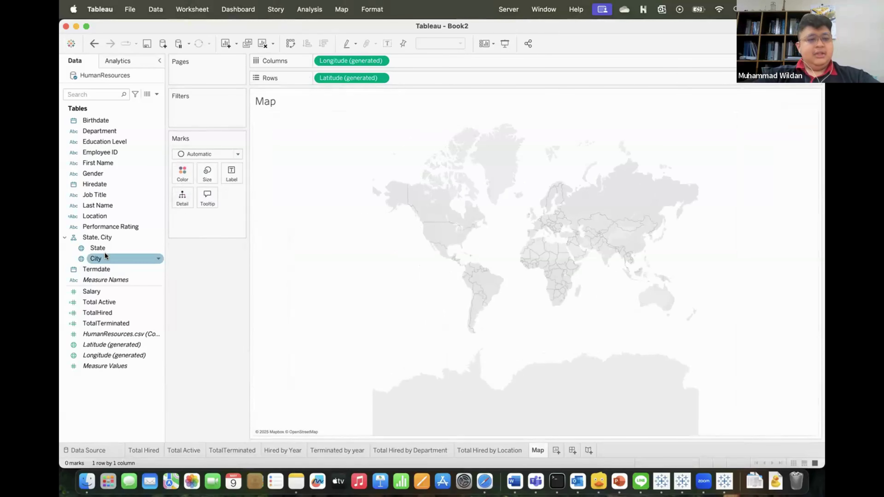
pyautogui.moveTo(157, 239); pyautogui.dragTo(189, 220)
pyautogui.moveTo(119, 247); pyautogui.dragTo(331, 133)
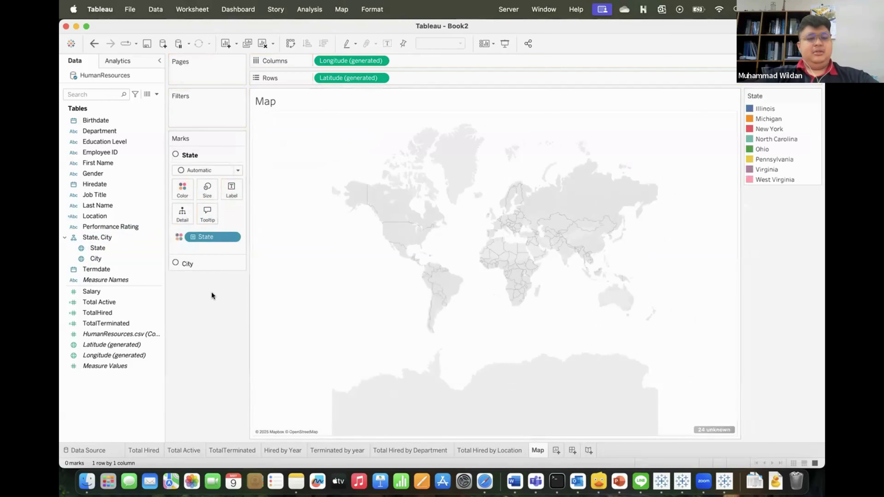
pyautogui.moveTo(211, 264); pyautogui.dragTo(216, 153)
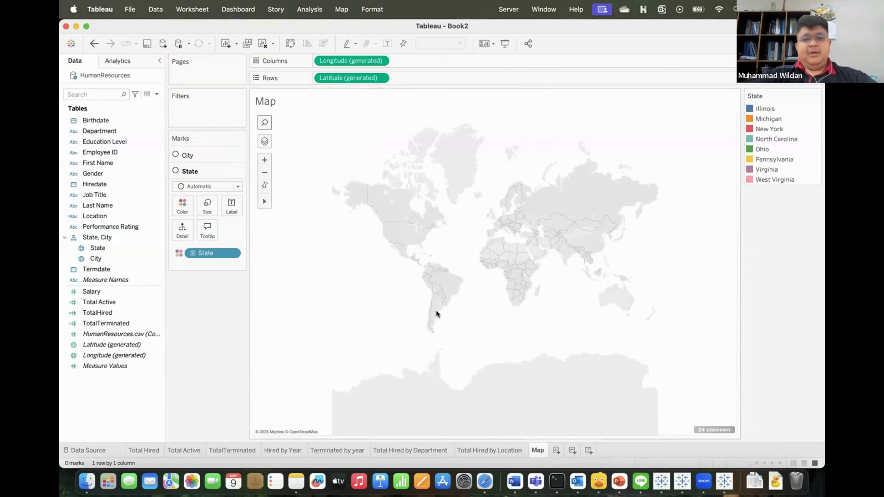
# Edit the map's unknown locations and set Country/Region to the fixed value United States.
pyautogui.moveTo(708, 430)
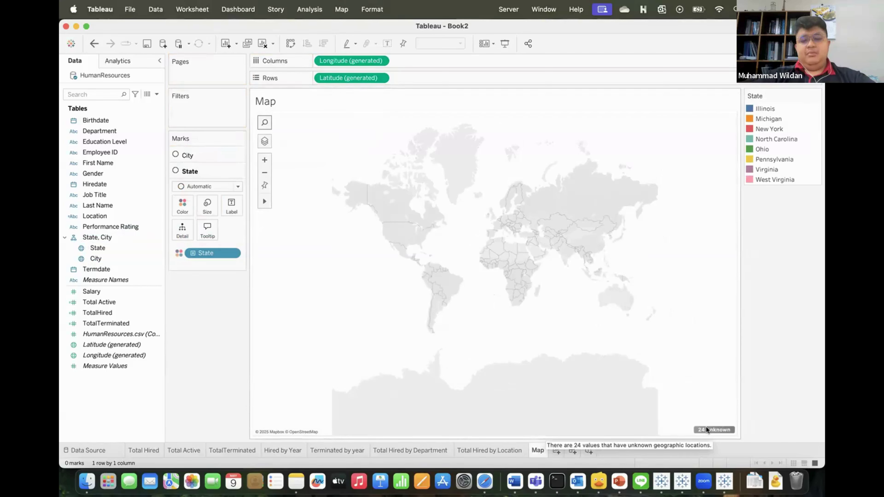
pyautogui.click(706, 426)
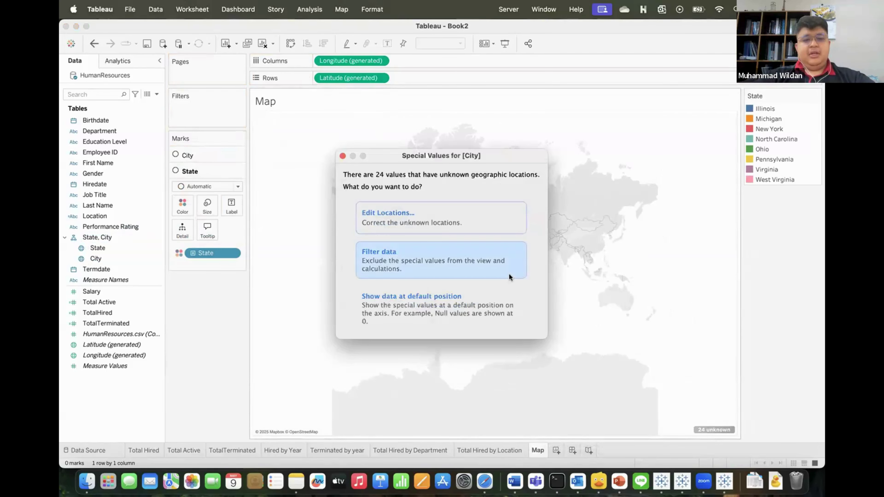
pyautogui.click(474, 224)
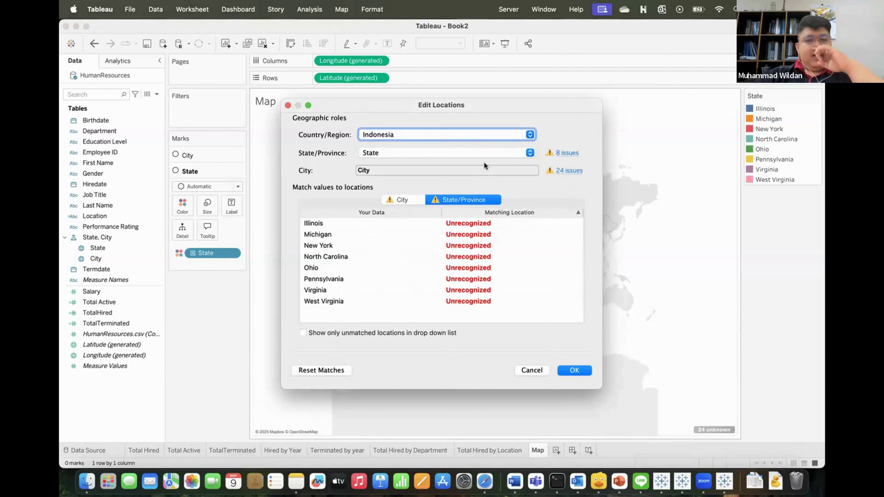
pyautogui.click(449, 135)
pyautogui.click(429, 162)
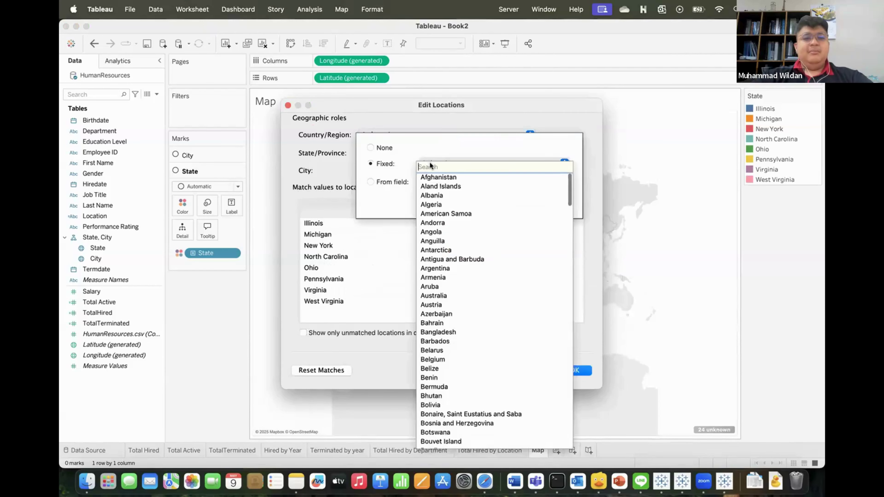
pyautogui.write('uni')
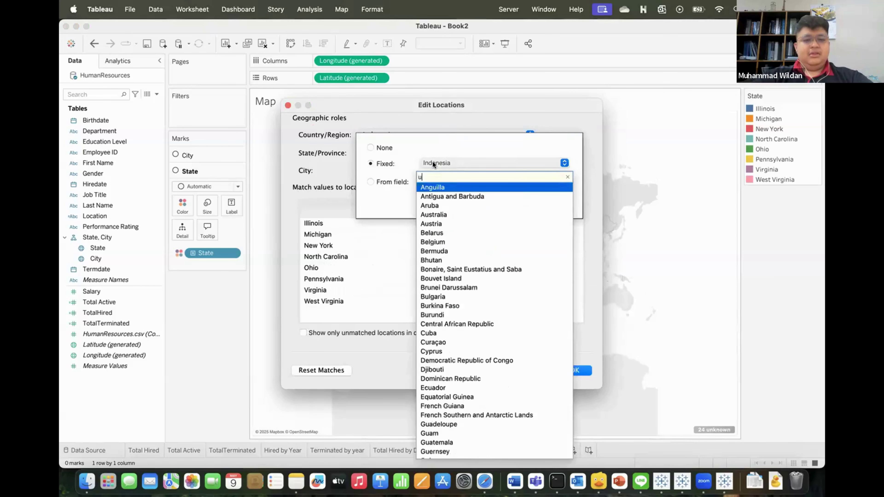
pyautogui.press('Down')
pyautogui.press('Down')
pyautogui.press('Down')
pyautogui.press('Down')
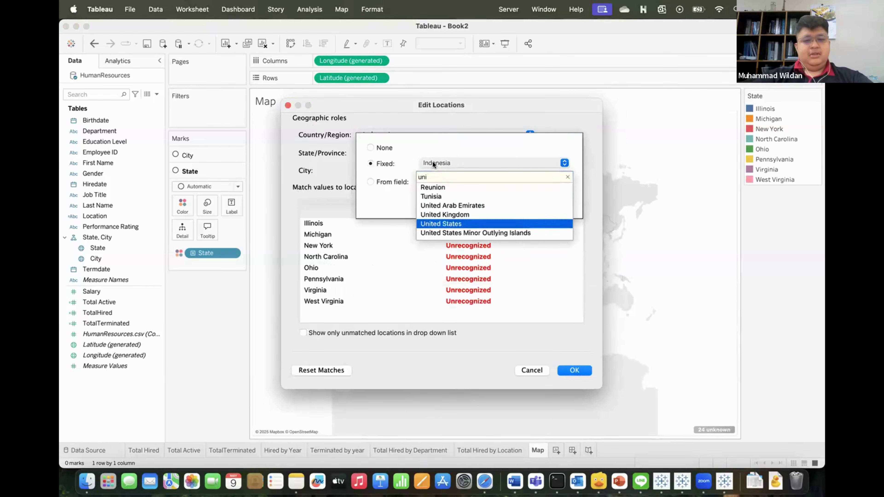
pyautogui.press('Return')
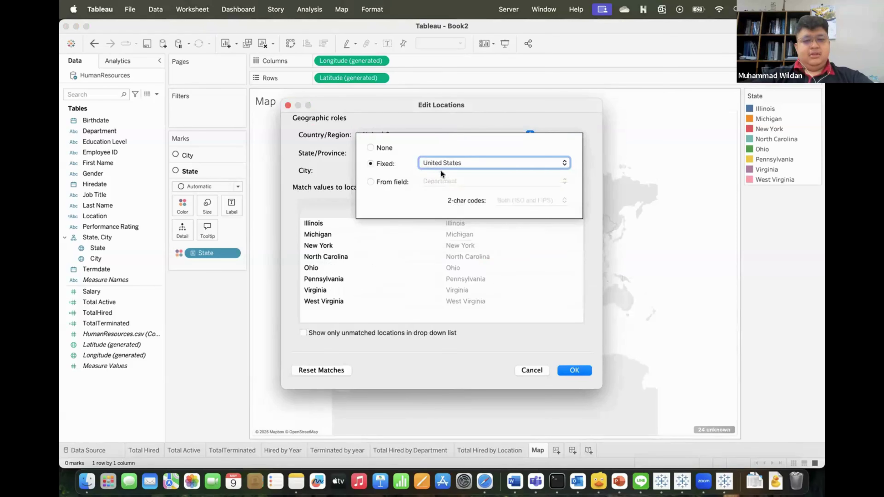
pyautogui.click(324, 173)
# Keep State/Province taken from the State field and apply the edited locations to the map.
pyautogui.click(385, 153)
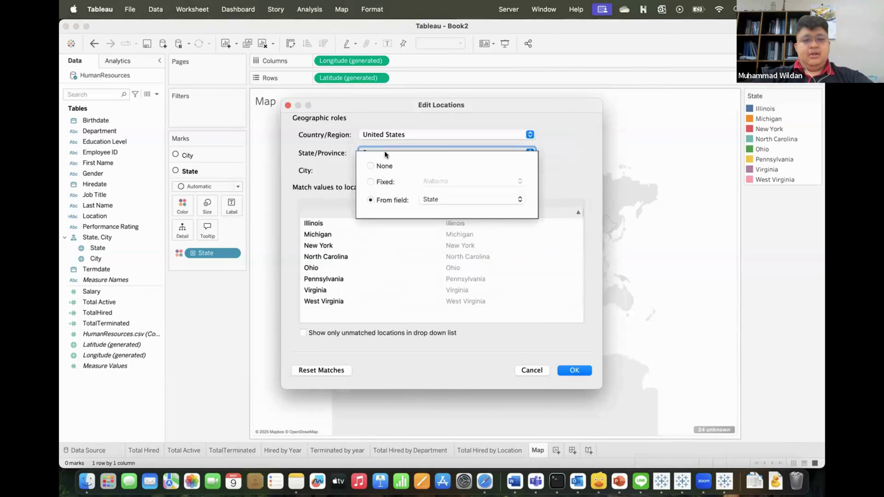
pyautogui.click(379, 182)
pyautogui.click(385, 200)
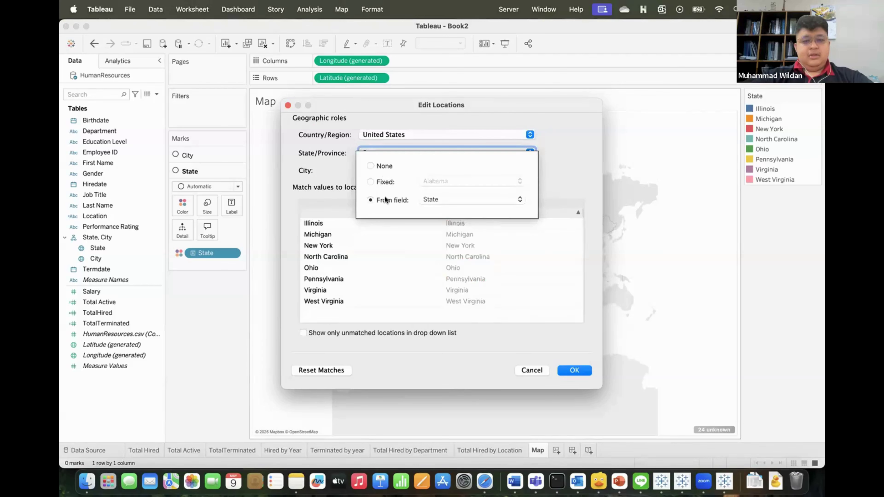
pyautogui.click(339, 171)
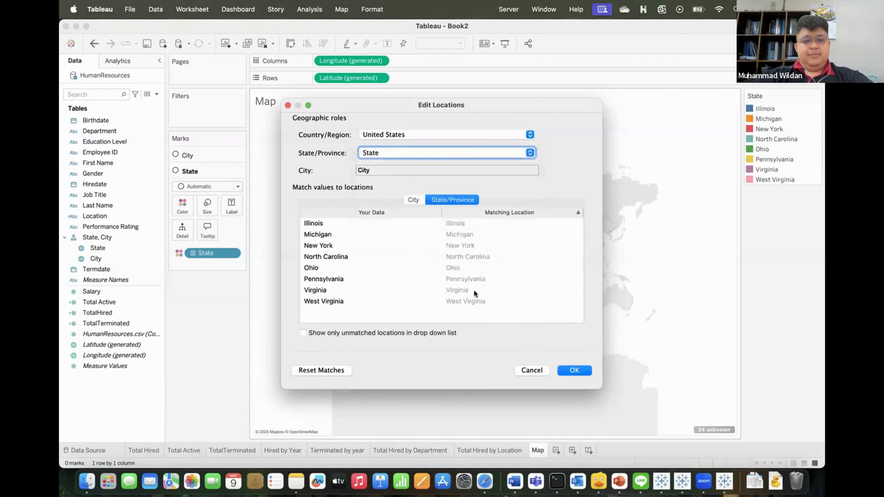
pyautogui.click(566, 371)
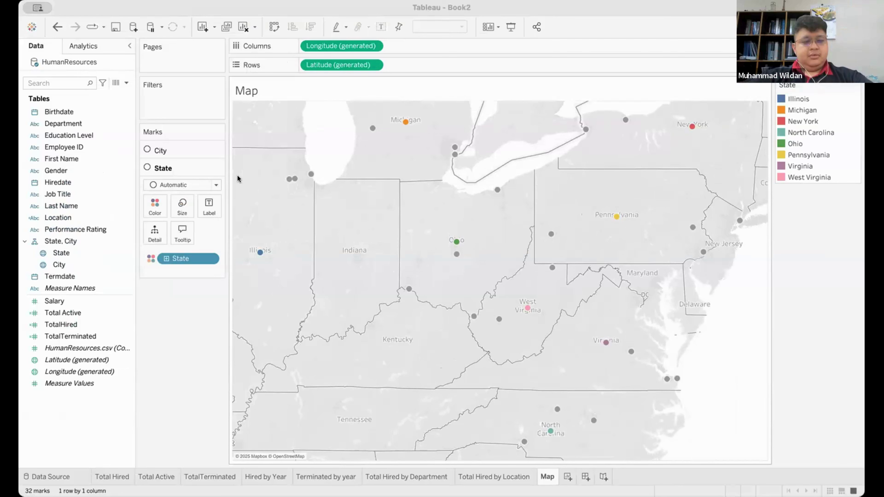
# On the City layer, color the marks by Location and size them by TotalHired.
pyautogui.click(181, 150)
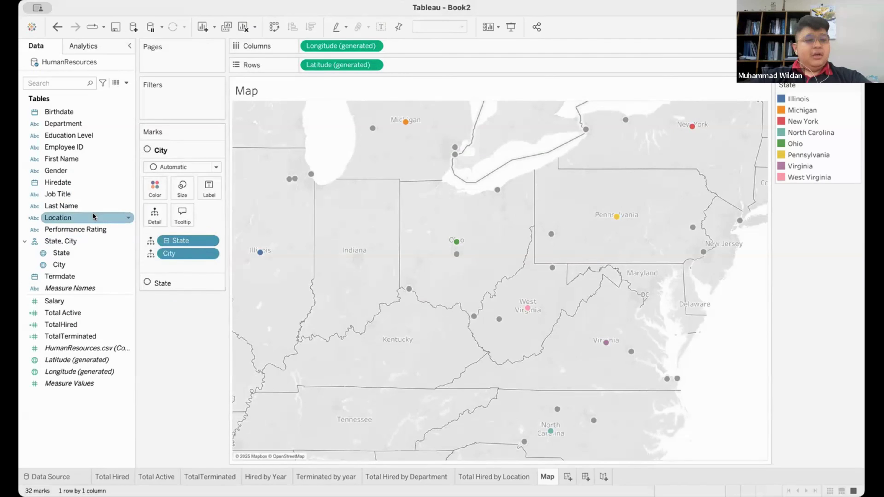
pyautogui.moveTo(93, 213); pyautogui.dragTo(150, 188)
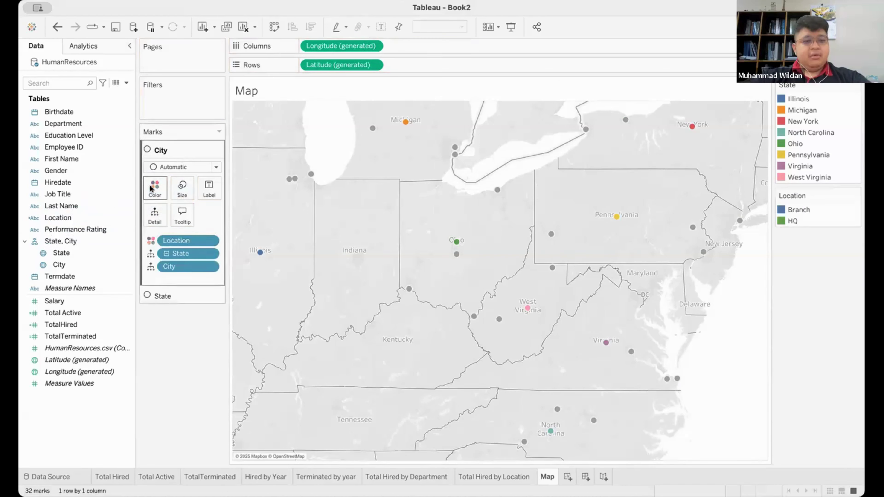
pyautogui.moveTo(73, 324); pyautogui.dragTo(189, 190)
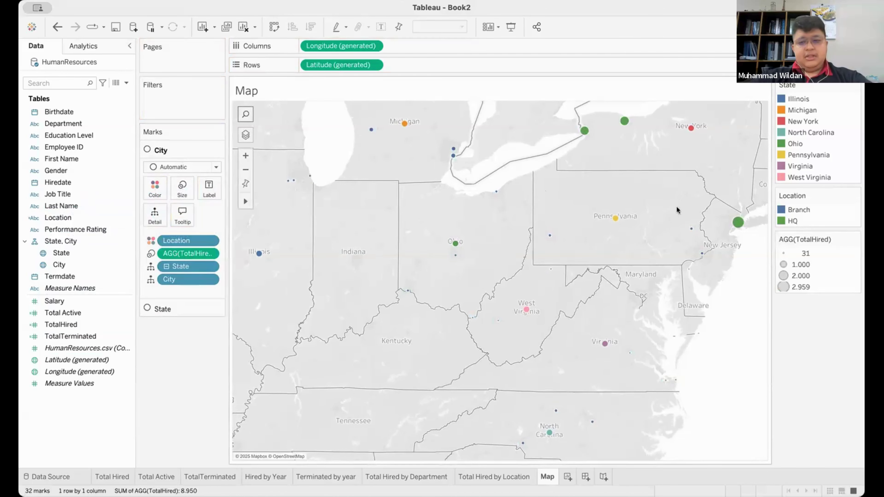
pyautogui.moveTo(738, 223)
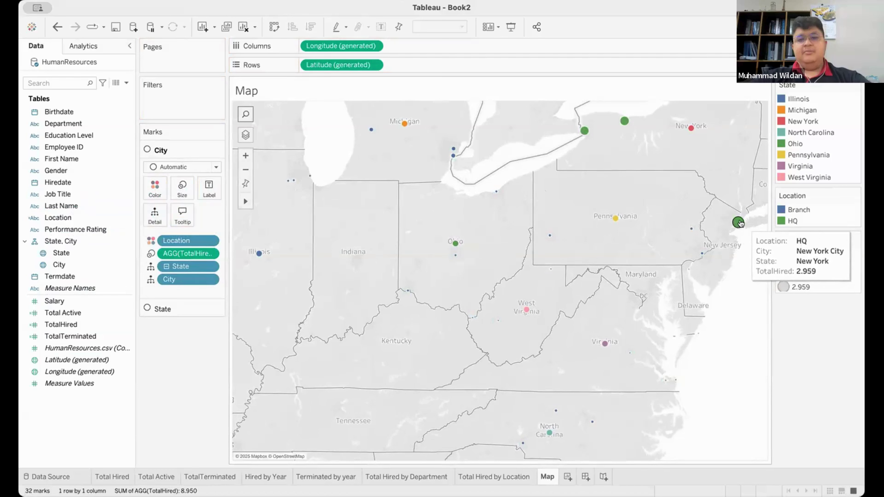
# Label the marks of the State layer with the State field.
pyautogui.click(184, 306)
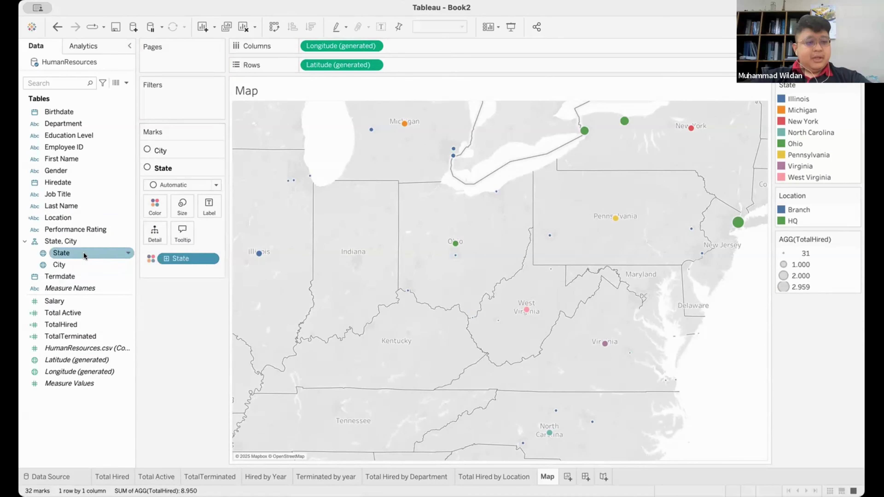
pyautogui.moveTo(83, 255); pyautogui.dragTo(209, 203)
pyautogui.moveTo(62, 253); pyautogui.dragTo(144, 238)
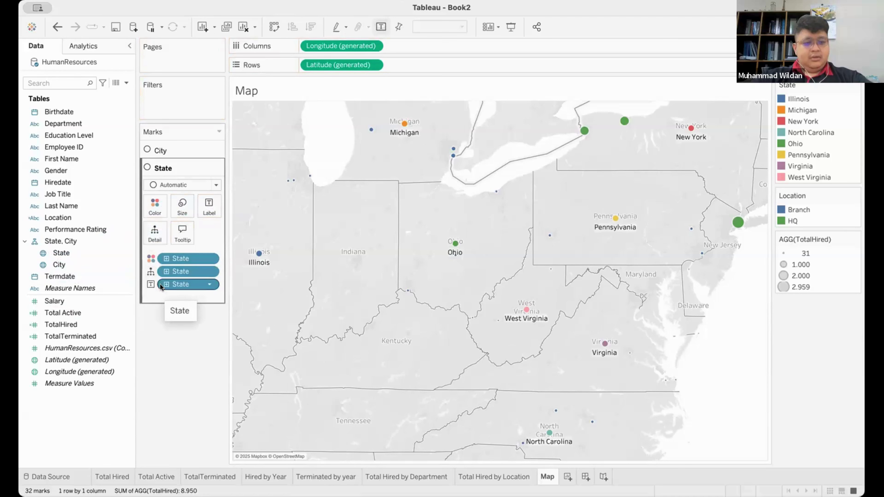
pyautogui.click(151, 284)
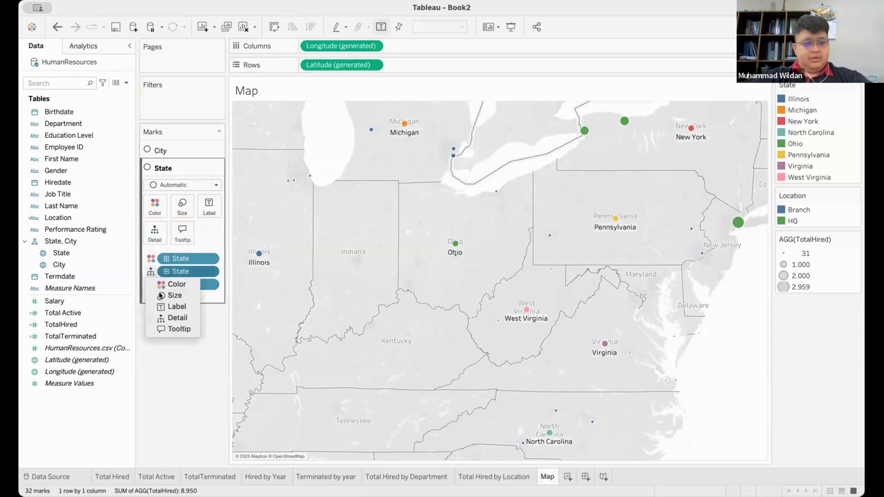
pyautogui.click(174, 306)
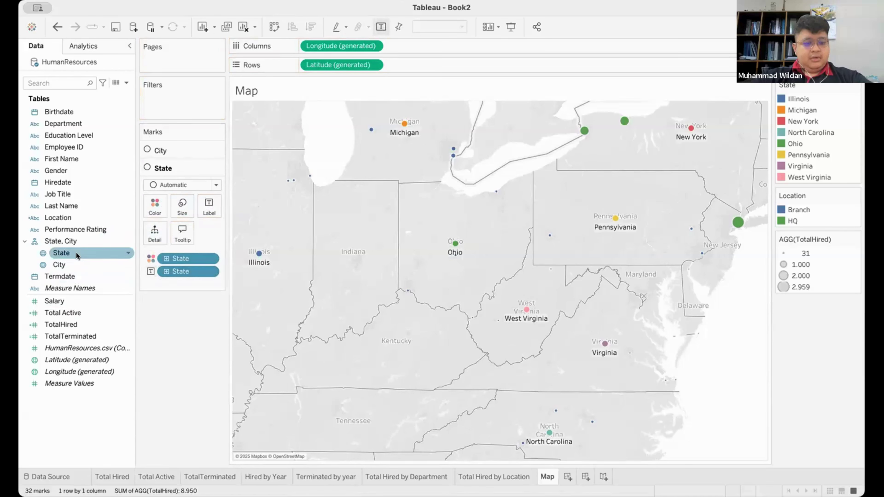
# On the State layer, change the State field used for color to Detail and color the states by TotalHired.
pyautogui.click(150, 258)
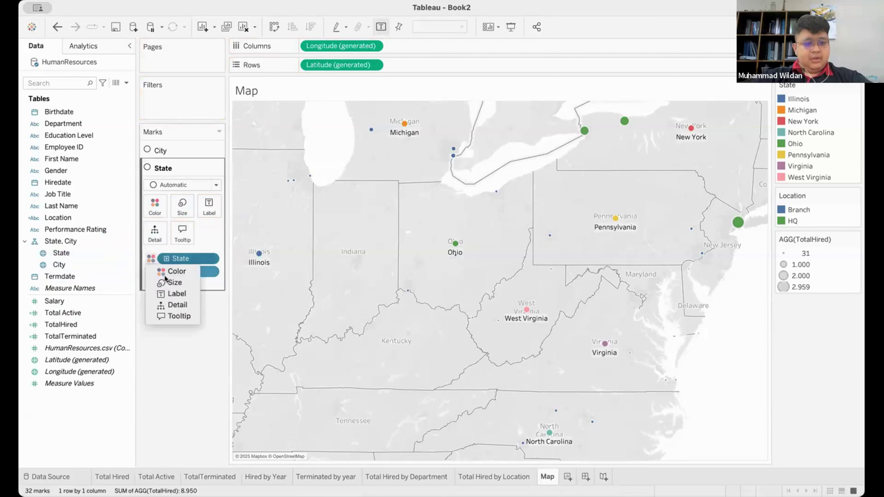
pyautogui.click(173, 305)
pyautogui.moveTo(61, 324); pyautogui.dragTo(150, 208)
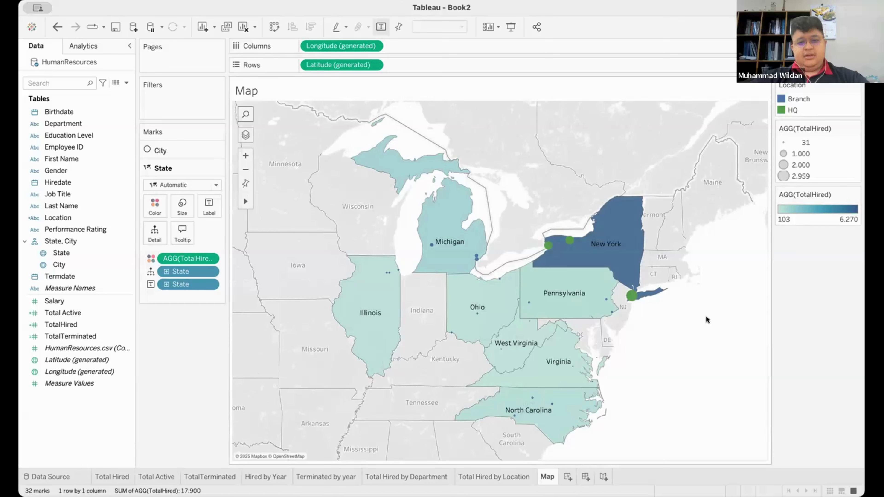
pyautogui.moveTo(615, 222)
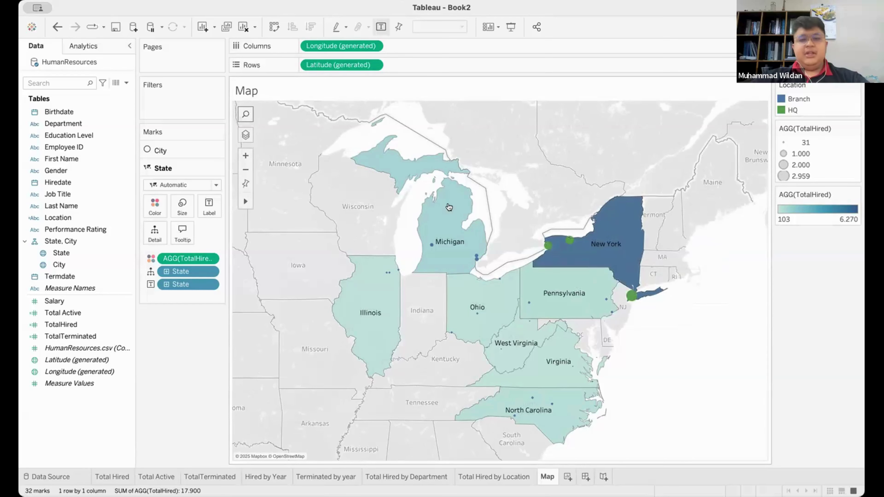
# Recolor the City layer's Location values, making Branch orange and HQ red.
pyautogui.click(156, 149)
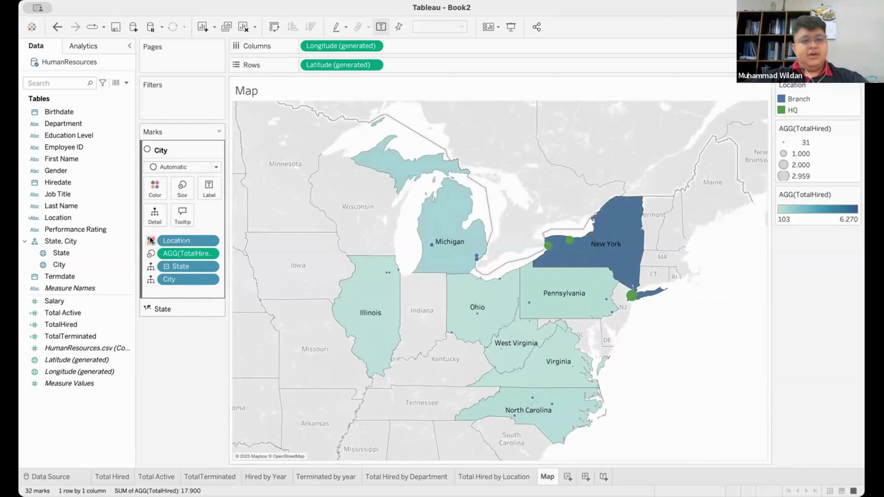
pyautogui.click(156, 244)
pyautogui.click(163, 248)
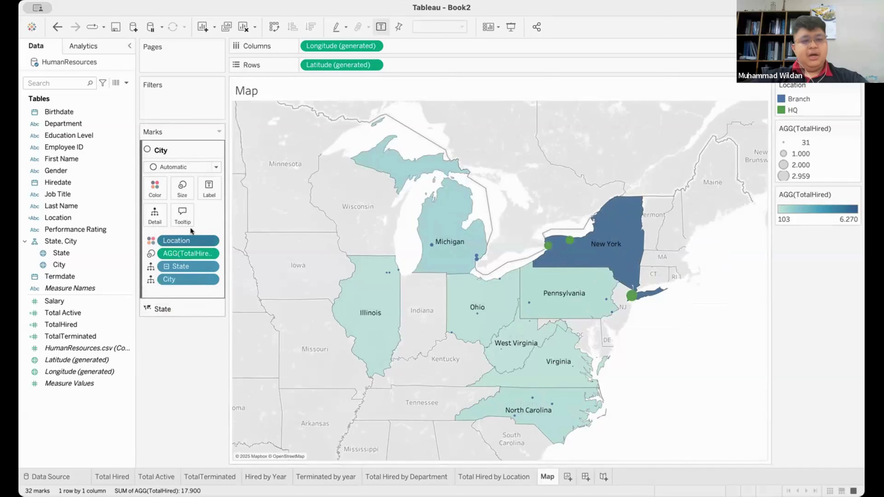
pyautogui.click(158, 196)
pyautogui.click(195, 214)
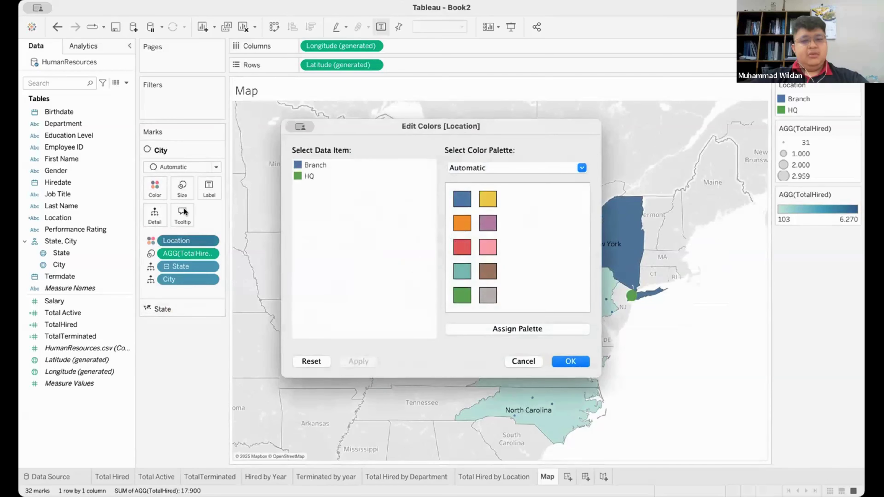
pyautogui.click(313, 164)
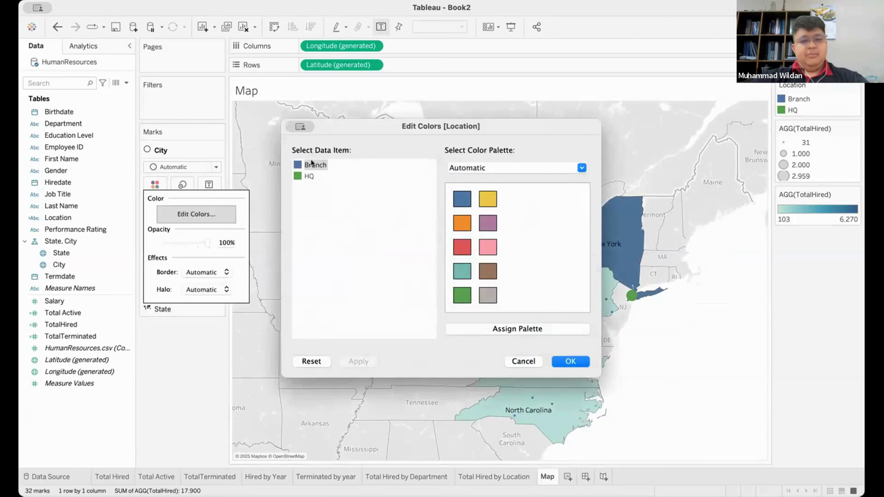
pyautogui.click(468, 221)
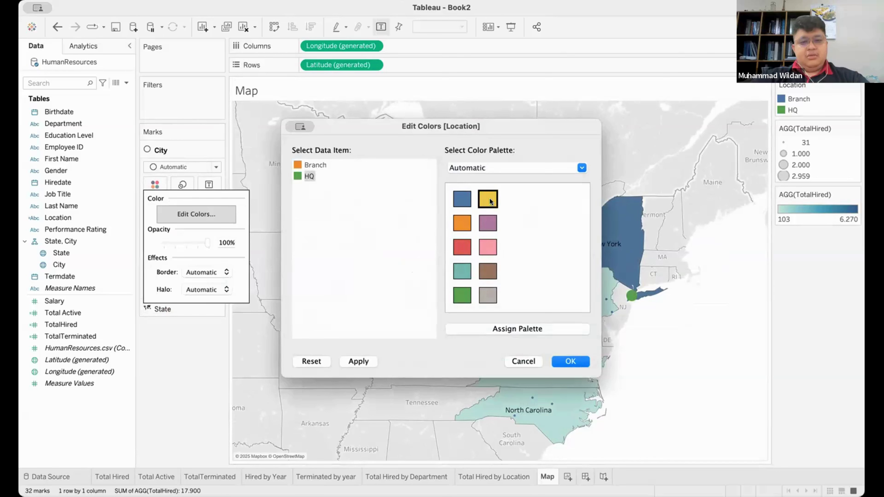
pyautogui.click(458, 244)
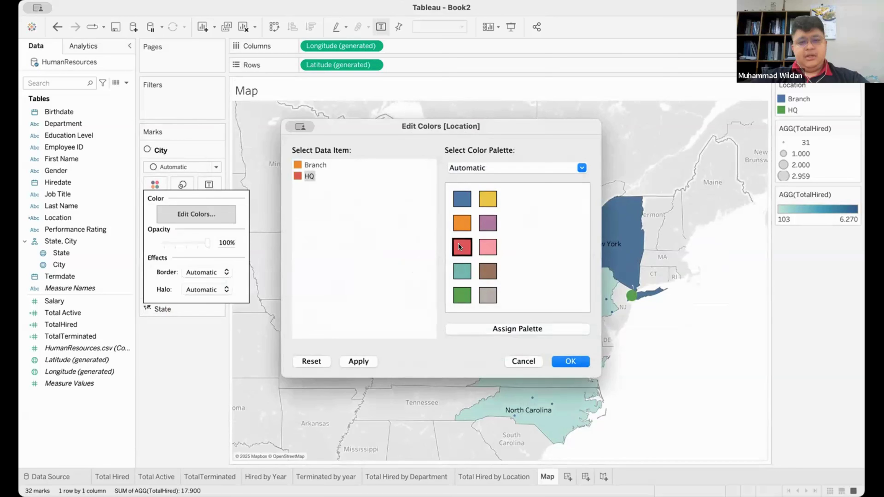
pyautogui.click(558, 359)
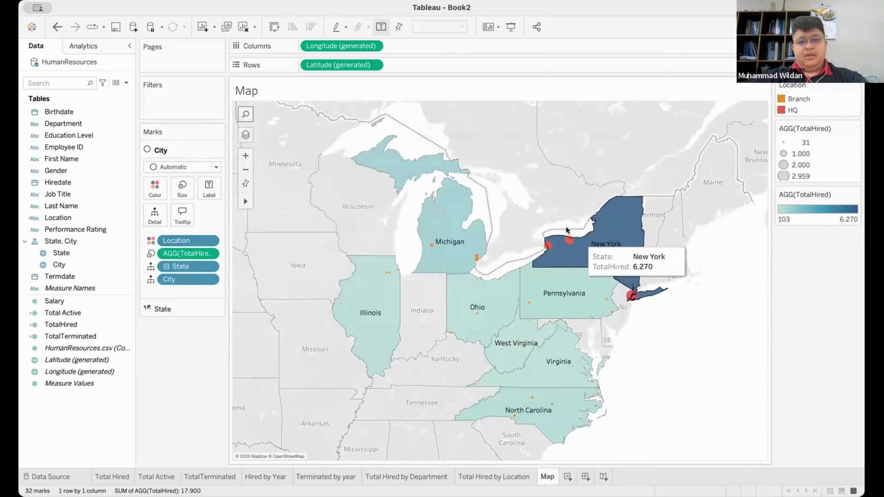
pyautogui.moveTo(532, 296)
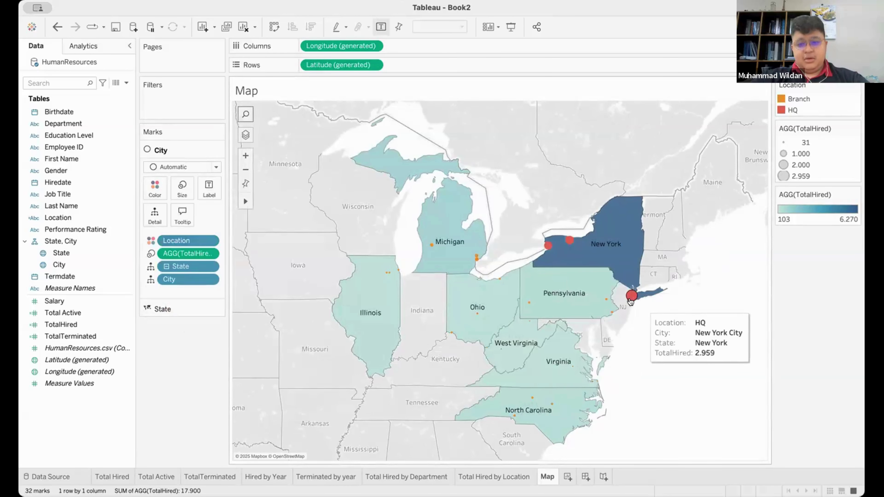
pyautogui.moveTo(539, 251)
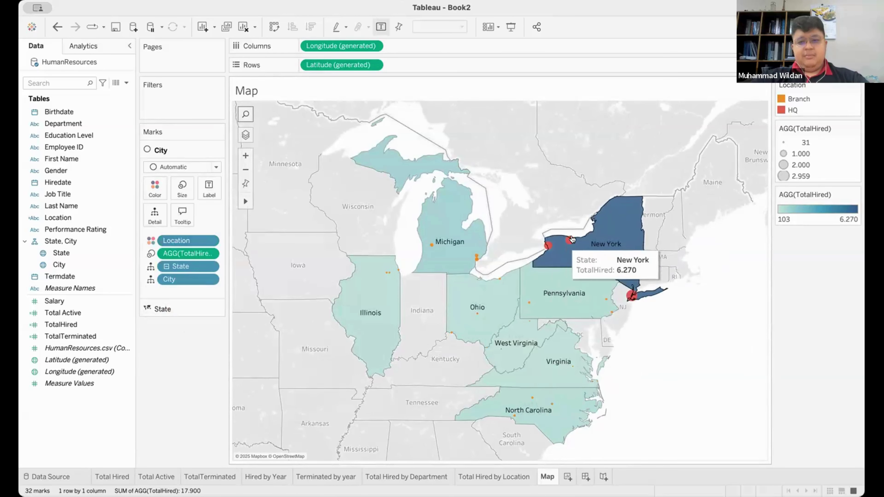
pyautogui.moveTo(569, 240)
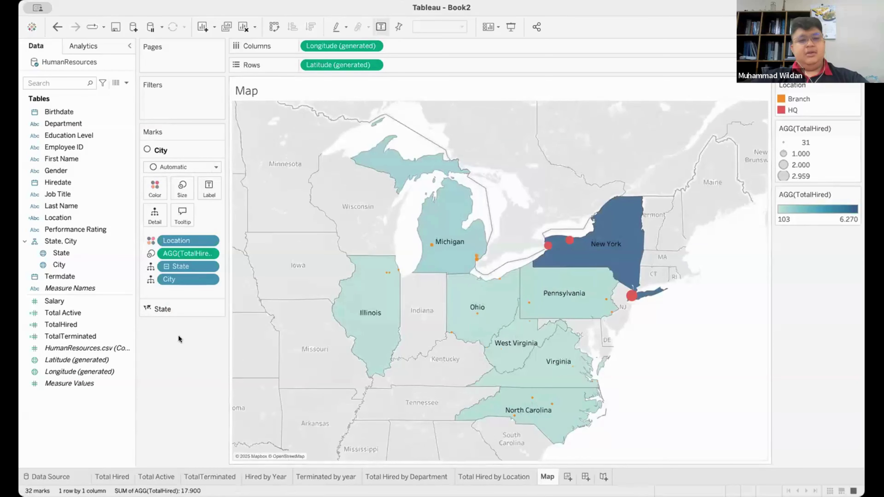
pyautogui.click(185, 309)
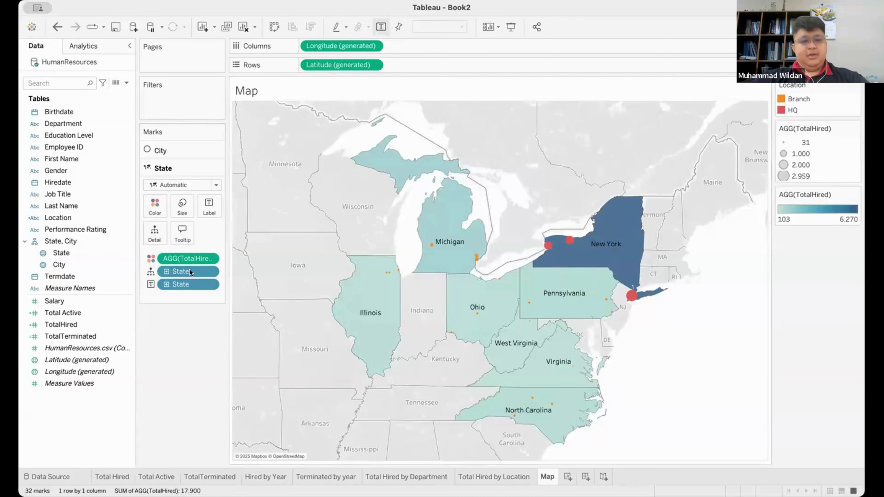
pyautogui.click(152, 261)
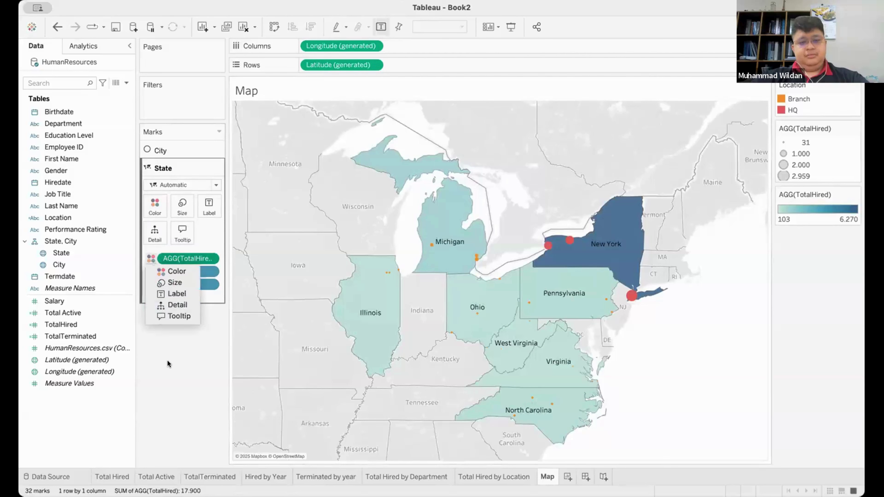
pyautogui.click(167, 360)
pyautogui.click(151, 258)
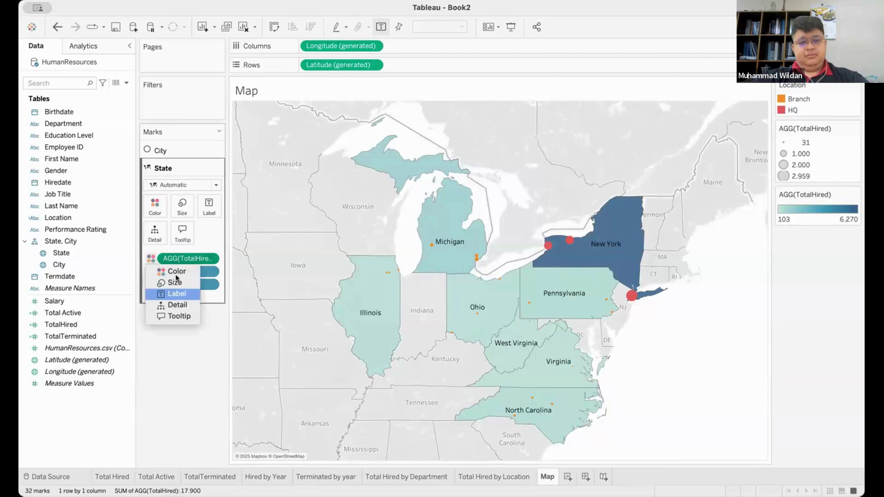
pyautogui.click(155, 206)
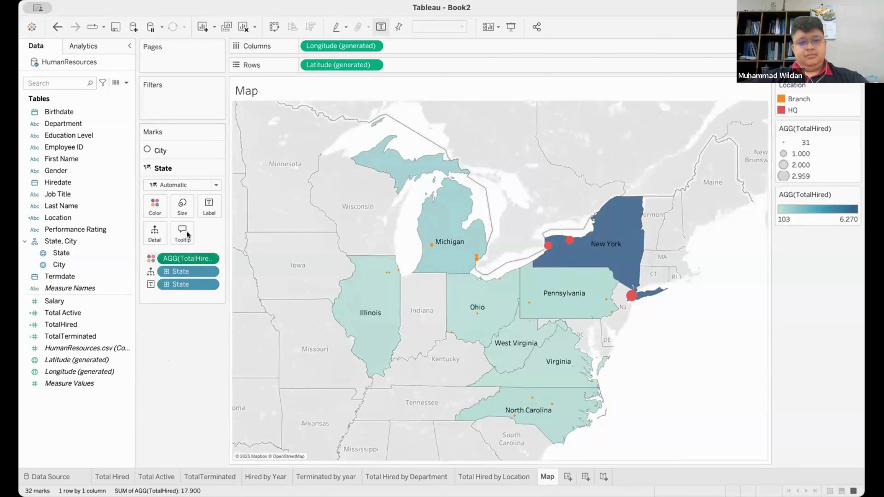
pyautogui.click(196, 232)
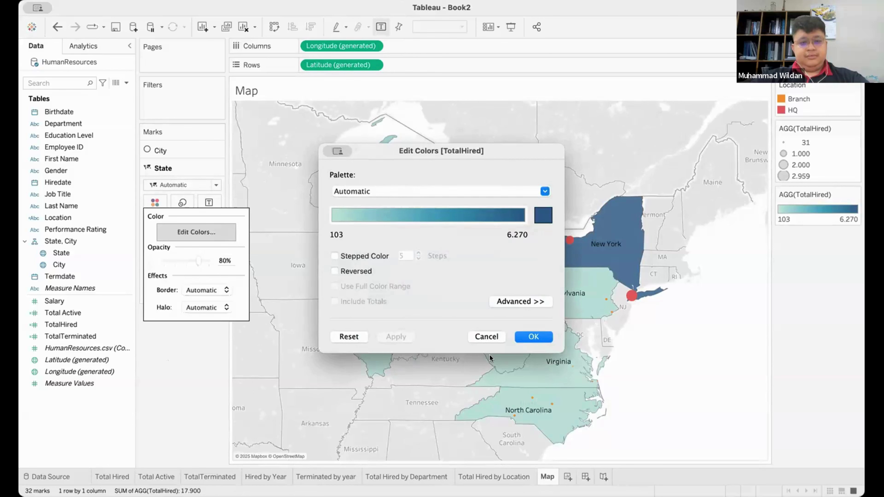
pyautogui.click(487, 337)
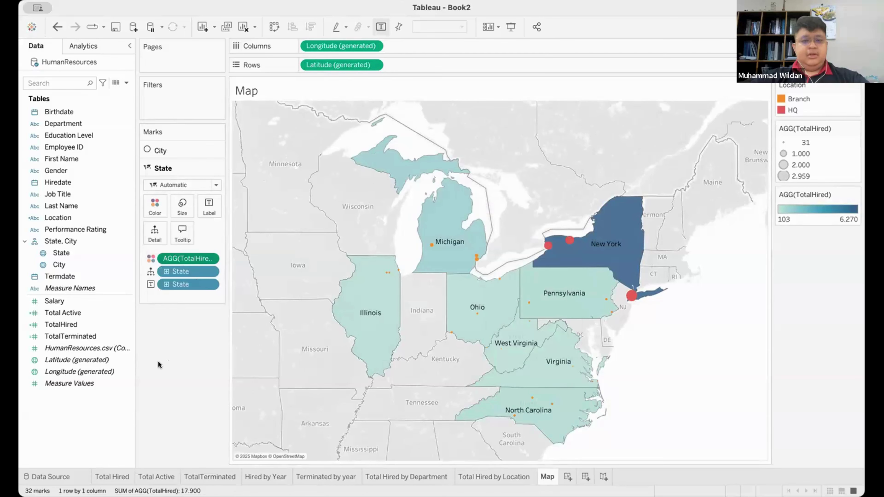
# Save the workbook as Book2 in the Downloads folder as a Tableau Workbook (*.twb).
pyautogui.moveTo(632, 295)
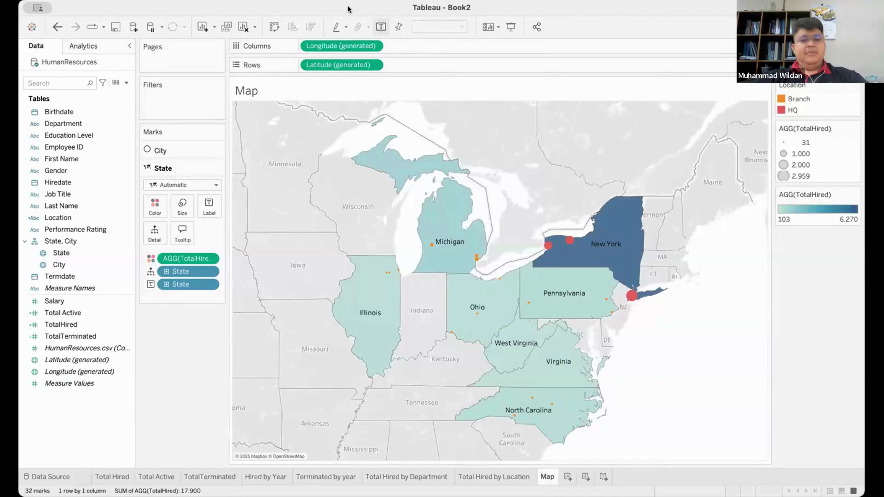
pyautogui.press('super+s')
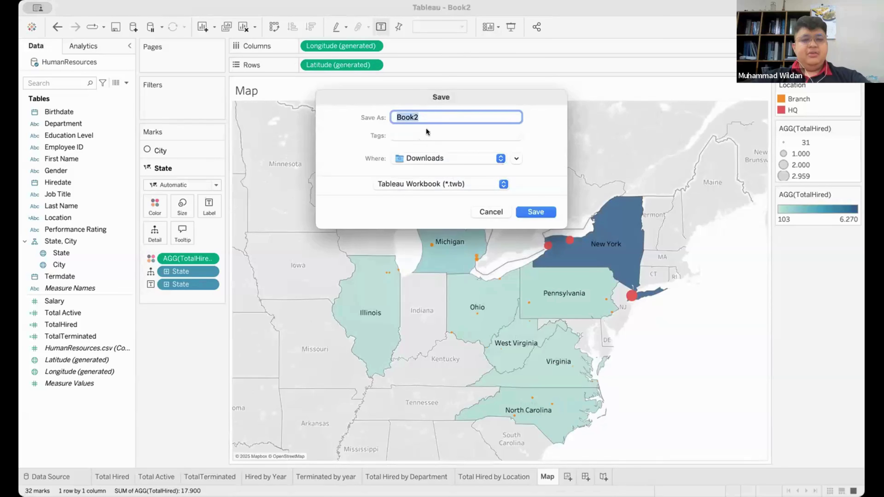
pyautogui.click(541, 213)
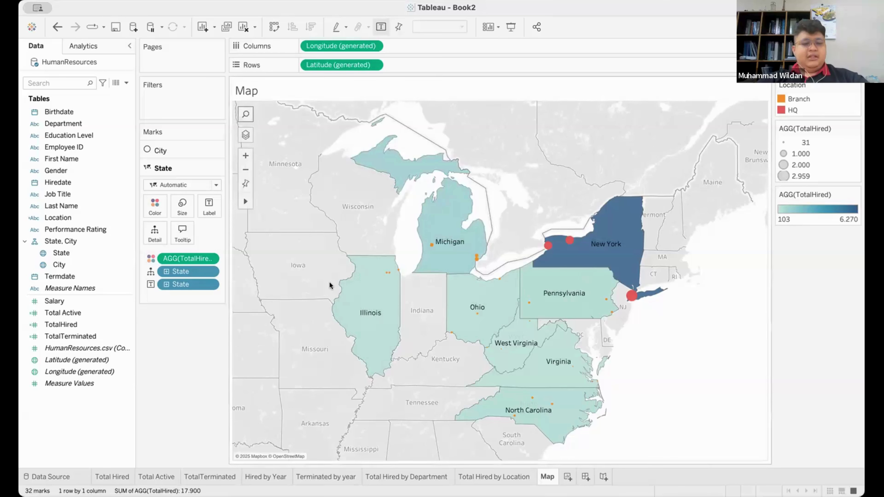
# Review the finished Total Hired, Total Active, TotalTerminated, by-year, by-department and Map worksheets one after another.
pyautogui.click(102, 469)
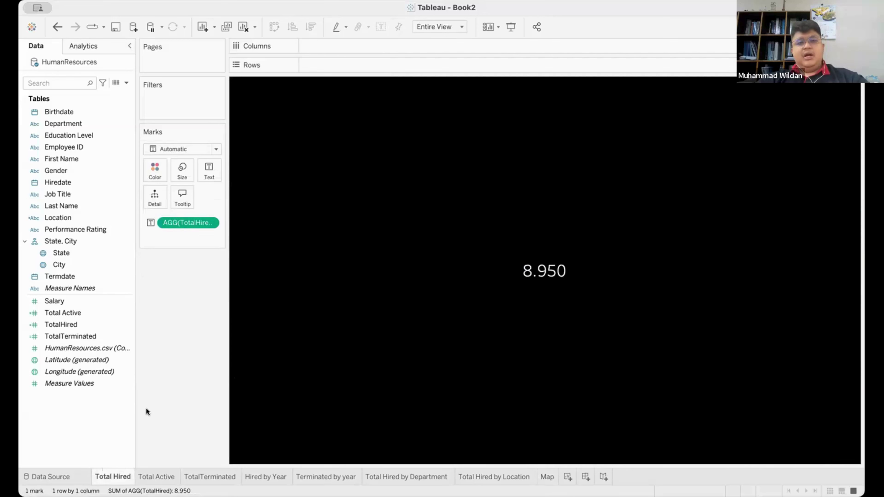
pyautogui.click(146, 471)
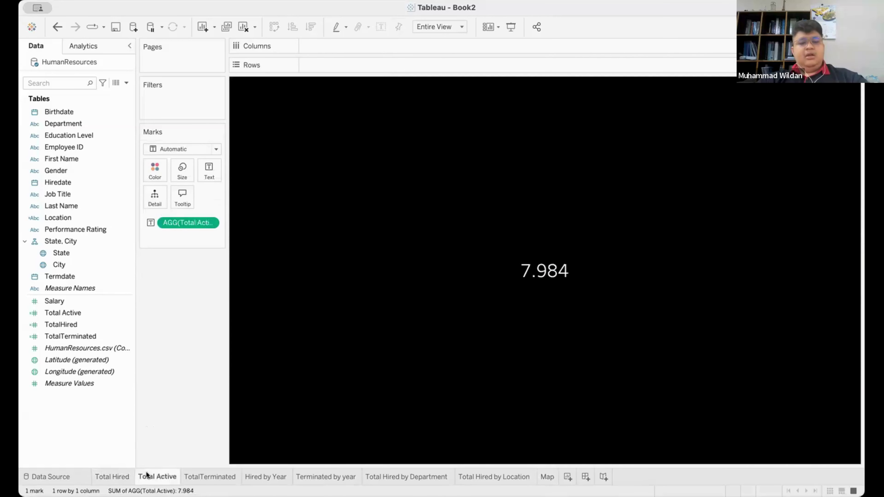
pyautogui.click(195, 468)
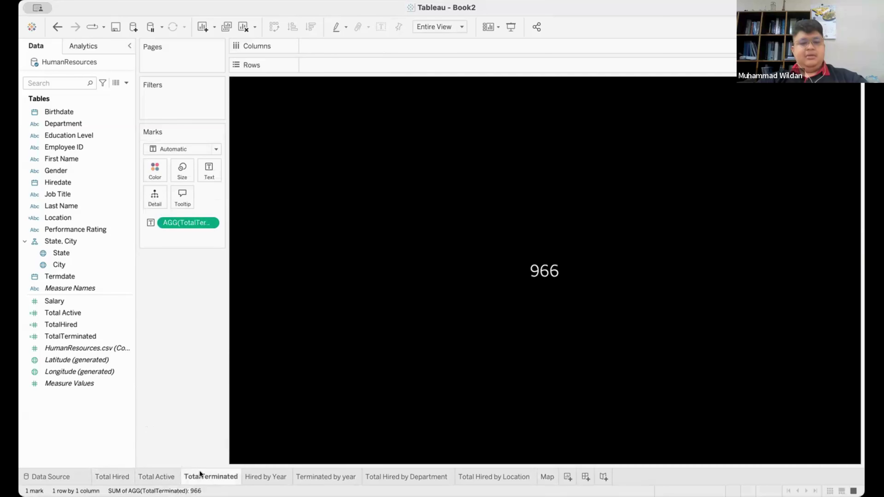
pyautogui.click(265, 472)
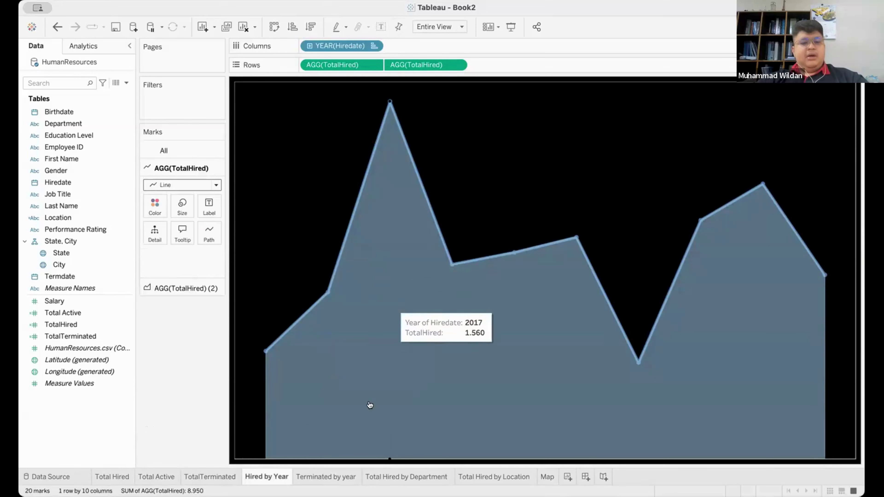
pyautogui.click(342, 469)
pyautogui.click(392, 469)
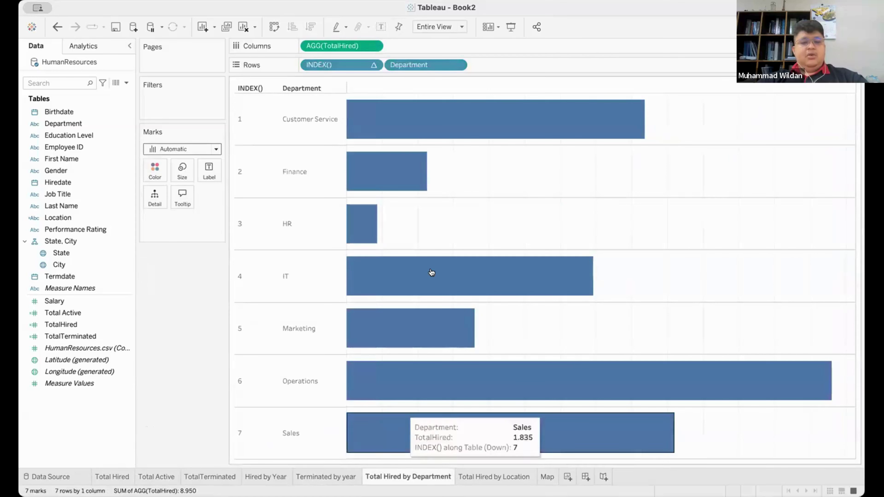
pyautogui.moveTo(423, 178)
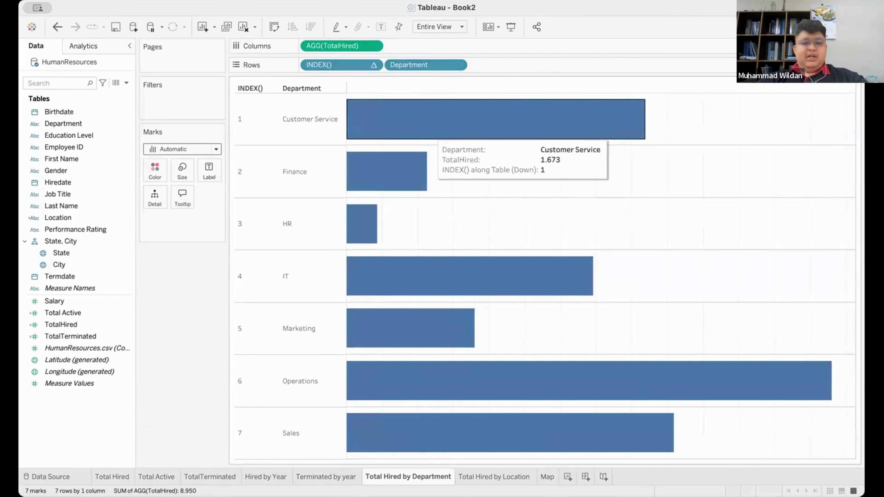
pyautogui.click(547, 476)
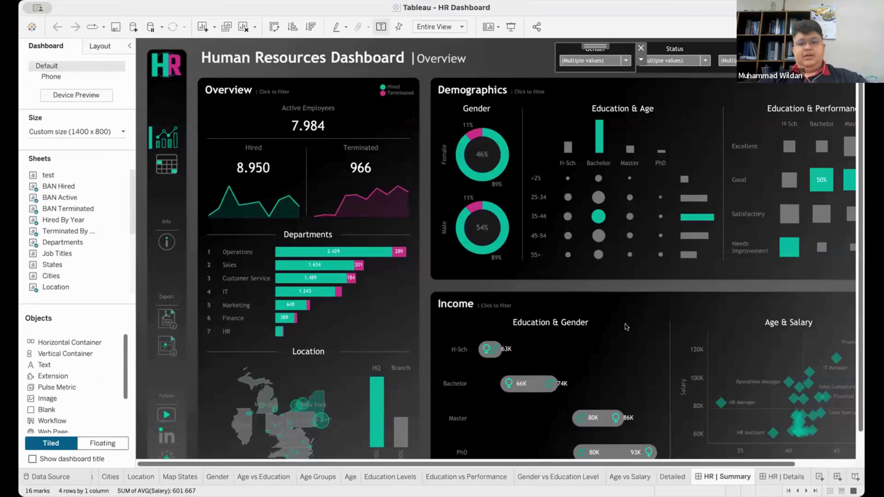
# Look over the HR | Summary dashboard and show it in presentation mode.
pyautogui.scroll(-1, 626, 327)
pyautogui.hscroll(1, 626, 327)
pyautogui.scroll(1, 627, 327)
pyautogui.hscroll(-1, 627, 327)
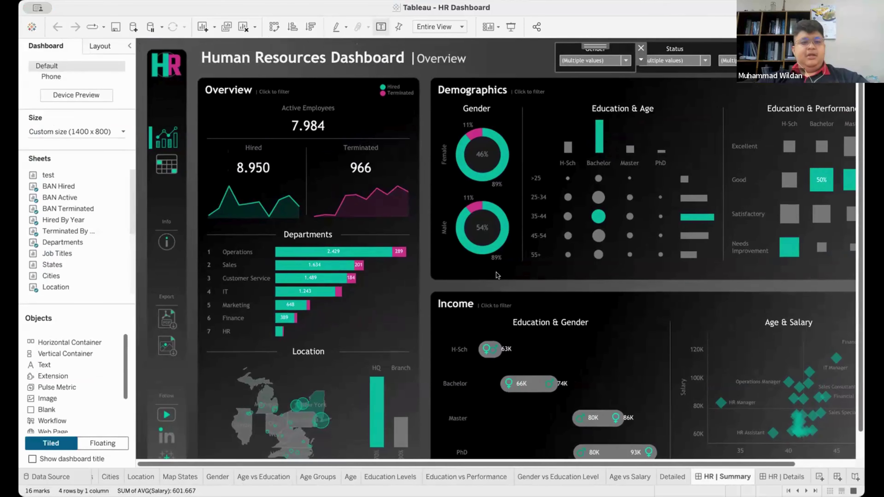
pyautogui.click(509, 28)
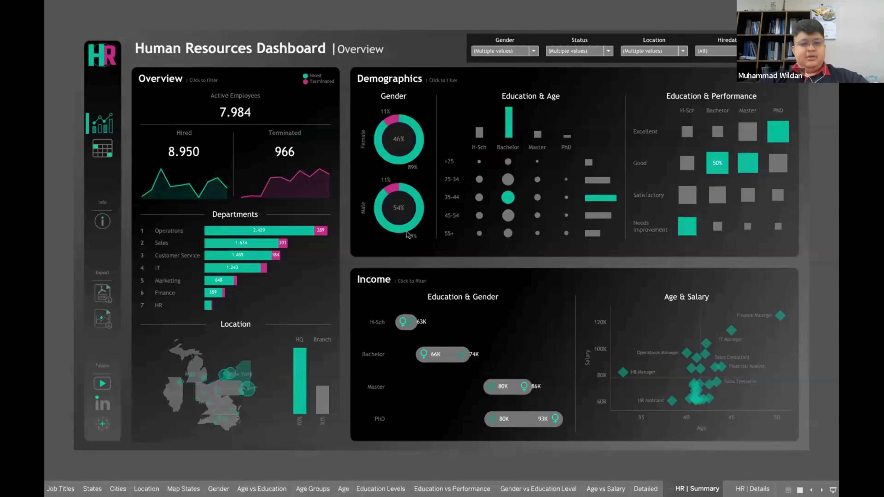
# Try the dashboard's Gender filter with only Male and with only Female, restoring both values and leaving presentation mode.
pyautogui.click(489, 52)
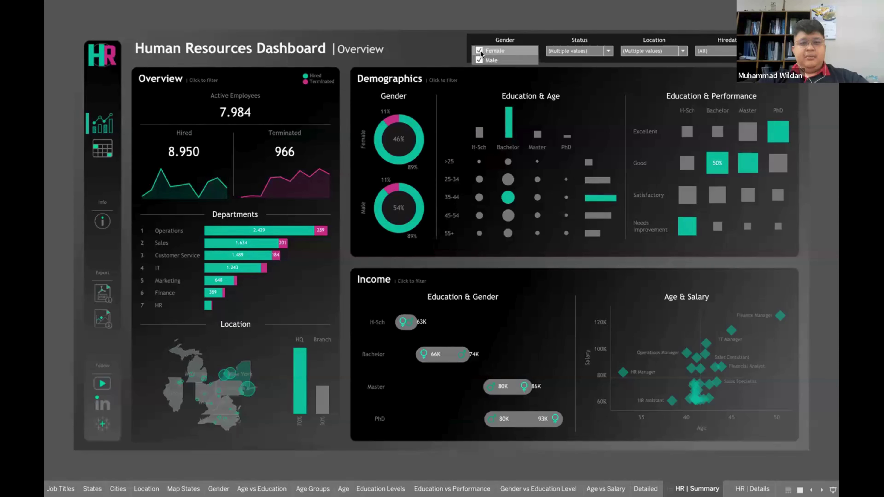
pyautogui.click(479, 51)
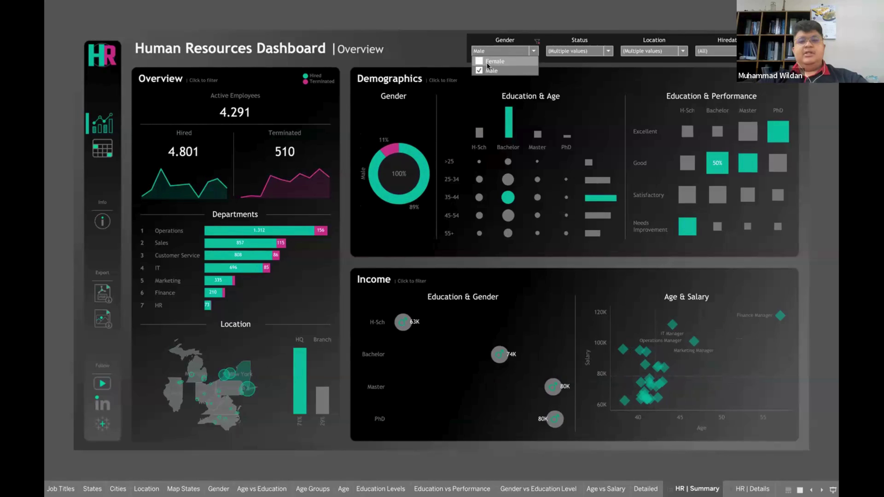
pyautogui.click(477, 59)
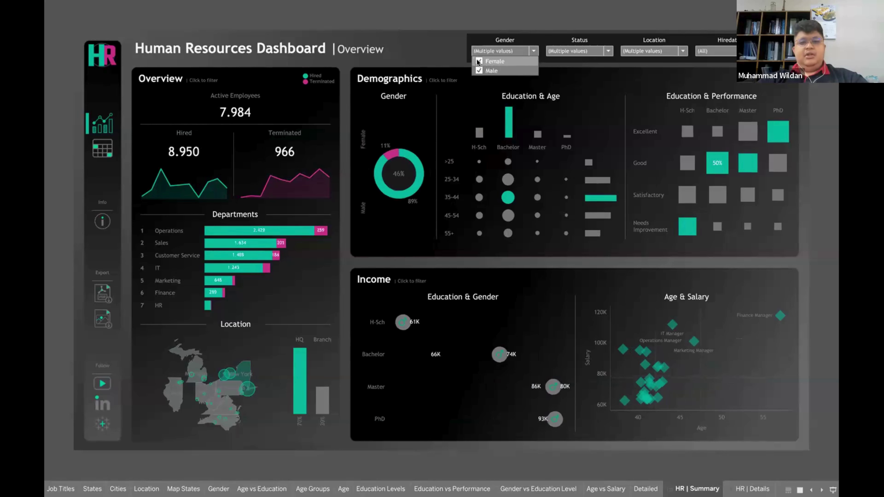
pyautogui.click(476, 64)
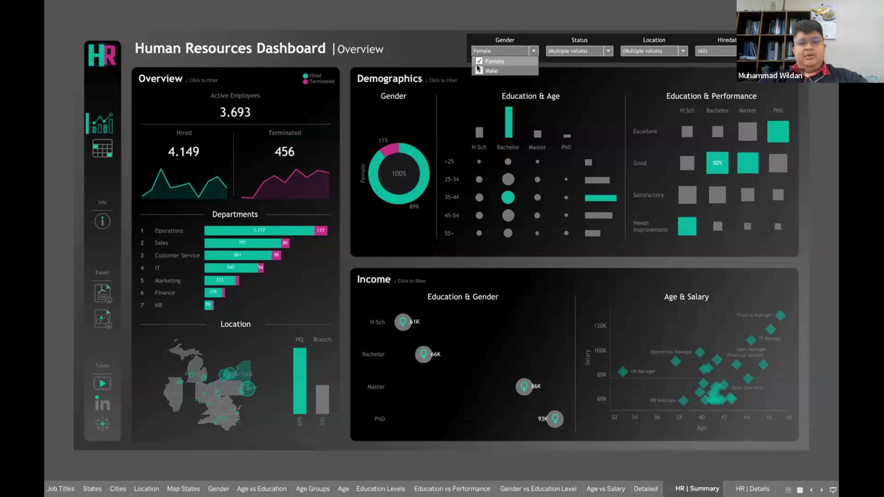
pyautogui.click(477, 64)
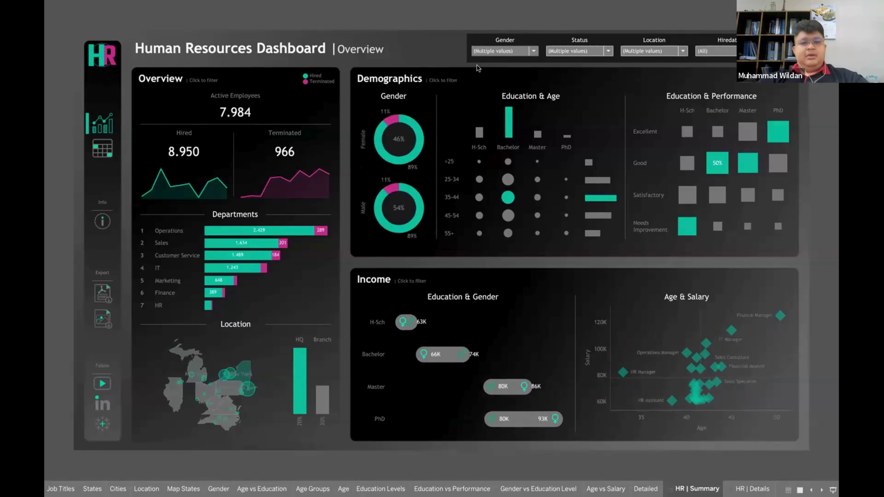
pyautogui.press('Escape')
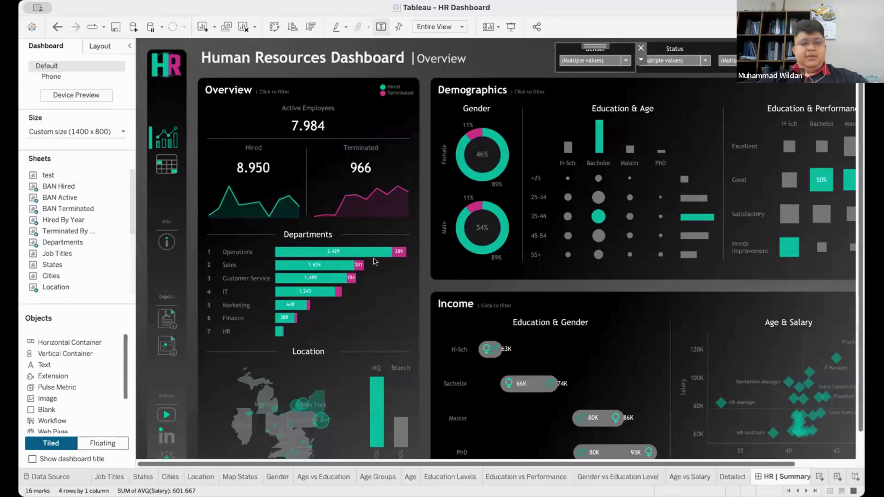
# Look through the HR Dashboard workbook's Hired By Year, Job Titles, States, Location, Map States and Age vs Education worksheets.
pyautogui.scroll(5, 141, 479)
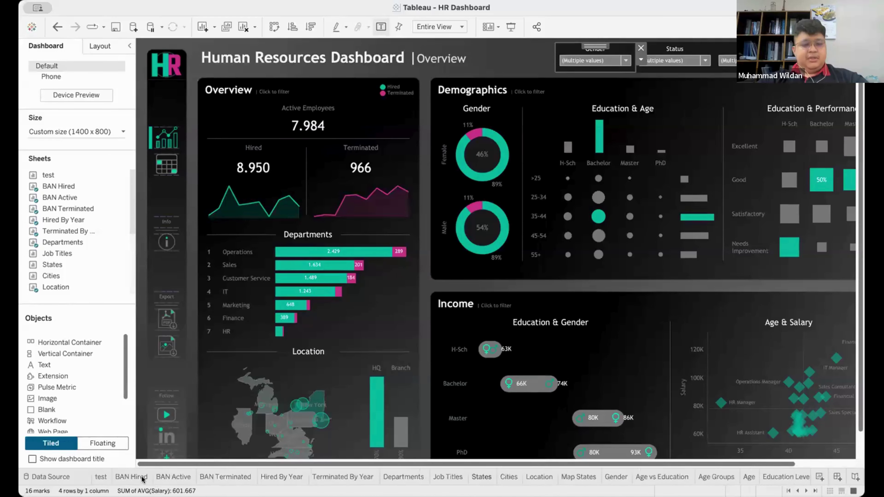
pyautogui.click(267, 474)
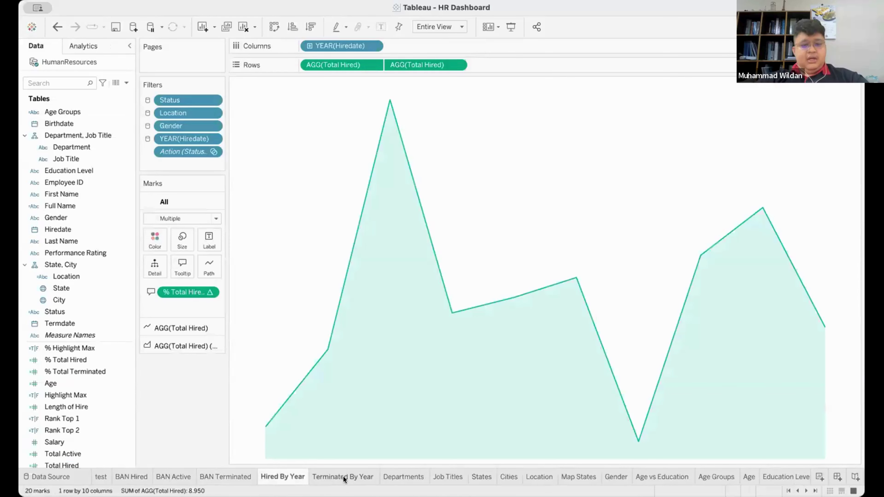
pyautogui.scroll(-5, 314, 475)
pyautogui.scroll(4, 244, 472)
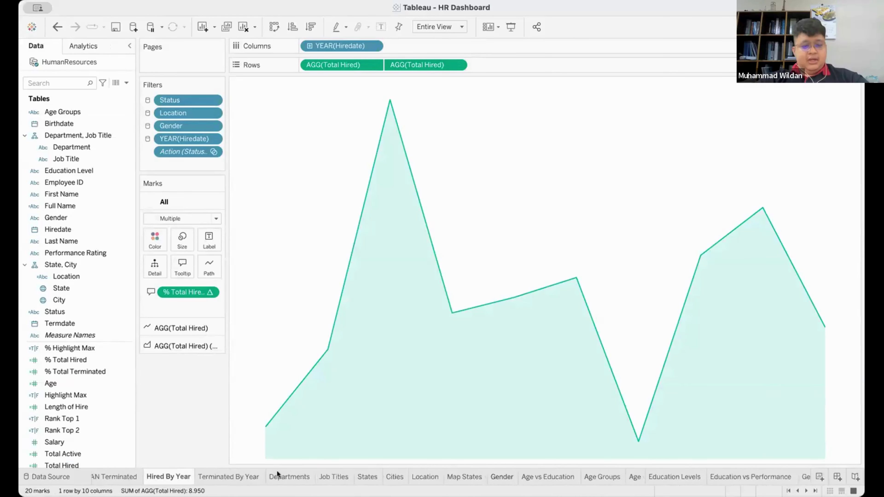
pyautogui.click(334, 476)
pyautogui.click(367, 476)
pyautogui.click(407, 474)
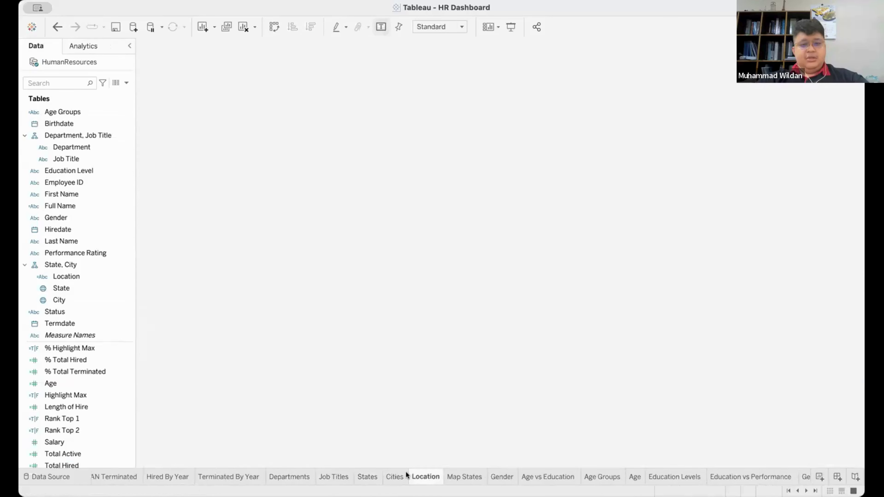
pyautogui.click(468, 474)
pyautogui.click(533, 474)
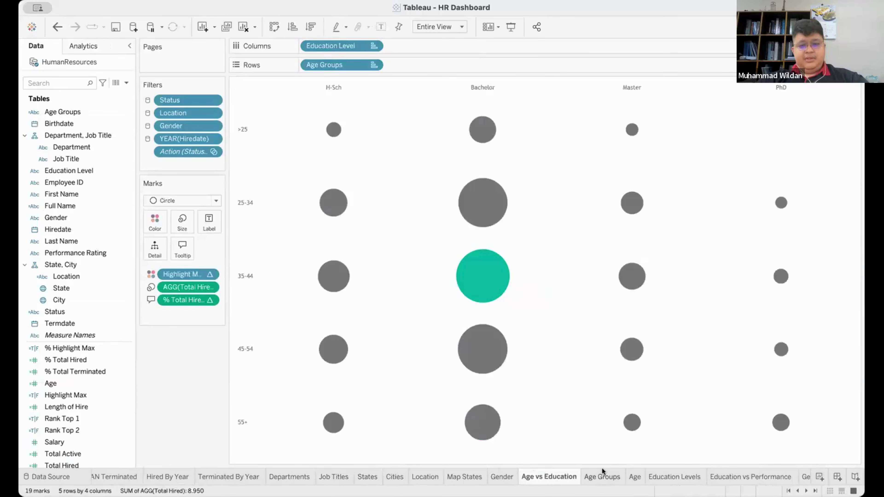
# Look through the Gender vs Education Level, Education vs Performance, Age vs Salary and Detailed worksheets and the HR | Details dashboard.
pyautogui.scroll(-4, 591, 473)
pyautogui.click(556, 477)
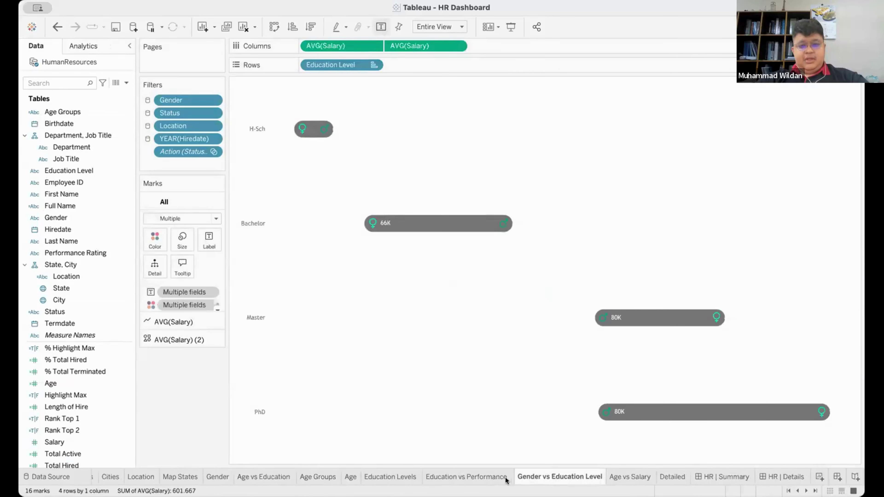
pyautogui.click(491, 479)
pyautogui.click(633, 480)
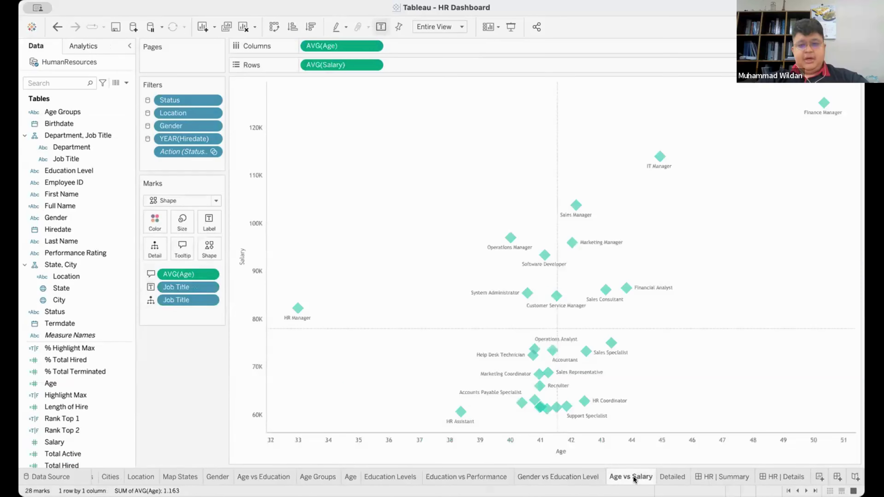
pyautogui.click(673, 469)
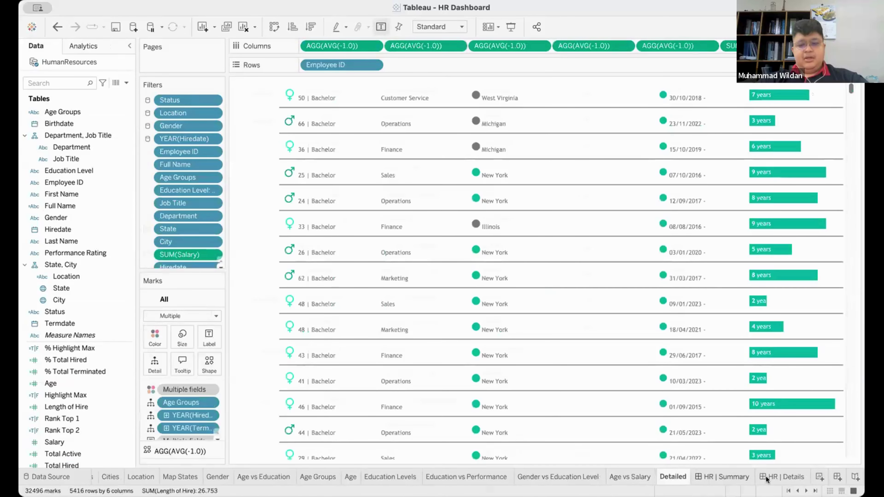
pyautogui.click(767, 478)
# Return to the HR | Summary dashboard and examine its layout from the header down to the Location and Income charts.
pyautogui.click(736, 477)
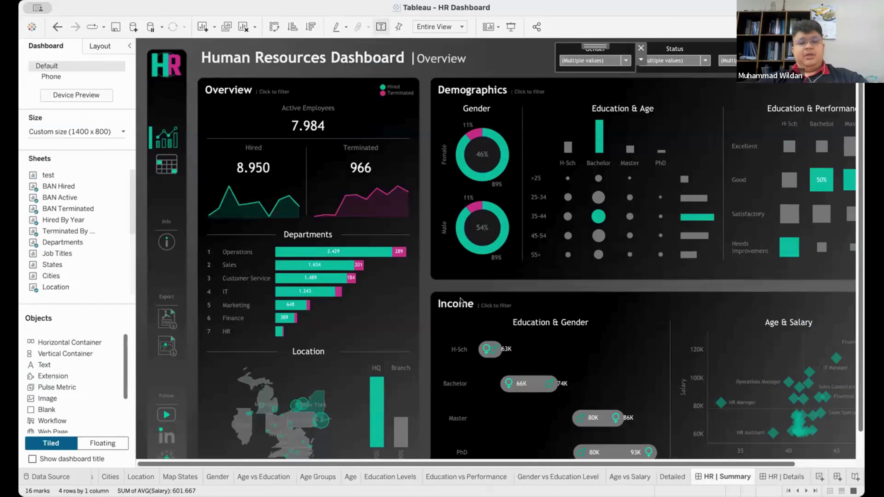
pyautogui.moveTo(374, 133)
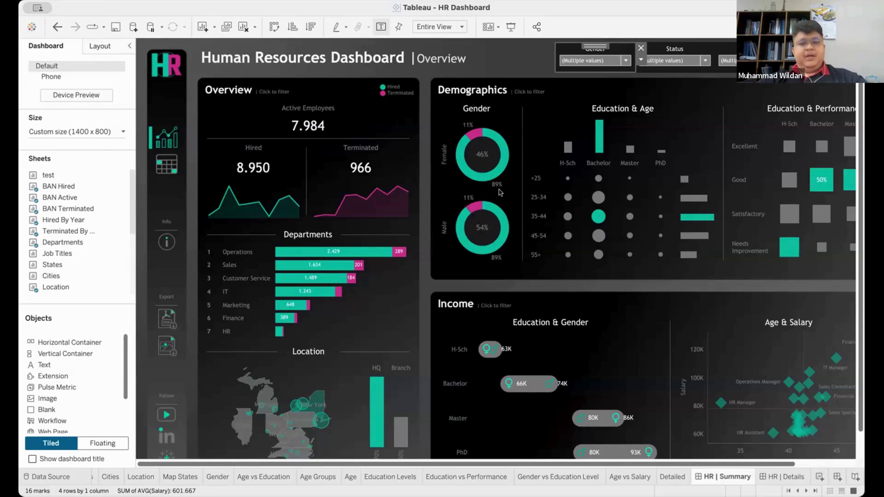
pyautogui.scroll(-2, 434, 156)
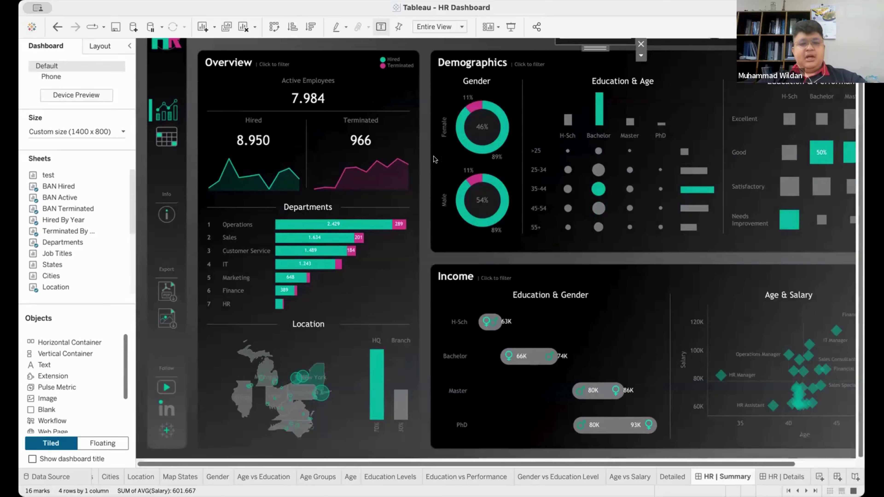
pyautogui.scroll(2, 434, 156)
pyautogui.scroll(-2, 434, 156)
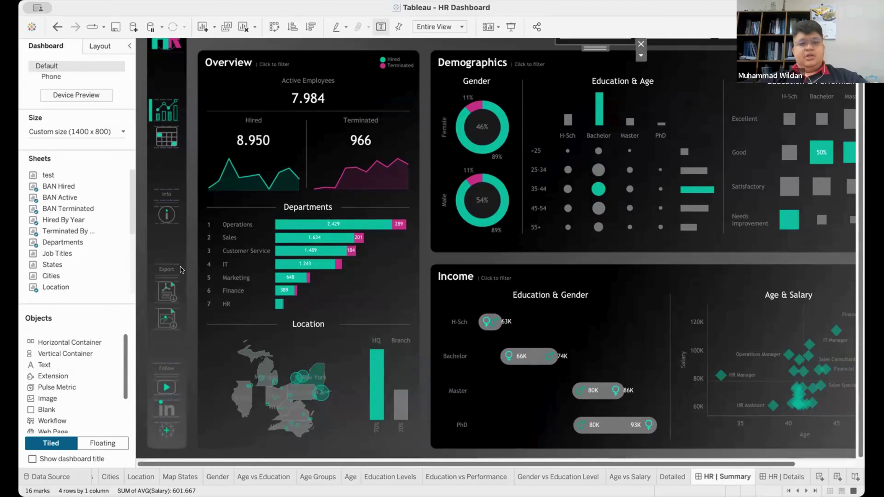
pyautogui.scroll(2, 180, 267)
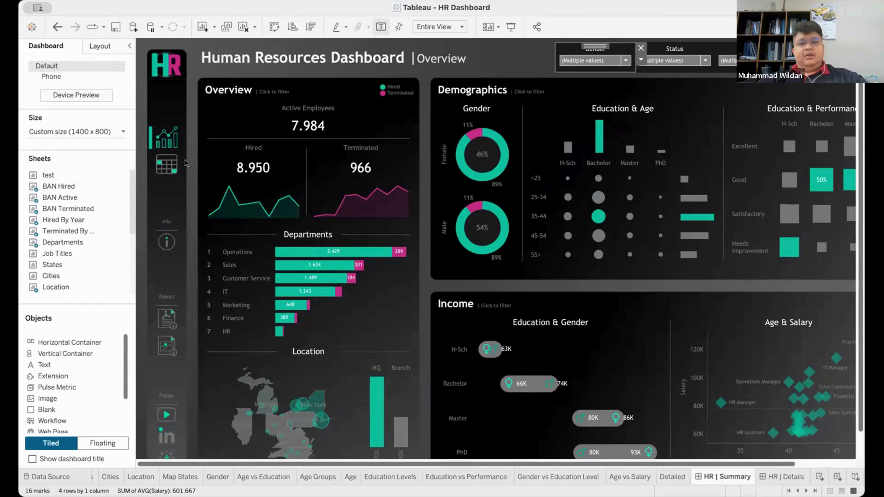